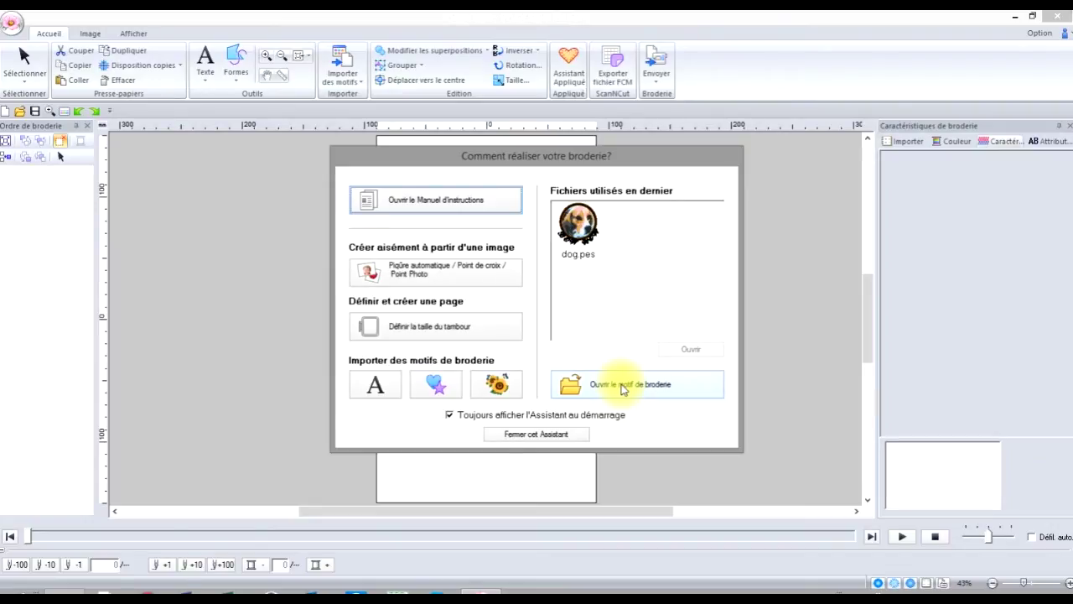
Close the start-up assistant to work on the blank page and look at the display options.
{"action": "left_click", "coordinate": [623, 385]}
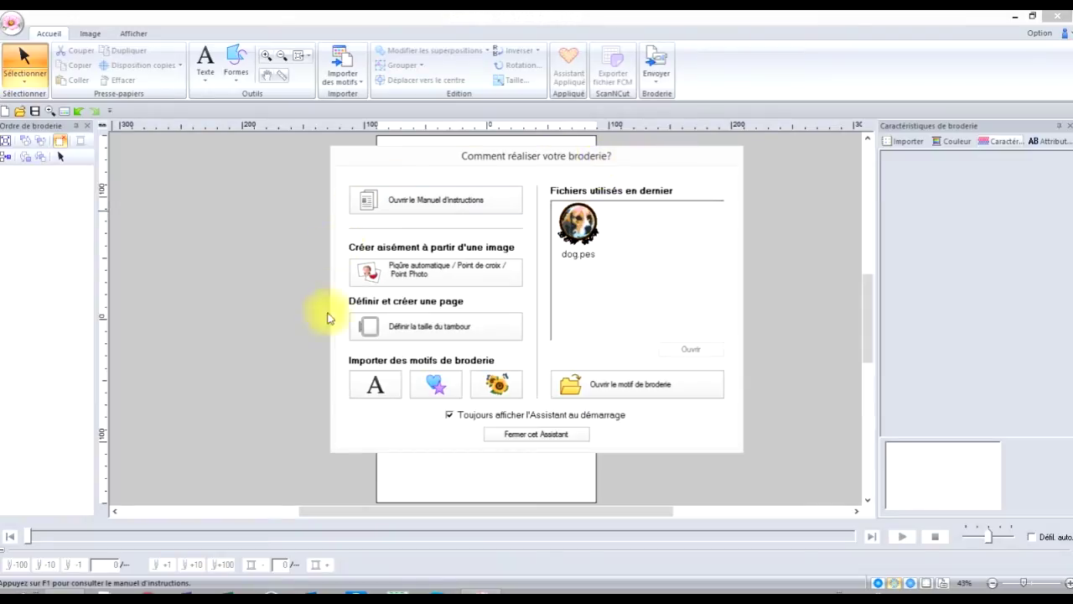
{"action": "left_click", "coordinate": [528, 436]}
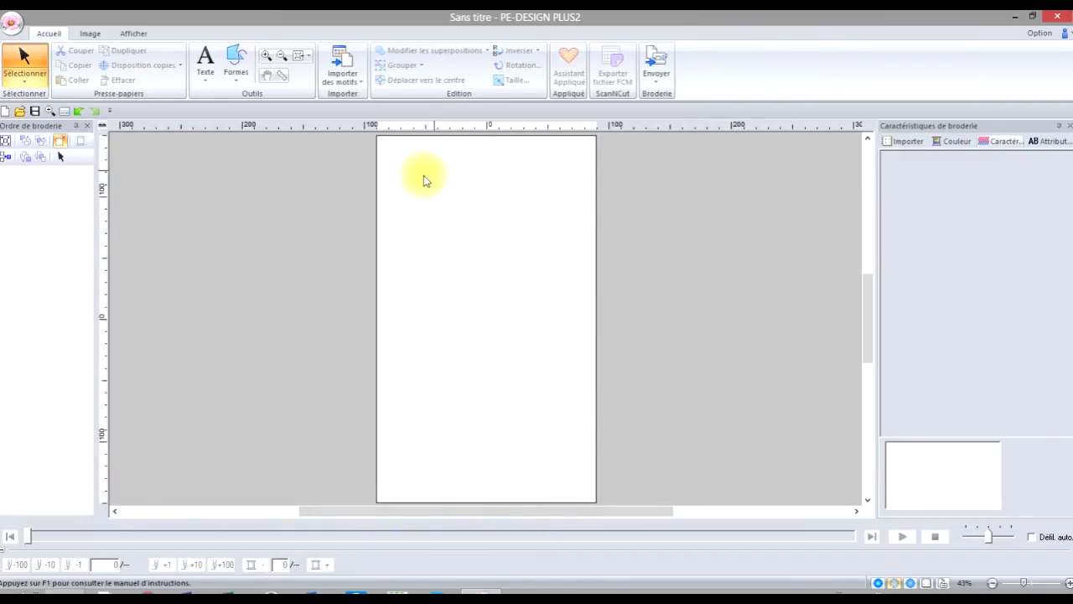
{"action": "left_click", "coordinate": [65, 112]}
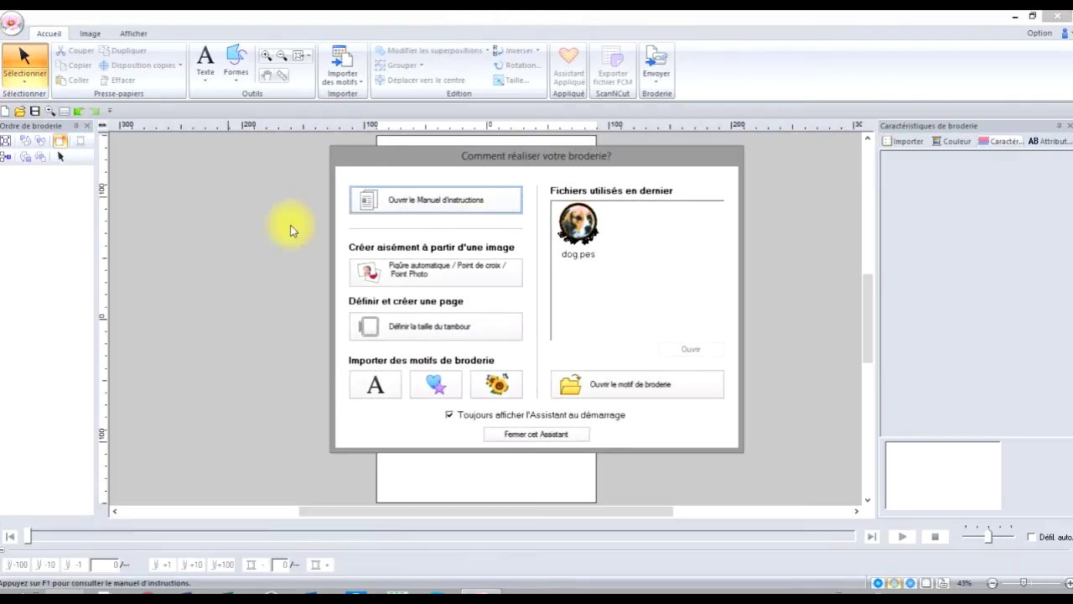
{"action": "left_click", "coordinate": [567, 438]}
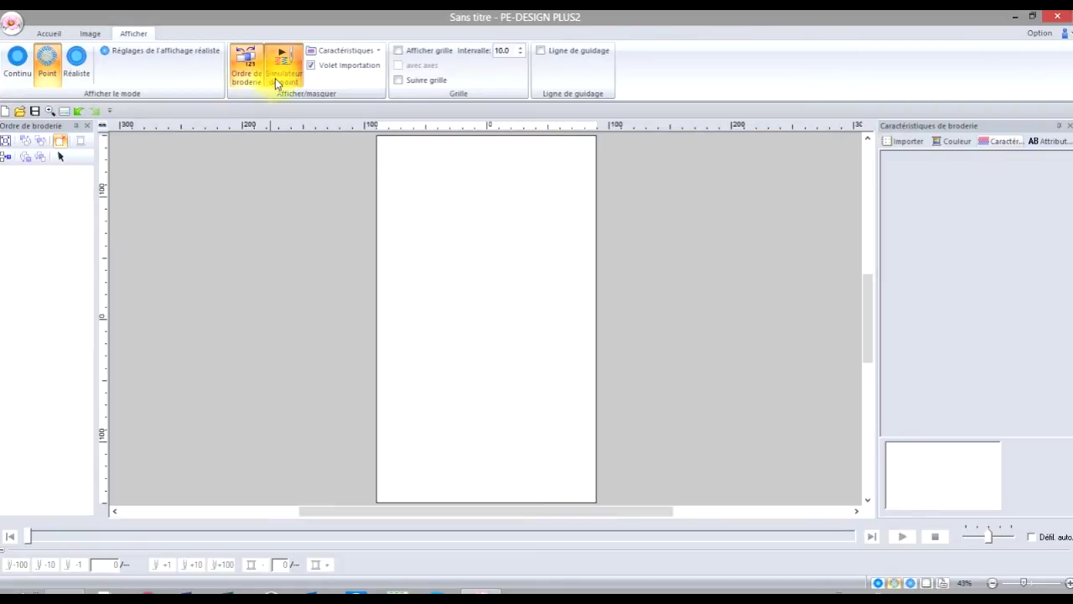
{"action": "left_click", "coordinate": [378, 52]}
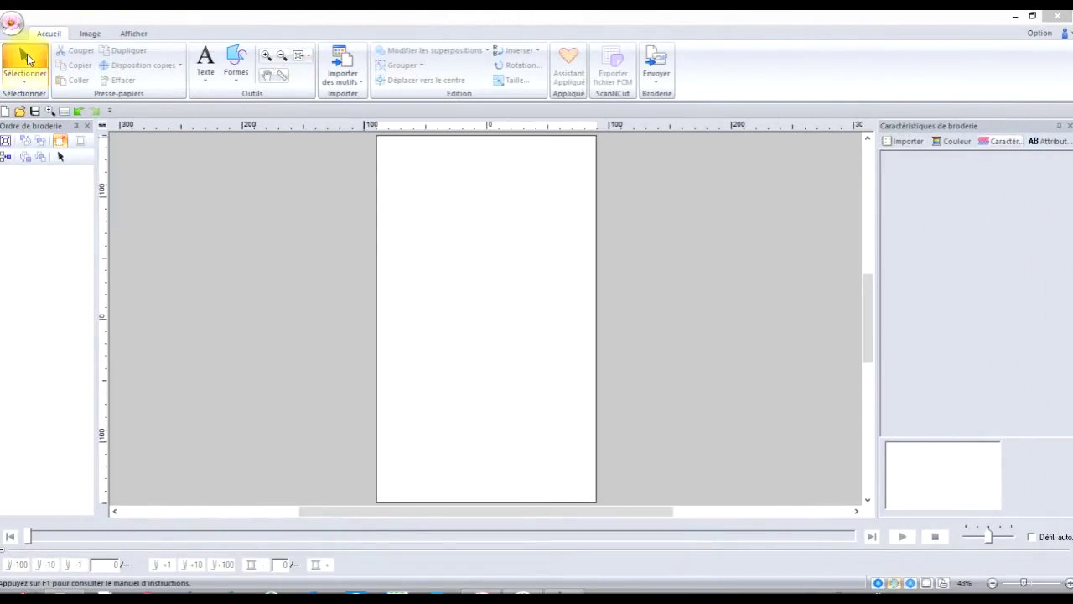
Start a closed outline shape with straight segments across the upper part of the page, from its left side to its upper-right corner.
{"action": "left_click", "coordinate": [238, 80]}
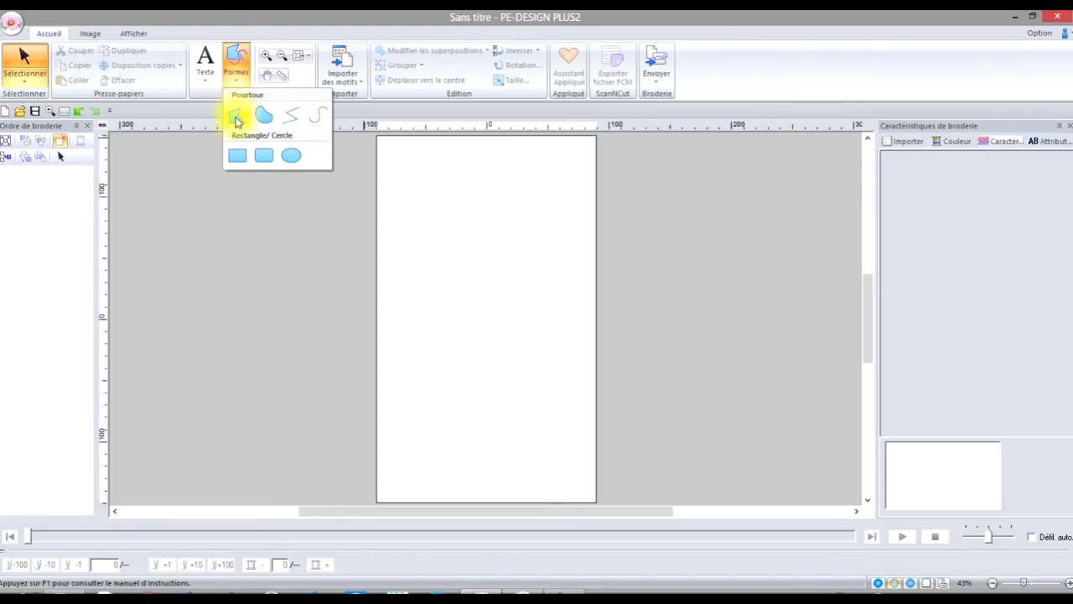
{"action": "left_click", "coordinate": [236, 117]}
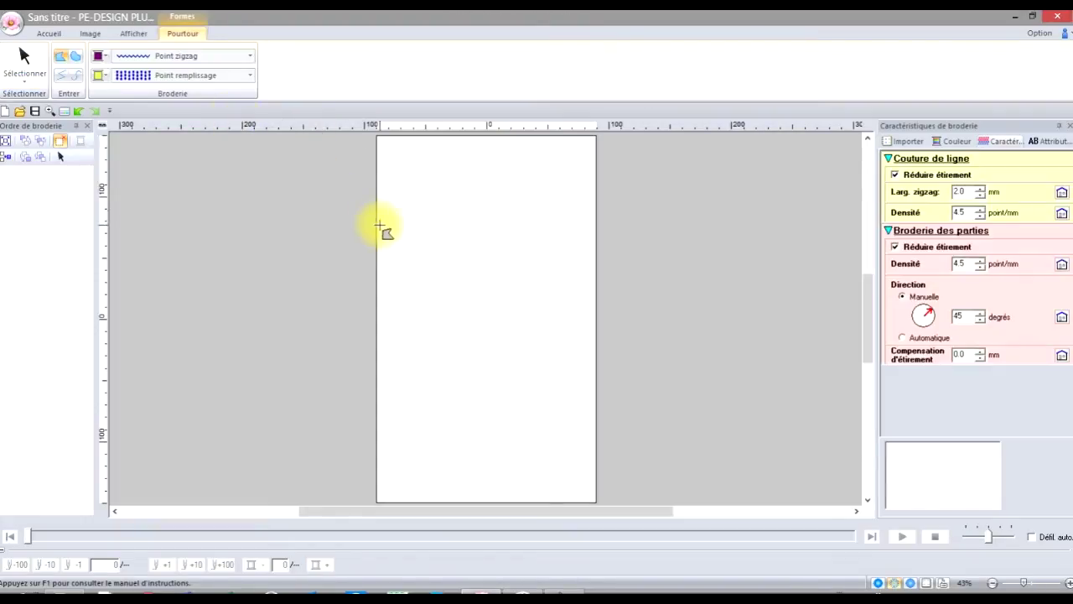
{"action": "left_click", "coordinate": [413, 214]}
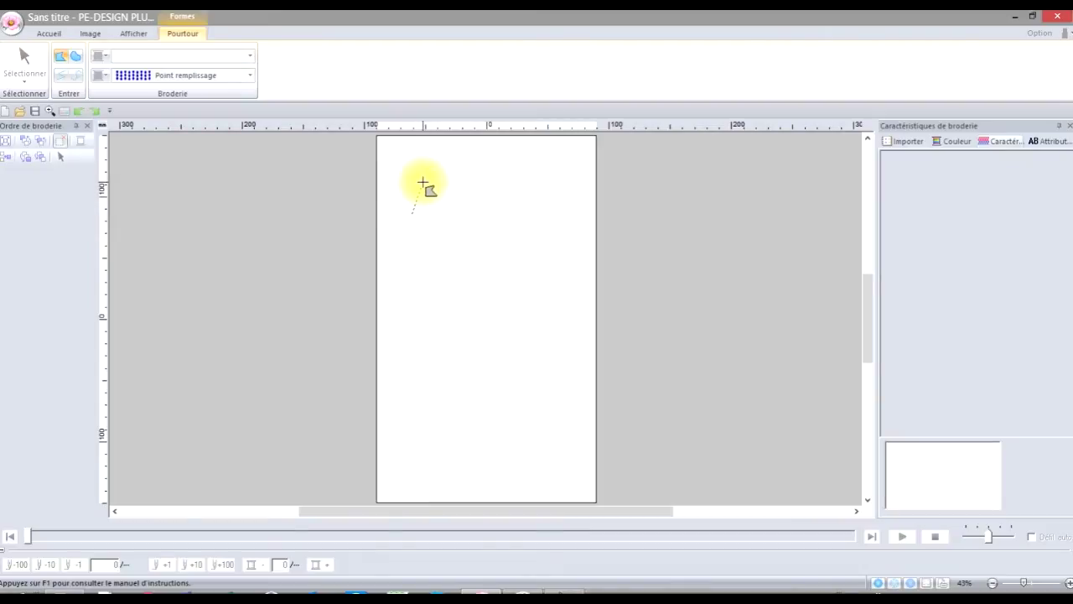
{"action": "left_click", "coordinate": [422, 181]}
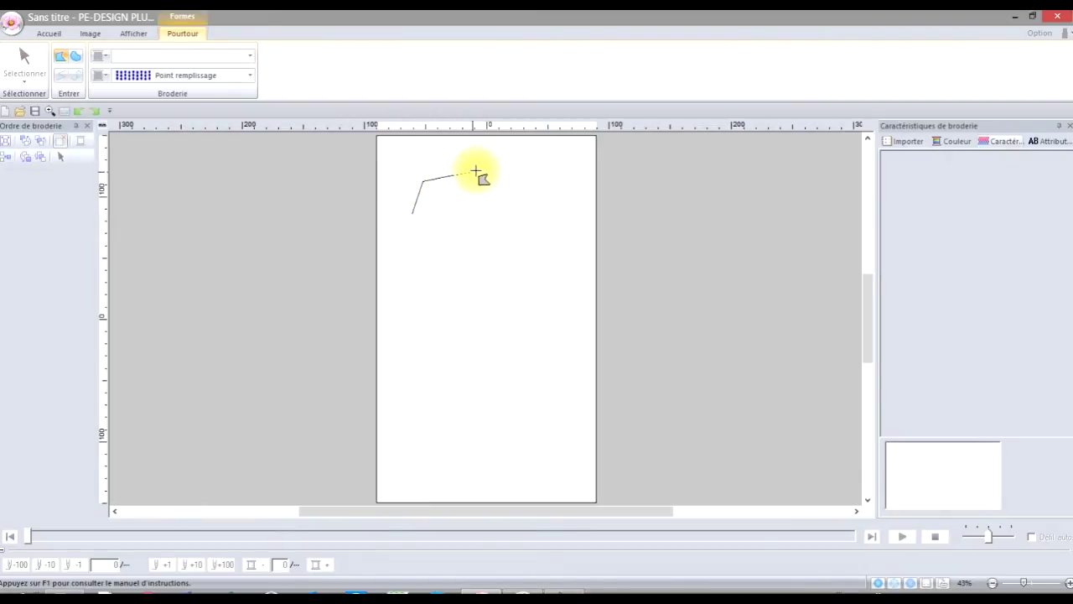
{"action": "left_click", "coordinate": [487, 171]}
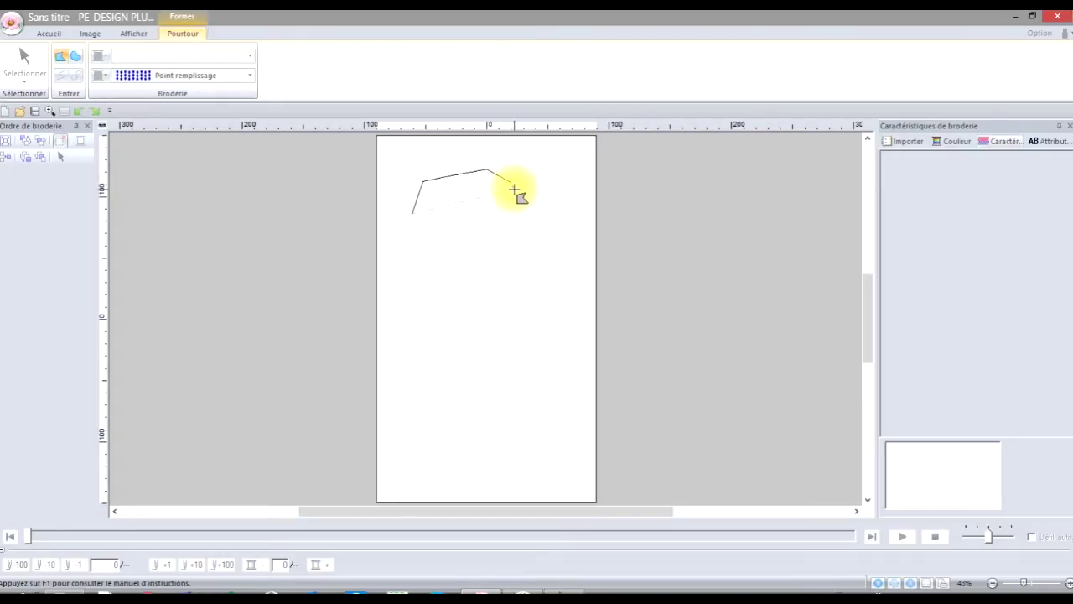
{"action": "left_click", "coordinate": [509, 181]}
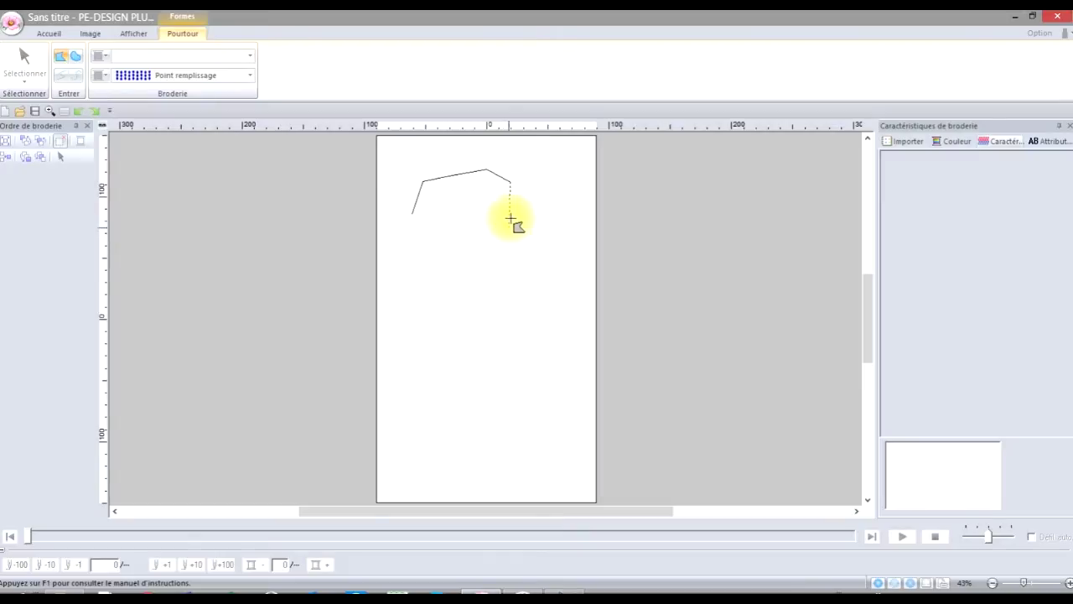
Continue the outline with curved segments around its lower side and close it into a shape about 85 × 64 mm.
{"action": "key", "text": "x"}
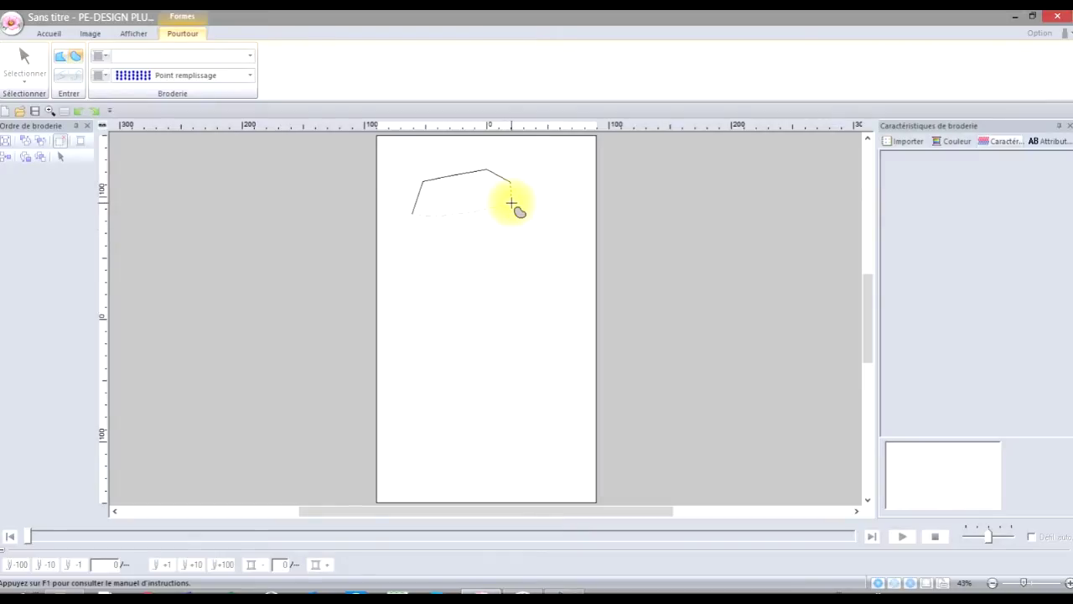
{"action": "left_click", "coordinate": [512, 202]}
{"action": "left_click", "coordinate": [510, 235]}
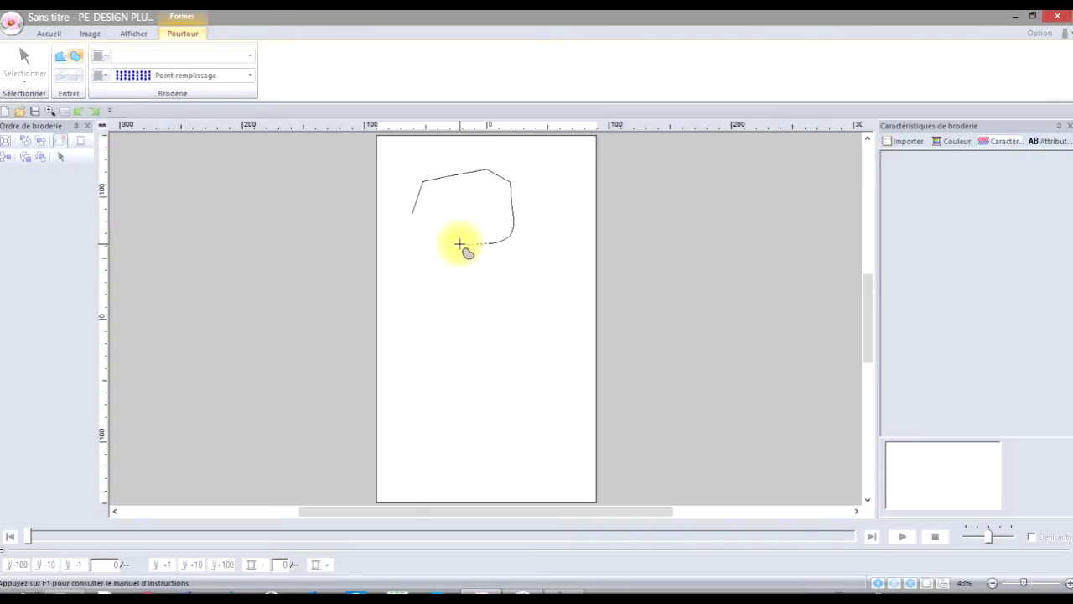
{"action": "left_click", "coordinate": [460, 244]}
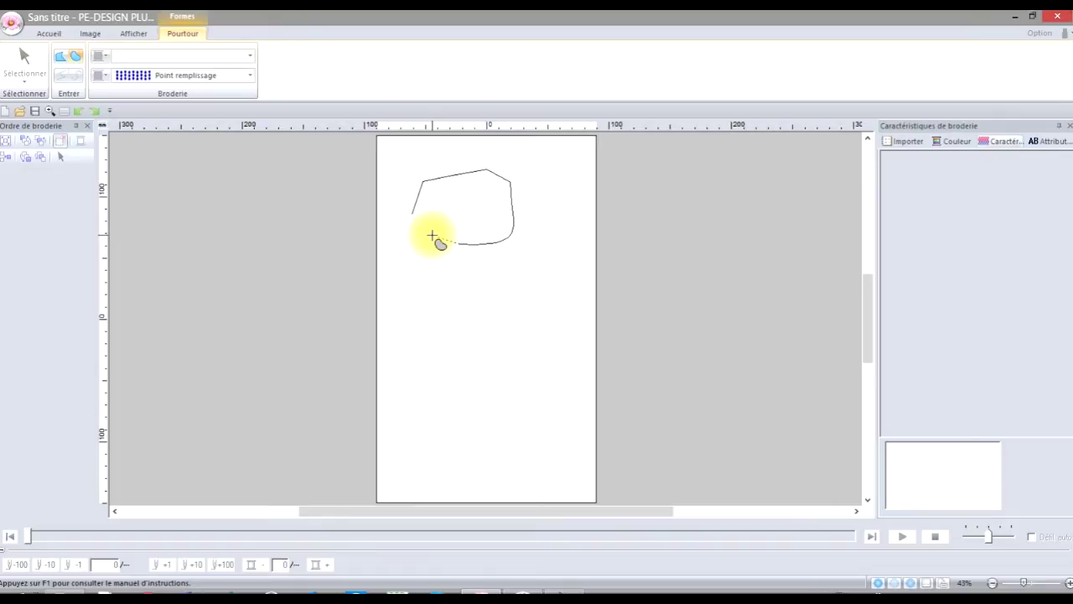
{"action": "left_click", "coordinate": [429, 234]}
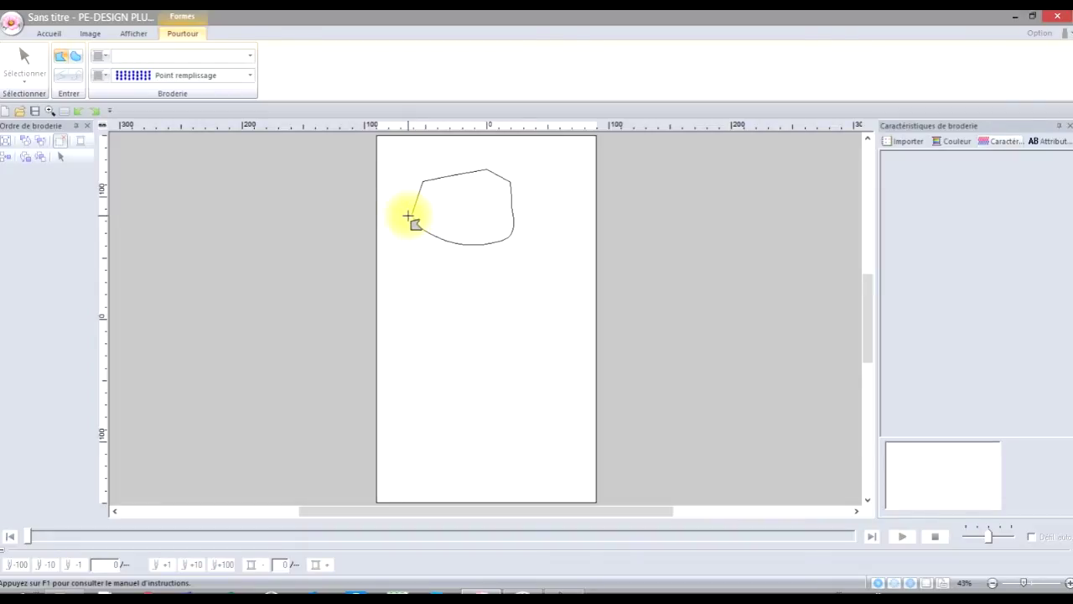
{"action": "left_click", "coordinate": [408, 217]}
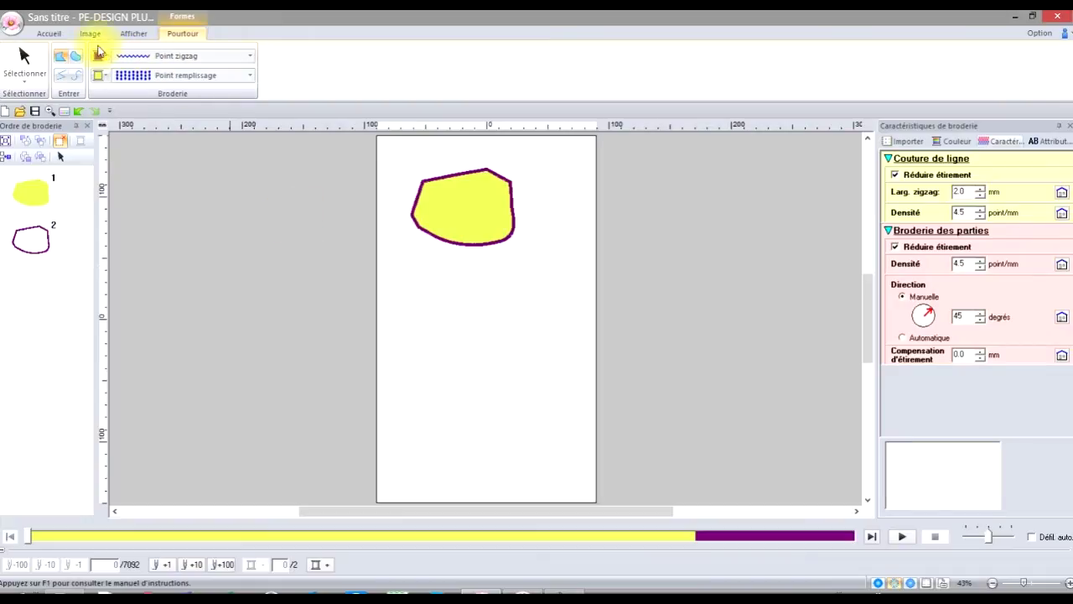
Draw a near-circular ellipse about 71 × 66 mm below the irregular shape.
{"action": "left_click", "coordinate": [48, 34]}
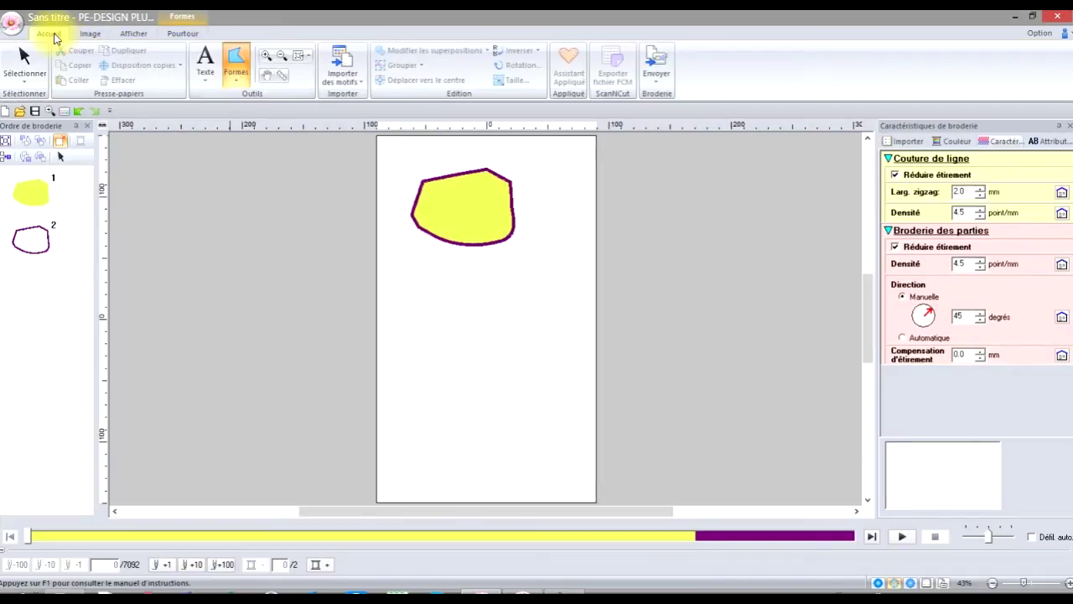
{"action": "left_click", "coordinate": [234, 77]}
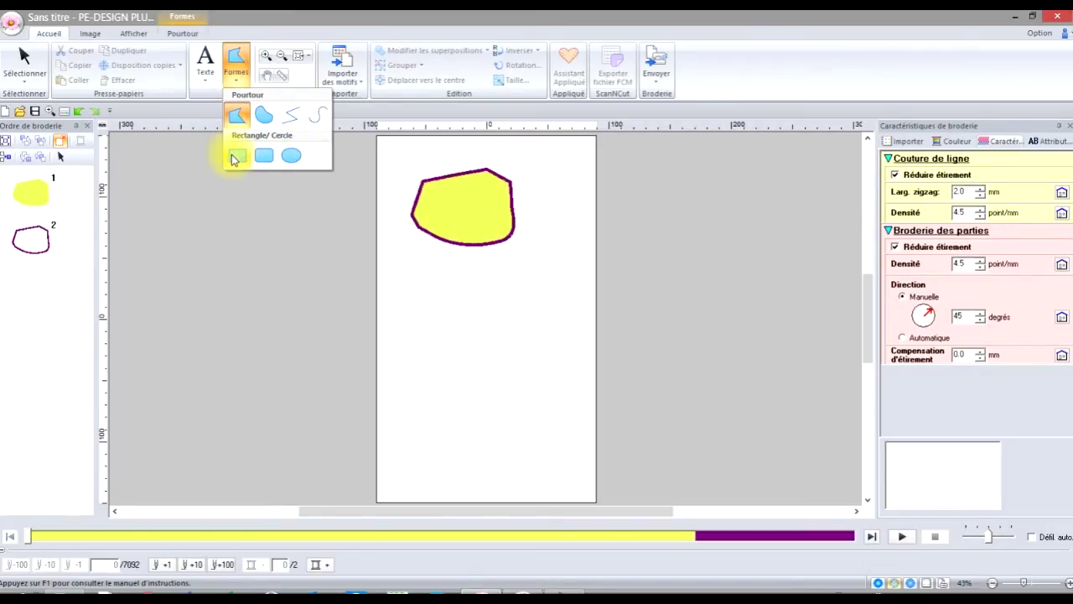
{"action": "left_click", "coordinate": [291, 158]}
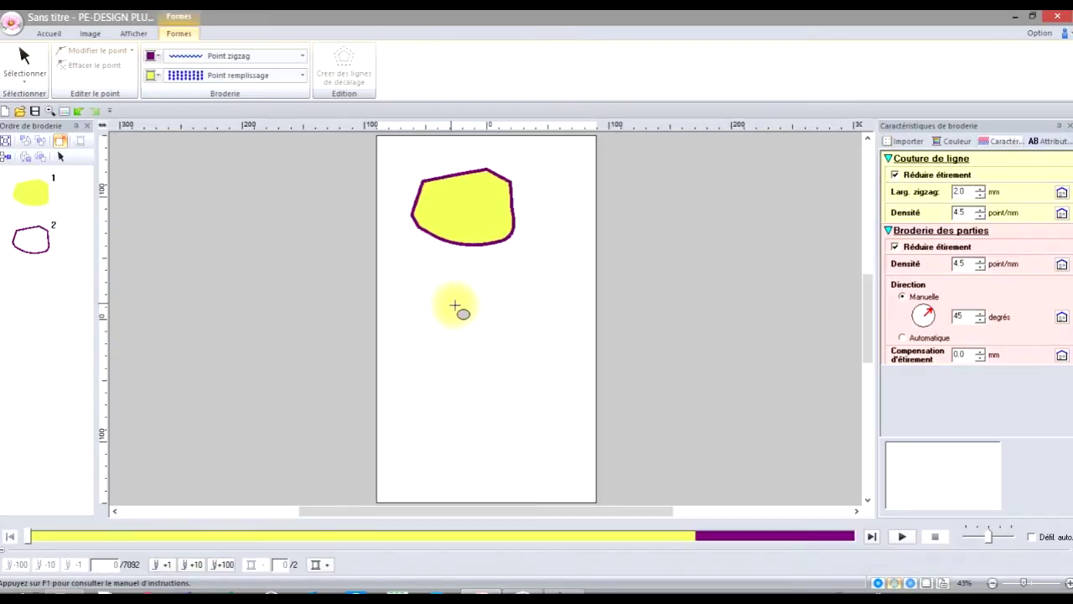
{"action": "left_click_drag", "start_coordinate": [438, 302], "coordinate": [522, 382]}
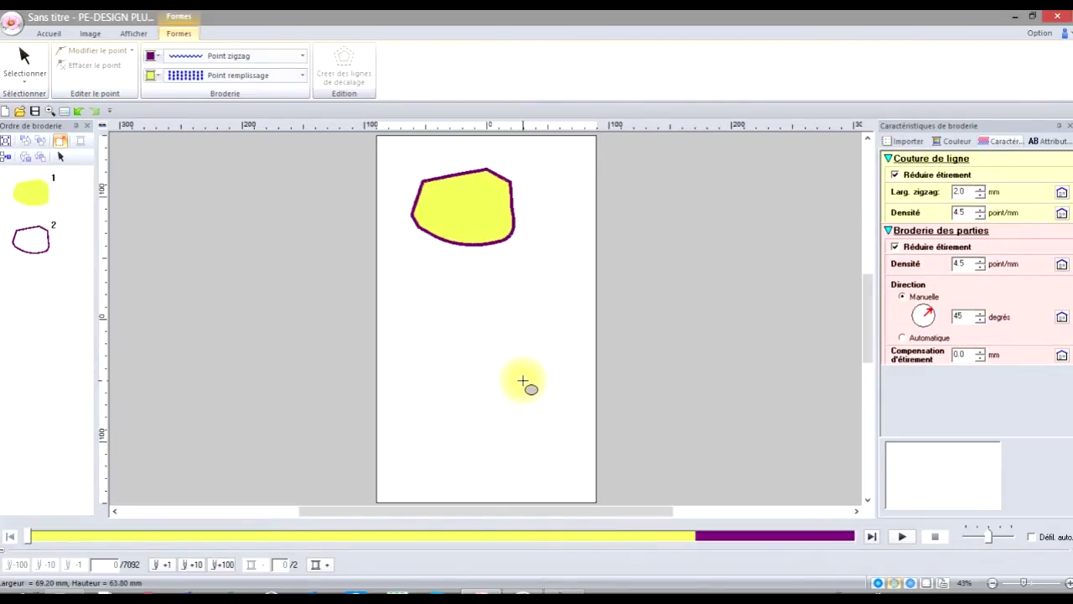
{"action": "left_click_drag", "start_coordinate": [522, 382], "coordinate": [523, 382]}
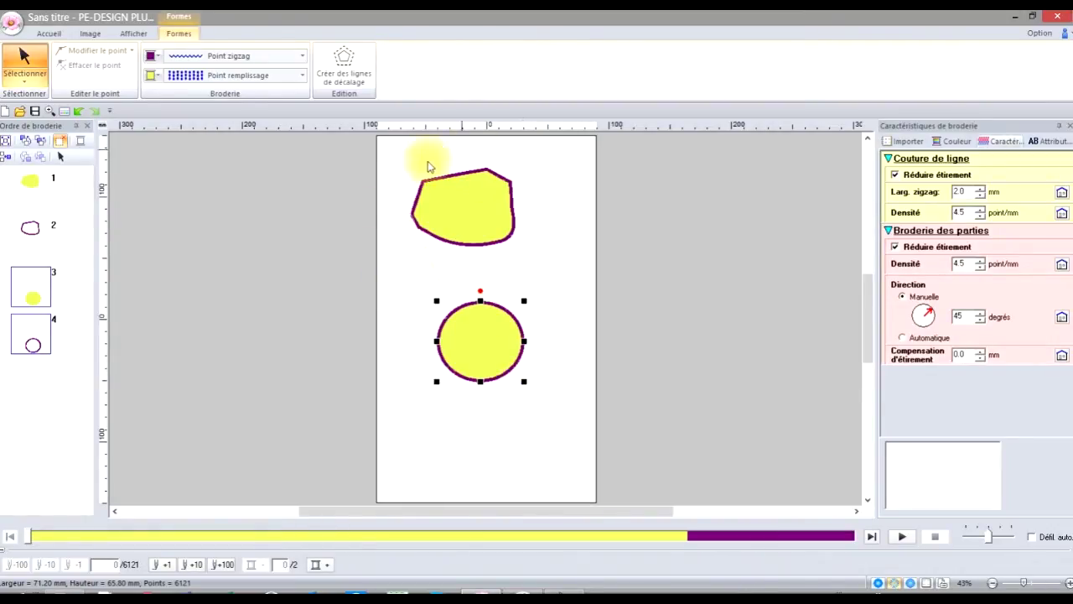
Try out duplicating the irregular shape by making an offset copy and deleting it.
{"action": "left_click", "coordinate": [47, 33]}
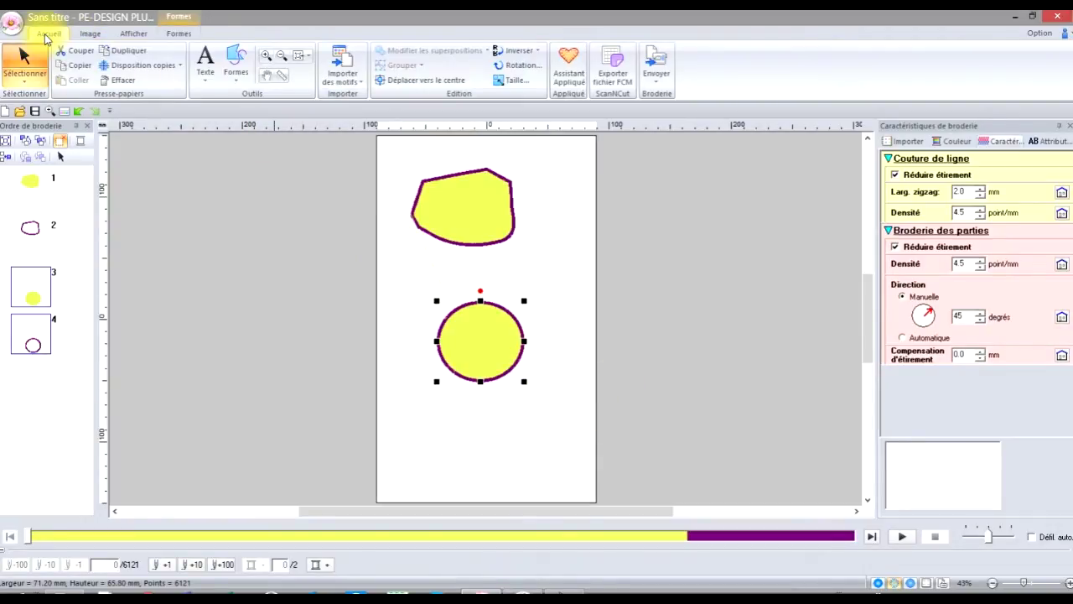
{"action": "left_click", "coordinate": [460, 220]}
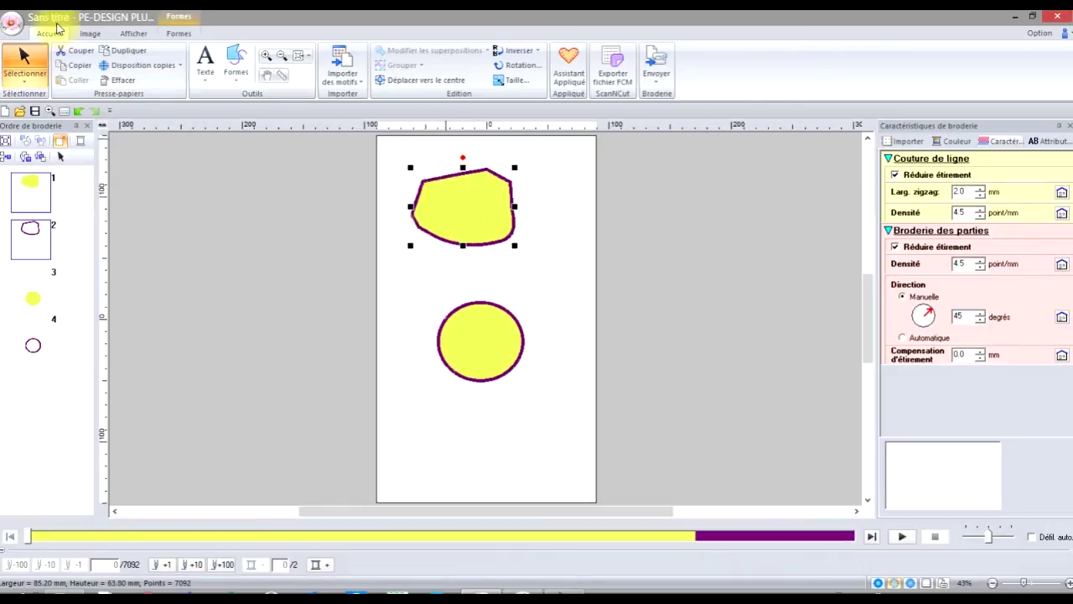
{"action": "left_click", "coordinate": [137, 53]}
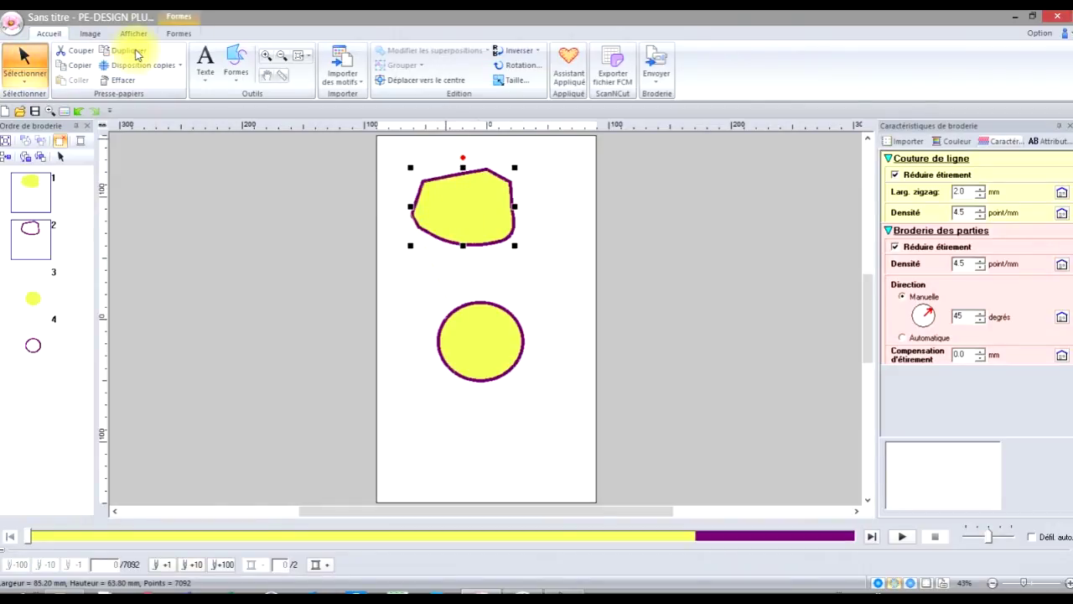
{"action": "left_click", "coordinate": [137, 53]}
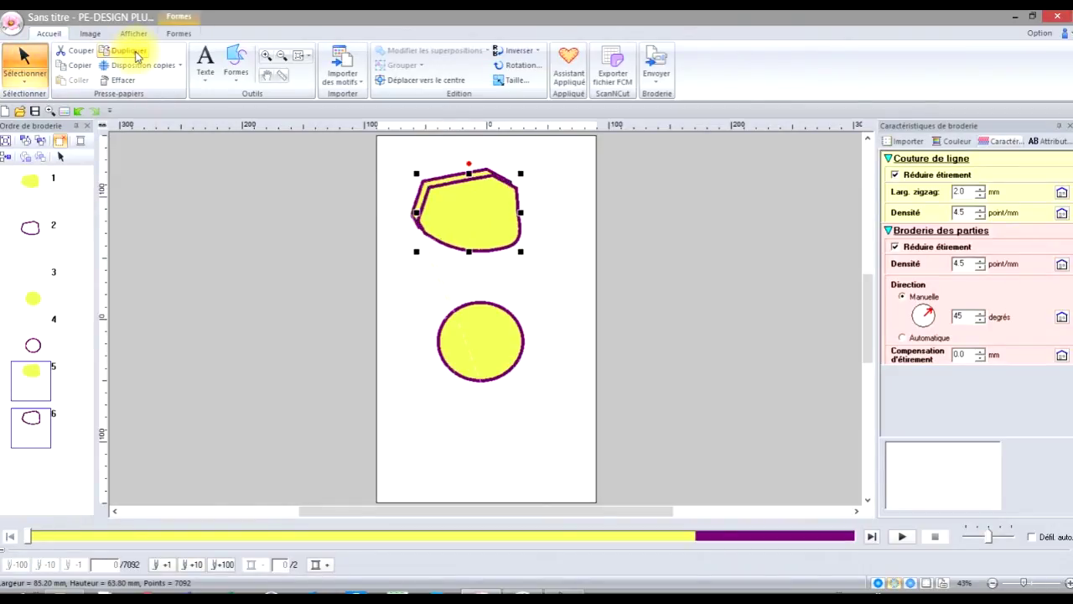
{"action": "left_click_drag", "start_coordinate": [452, 206], "coordinate": [491, 229]}
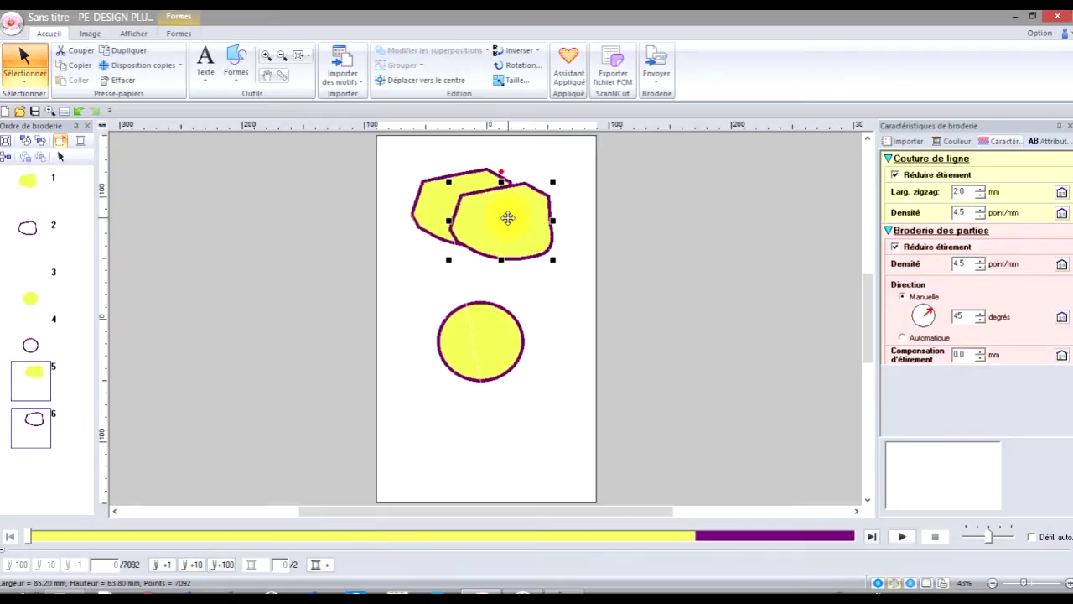
{"action": "key", "text": "Delete"}
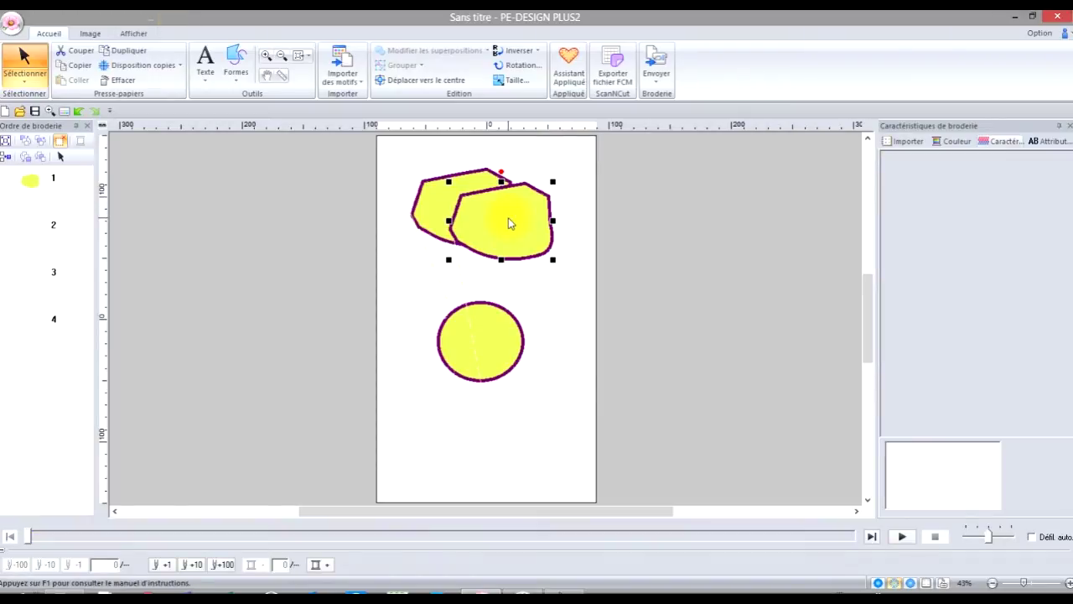
{"action": "left_click", "coordinate": [437, 199]}
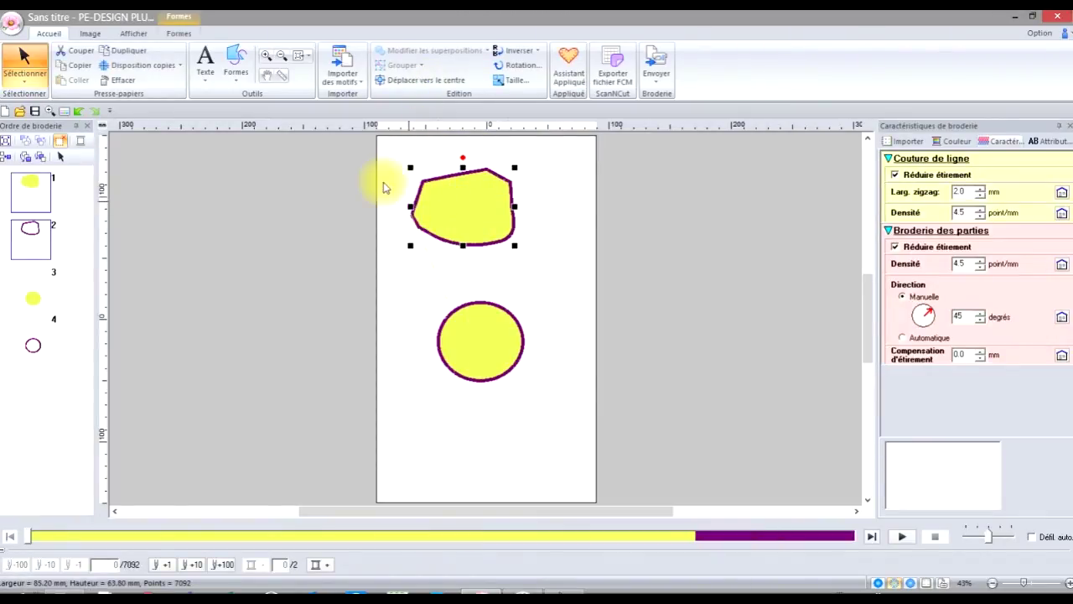
Shrink the circle proportionally to about 36 × 33 mm and undo the resizing.
{"action": "left_click", "coordinate": [465, 338]}
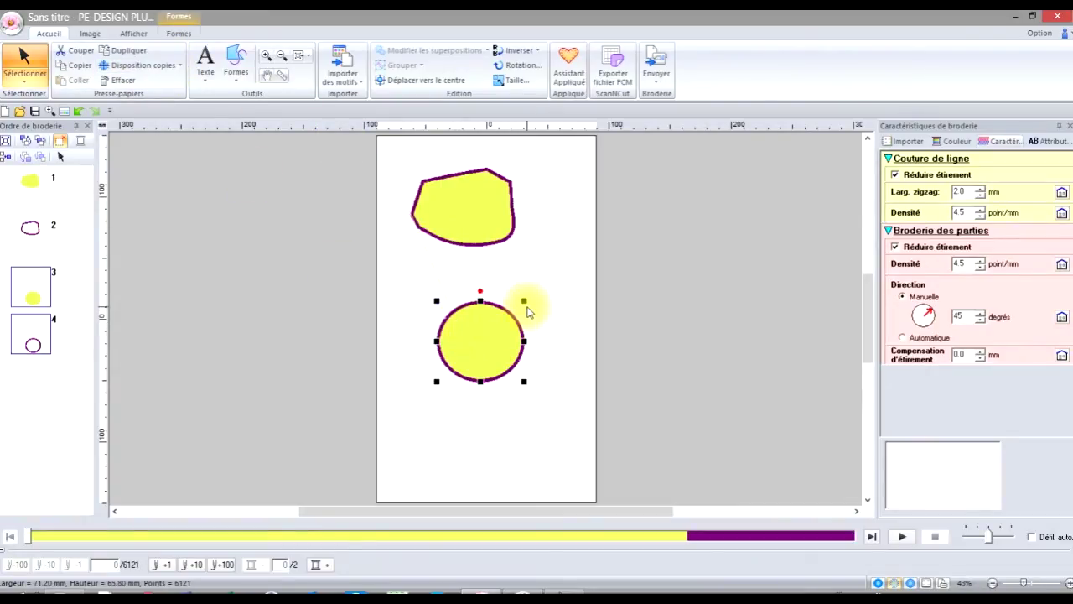
{"action": "left_click_drag", "start_coordinate": [524, 301], "coordinate": [481, 341]}
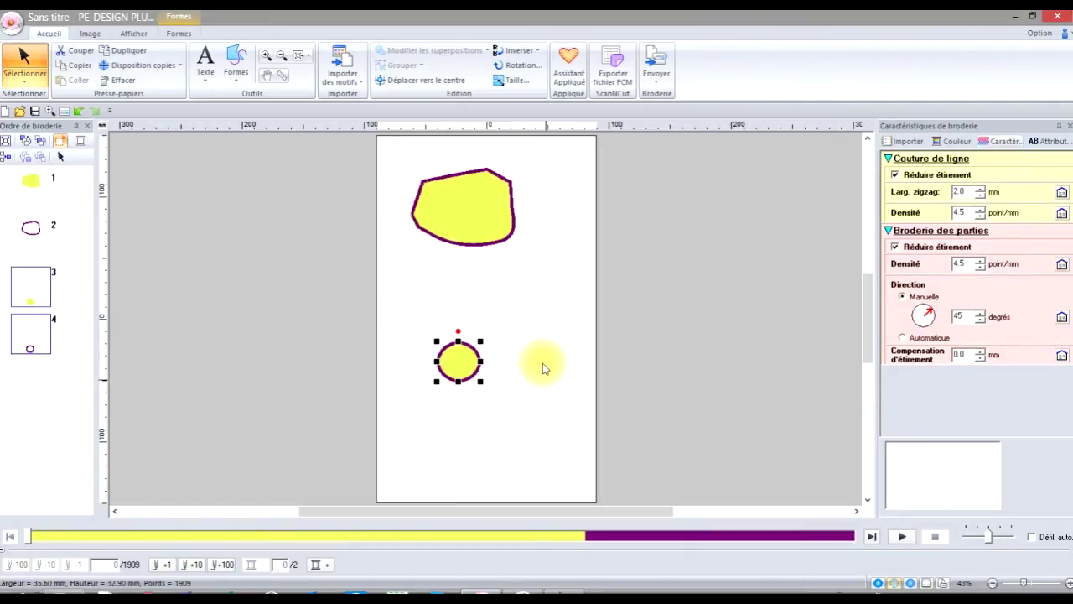
{"action": "left_click", "coordinate": [78, 111]}
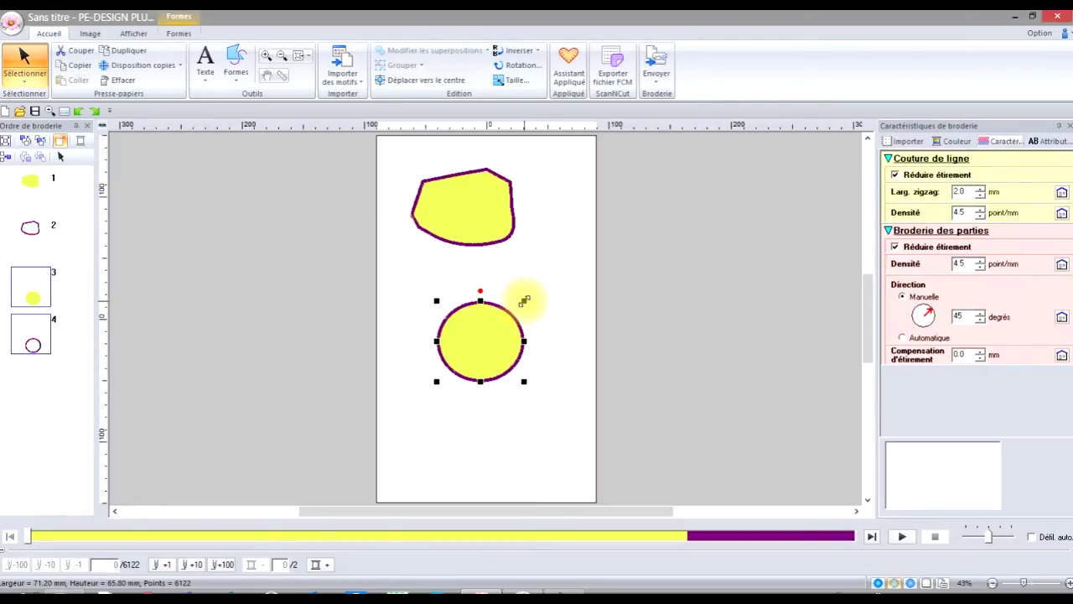
Resize the circle to about 34 × 36 mm and rotate it slightly, placing it toward the page's left side.
{"action": "left_click_drag", "start_coordinate": [524, 300], "coordinate": [444, 316]}
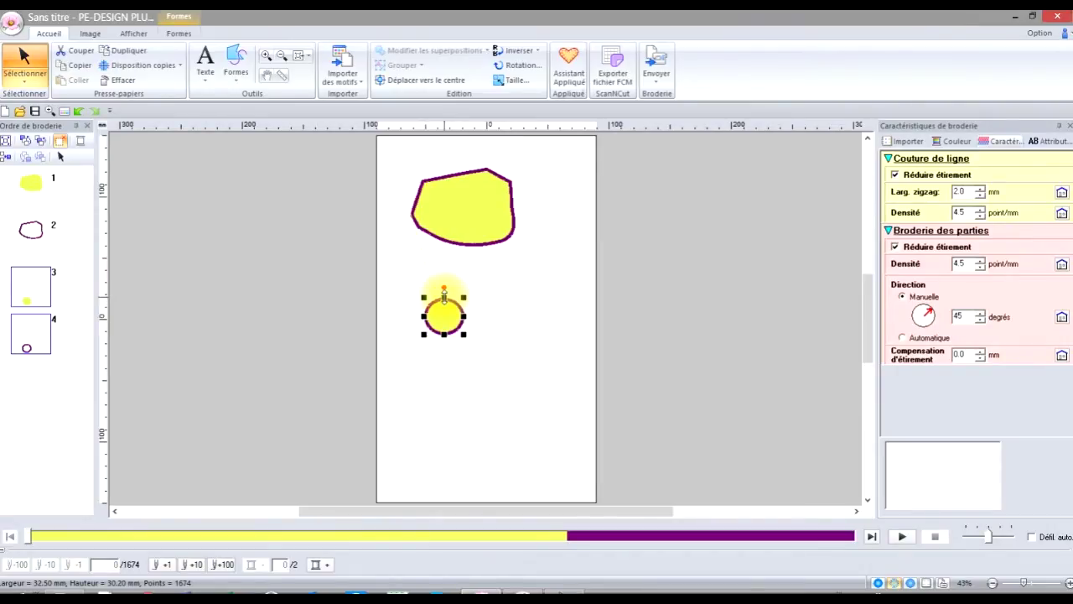
{"action": "left_click_drag", "start_coordinate": [444, 295], "coordinate": [445, 322]}
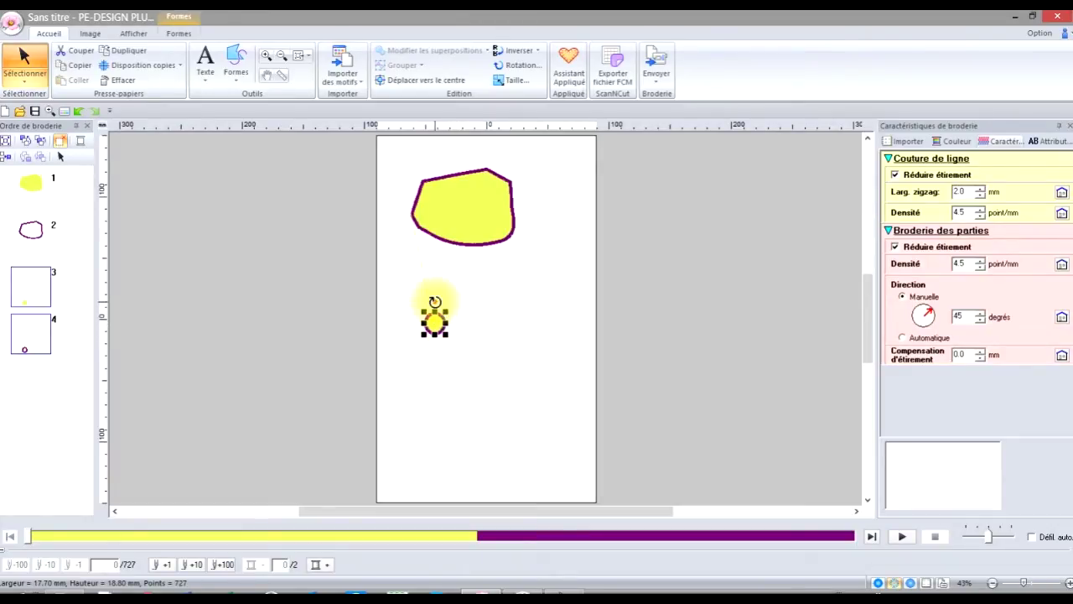
{"action": "left_click_drag", "start_coordinate": [435, 301], "coordinate": [460, 287]}
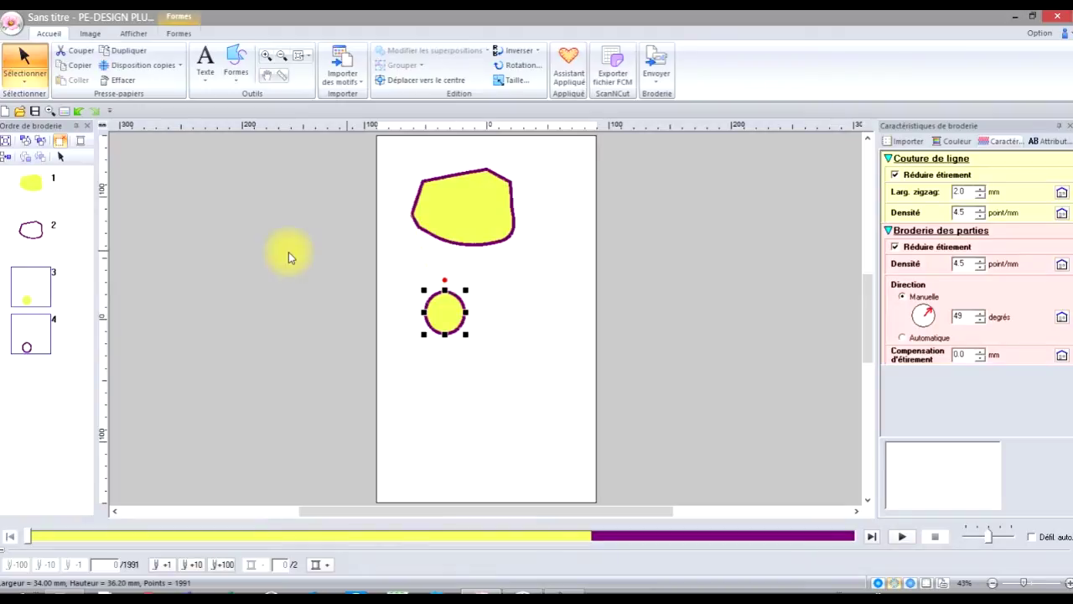
Mirror-copy the circle in four directions with the copies meeting at its lower corner, and undo the copying.
{"action": "left_click", "coordinate": [152, 73]}
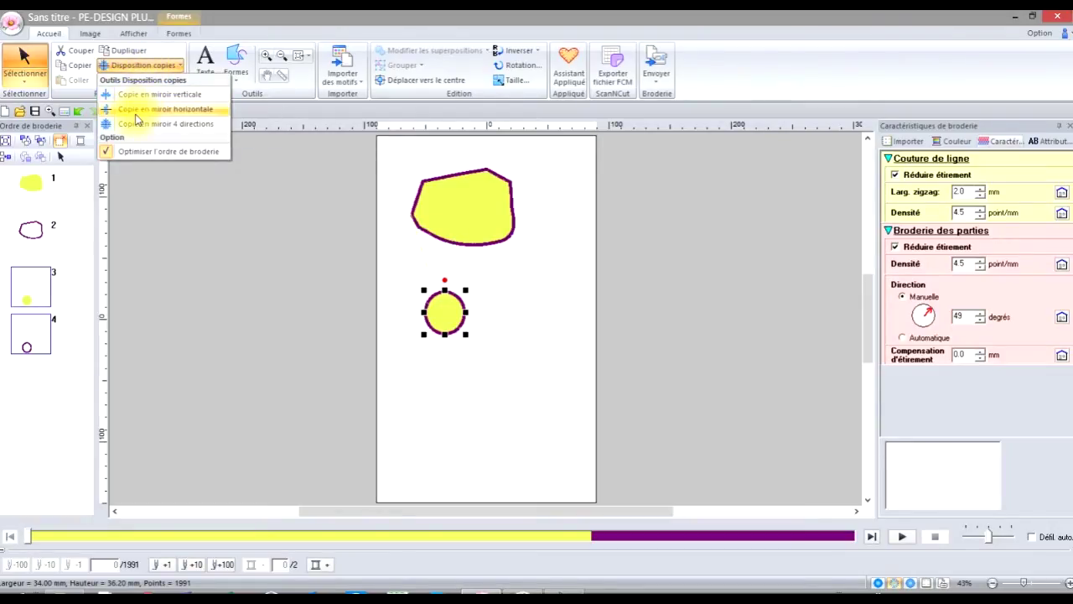
{"action": "left_click", "coordinate": [134, 126]}
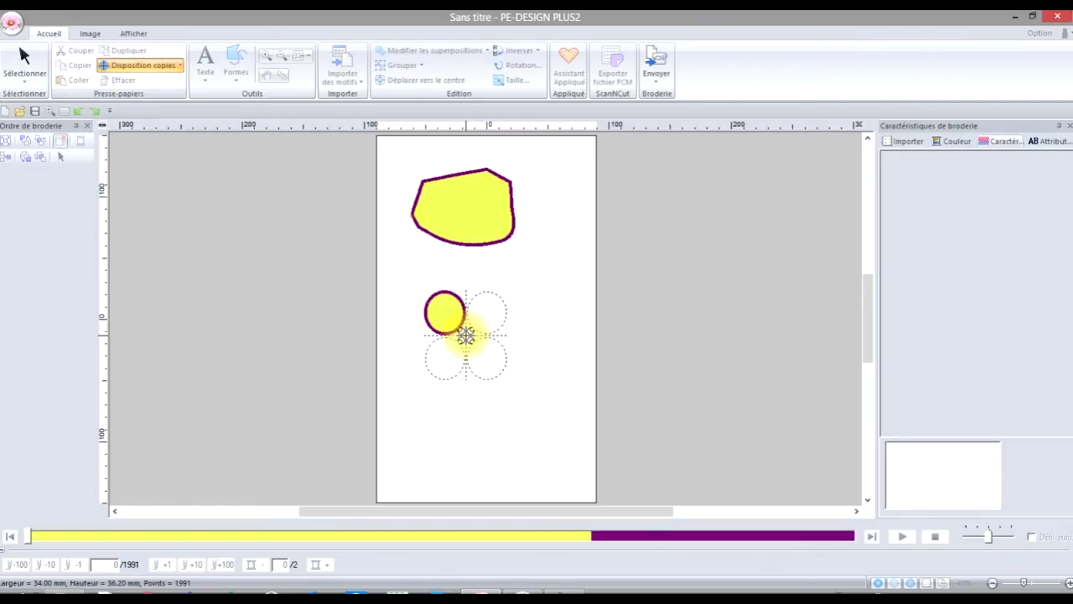
{"action": "left_click", "coordinate": [466, 335]}
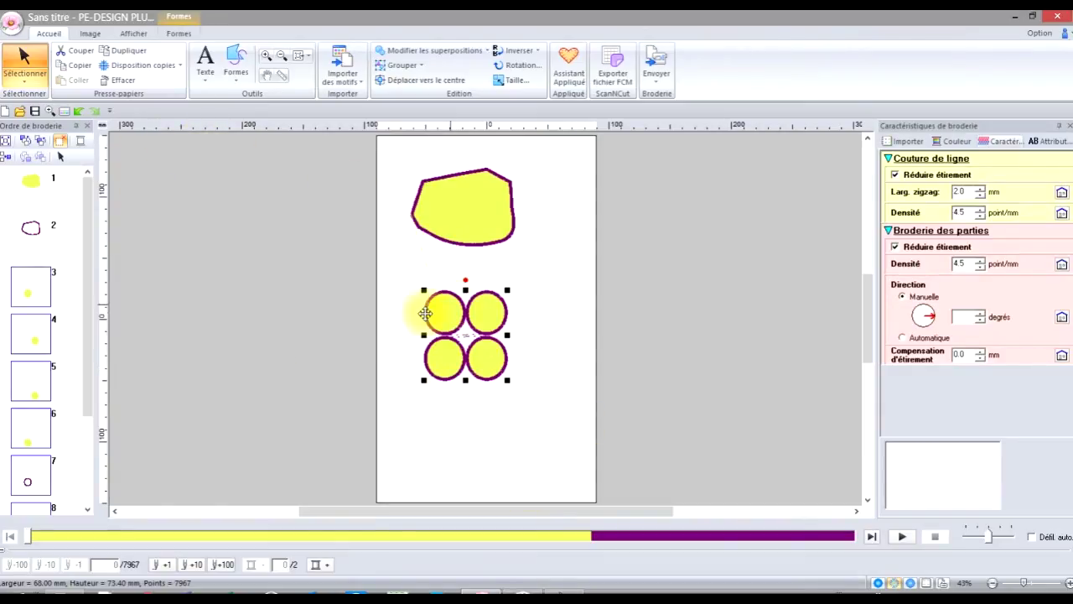
{"action": "left_click", "coordinate": [80, 117]}
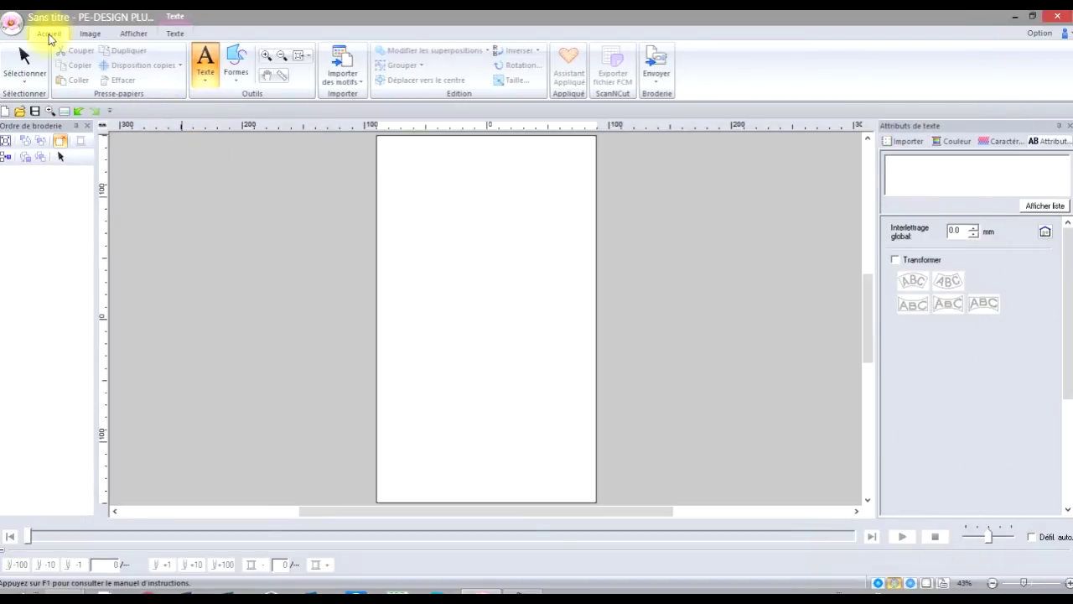
Activate the standard text tool and look through its list of embroidery fonts, leaving the font unchanged.
{"action": "left_click", "coordinate": [207, 75]}
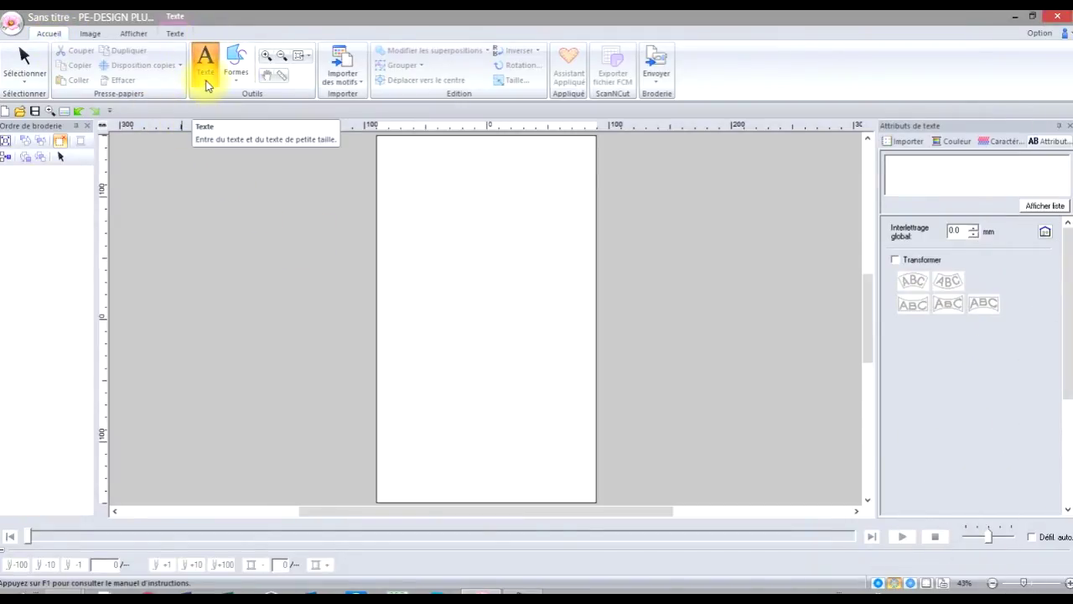
{"action": "left_click", "coordinate": [207, 83]}
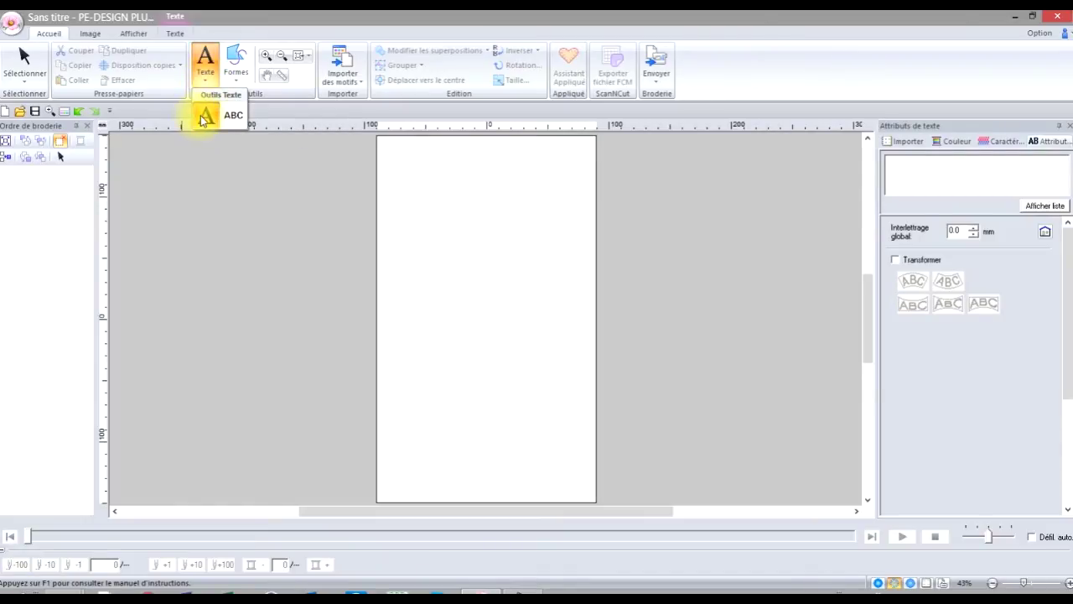
{"action": "left_click", "coordinate": [206, 117]}
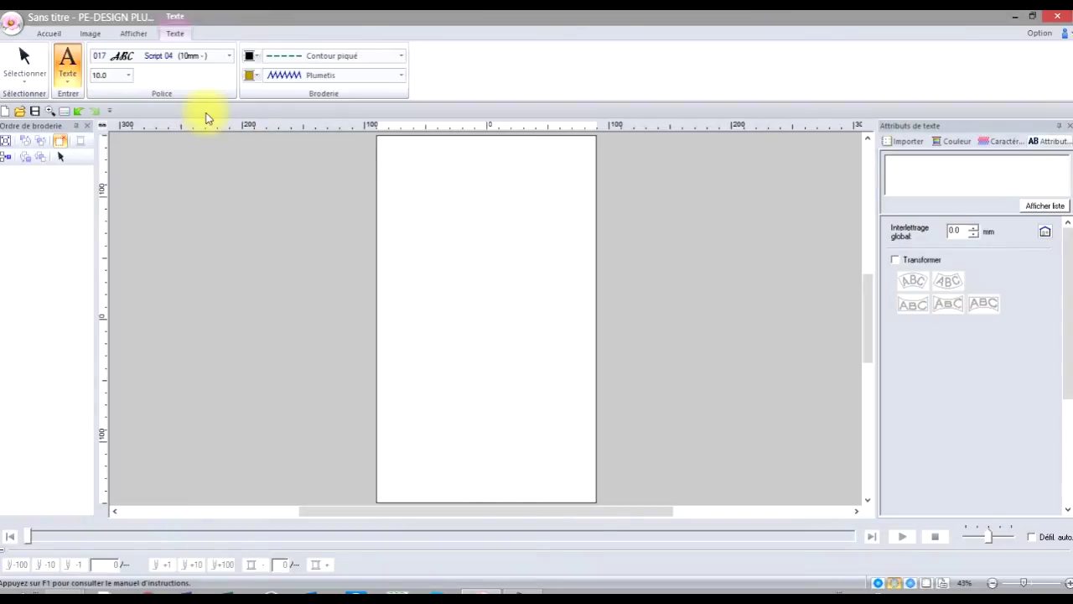
{"action": "left_click", "coordinate": [228, 57]}
{"action": "scroll", "coordinate": [324, 163], "scroll_direction": "down", "scroll_amount": 3}
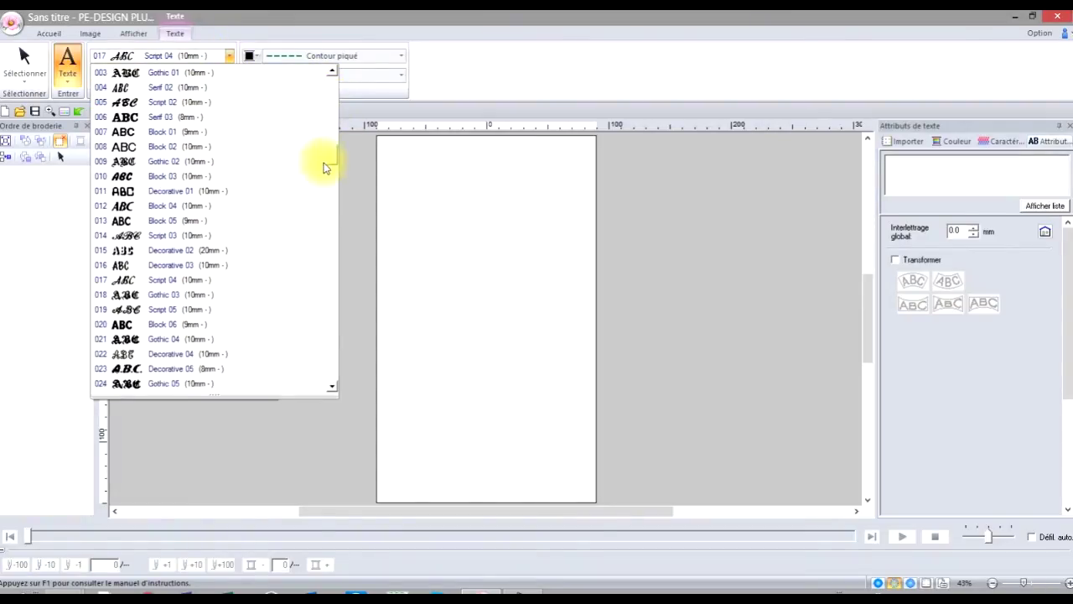
{"action": "scroll", "coordinate": [332, 259], "scroll_direction": "down", "scroll_amount": 2}
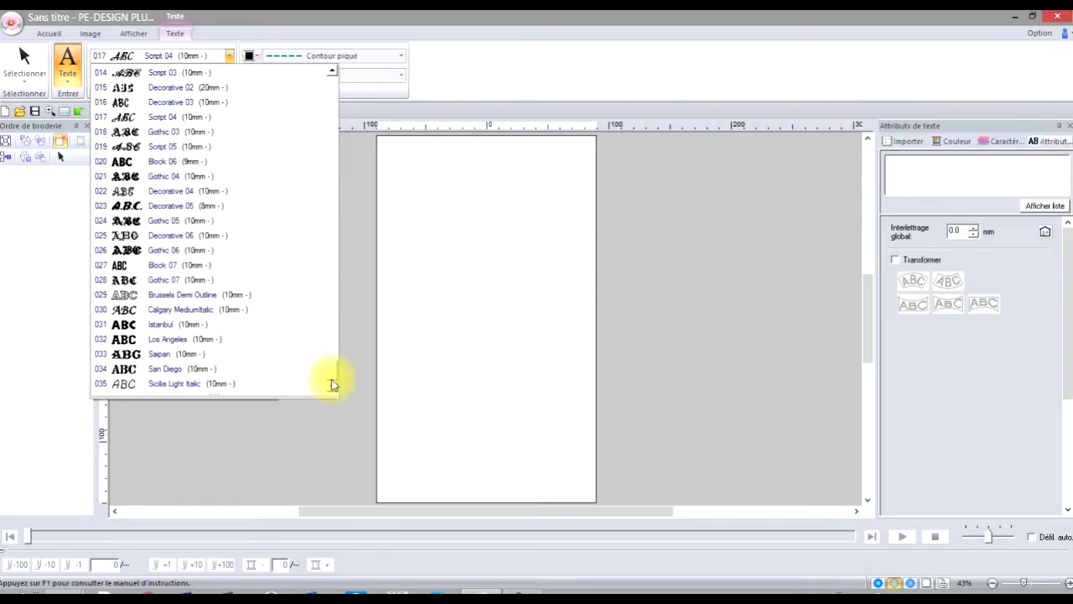
{"action": "left_click_drag", "start_coordinate": [331, 379], "coordinate": [327, 81]}
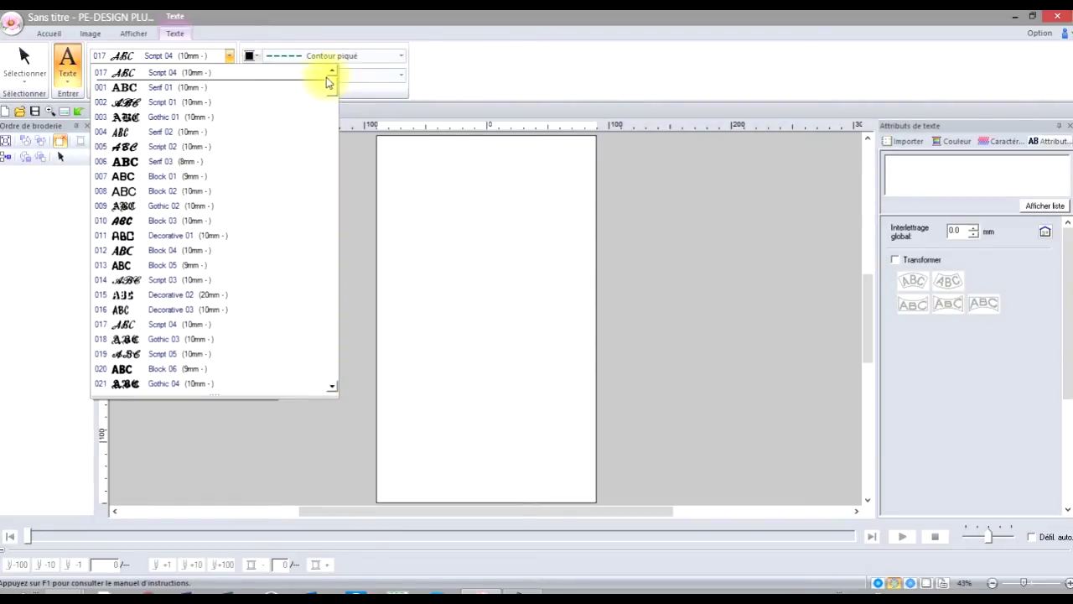
{"action": "left_click", "coordinate": [354, 201]}
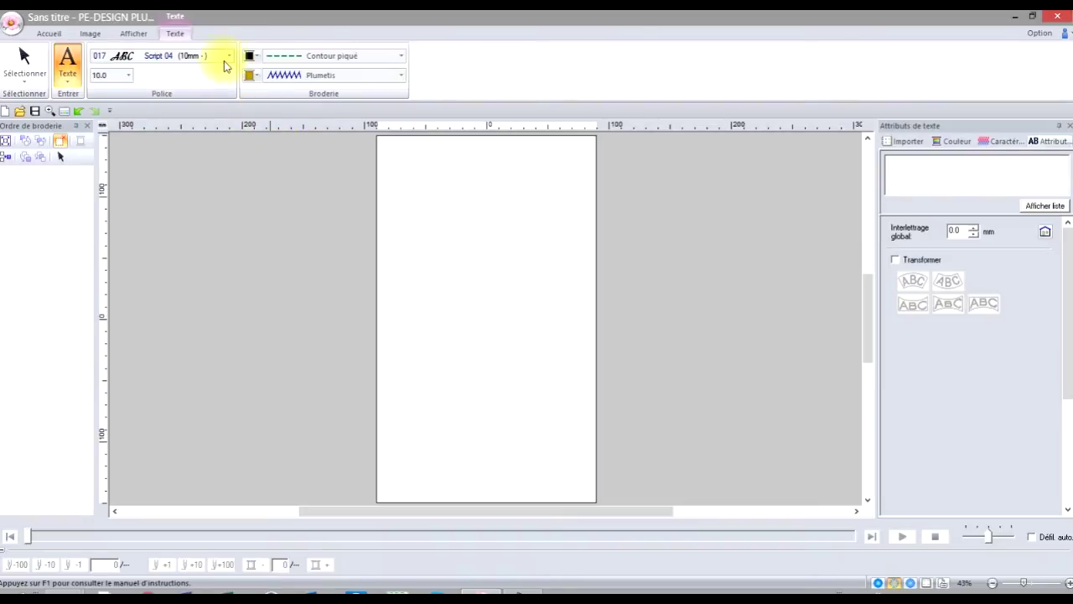
Switch to the small text tool and examine which small embroidery fonts and size ranges it offers.
{"action": "left_click", "coordinate": [76, 80]}
{"action": "left_click", "coordinate": [96, 115]}
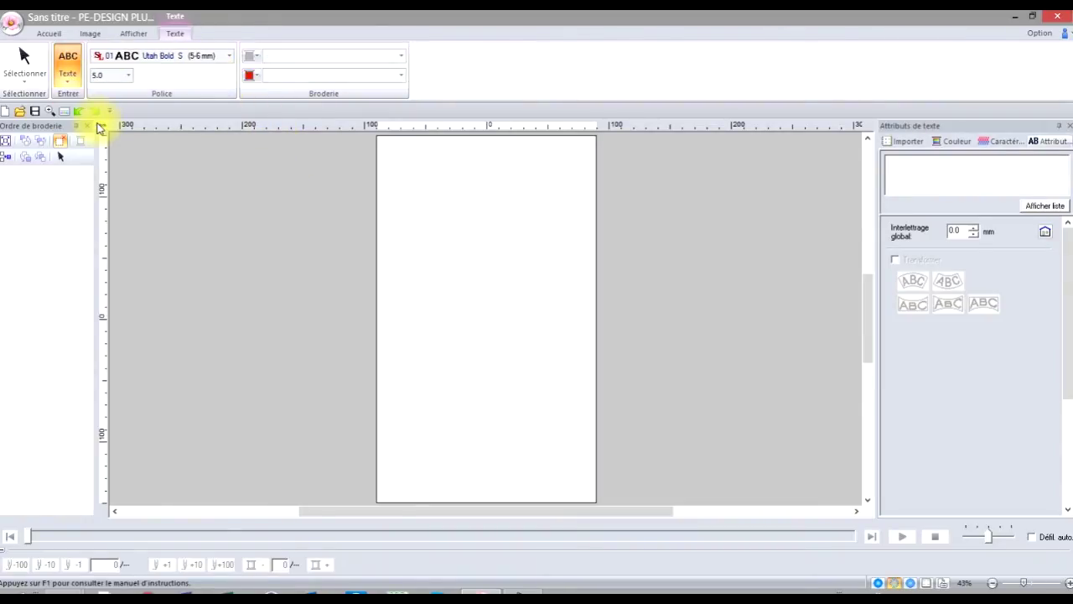
{"action": "left_click", "coordinate": [229, 57]}
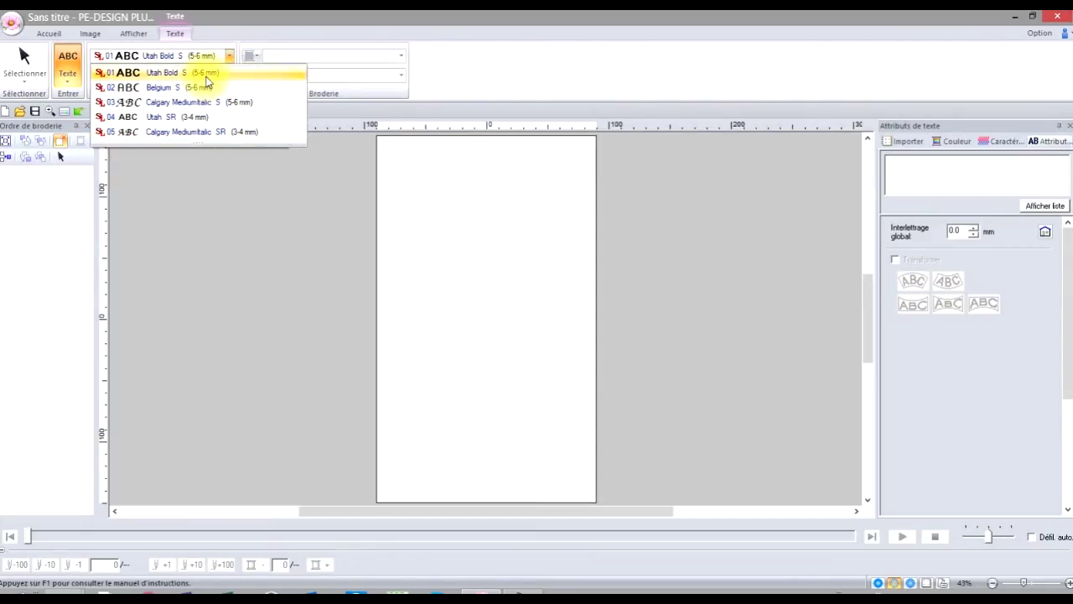
{"action": "left_click", "coordinate": [238, 177]}
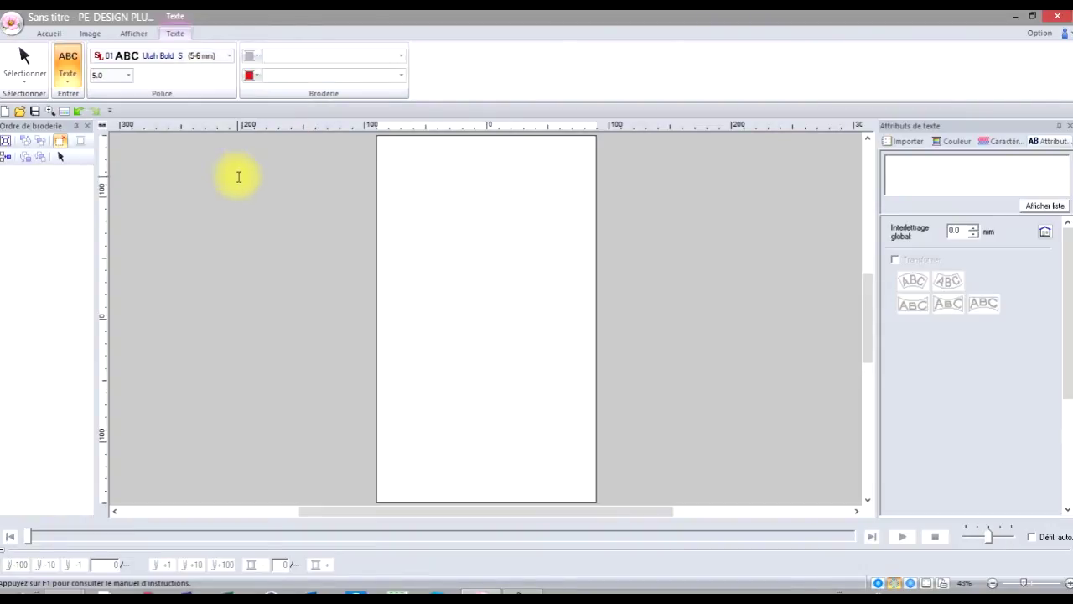
{"action": "left_click", "coordinate": [229, 57]}
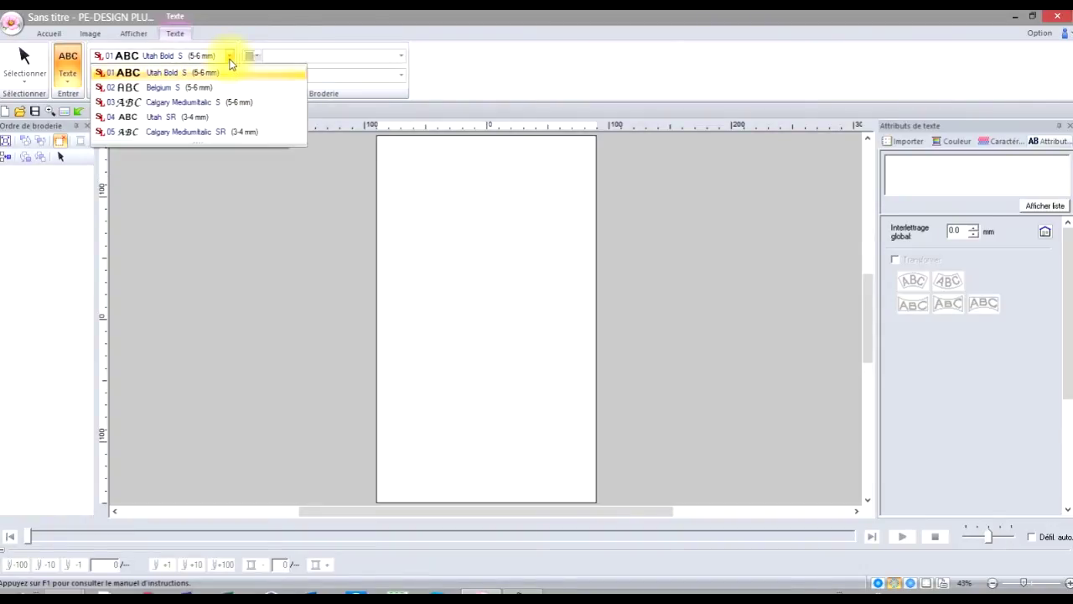
{"action": "left_click", "coordinate": [210, 199]}
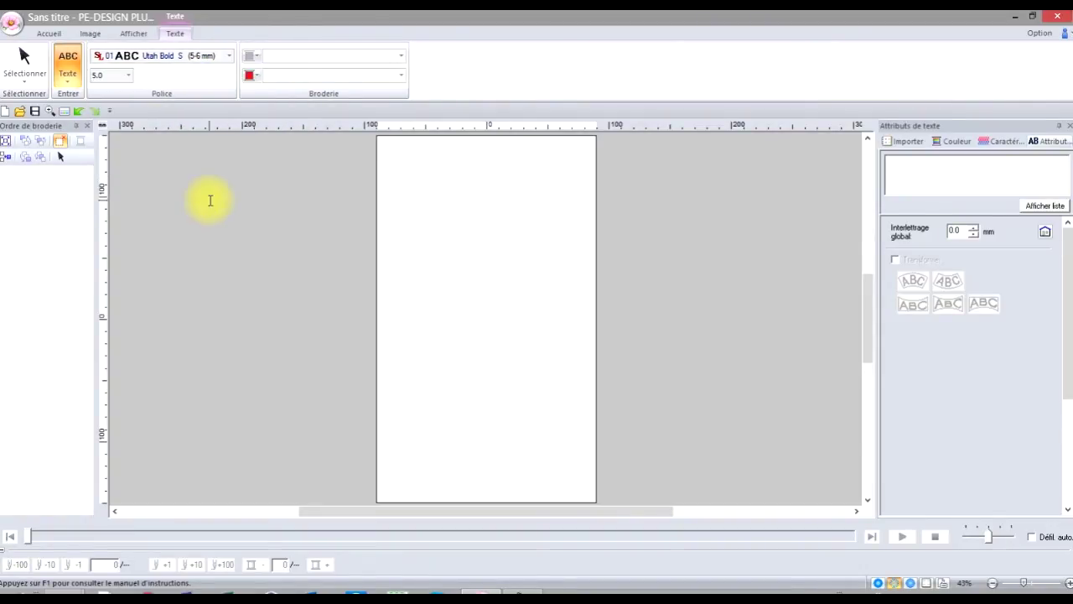
Insert the text "Bonjour ça va ?" near the page's upper left with the standard text tool in Script 04, size 10.0.
{"action": "left_click", "coordinate": [66, 83]}
{"action": "left_click", "coordinate": [69, 117]}
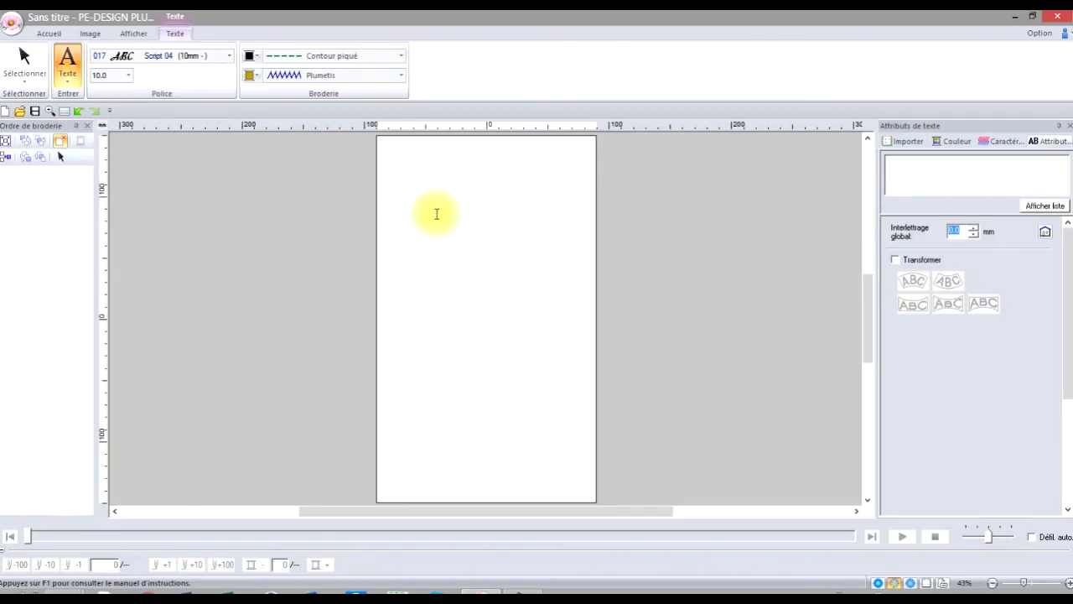
{"action": "left_click", "coordinate": [413, 212]}
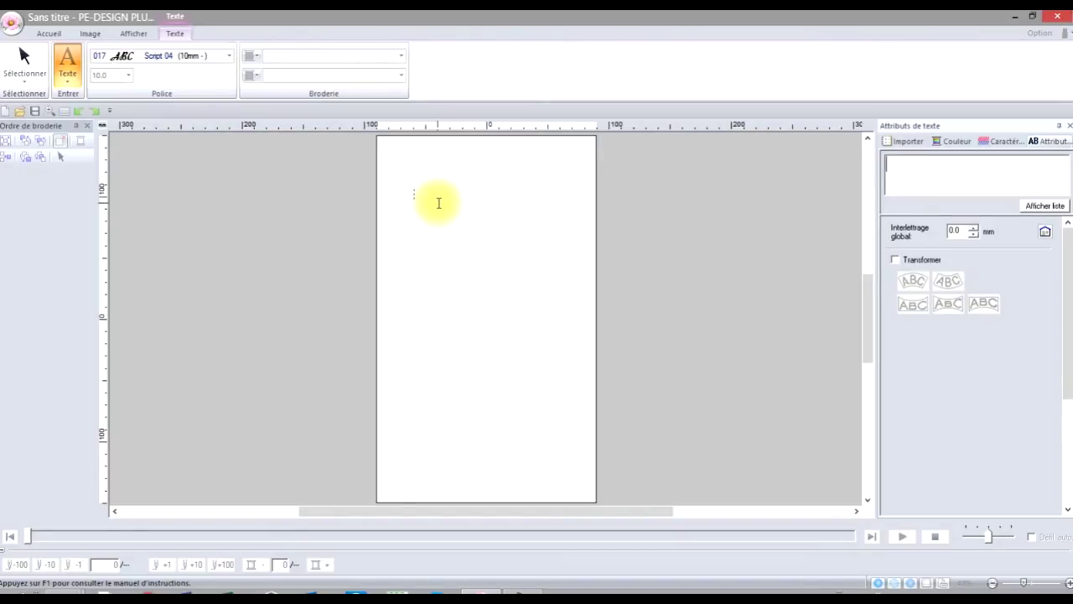
{"action": "type", "text": "Bonjour"}
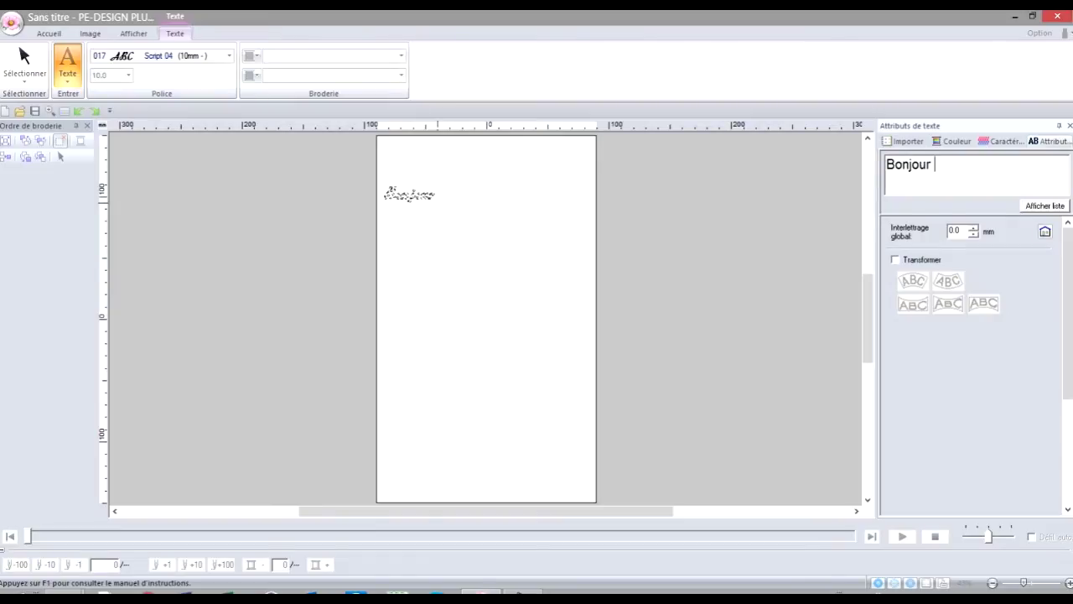
{"action": "type", "text": " ça va "}
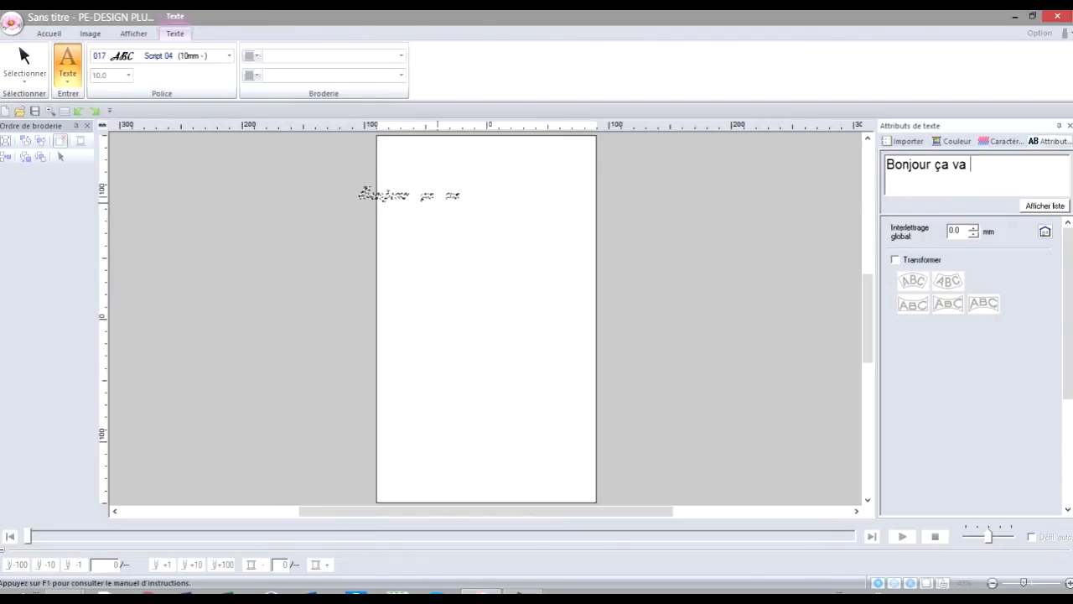
{"action": "type", "text": "?"}
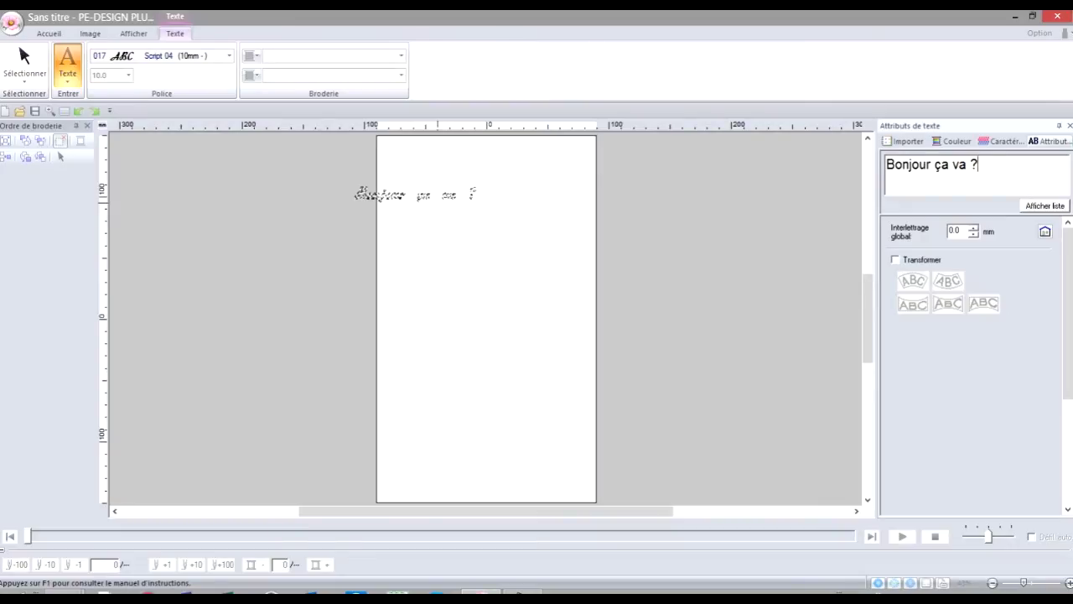
{"action": "key", "text": "Return"}
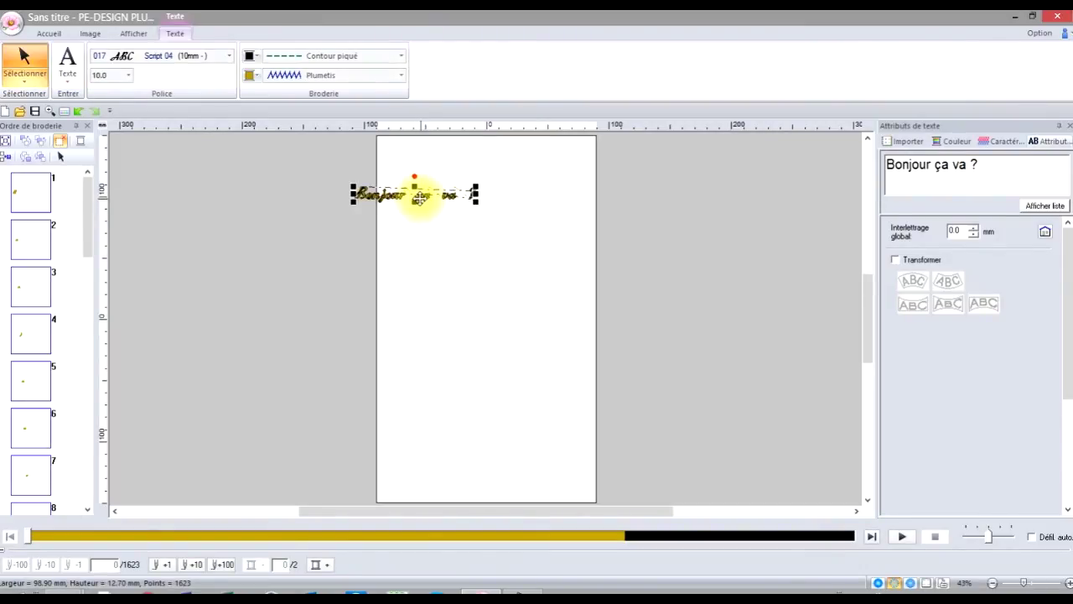
Move the text fully onto the page and enlarge it proportionally to about 134 × 17 mm.
{"action": "left_click_drag", "start_coordinate": [417, 198], "coordinate": [482, 244]}
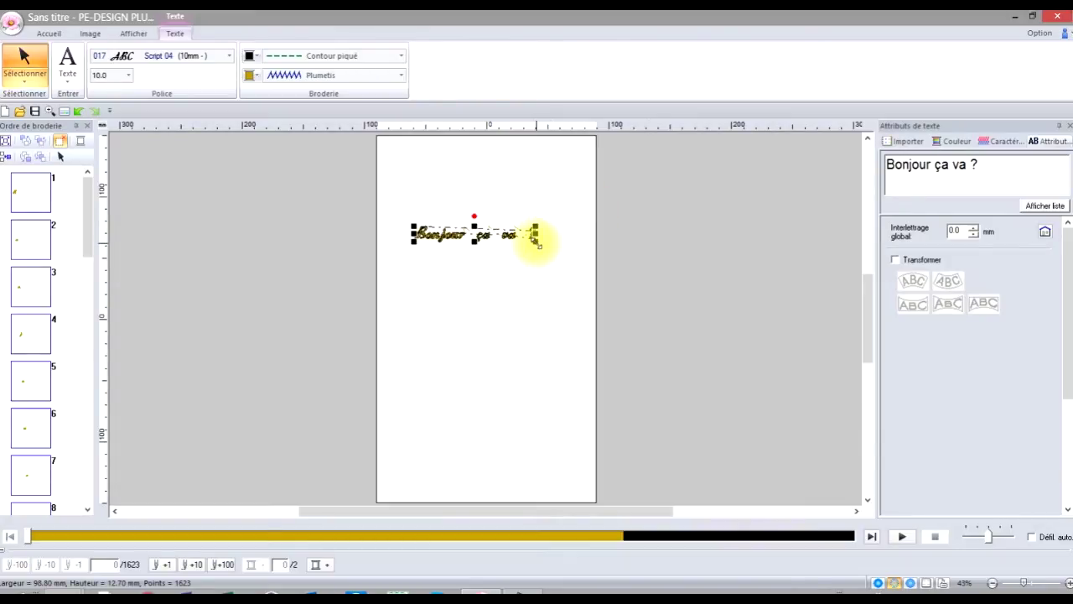
{"action": "left_click_drag", "start_coordinate": [534, 239], "coordinate": [567, 254]}
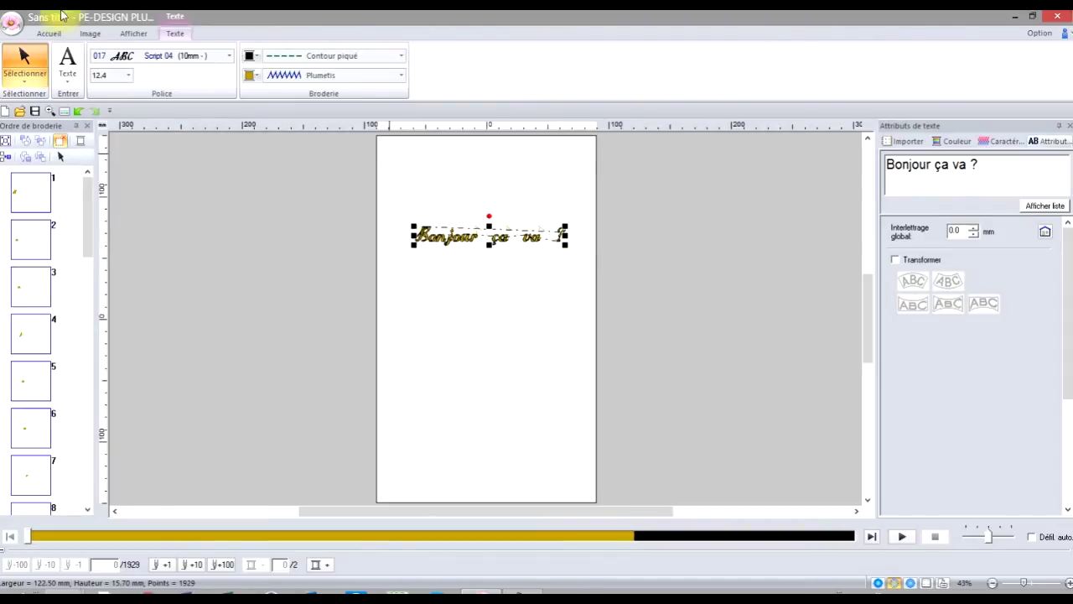
{"action": "left_click", "coordinate": [23, 57]}
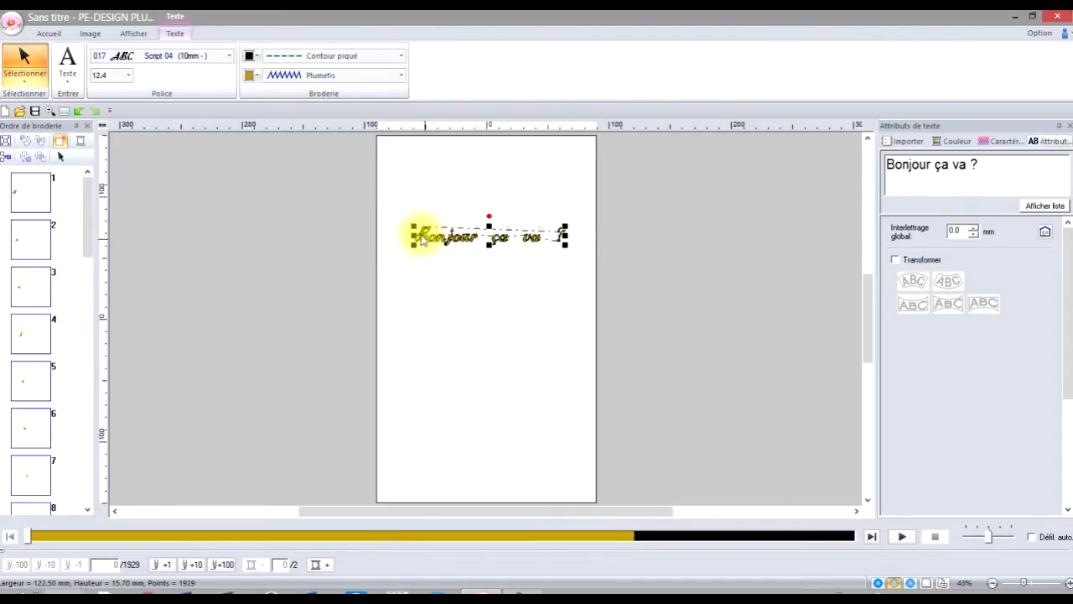
{"action": "left_click_drag", "start_coordinate": [411, 224], "coordinate": [400, 216]}
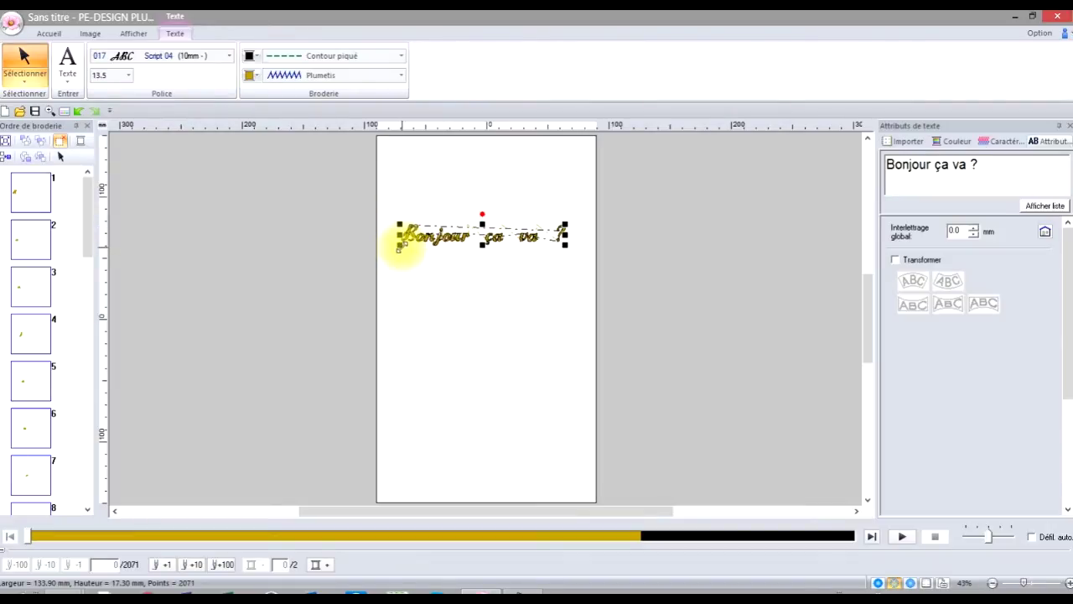
Stretch the text in height and width to about 145 × 30 mm.
{"action": "left_click", "coordinate": [486, 249]}
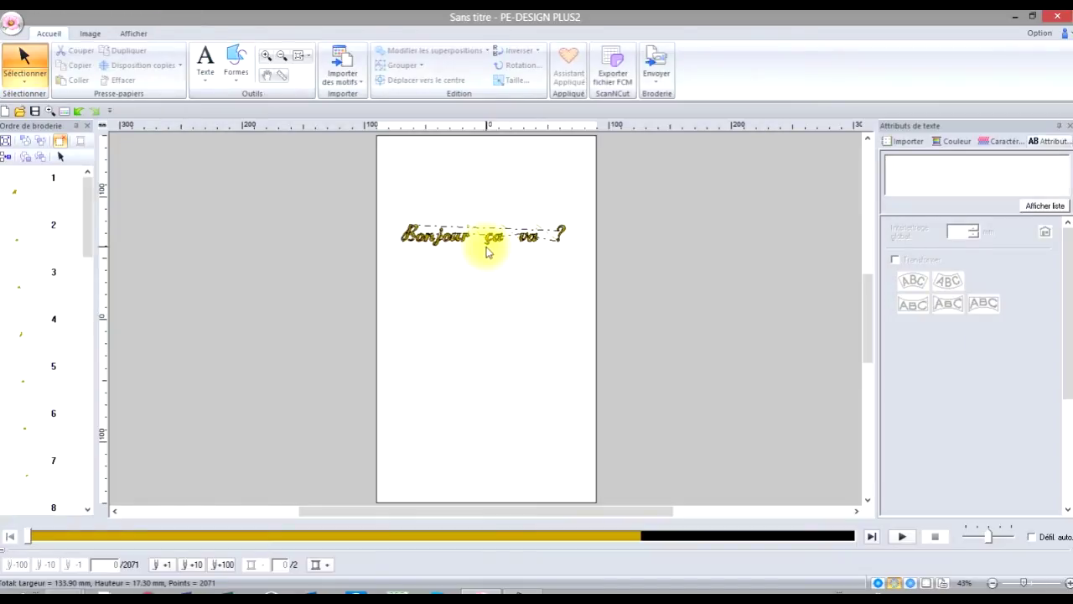
{"action": "left_click", "coordinate": [484, 241]}
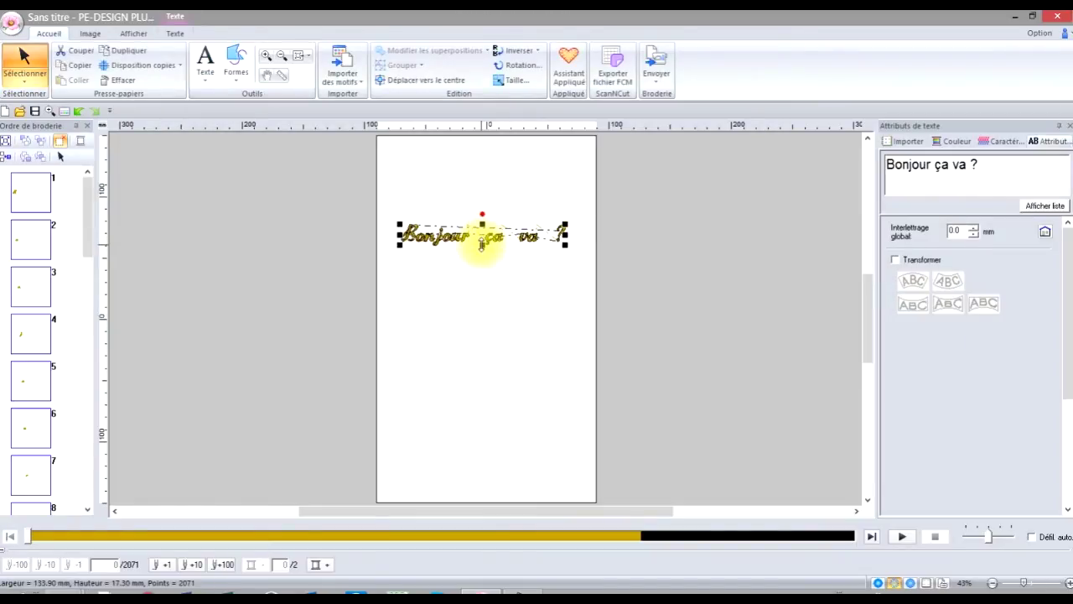
{"action": "left_click_drag", "start_coordinate": [482, 243], "coordinate": [483, 261]}
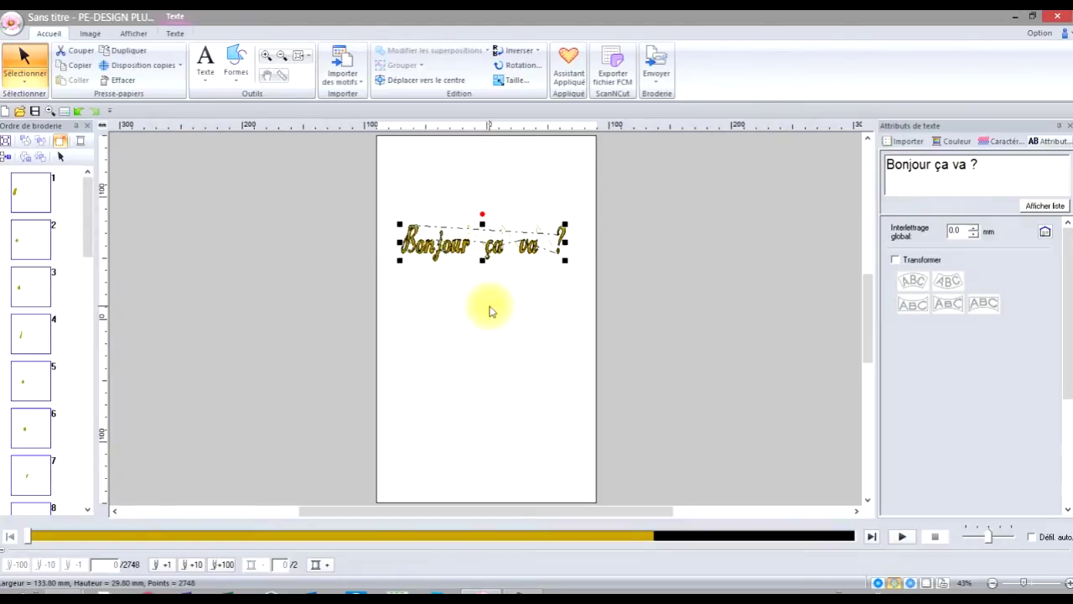
{"action": "left_click_drag", "start_coordinate": [565, 242], "coordinate": [578, 241]}
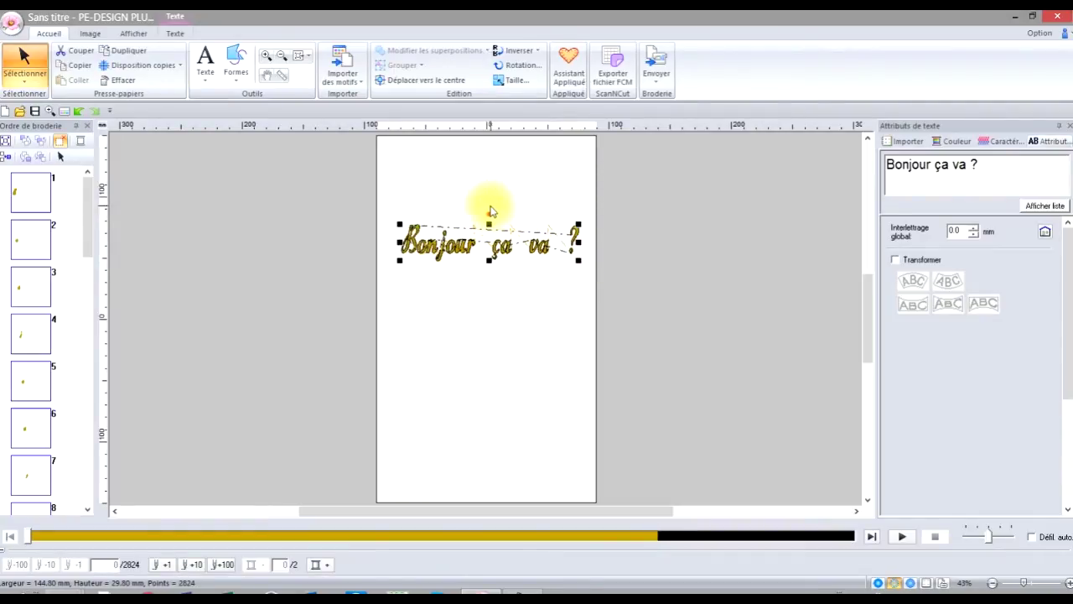
Try tilting the text slightly clockwise and undo the rotation.
{"action": "left_click_drag", "start_coordinate": [486, 207], "coordinate": [522, 189]}
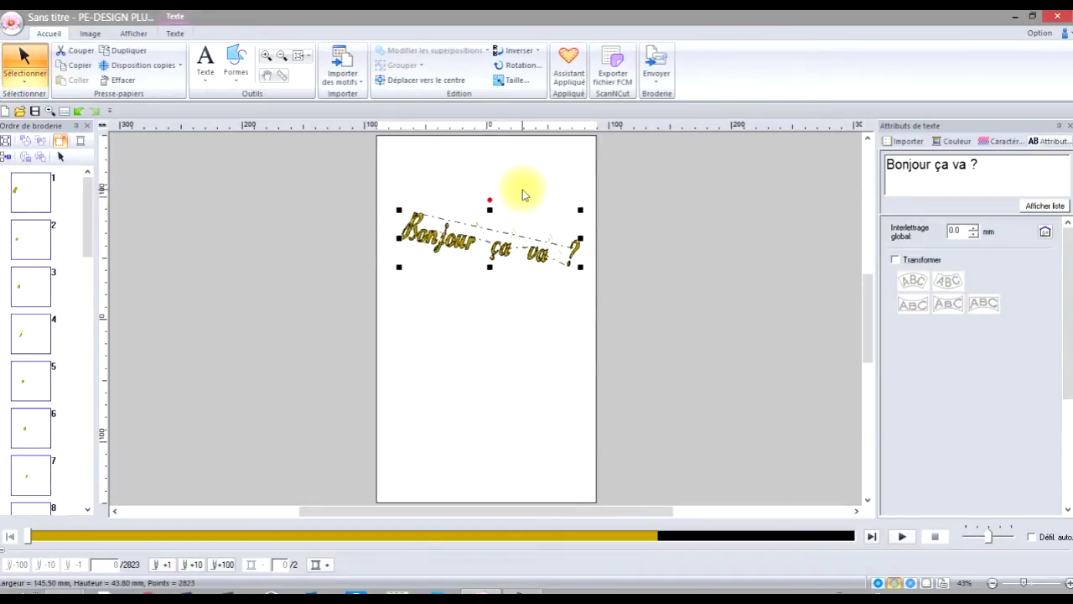
{"action": "left_click", "coordinate": [79, 112]}
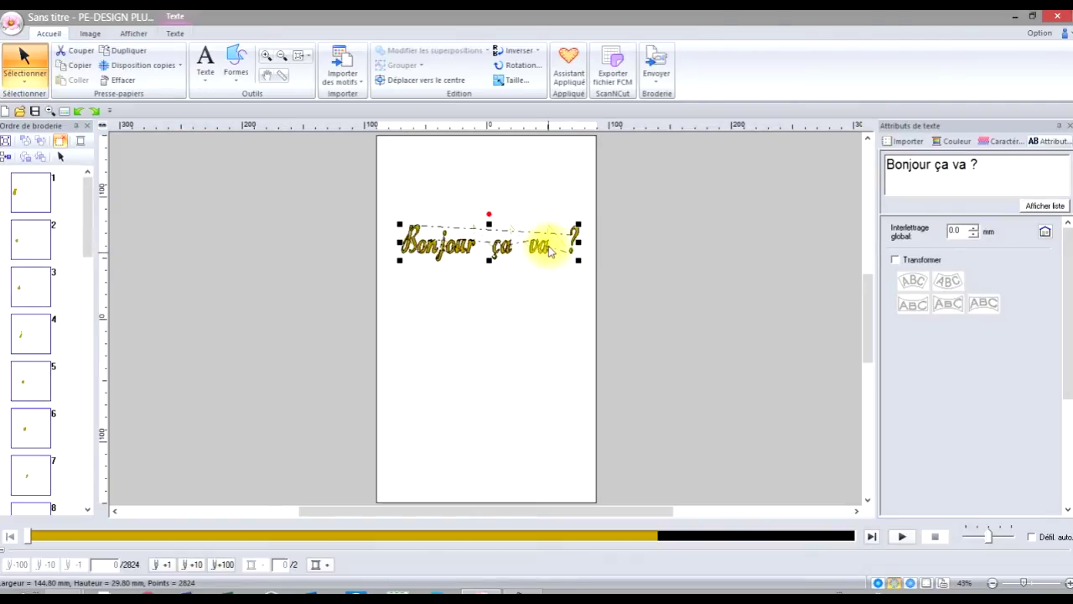
Increase the text's global letter spacing to 0.7 mm.
{"action": "left_click", "coordinate": [973, 228]}
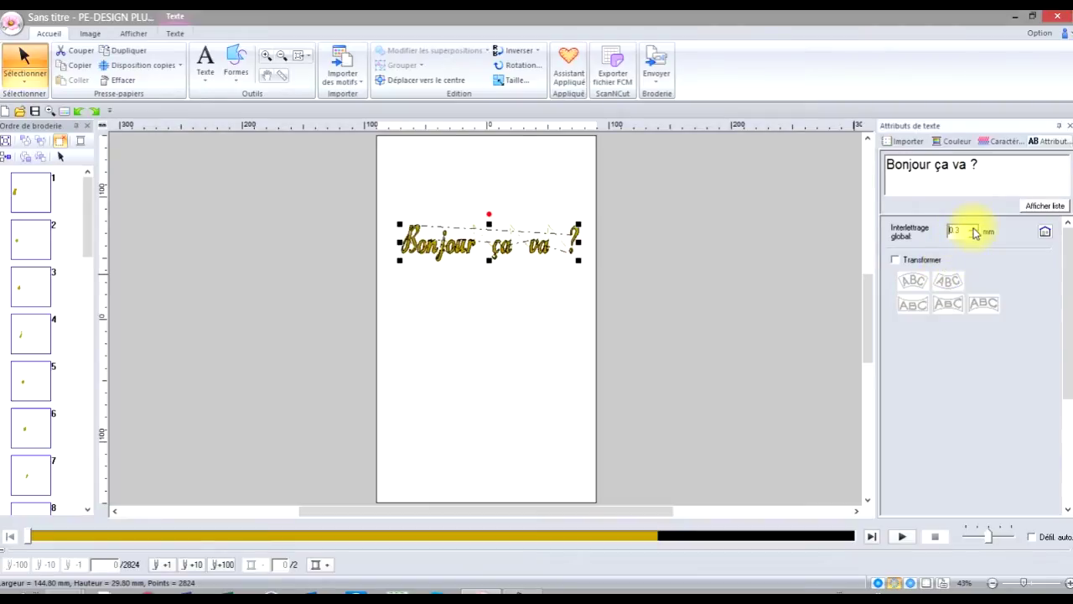
{"action": "left_click", "coordinate": [975, 229]}
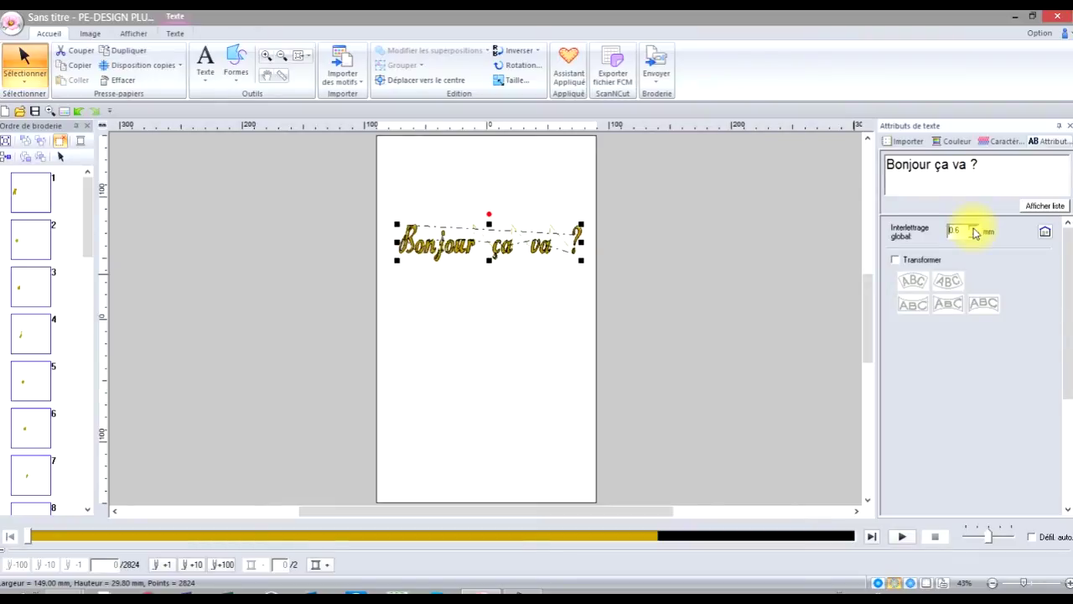
{"action": "left_click", "coordinate": [974, 230]}
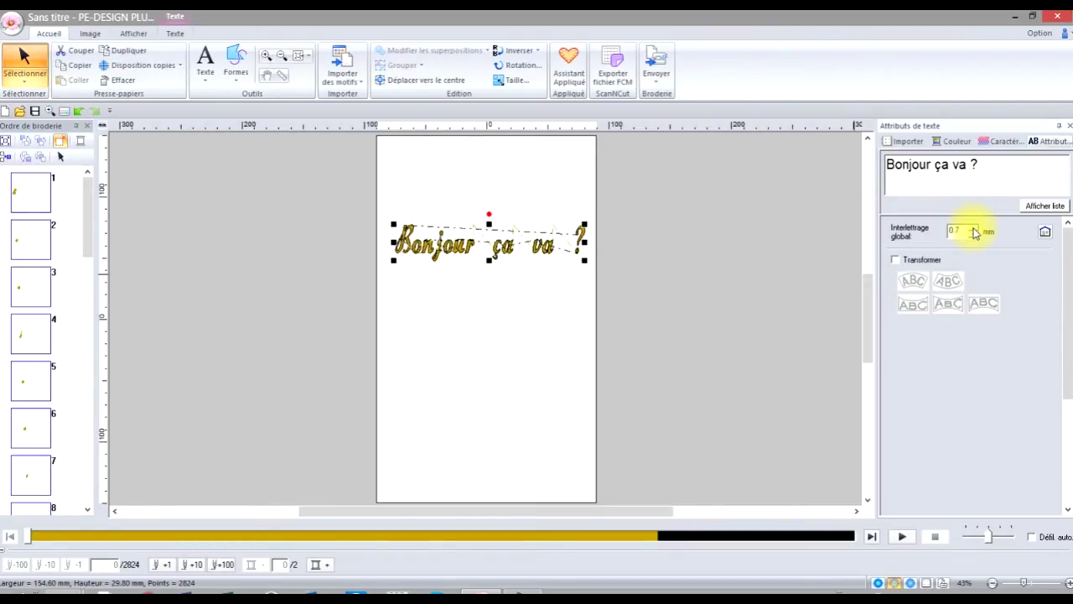
Enable transformation on the text, try bending it along the inside of a circle, and return to the upward arc.
{"action": "left_click", "coordinate": [896, 261]}
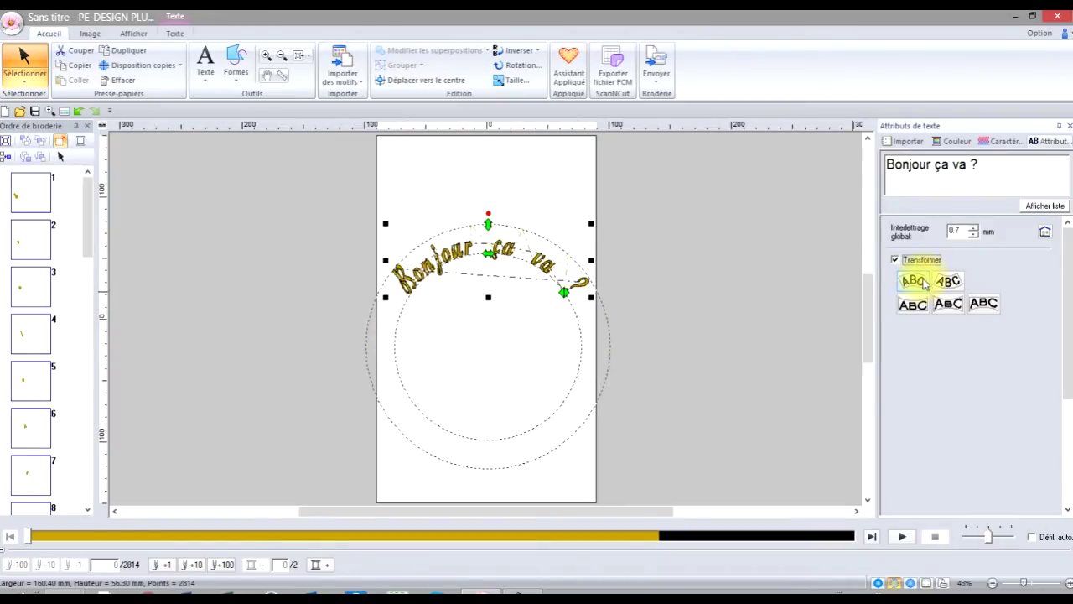
{"action": "left_click", "coordinate": [948, 282]}
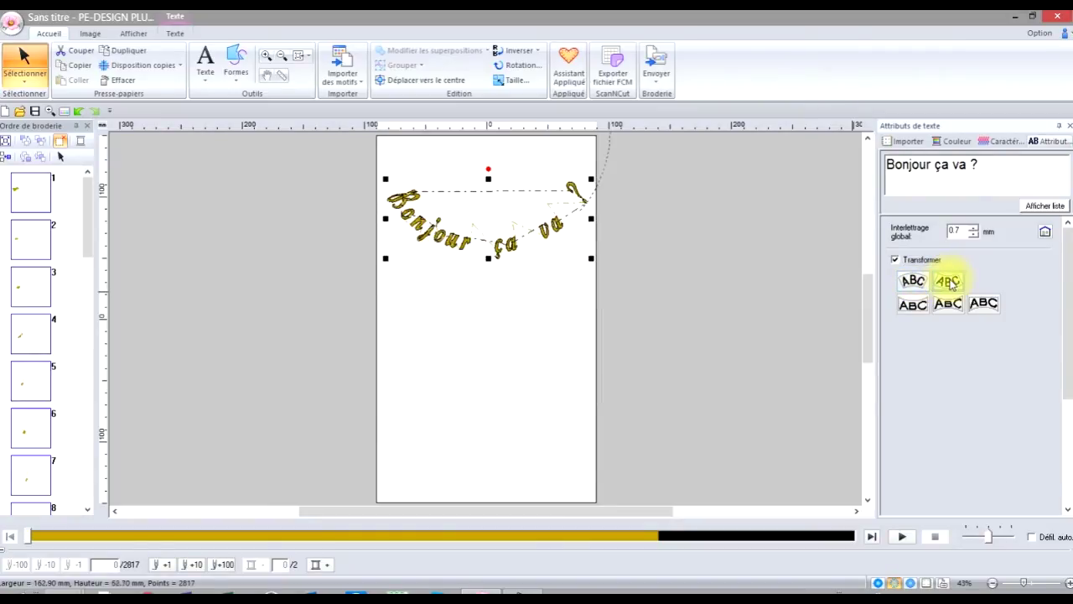
{"action": "left_click", "coordinate": [907, 283]}
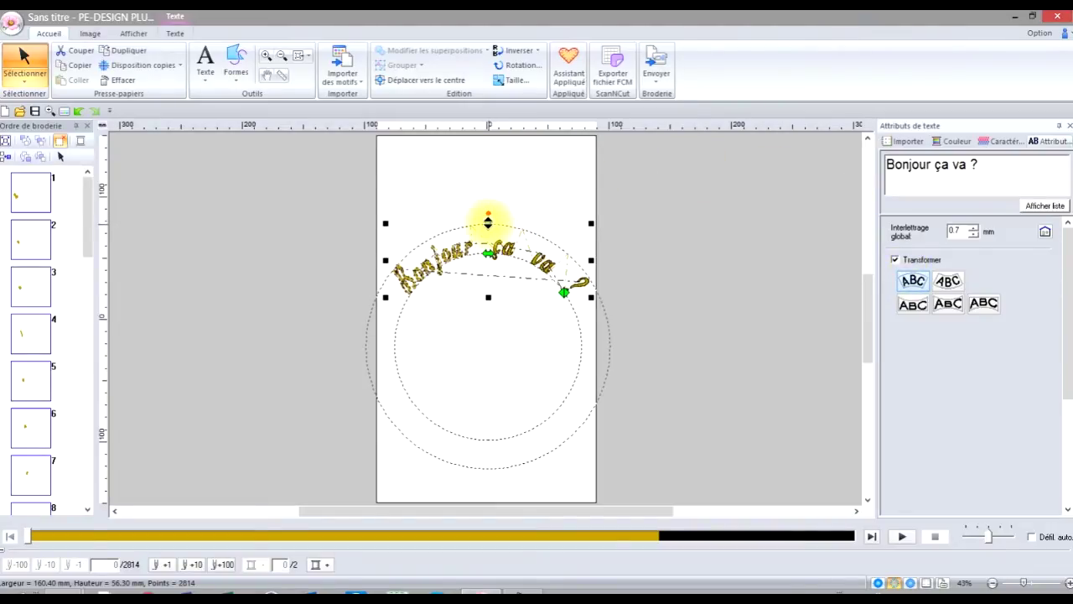
Enlarge the arched text to about 256 × 214 mm, try sliding it around its circle, and undo the slide.
{"action": "left_click_drag", "start_coordinate": [488, 222], "coordinate": [504, 187]}
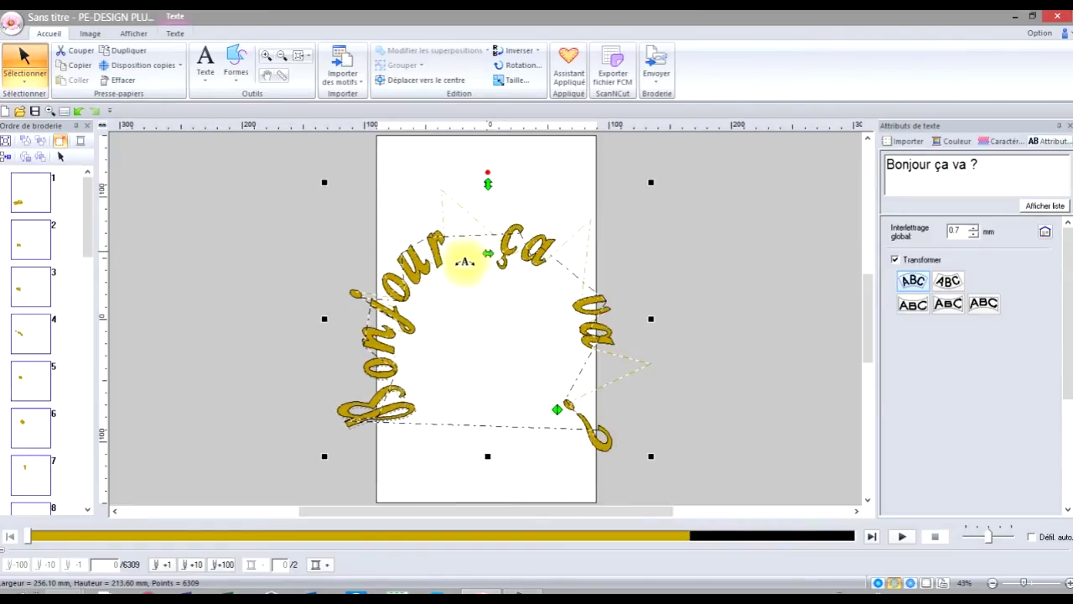
{"action": "left_click_drag", "start_coordinate": [471, 278], "coordinate": [553, 363]}
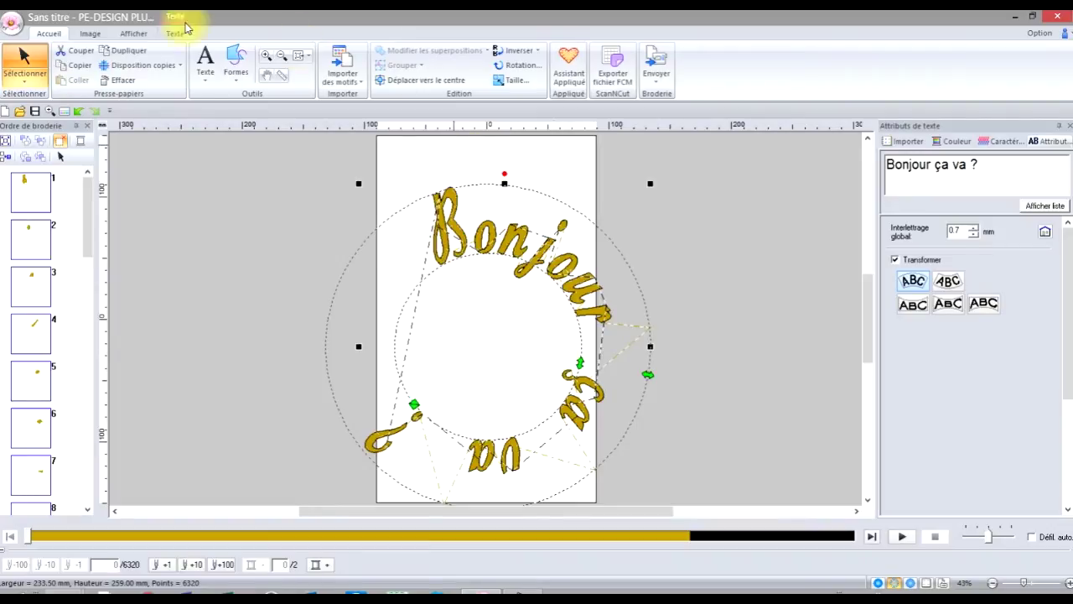
{"action": "left_click", "coordinate": [74, 112]}
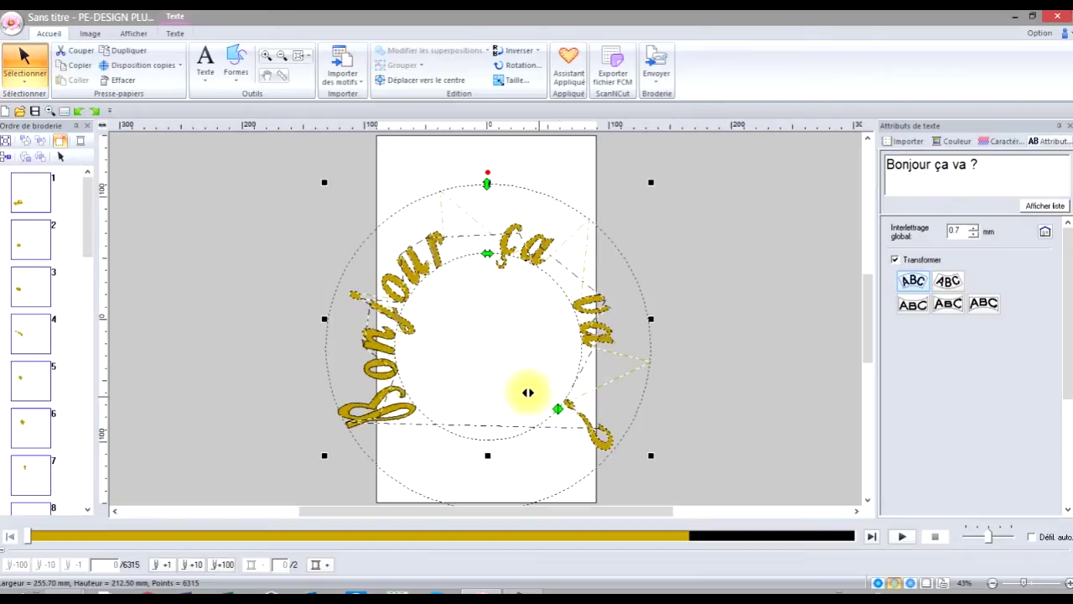
Try reducing the diameter of the text's circle, and undo all size changes made to the arched text.
{"action": "left_click_drag", "start_coordinate": [516, 381], "coordinate": [471, 353]}
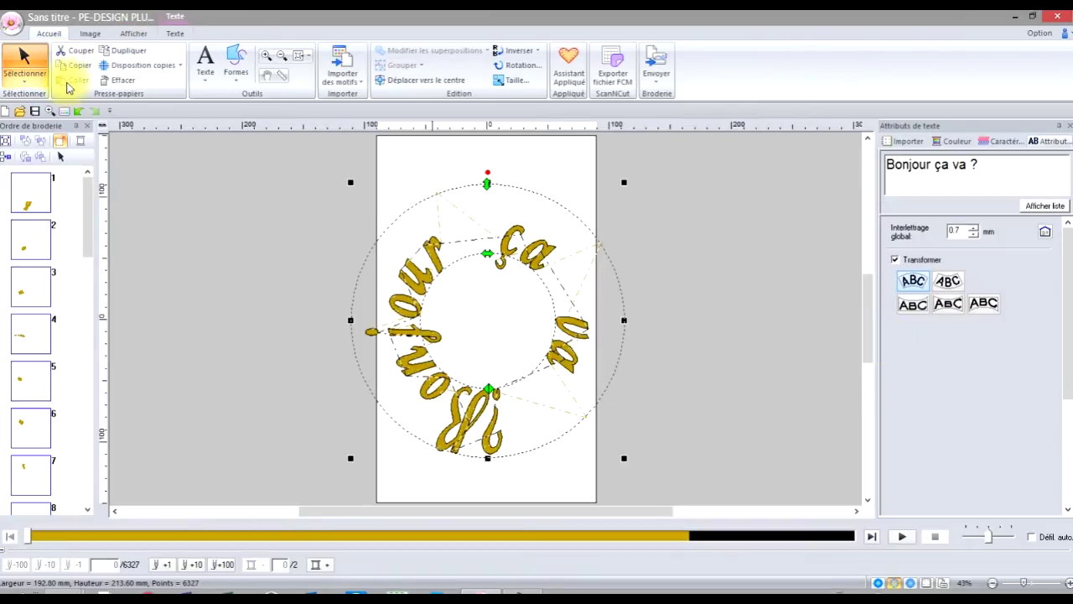
{"action": "left_click", "coordinate": [78, 112]}
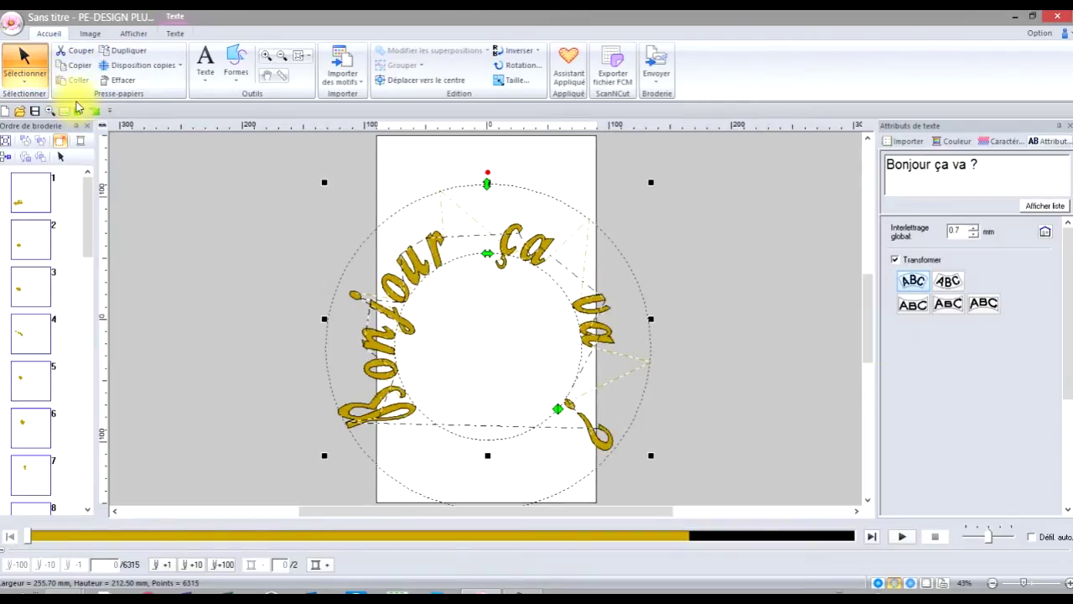
{"action": "left_click", "coordinate": [78, 112]}
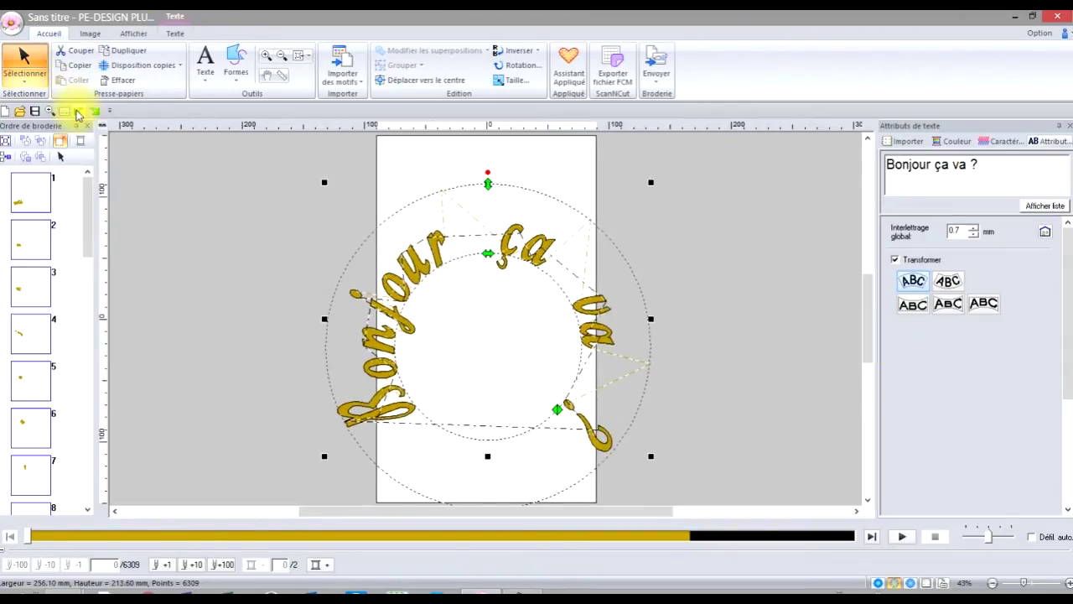
{"action": "left_click", "coordinate": [78, 111]}
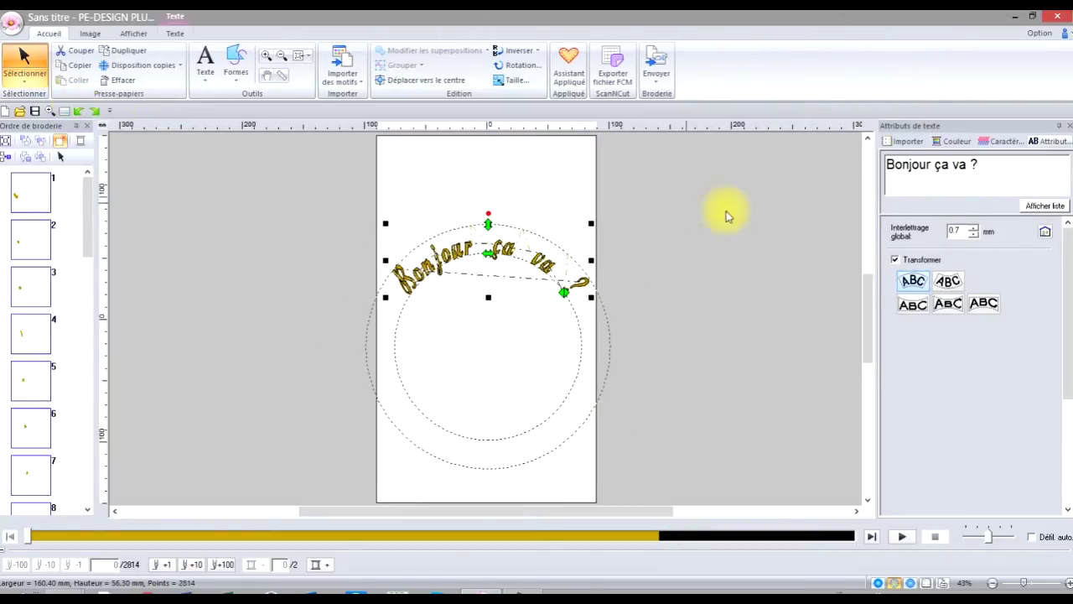
Try the flat-base transformation with the text's upper edge arched to about 155 × 97 mm, and turn text transformation off.
{"action": "left_click", "coordinate": [896, 260]}
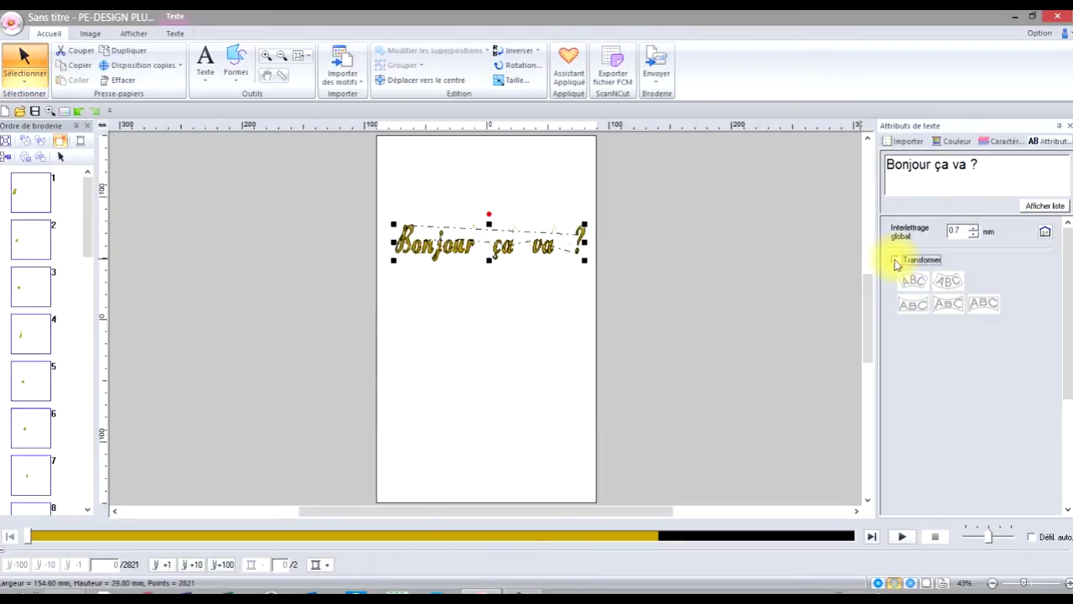
{"action": "left_click", "coordinate": [895, 259]}
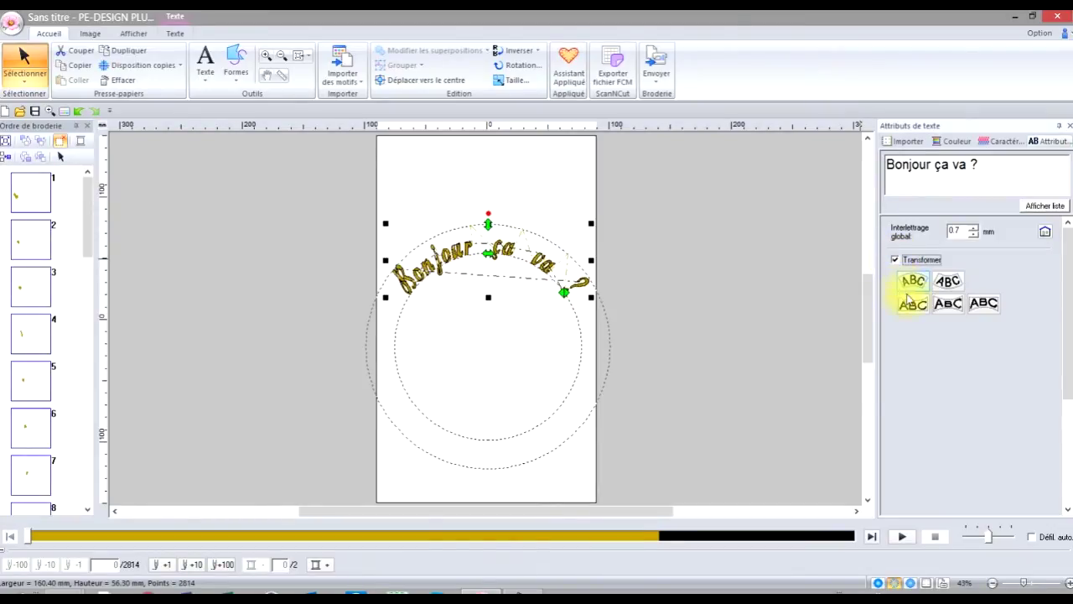
{"action": "left_click", "coordinate": [912, 305]}
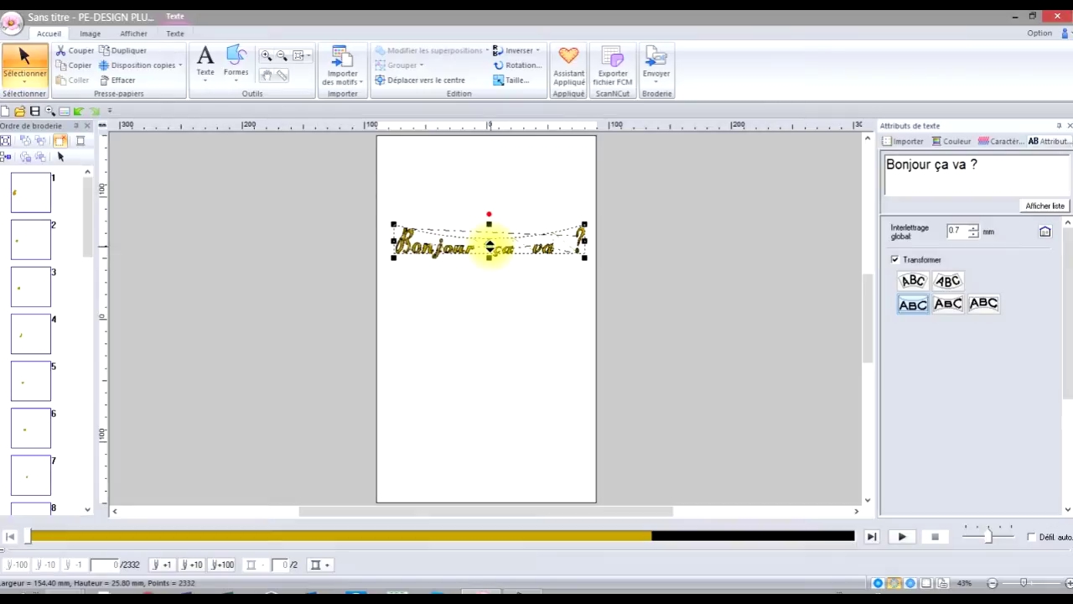
{"action": "left_click_drag", "start_coordinate": [489, 246], "coordinate": [483, 179]}
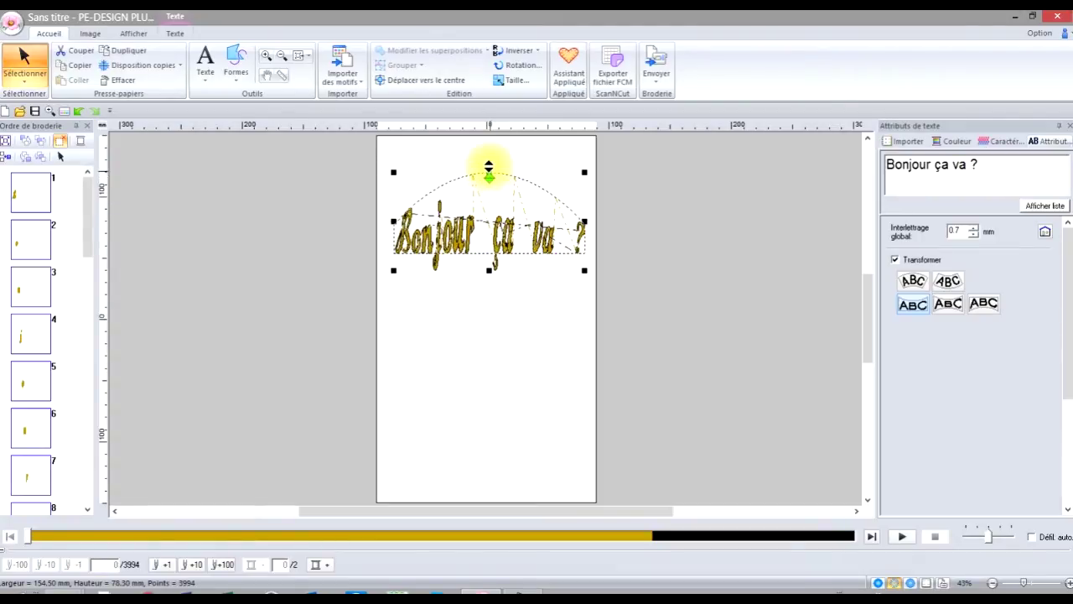
{"action": "left_click_drag", "start_coordinate": [487, 162], "coordinate": [440, 269]}
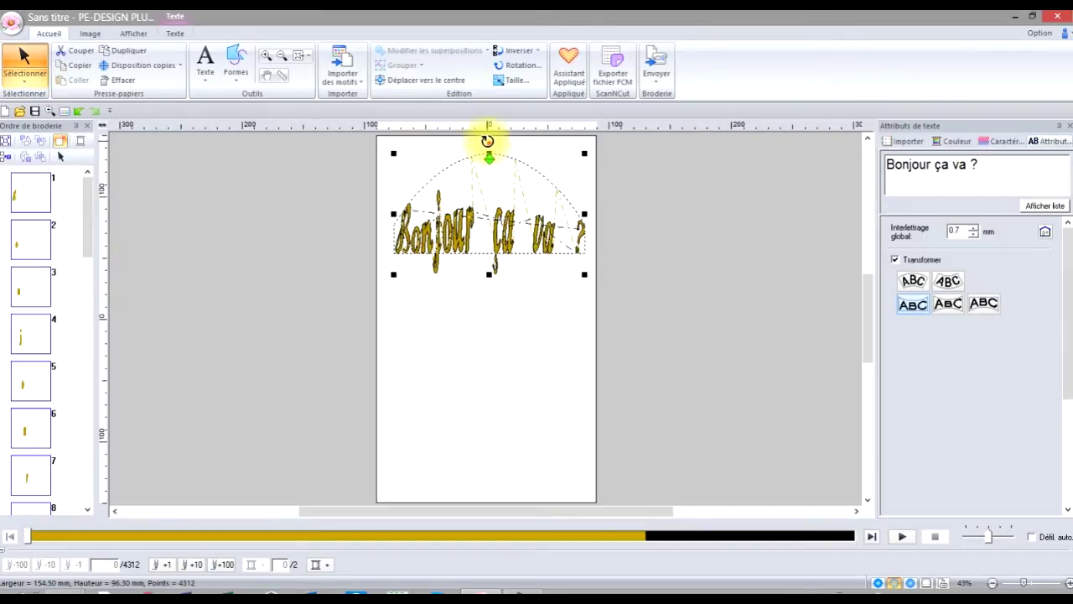
{"action": "mouse_move", "coordinate": [488, 140]}
{"action": "left_mouse_down"}
{"action": "mouse_move", "coordinate": [515, 171]}
{"action": "mouse_move", "coordinate": [499, 141]}
{"action": "mouse_move", "coordinate": [457, 154]}
{"action": "mouse_move", "coordinate": [475, 139]}
{"action": "mouse_move", "coordinate": [490, 149]}
{"action": "left_mouse_up"}
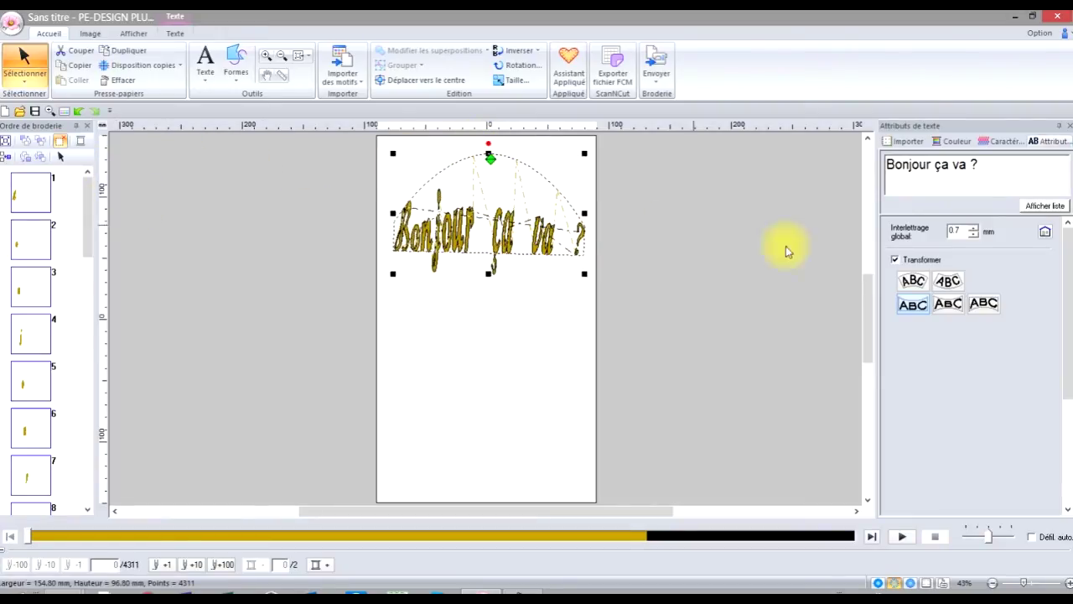
{"action": "left_click", "coordinate": [896, 261]}
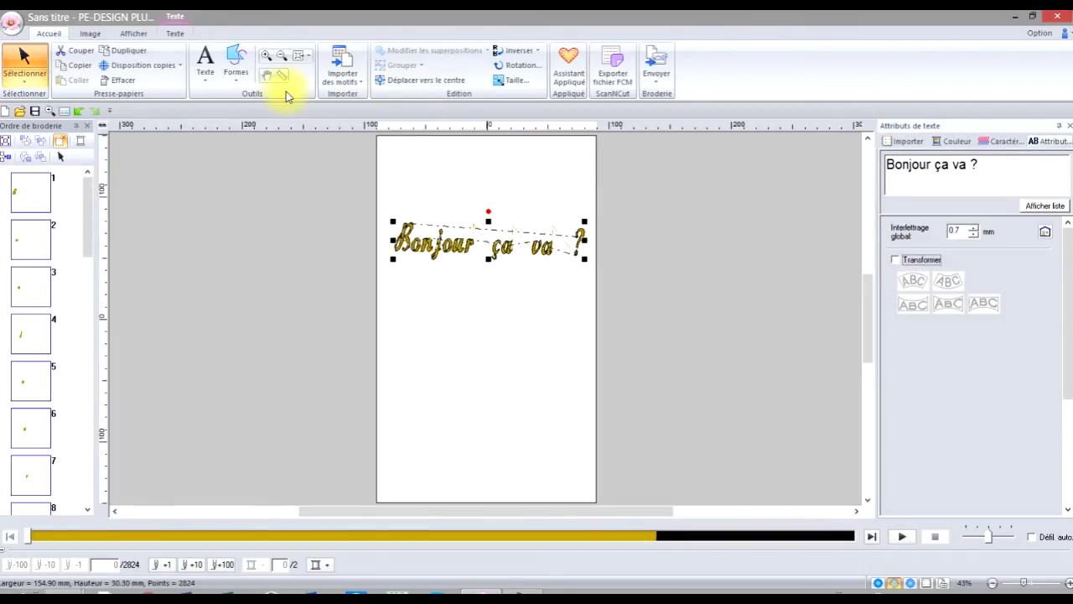
Set the text's outline sewing type to "Non cousu (tracé)".
{"action": "left_click", "coordinate": [174, 33]}
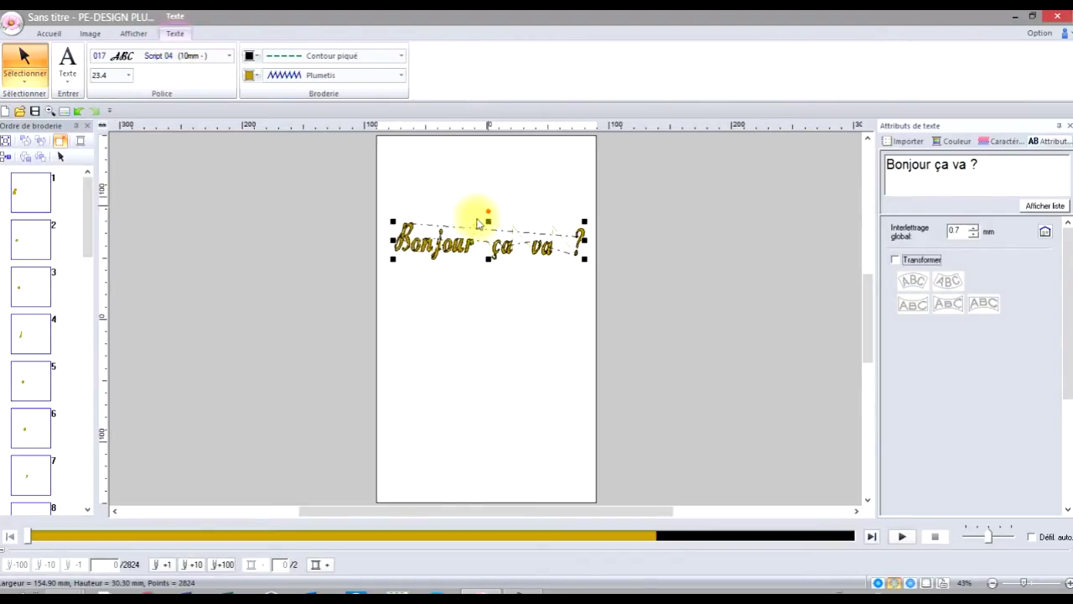
{"action": "left_click", "coordinate": [401, 56]}
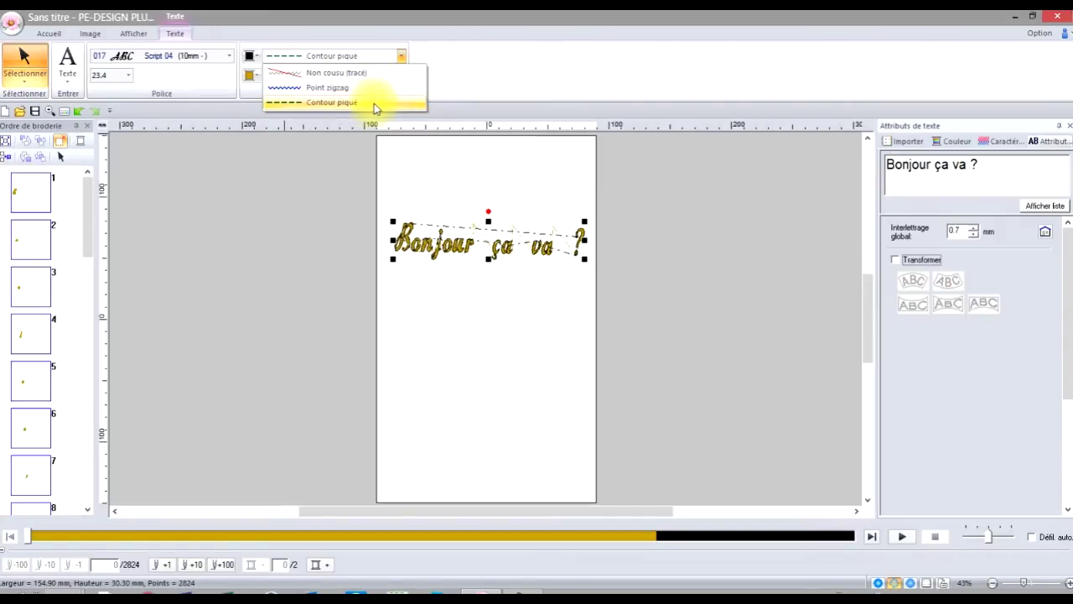
{"action": "left_click", "coordinate": [369, 78]}
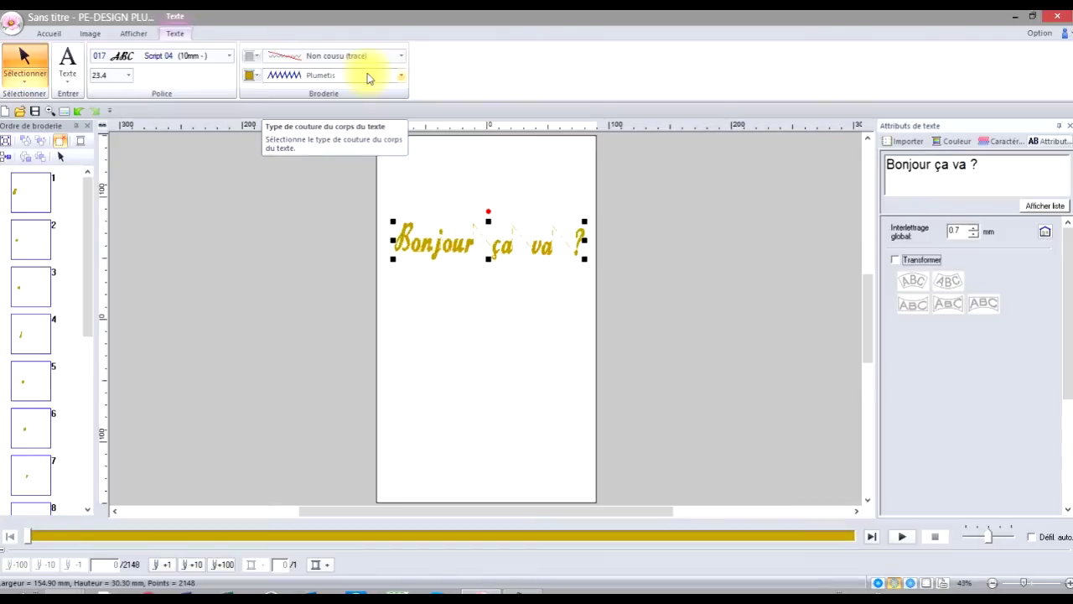
Change the text body's thread colour to red, and view the available body sewing types without choosing another.
{"action": "left_click", "coordinate": [250, 76]}
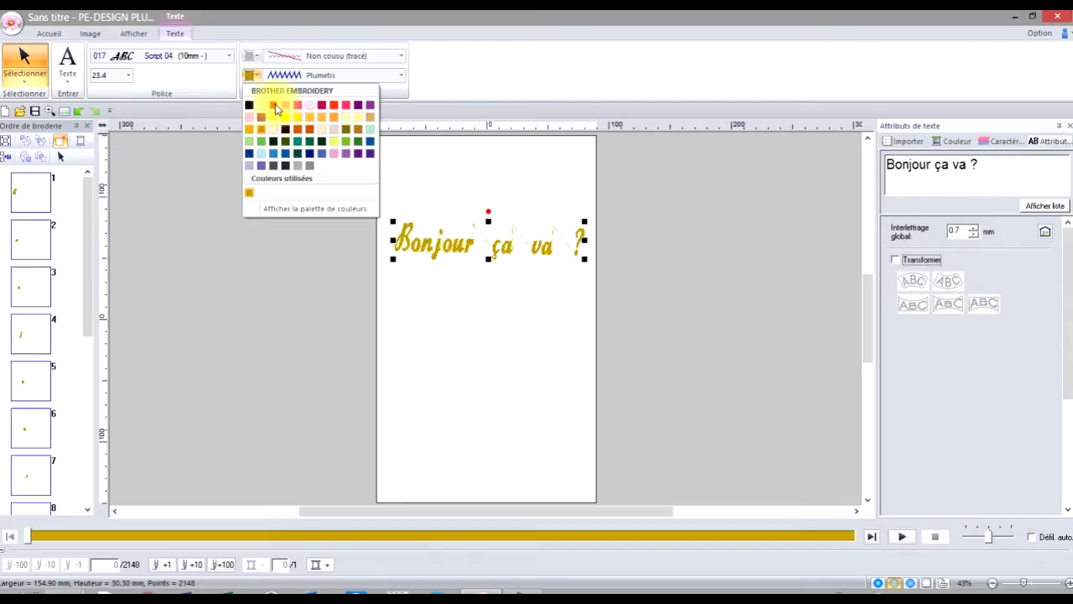
{"action": "left_click", "coordinate": [275, 104]}
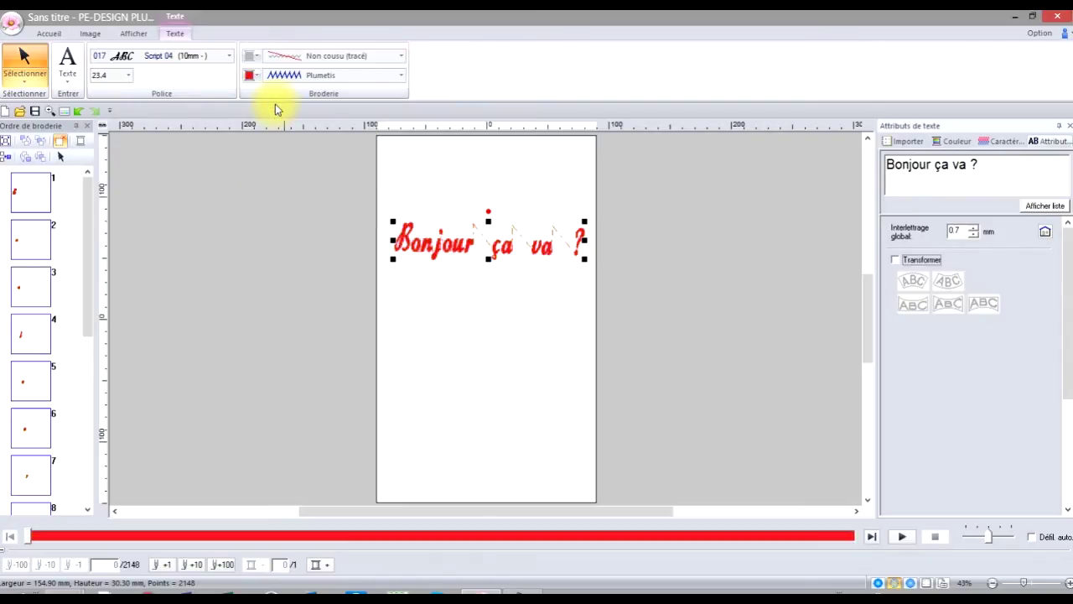
{"action": "left_click", "coordinate": [403, 76]}
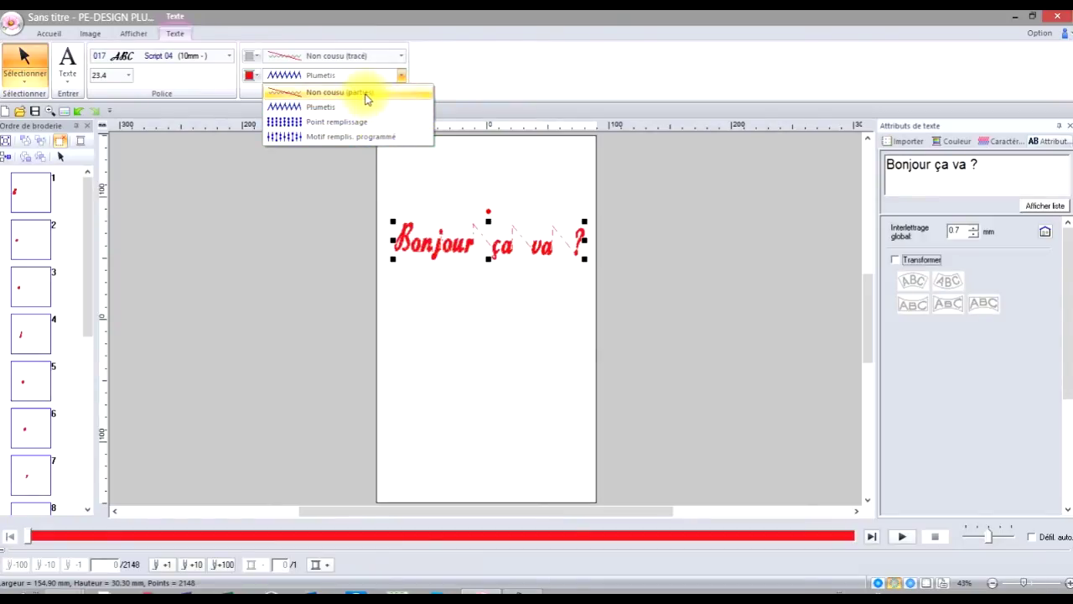
{"action": "left_click", "coordinate": [515, 72]}
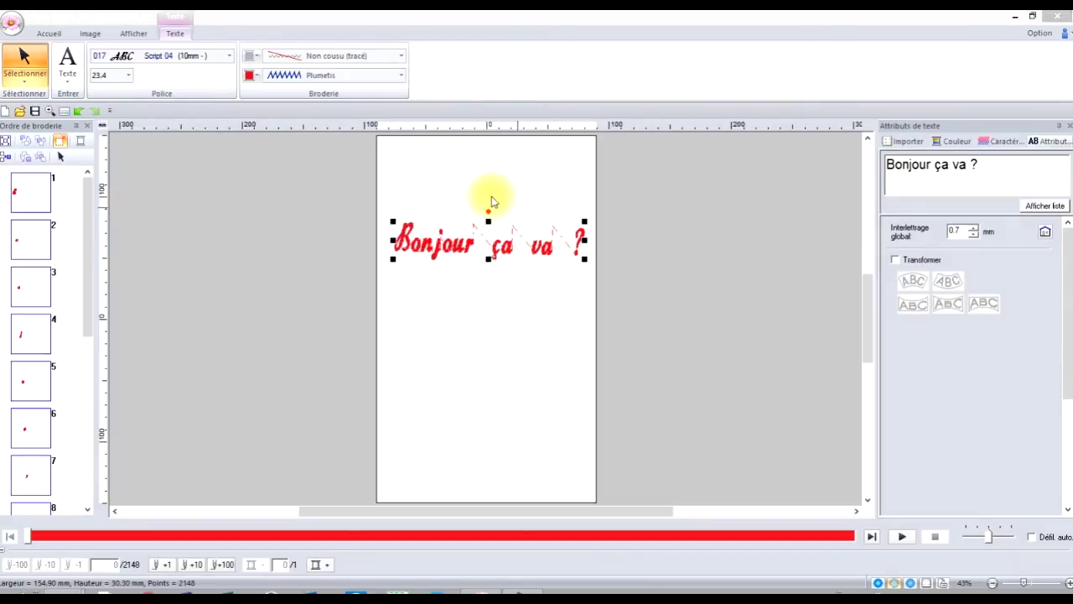
Change the wording to "Bonjour à vous tous" and scale the text down from its upper corner.
{"action": "left_click", "coordinate": [984, 164]}
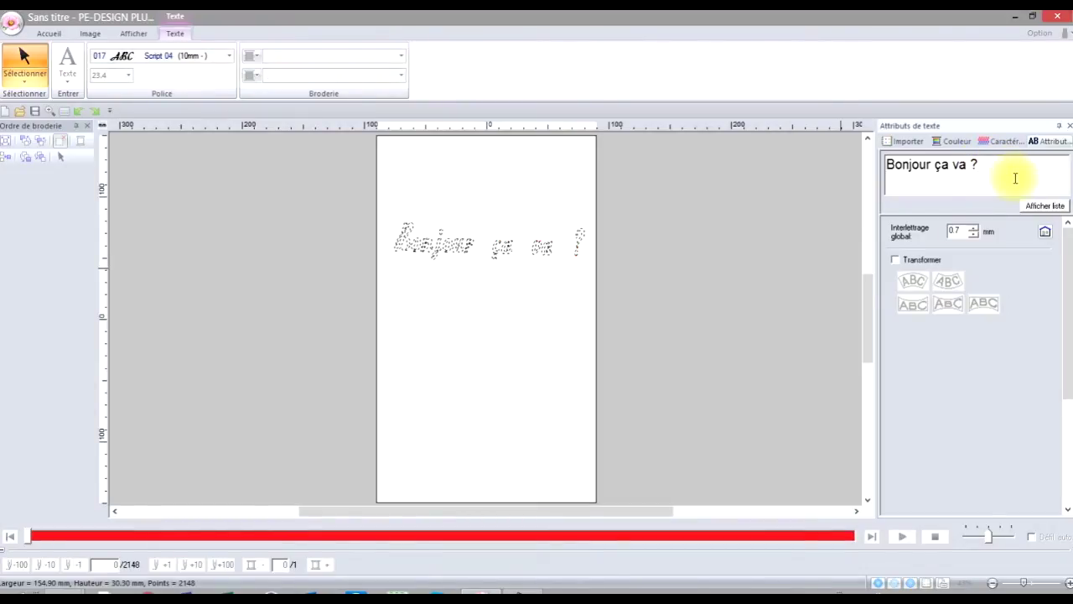
{"action": "key", "text": "BackSpace"}
{"action": "key", "text": "BackSpace"}
{"action": "key", "text": "BackSpace"}
{"action": "key", "text": "BackSpace"}
{"action": "key", "text": "BackSpace"}
{"action": "key", "text": "BackSpace"}
{"action": "key", "text": "BackSpace"}
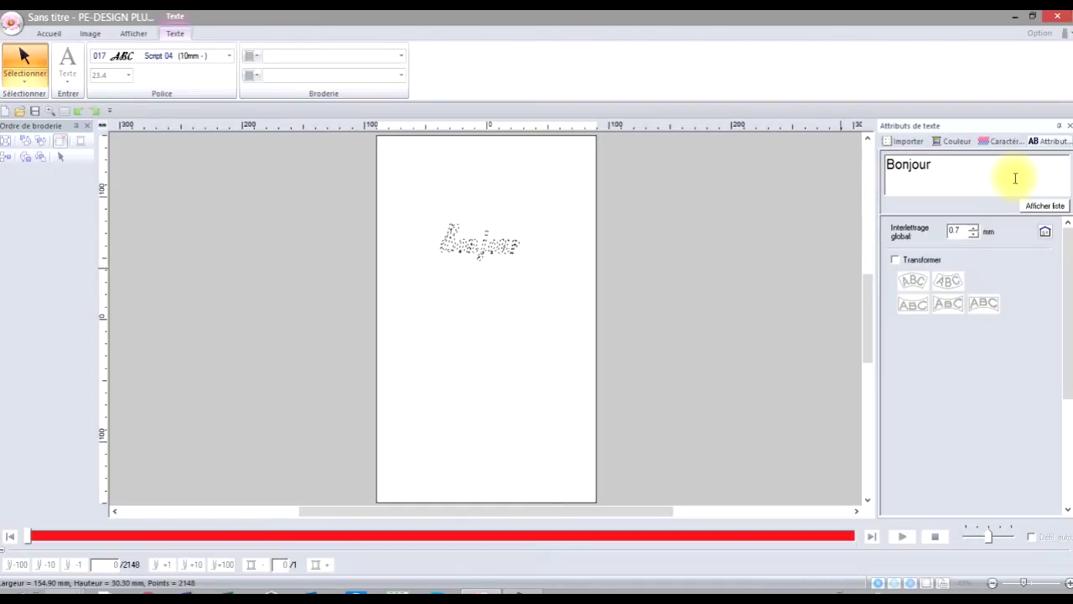
{"action": "key", "text": "BackSpace"}
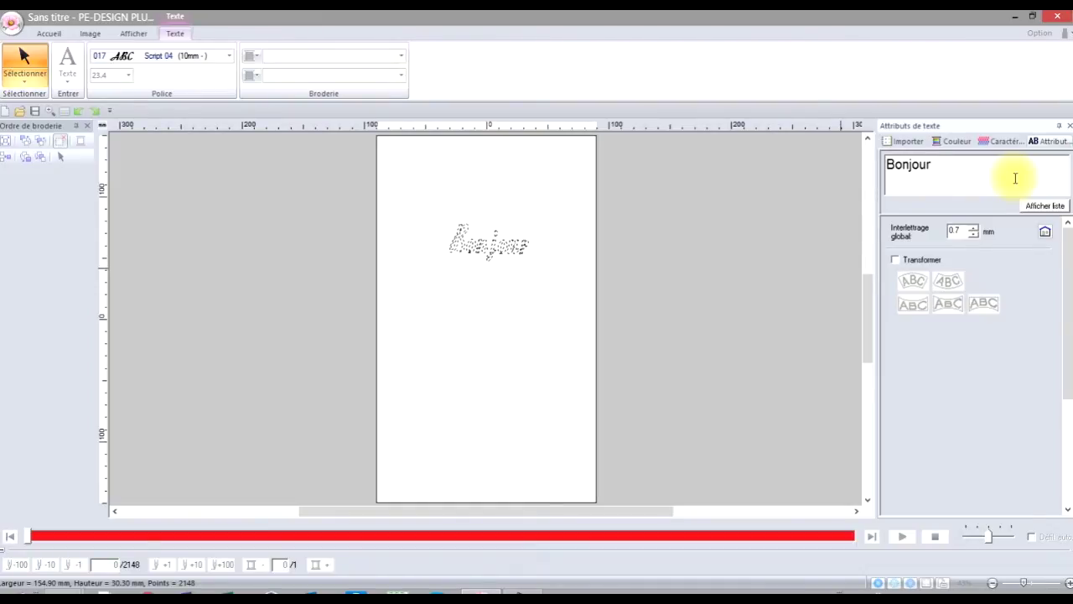
{"action": "type", "text": "à"}
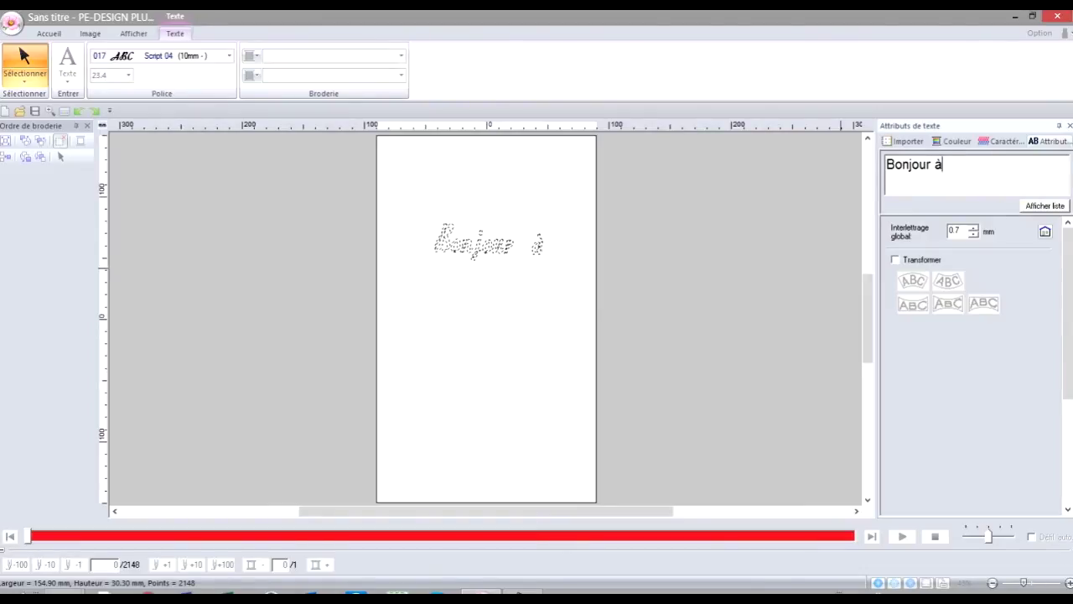
{"action": "type", "text": " vous tous"}
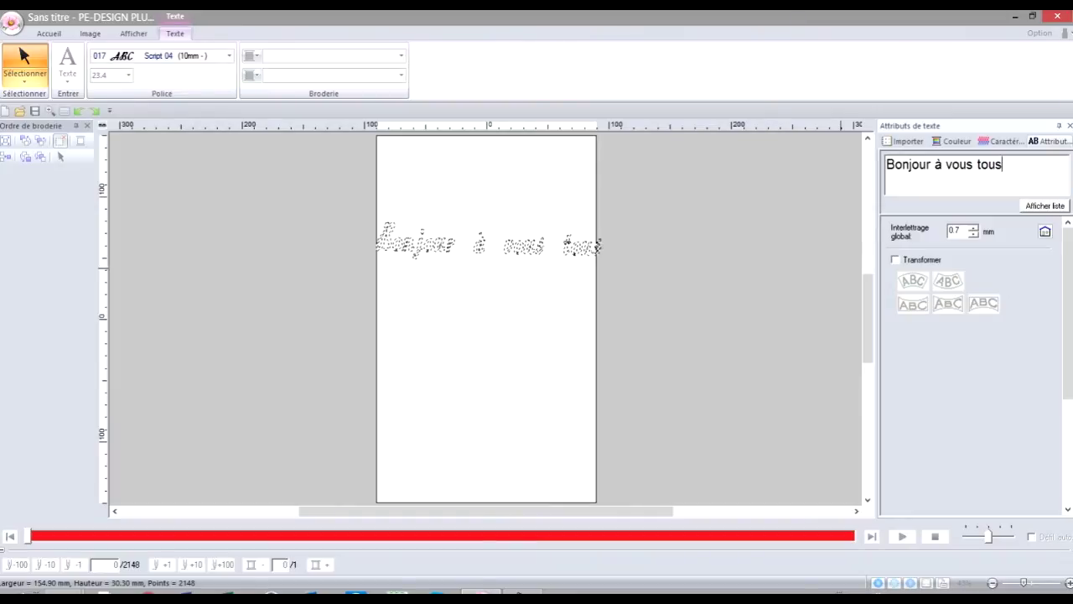
{"action": "left_click", "coordinate": [1015, 176]}
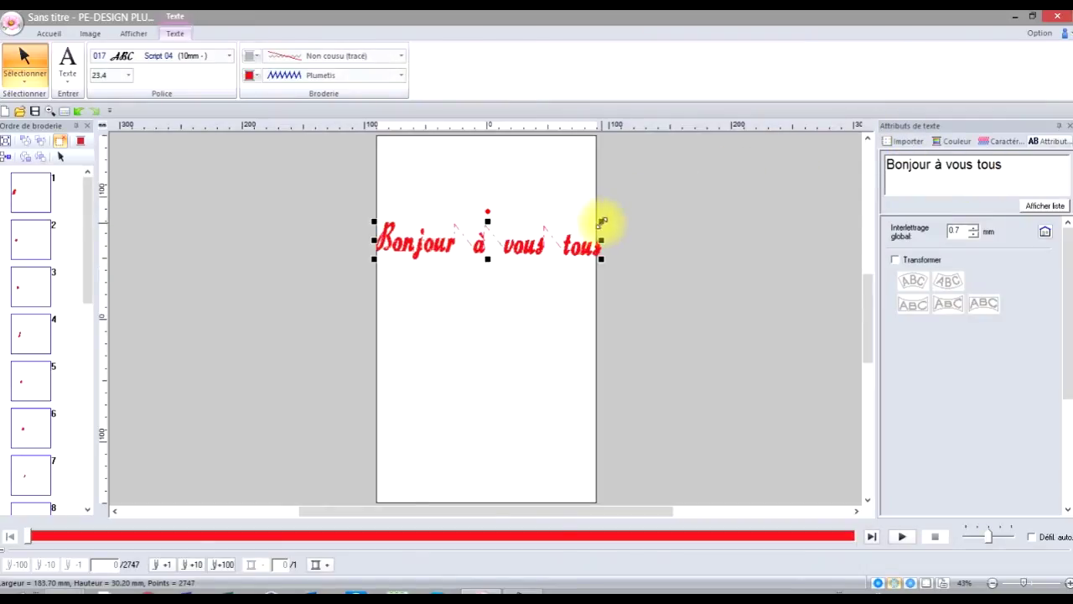
{"action": "left_click_drag", "start_coordinate": [602, 222], "coordinate": [501, 232]}
{"action": "left_click_drag", "start_coordinate": [500, 233], "coordinate": [481, 236]}
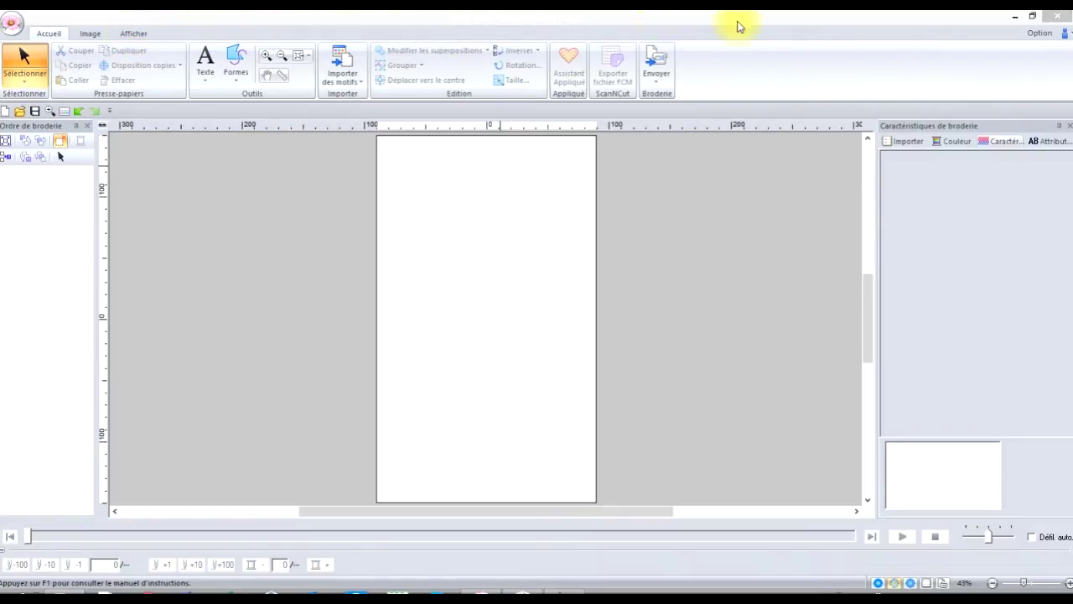
Draw a closed straight-line shape with eight corner points, about 86 × 87 mm, in the upper half of the page.
{"action": "left_click", "coordinate": [235, 67]}
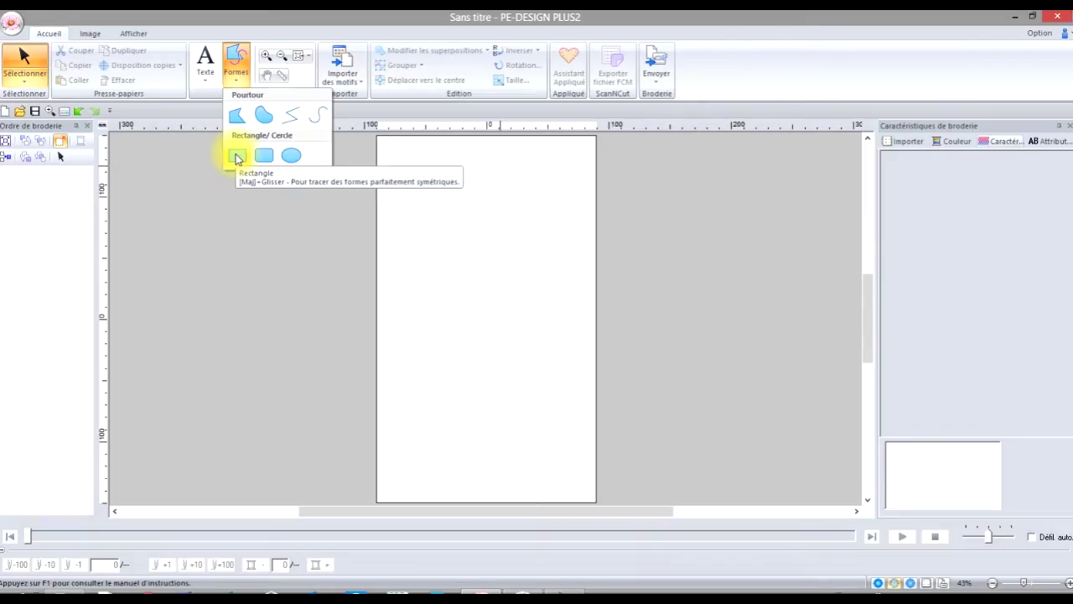
{"action": "left_click", "coordinate": [237, 115]}
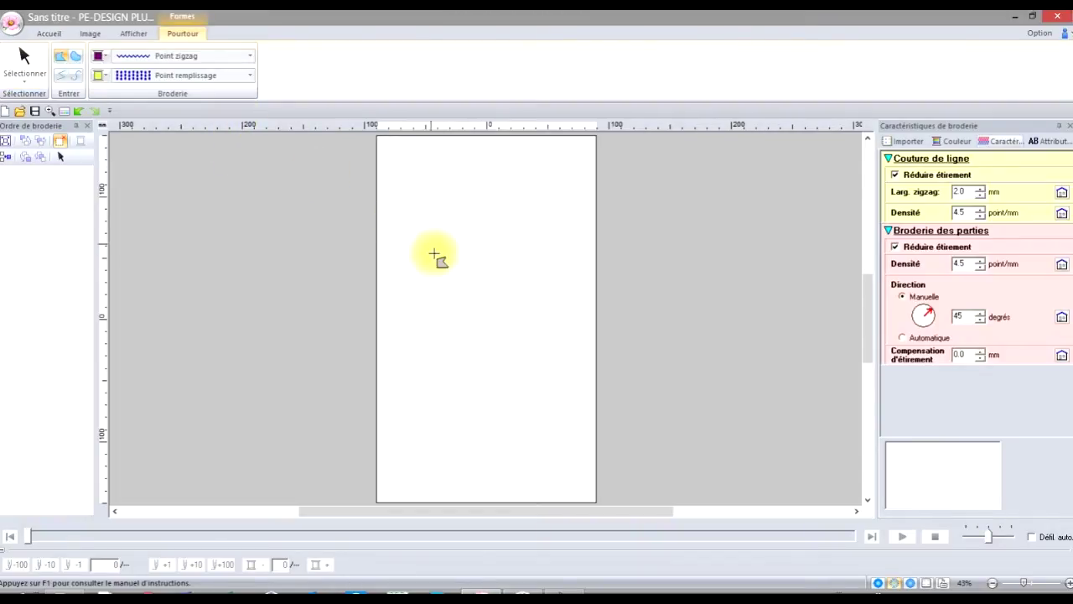
{"action": "left_click", "coordinate": [437, 253]}
{"action": "left_click", "coordinate": [440, 204]}
{"action": "left_click", "coordinate": [503, 195]}
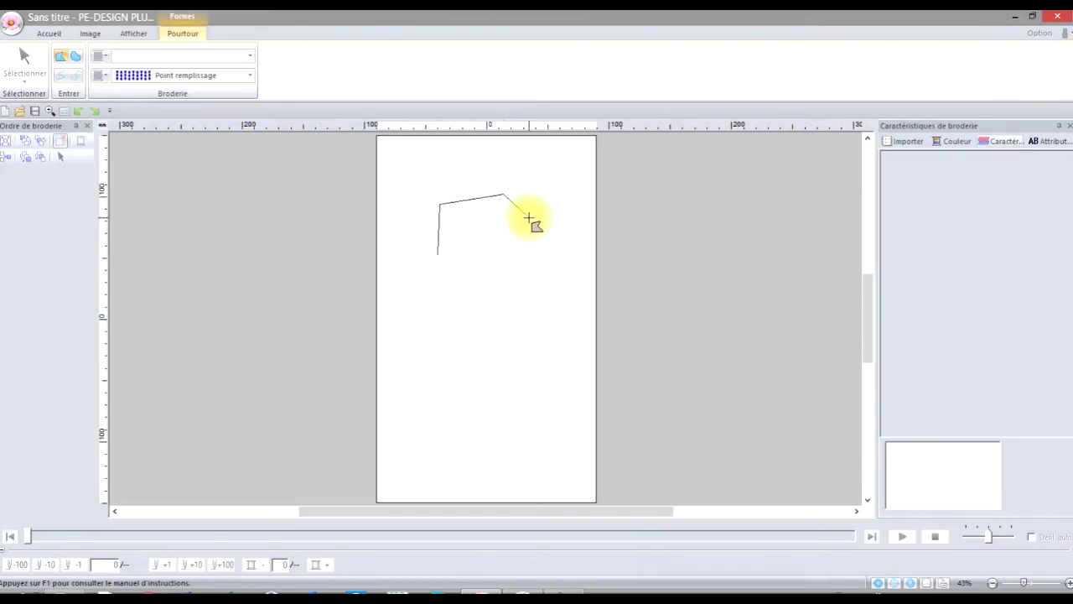
{"action": "left_click", "coordinate": [529, 217]}
{"action": "left_click", "coordinate": [529, 268]}
{"action": "left_click", "coordinate": [483, 298]}
{"action": "left_click", "coordinate": [432, 290]}
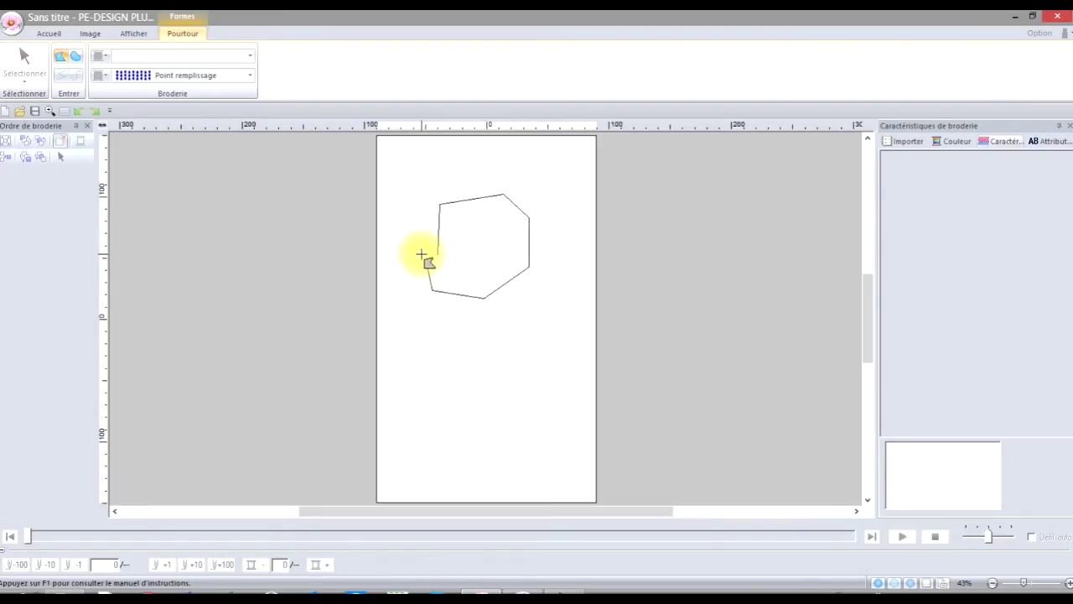
{"action": "double_click", "coordinate": [420, 254]}
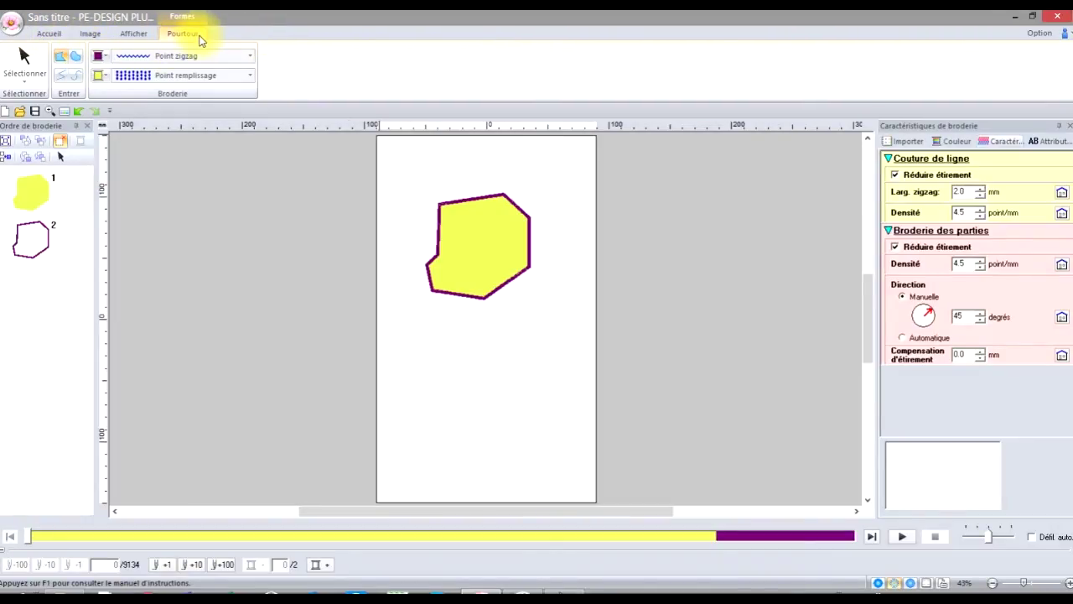
Select the polygon and view its available outline and body sewing types without choosing another.
{"action": "left_click", "coordinate": [26, 56]}
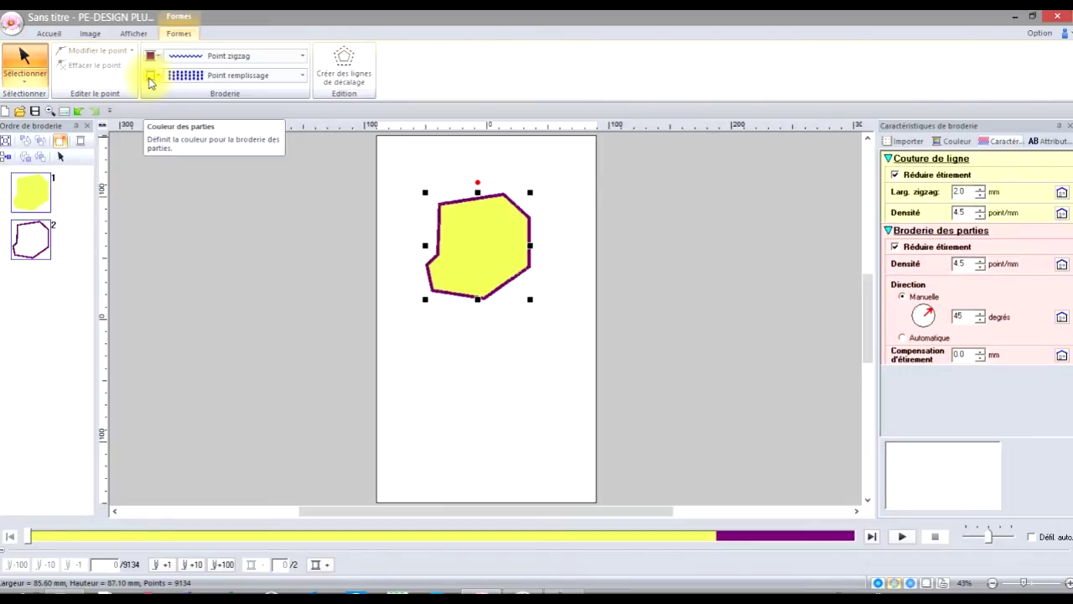
{"action": "left_click", "coordinate": [303, 56]}
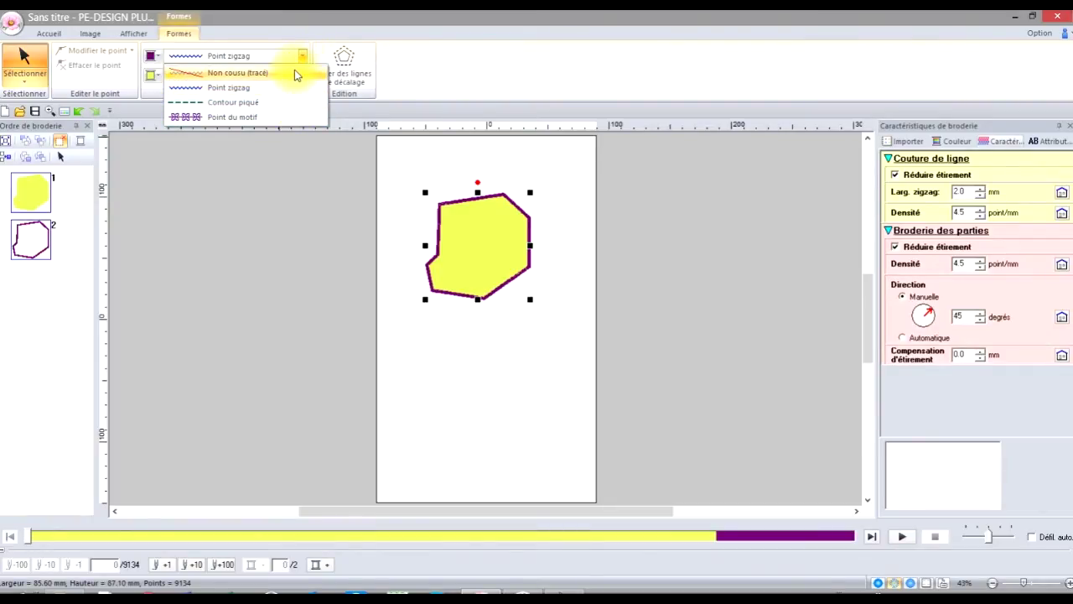
{"action": "left_click", "coordinate": [389, 77]}
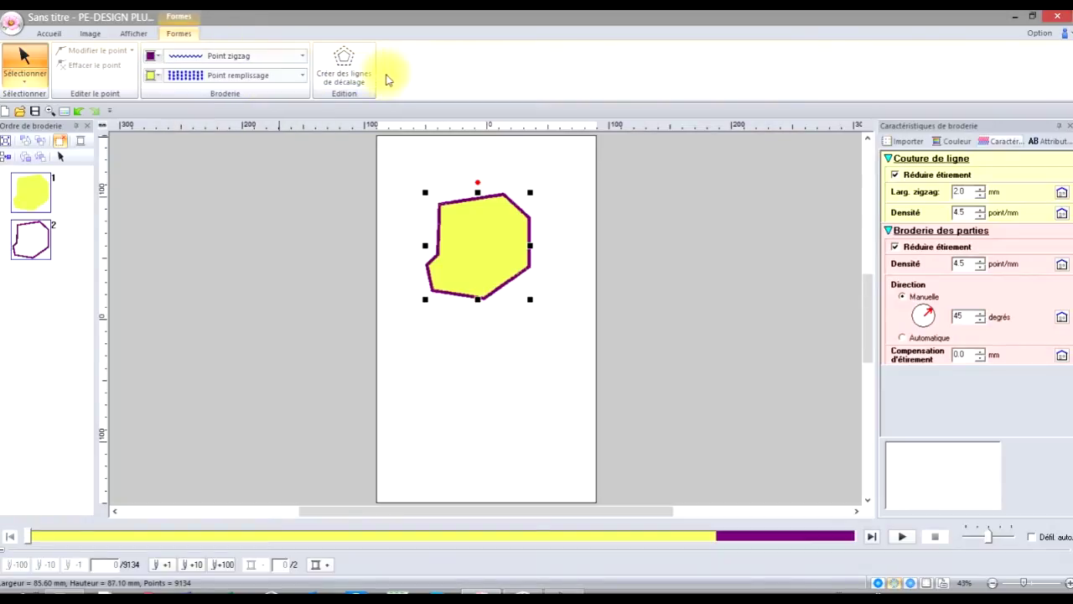
{"action": "left_click", "coordinate": [303, 75]}
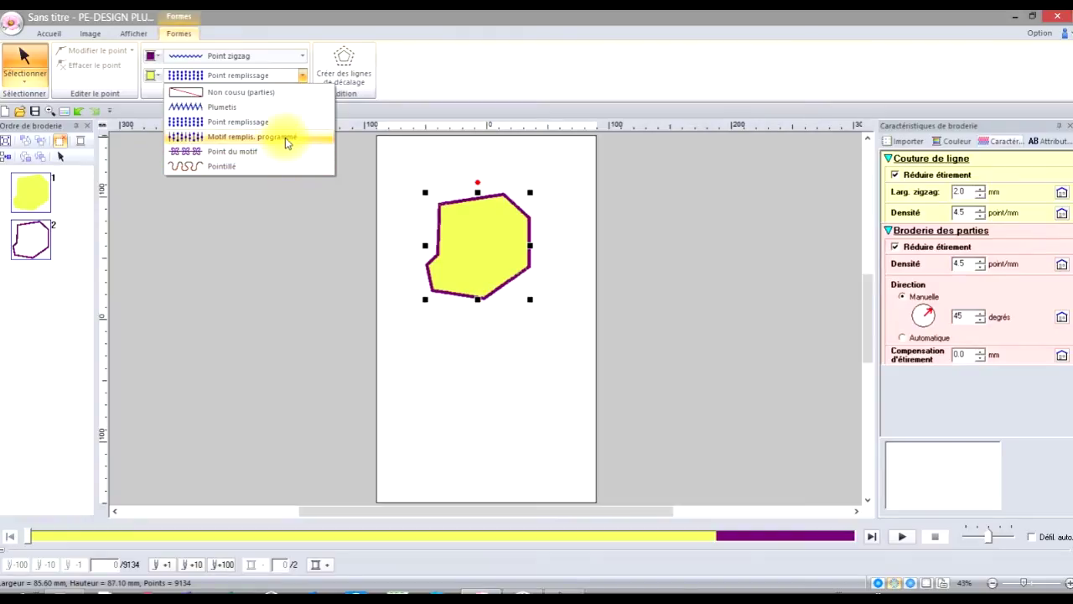
{"action": "left_click", "coordinate": [303, 77]}
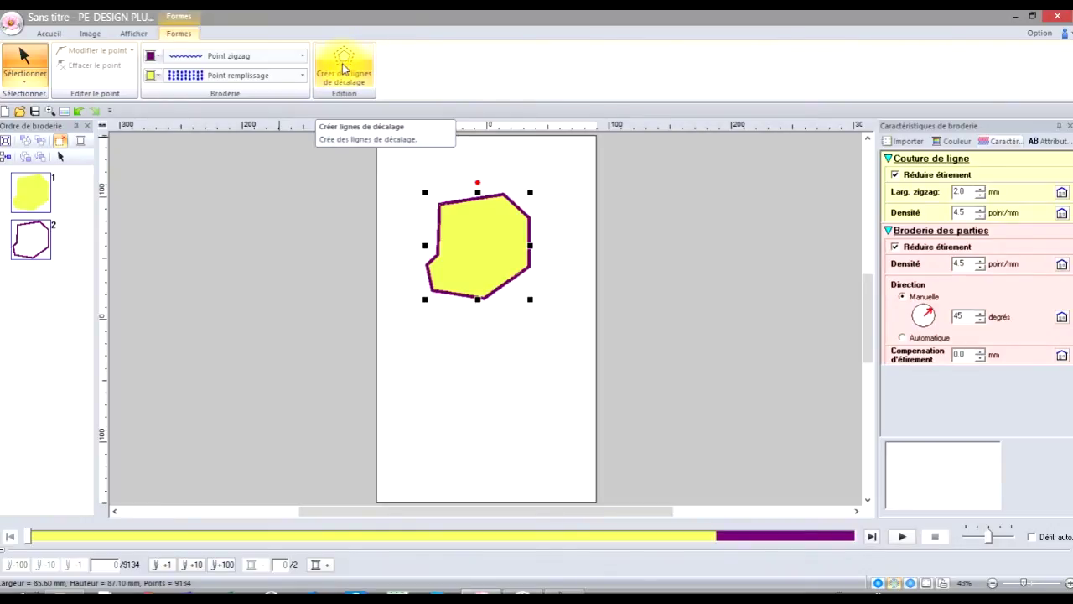
Preview 5 outward offset lines around the polygon with 5.0 mm spacing and rounded corners.
{"action": "left_click", "coordinate": [342, 68]}
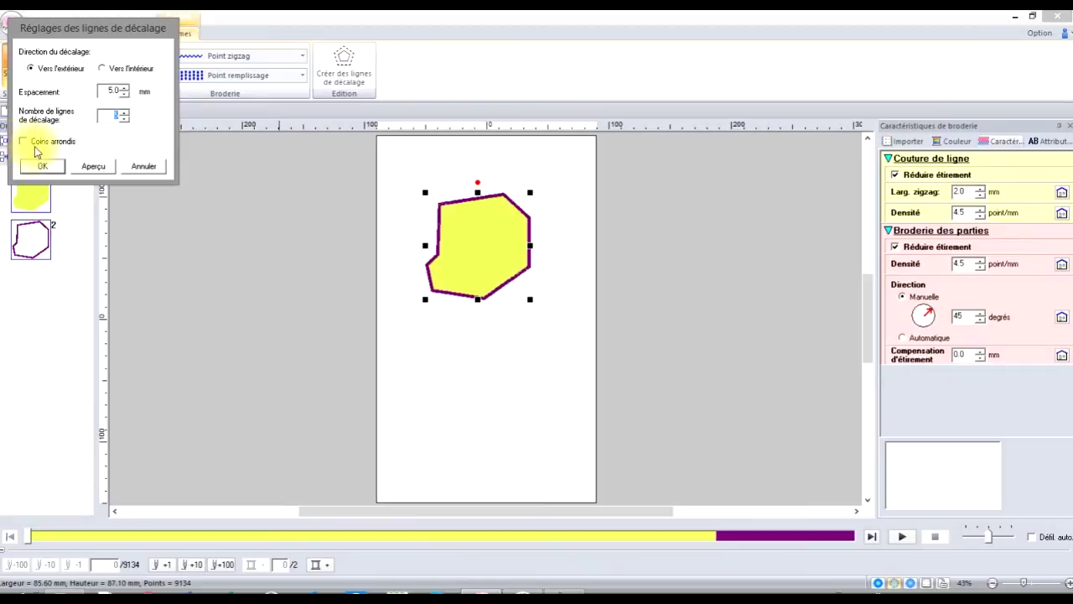
{"action": "left_click", "coordinate": [24, 143]}
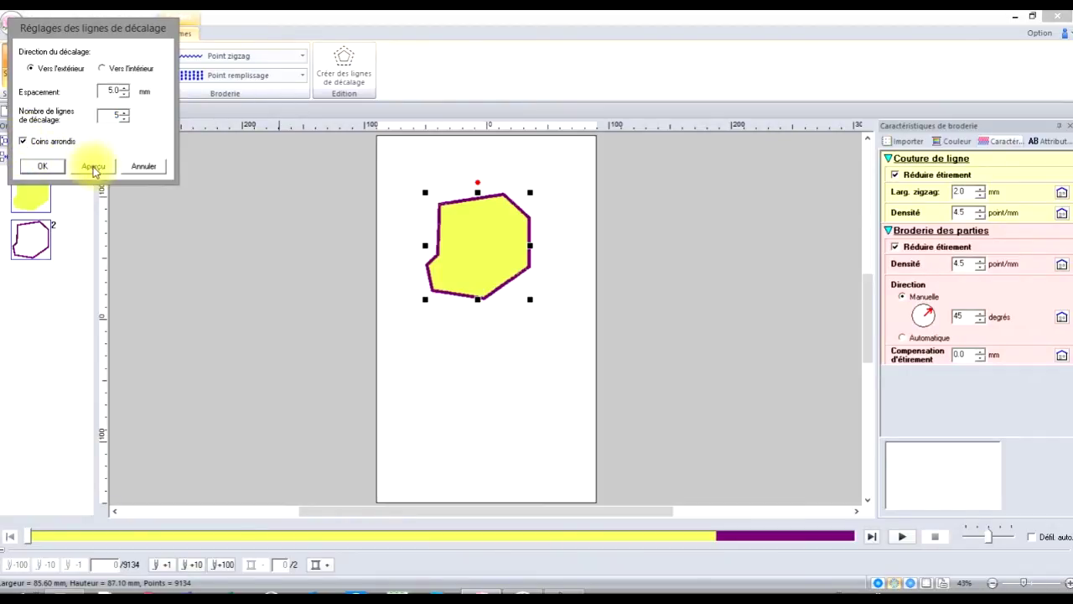
{"action": "left_click", "coordinate": [93, 166]}
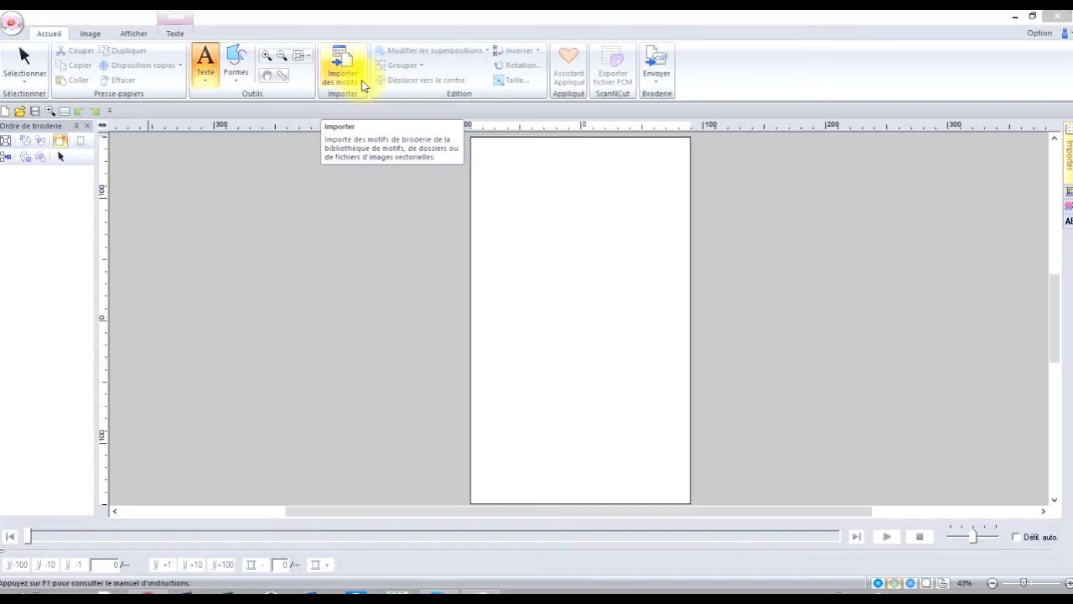
Import the rose garland motif 33100110.pes from the Floral category of the motif library and deselect it.
{"action": "left_click", "coordinate": [363, 86]}
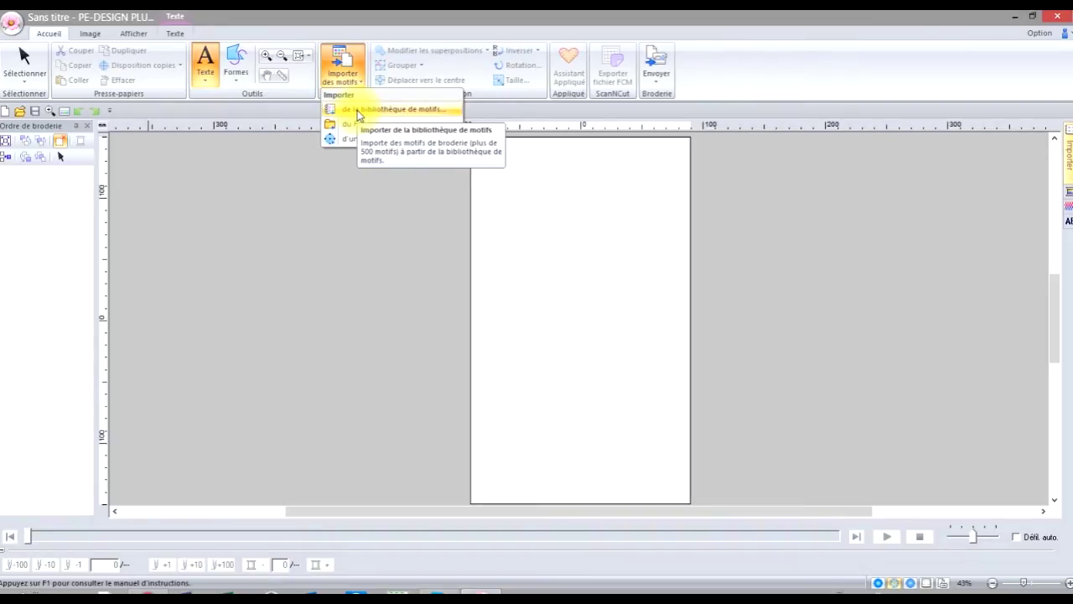
{"action": "left_click", "coordinate": [357, 110]}
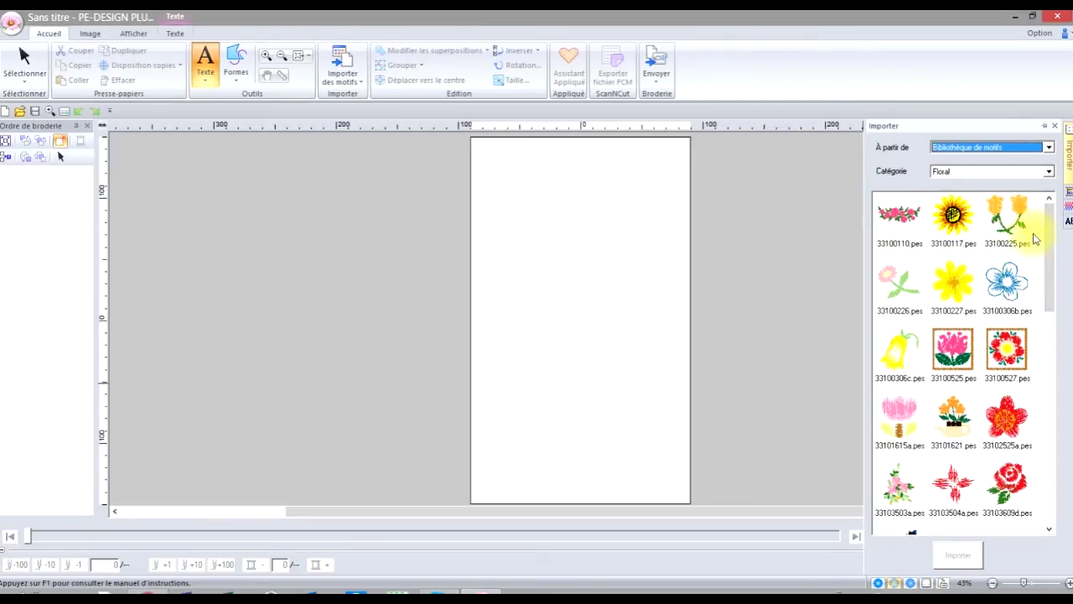
{"action": "left_click", "coordinate": [1048, 171]}
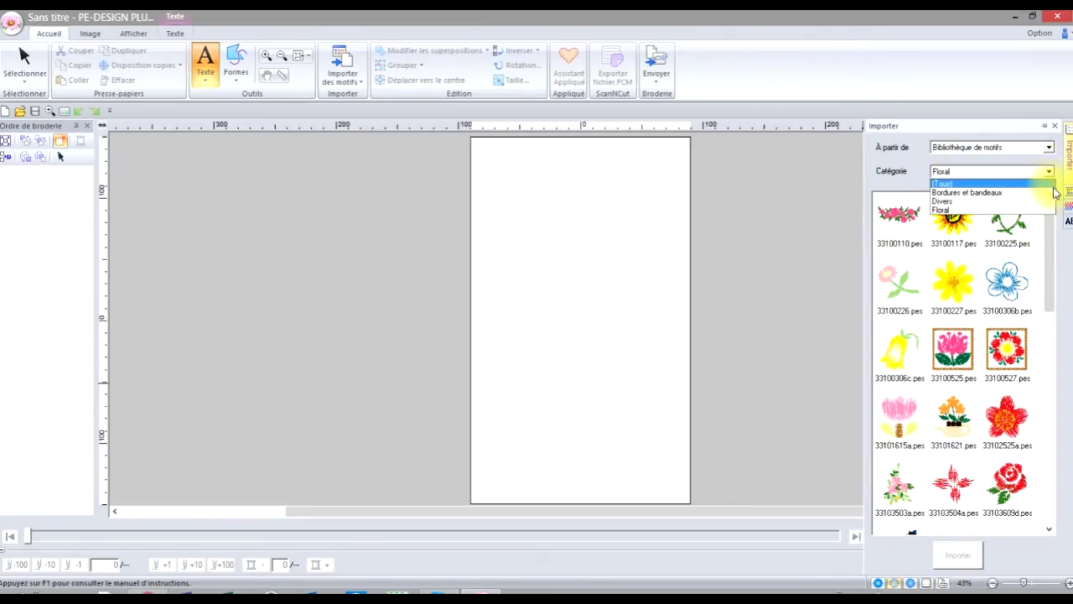
{"action": "left_click", "coordinate": [1048, 171]}
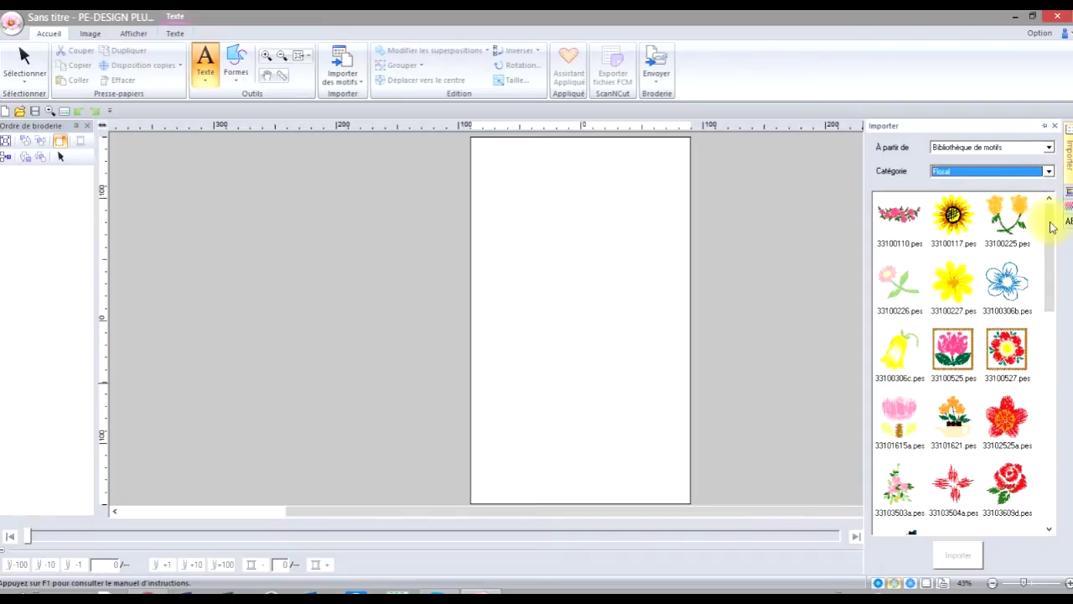
{"action": "mouse_move", "coordinate": [1053, 226]}
{"action": "left_mouse_down"}
{"action": "mouse_move", "coordinate": [1050, 444]}
{"action": "mouse_move", "coordinate": [1040, 234]}
{"action": "left_mouse_up"}
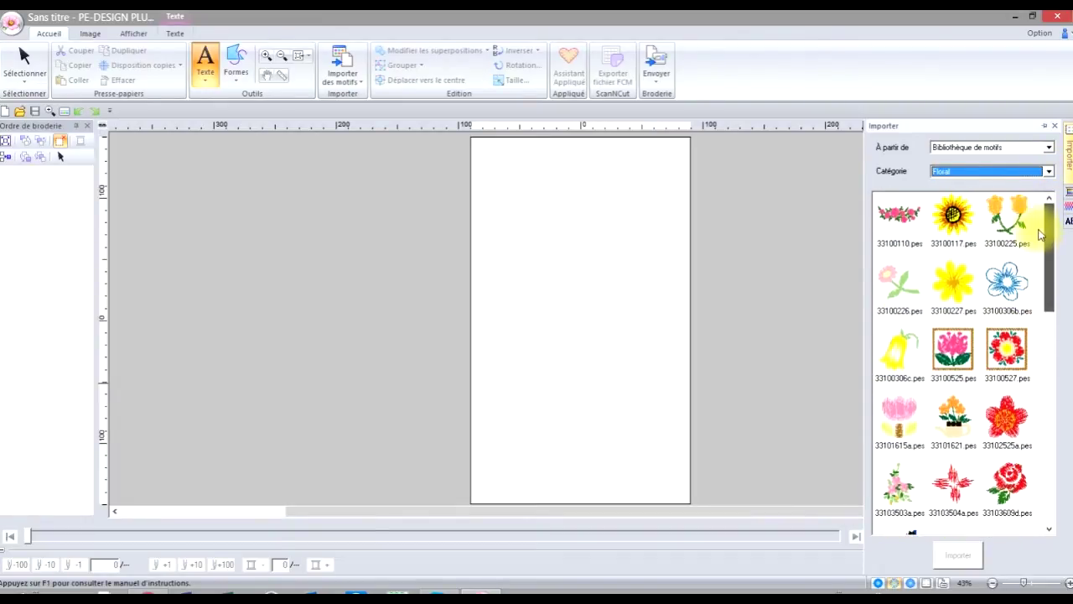
{"action": "left_click", "coordinate": [894, 227]}
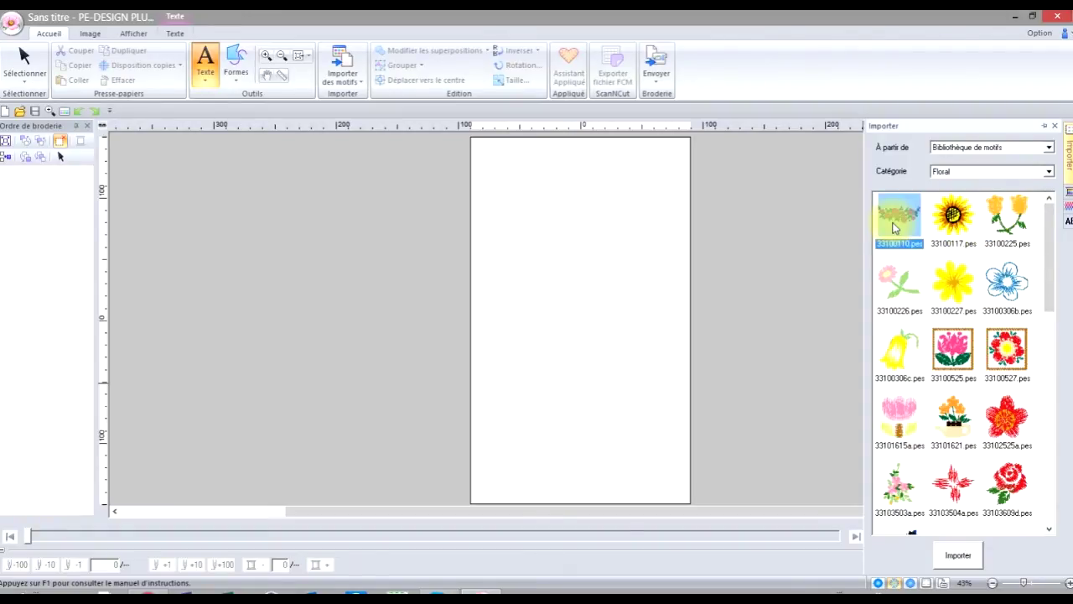
{"action": "double_click", "coordinate": [894, 228]}
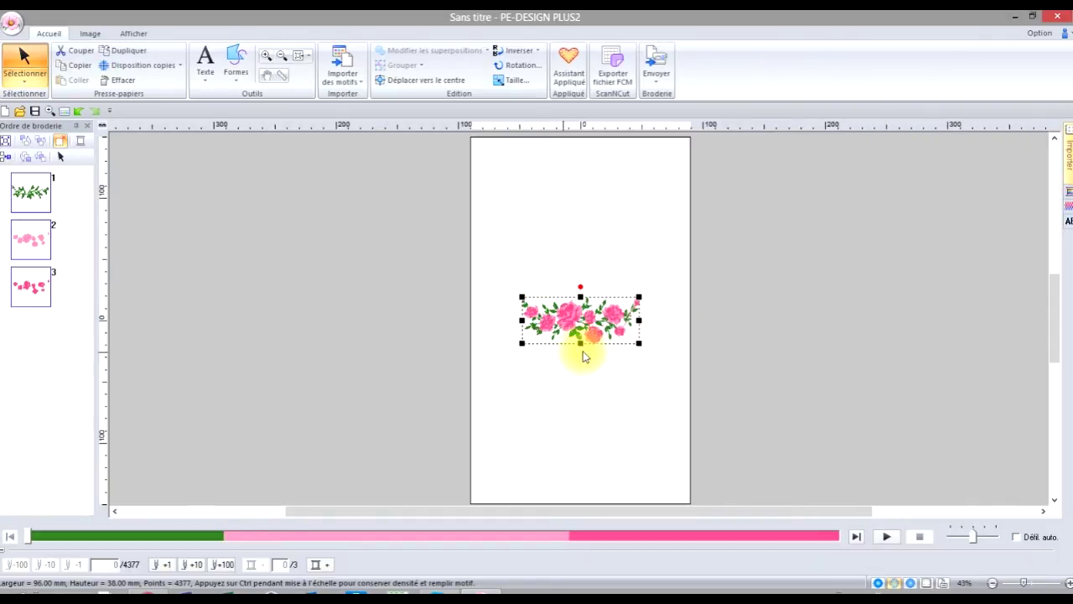
{"action": "left_click", "coordinate": [604, 251]}
Browse the motif library's "Bordures et bandeaux" category.
{"action": "left_click", "coordinate": [362, 83]}
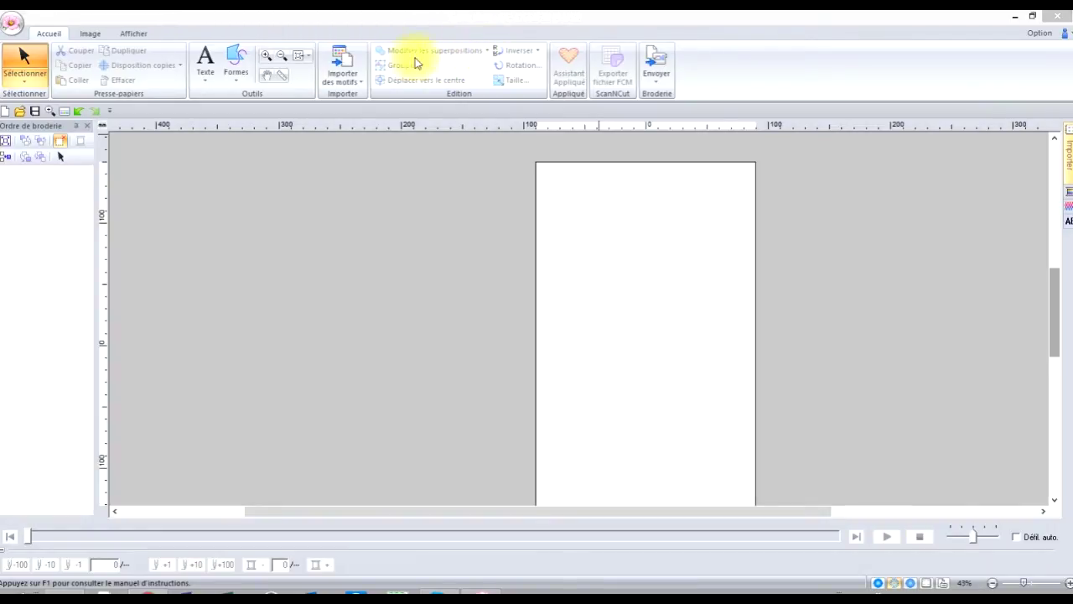
{"action": "left_click", "coordinate": [361, 78]}
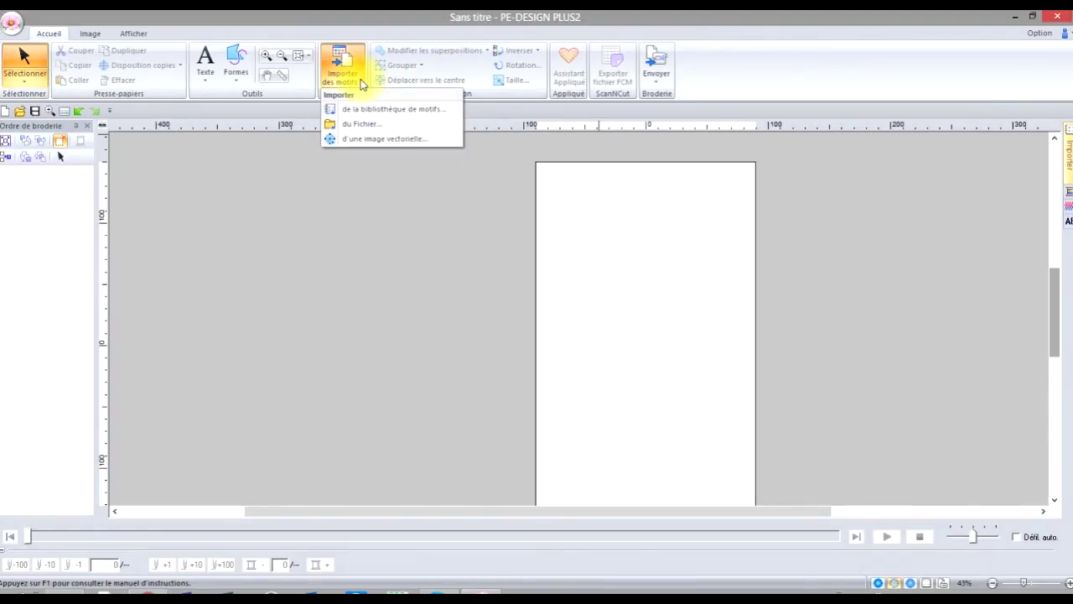
{"action": "left_click", "coordinate": [360, 109]}
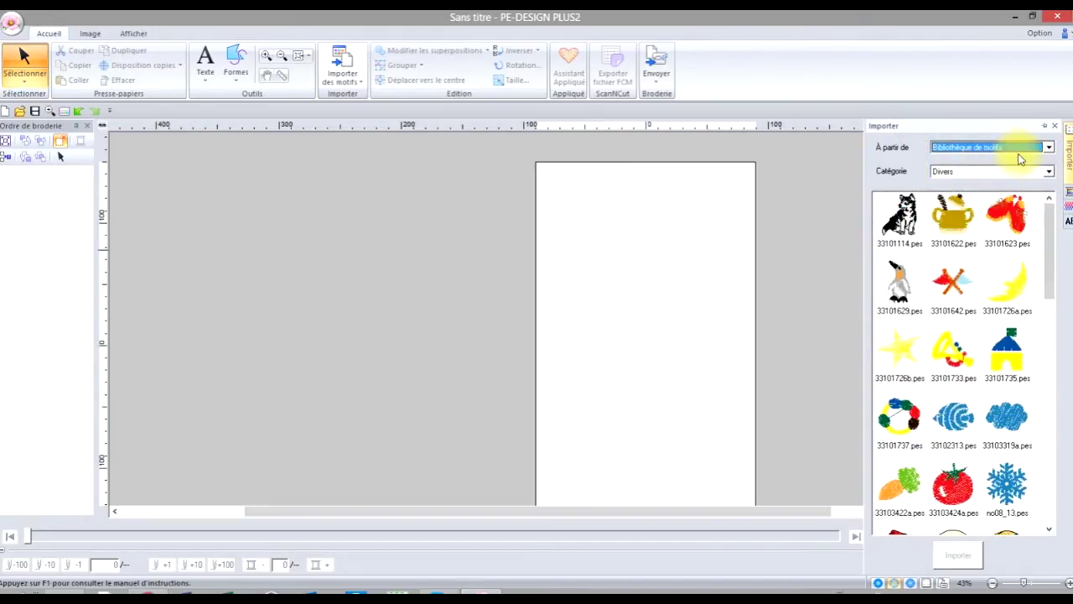
{"action": "left_click", "coordinate": [1049, 172]}
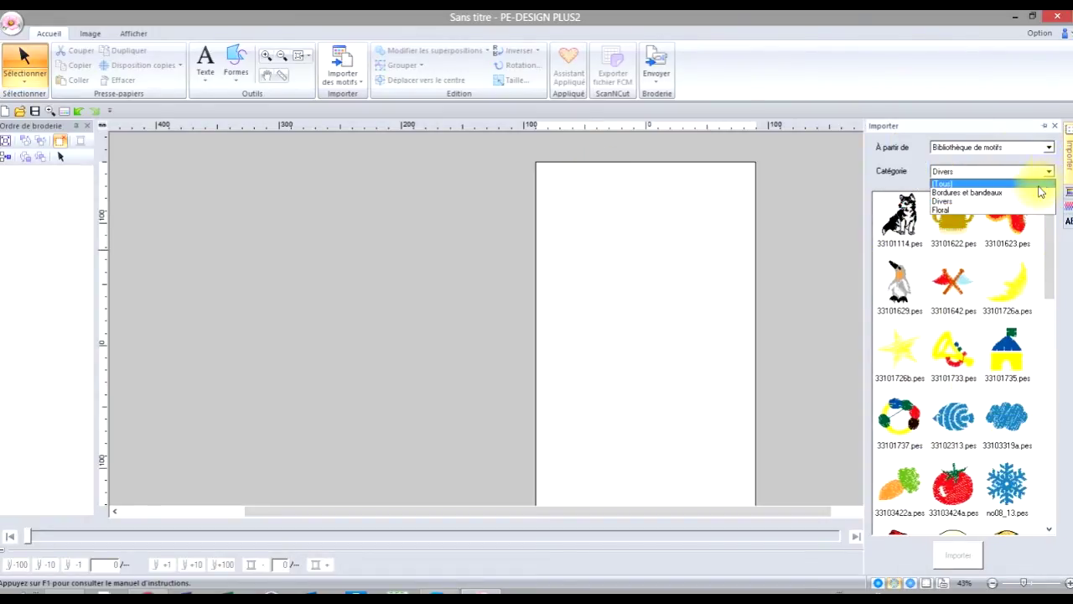
{"action": "left_click", "coordinate": [1033, 192]}
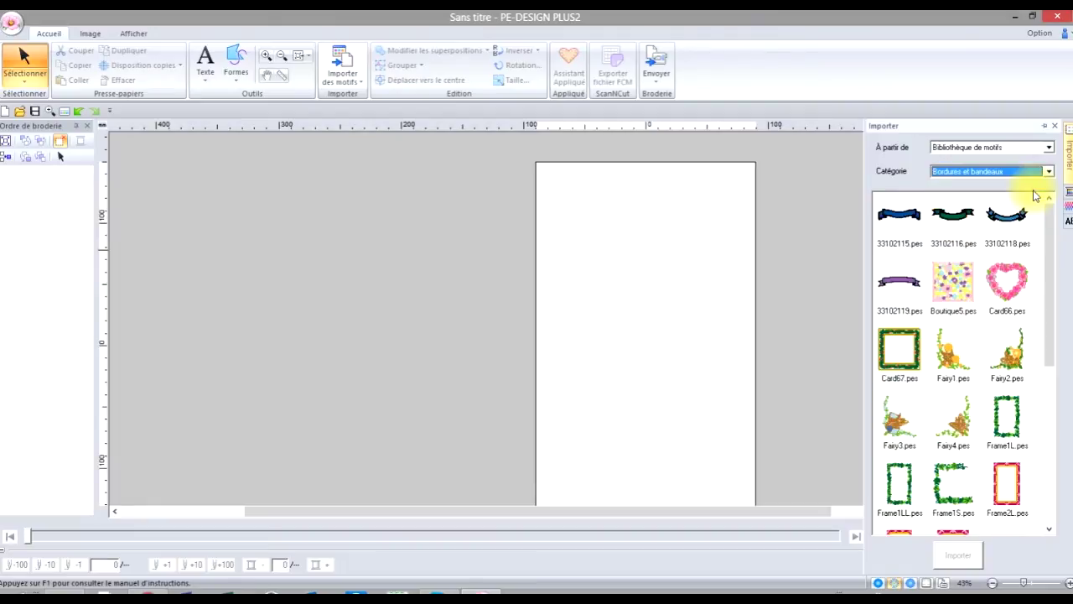
Import the spade shape from "Formes de pourtour" and enlarge it from its lower corner to about 61 × 61 mm.
{"action": "left_click", "coordinate": [1048, 151]}
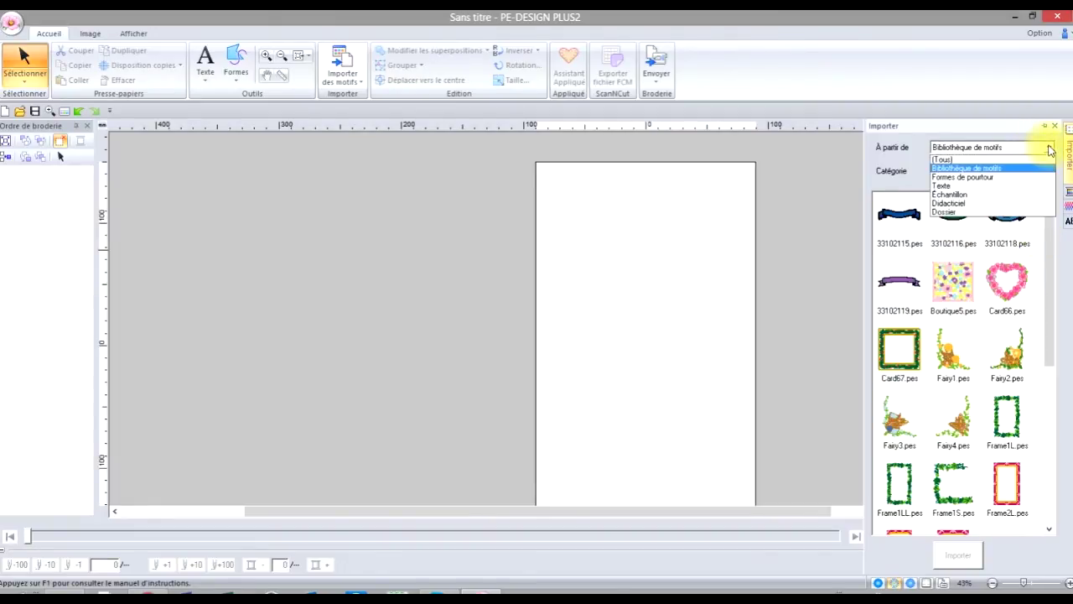
{"action": "left_click", "coordinate": [1016, 177]}
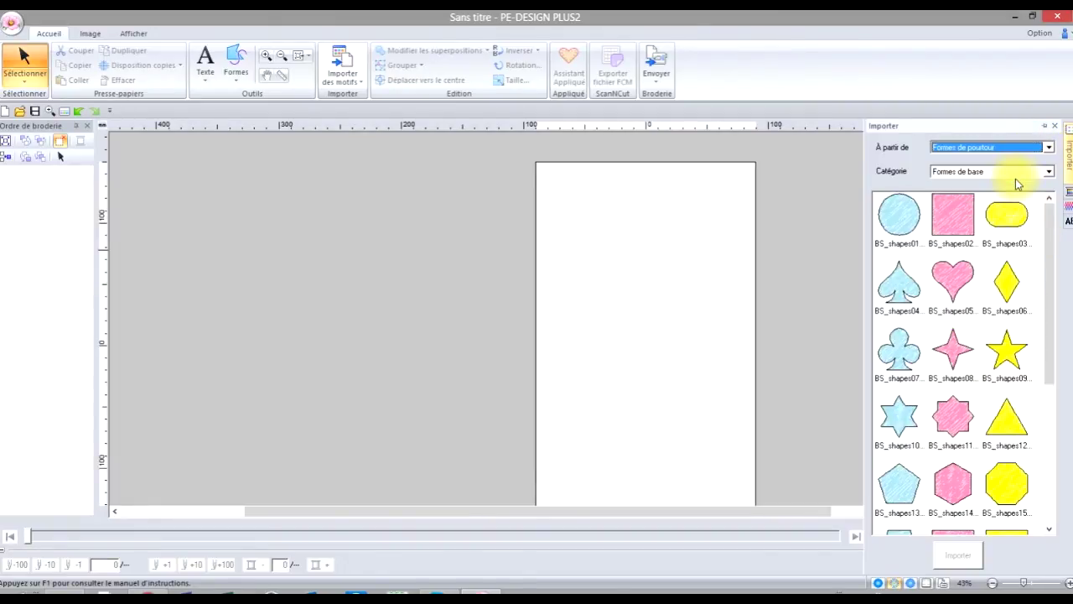
{"action": "double_click", "coordinate": [900, 285]}
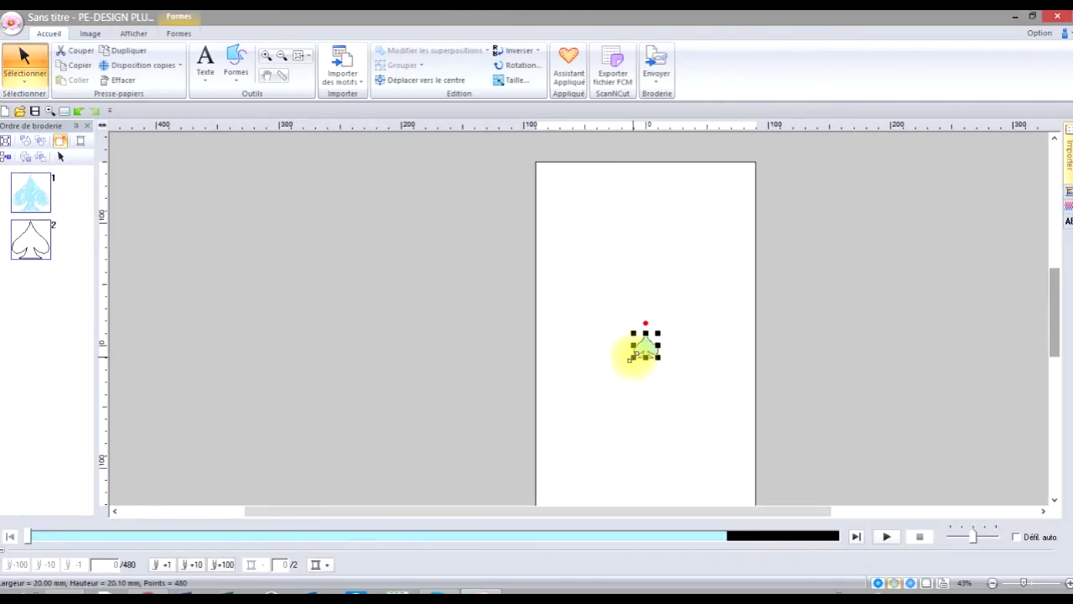
{"action": "left_click_drag", "start_coordinate": [631, 359], "coordinate": [568, 411]}
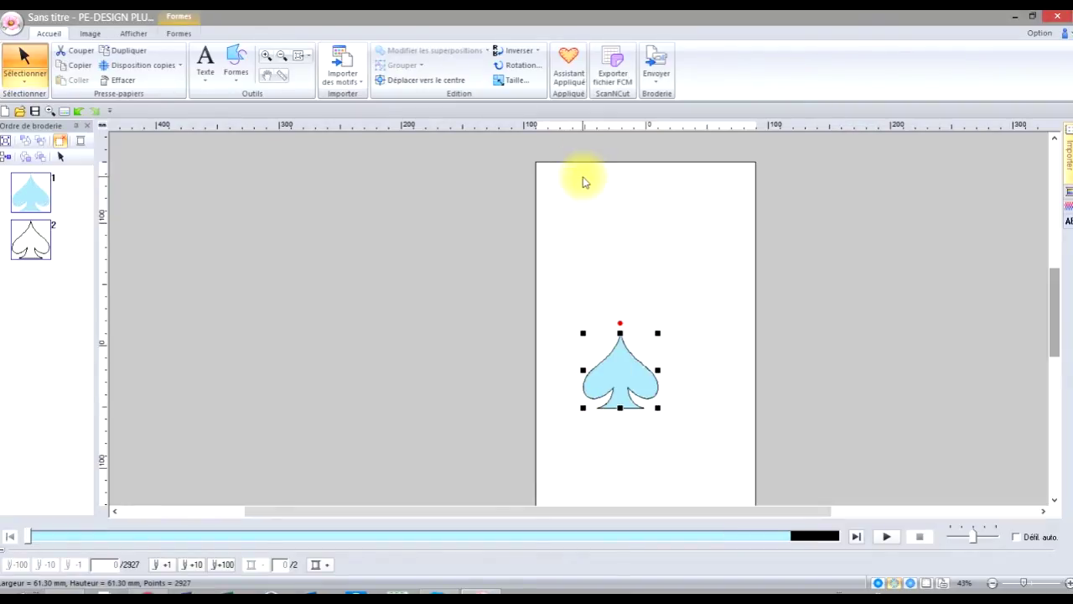
Import the five-pointed star BS_shapes09.pes from the "Formes de base" category of "Formes de pourtour".
{"action": "left_click", "coordinate": [357, 82]}
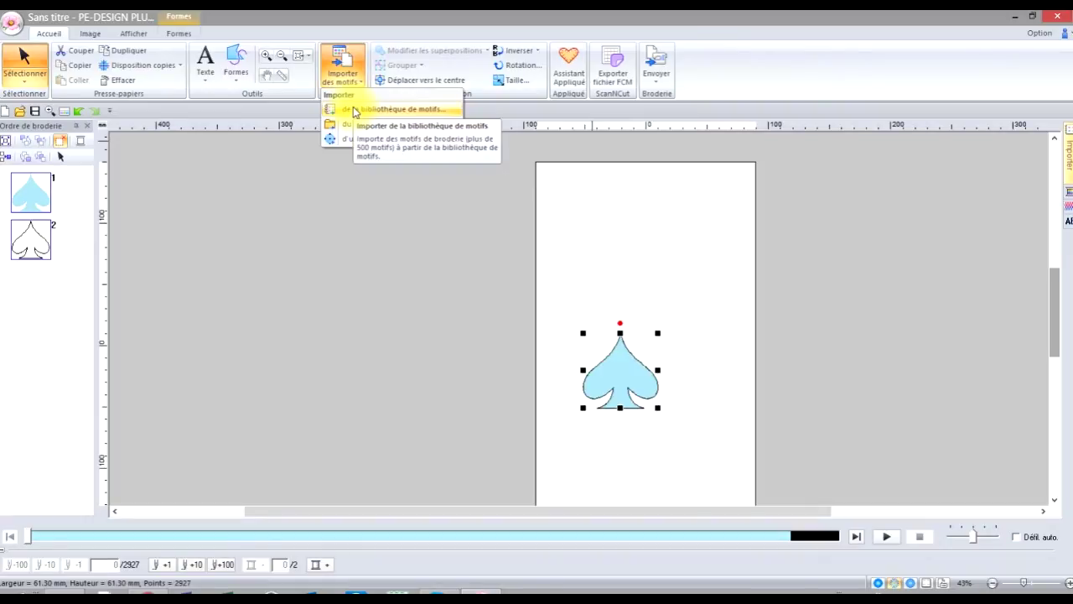
{"action": "left_click", "coordinate": [356, 110]}
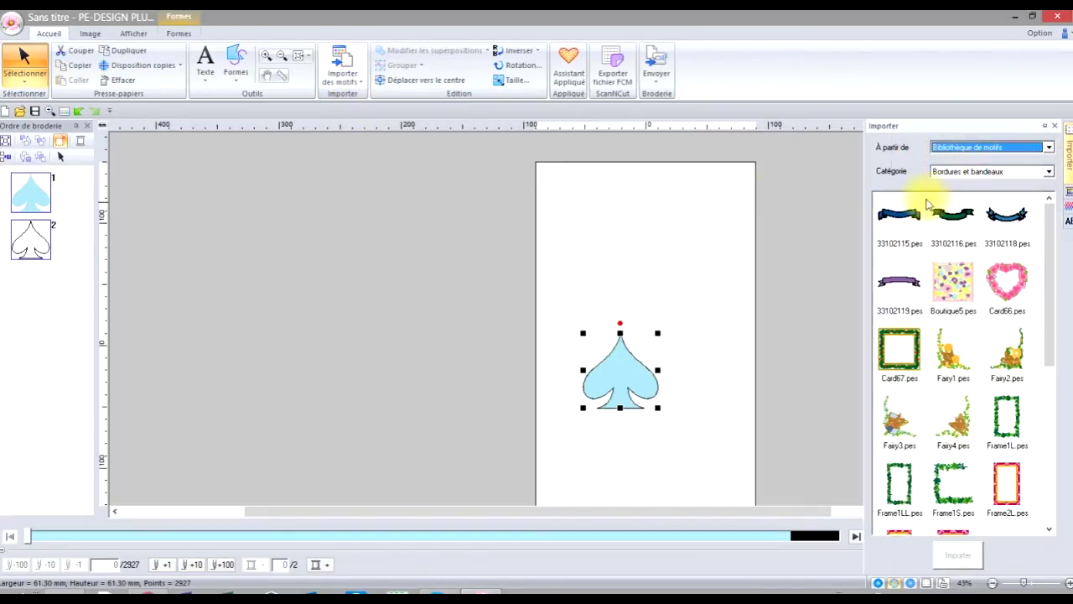
{"action": "left_click", "coordinate": [1050, 149]}
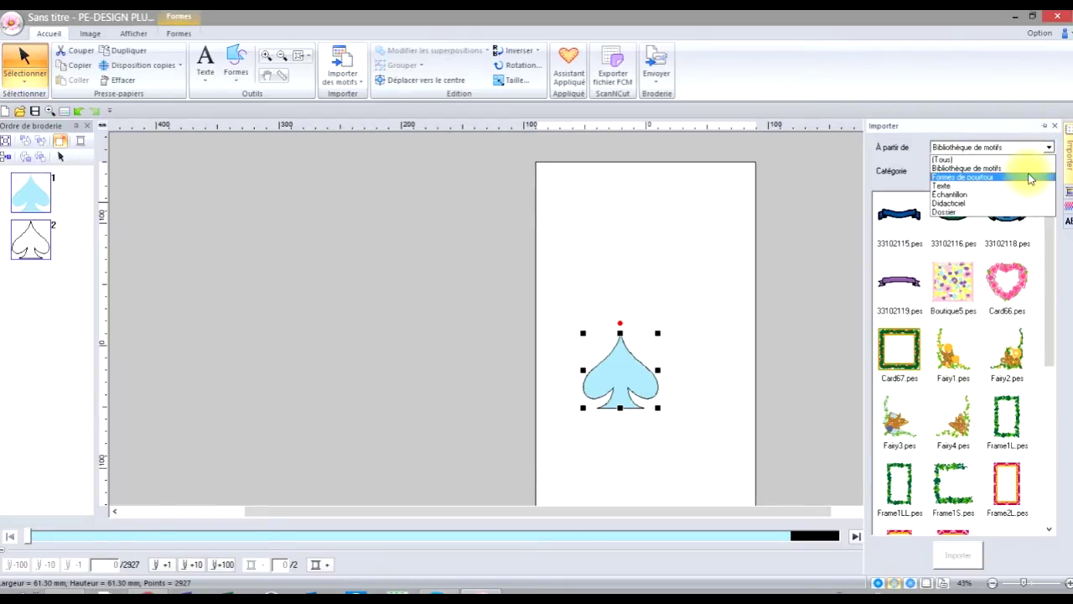
{"action": "left_click", "coordinate": [1029, 166]}
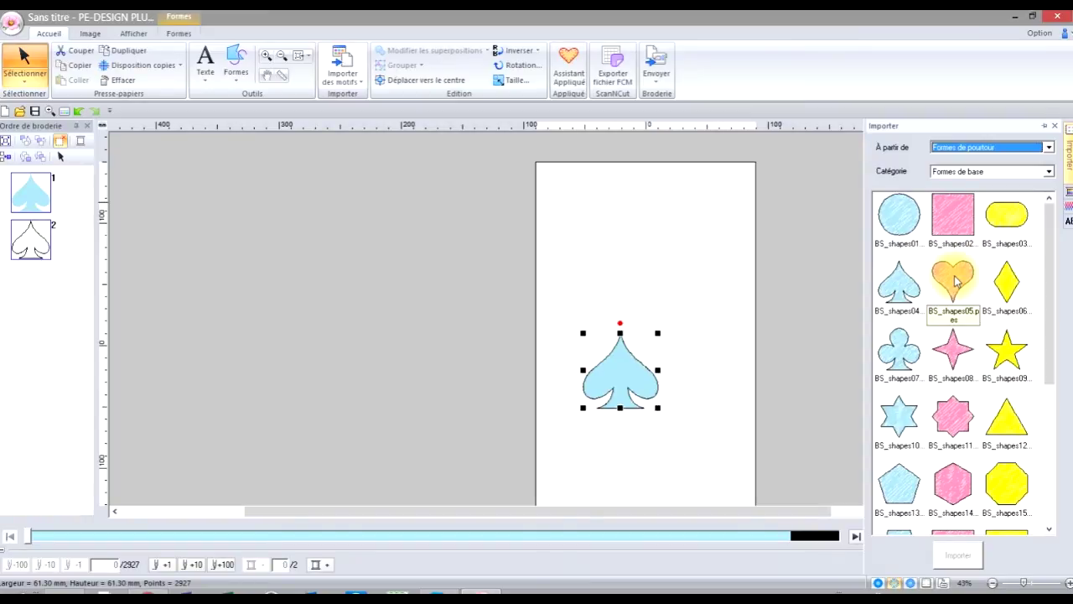
{"action": "left_click", "coordinate": [1009, 353]}
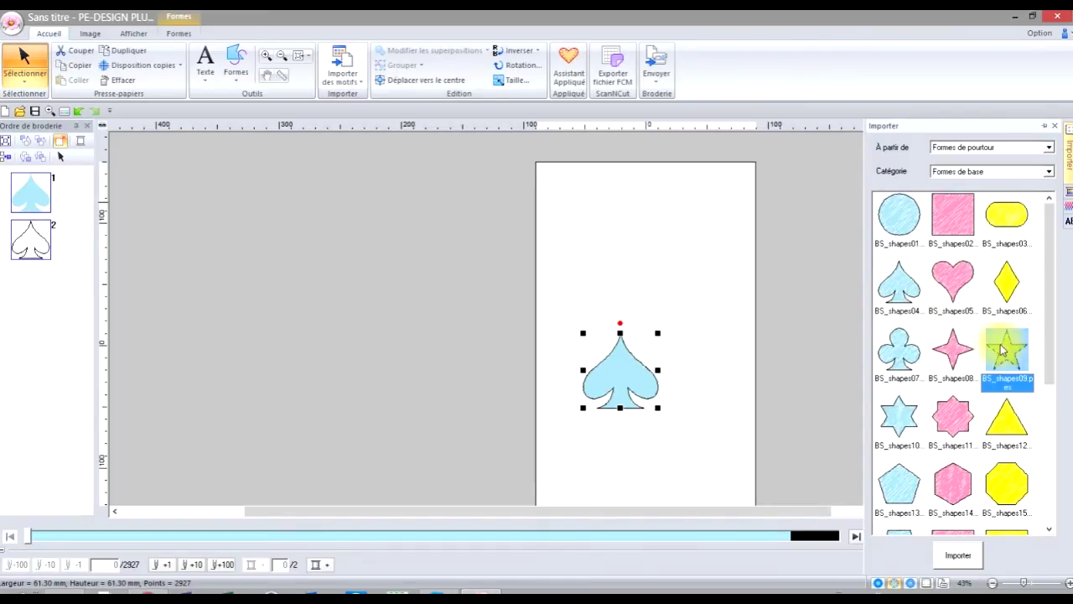
{"action": "double_click", "coordinate": [1003, 352]}
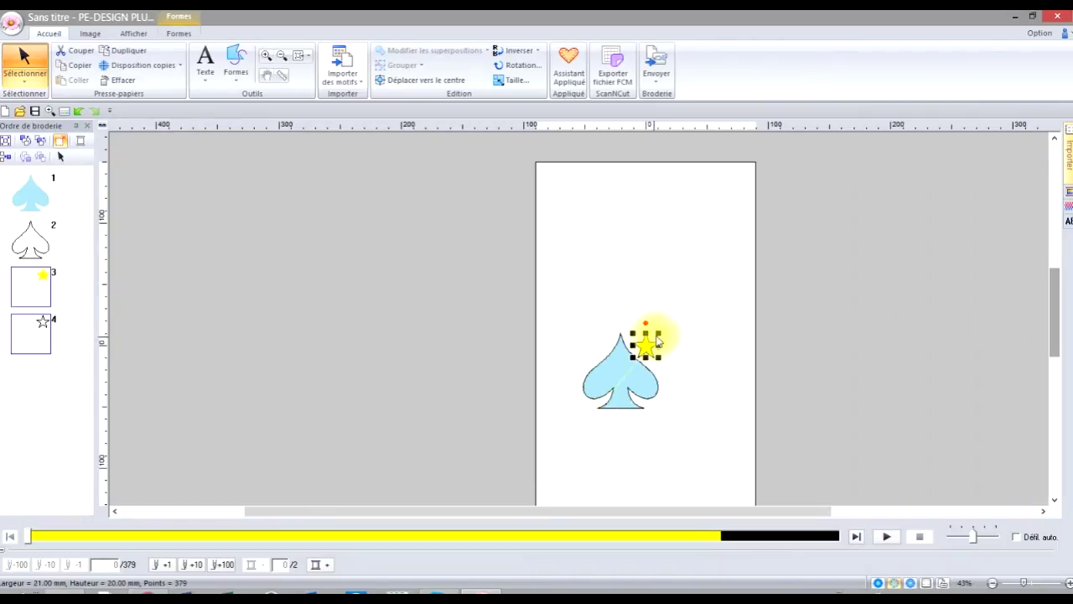
Enlarge the star to about 69 × 65 mm in the upper page area and move the spade partly beneath it.
{"action": "left_click_drag", "start_coordinate": [659, 333], "coordinate": [717, 277]}
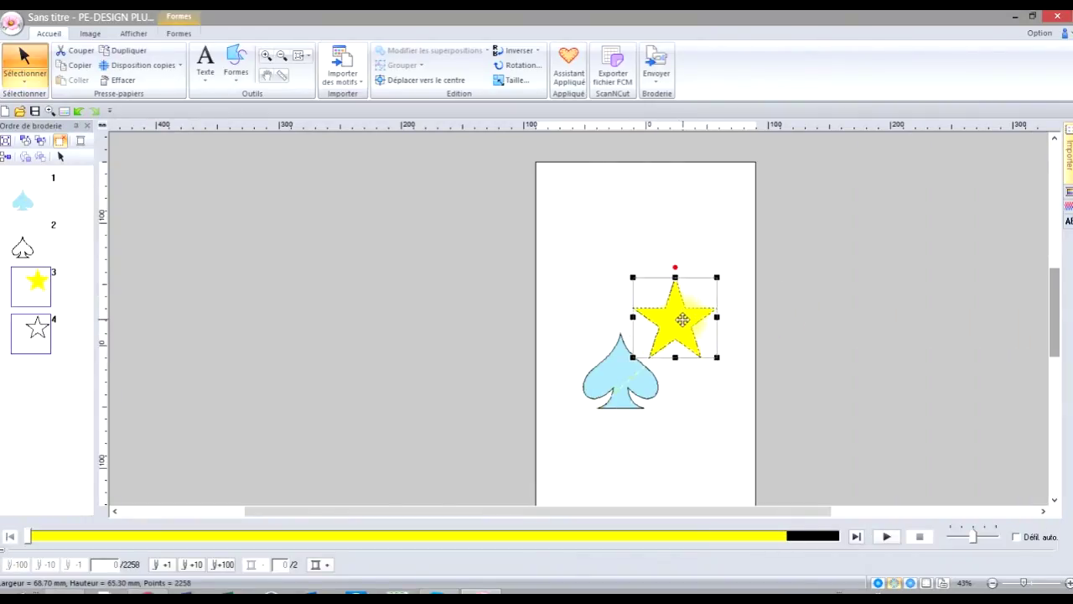
{"action": "left_click_drag", "start_coordinate": [683, 313], "coordinate": [667, 239]}
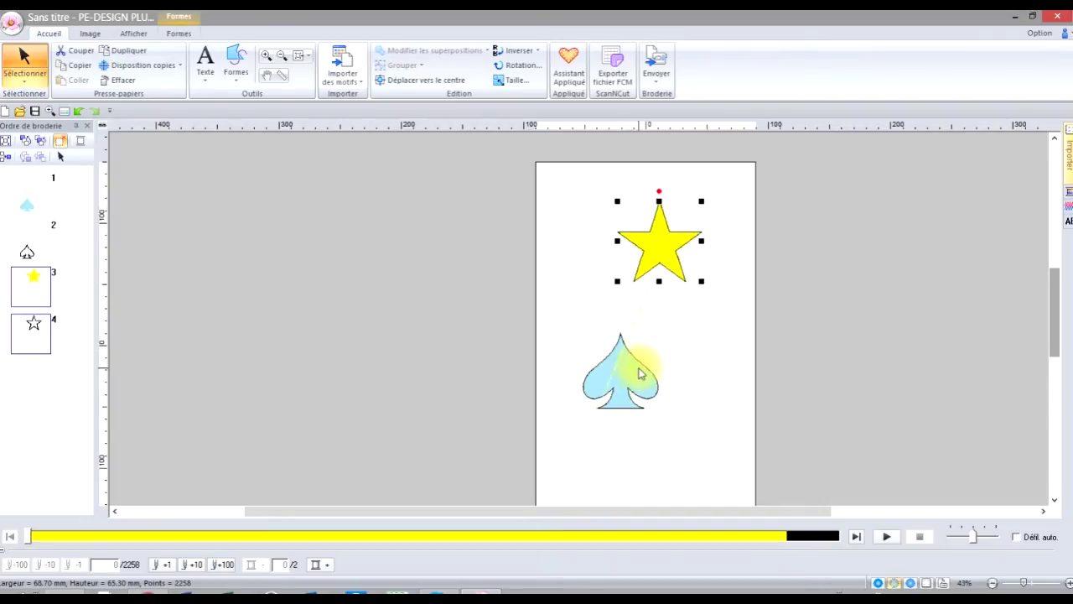
{"action": "left_click", "coordinate": [640, 373]}
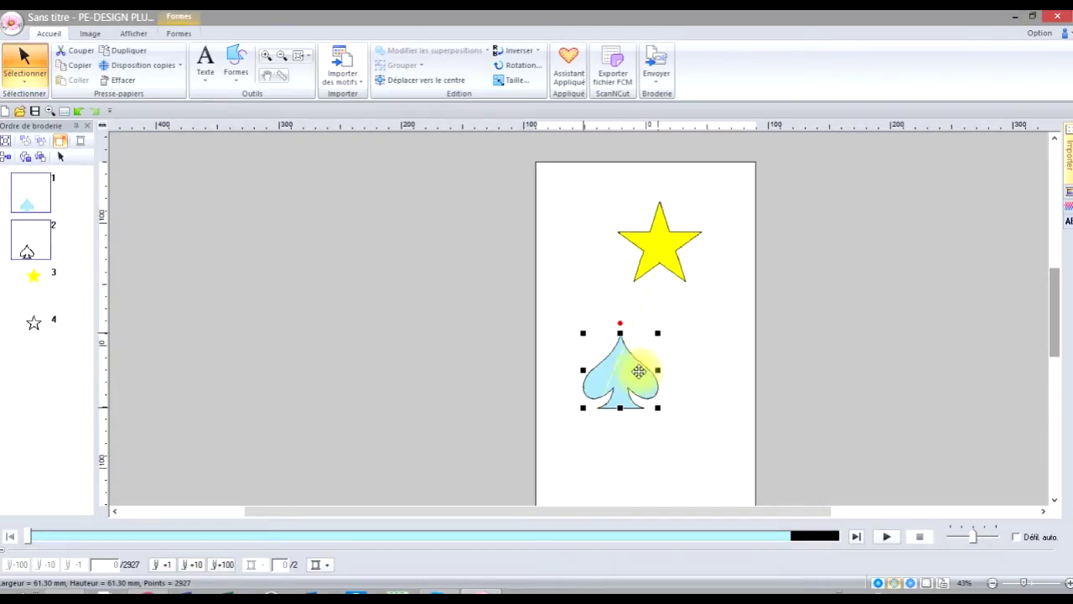
{"action": "left_click_drag", "start_coordinate": [639, 371], "coordinate": [652, 264]}
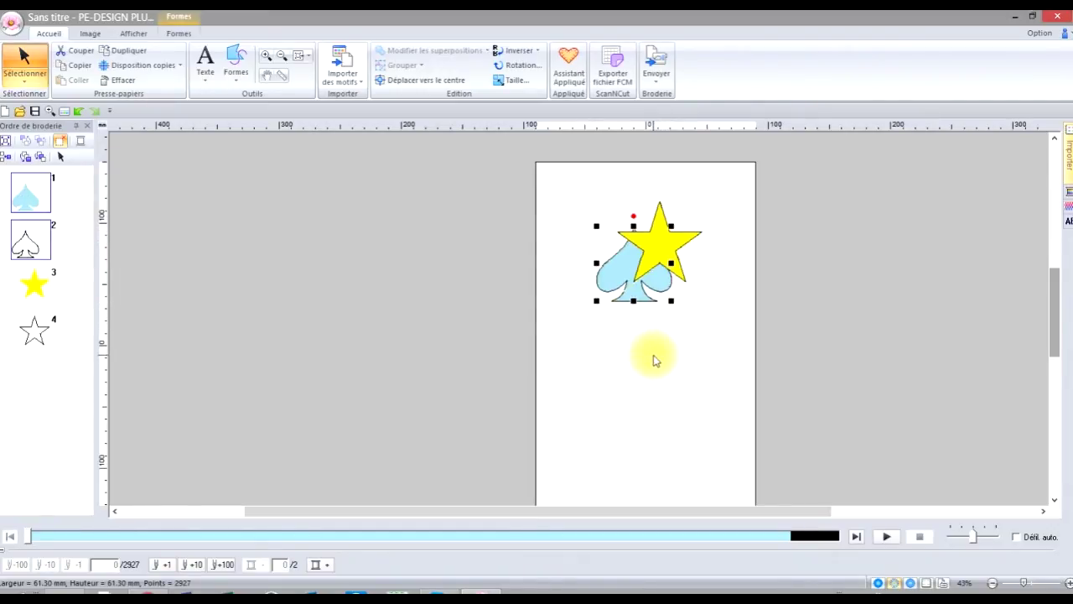
{"action": "left_click", "coordinate": [656, 361]}
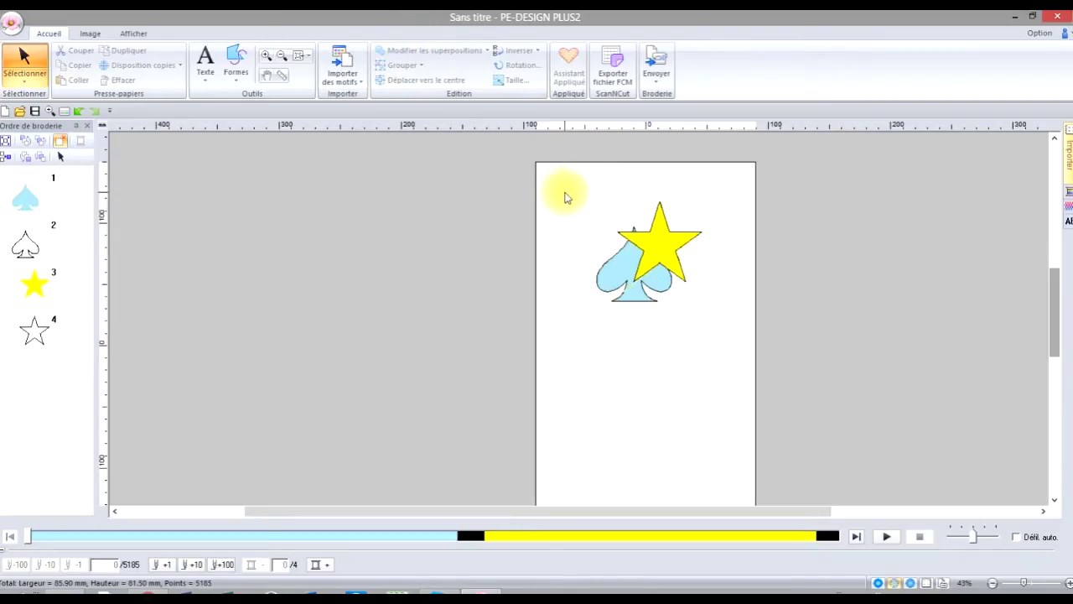
Select the spade and star together, remove their overlap with Supprimer la superposition, and inspect the spade's cut edge up close.
{"action": "left_click_drag", "start_coordinate": [566, 201], "coordinate": [726, 340]}
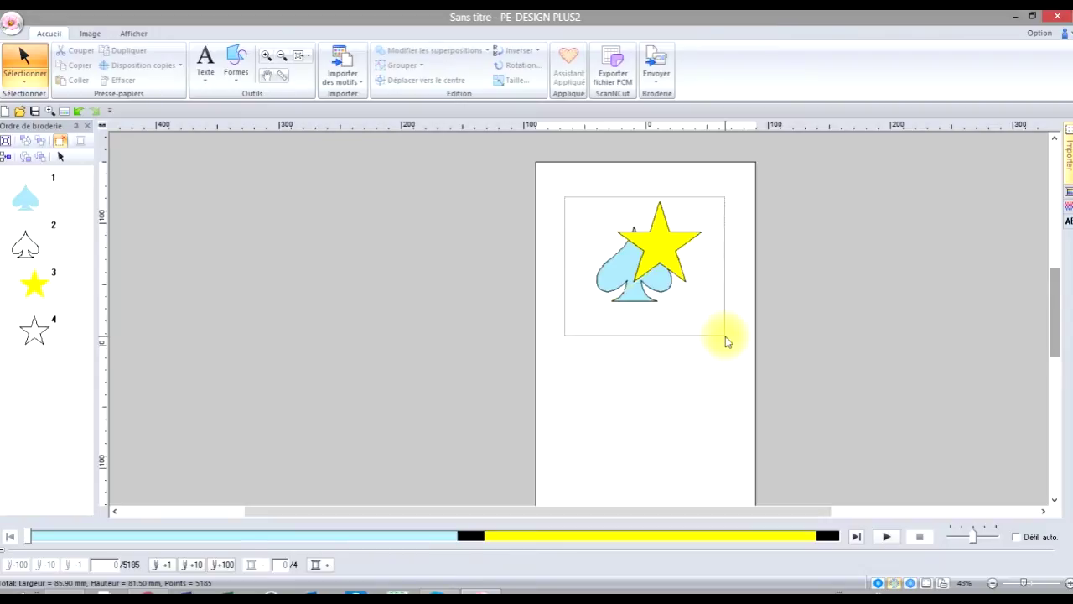
{"action": "left_click_drag", "start_coordinate": [725, 336], "coordinate": [725, 337]}
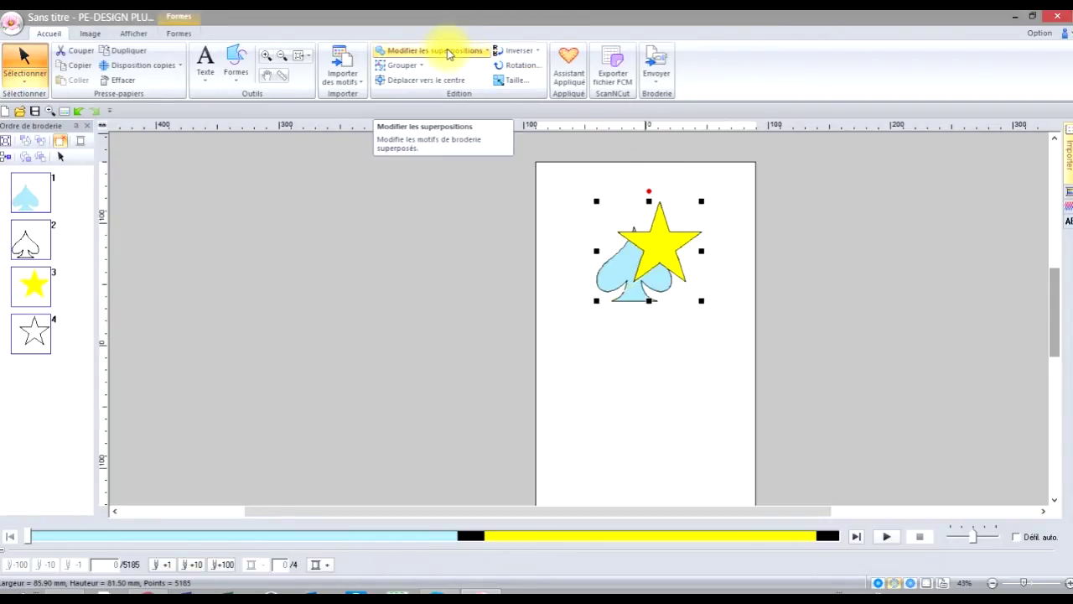
{"action": "left_click", "coordinate": [448, 54]}
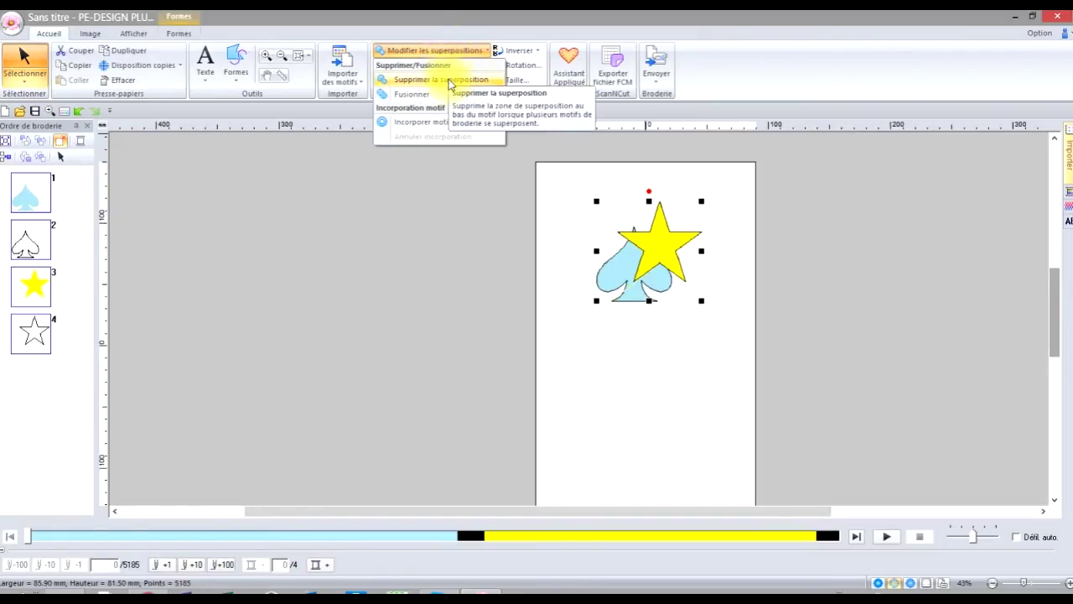
{"action": "left_click", "coordinate": [449, 81]}
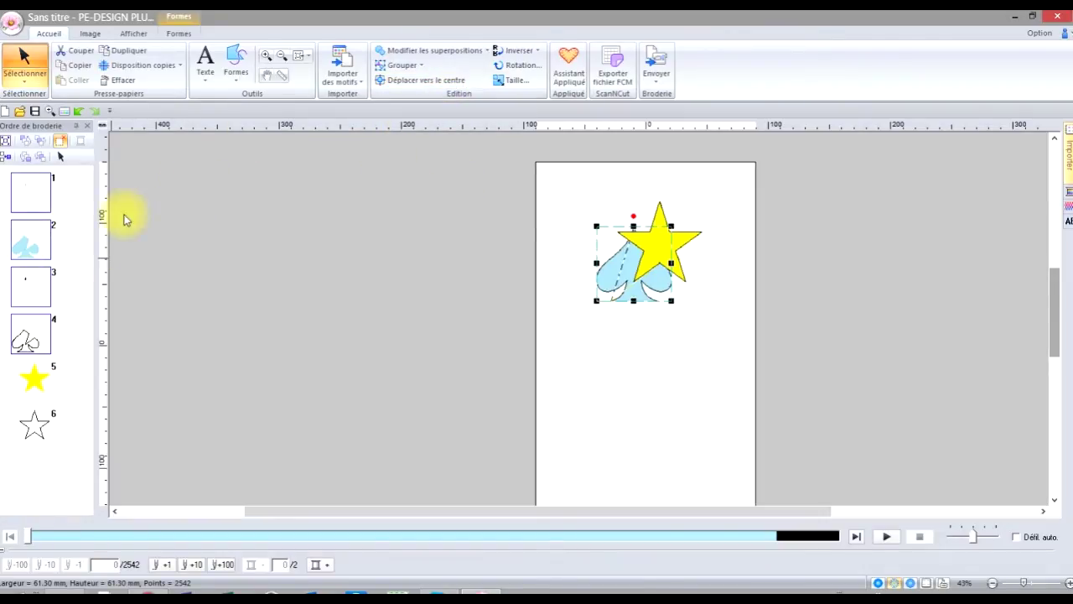
{"action": "left_click", "coordinate": [267, 56]}
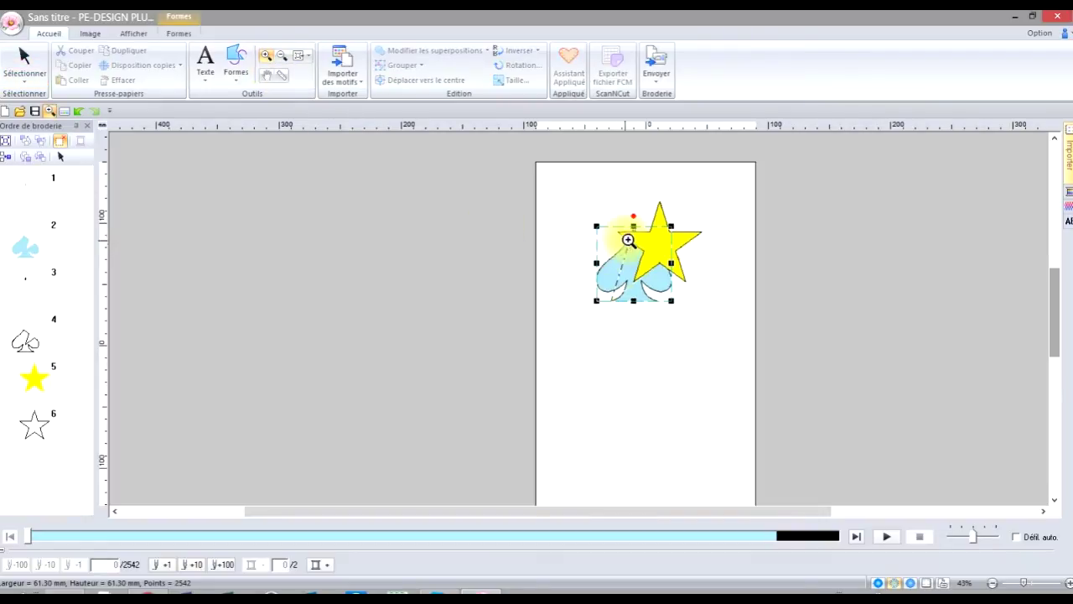
{"action": "left_click", "coordinate": [642, 250]}
{"action": "left_click", "coordinate": [606, 308]}
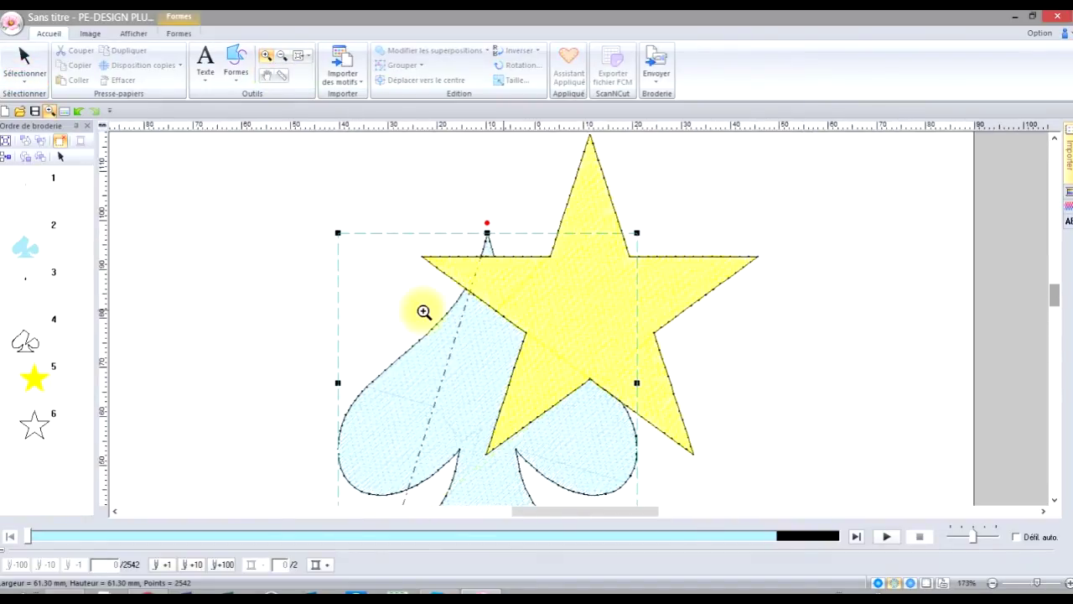
Undo the overlap removal so the spade is whole beneath the star.
{"action": "left_click", "coordinate": [78, 111]}
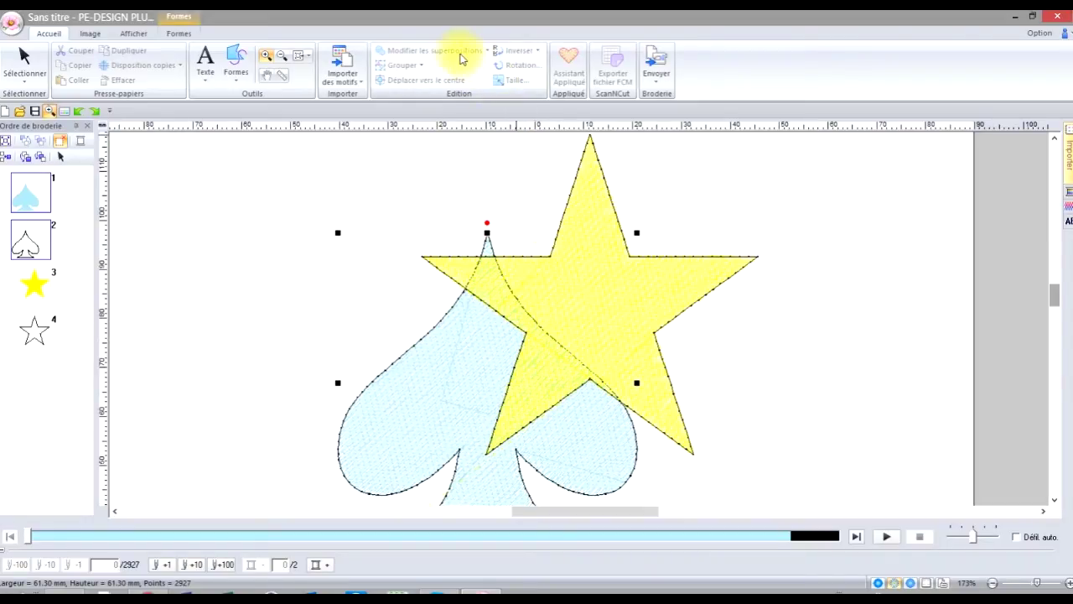
{"action": "scroll", "coordinate": [611, 295], "scroll_direction": "down", "scroll_amount": 2}
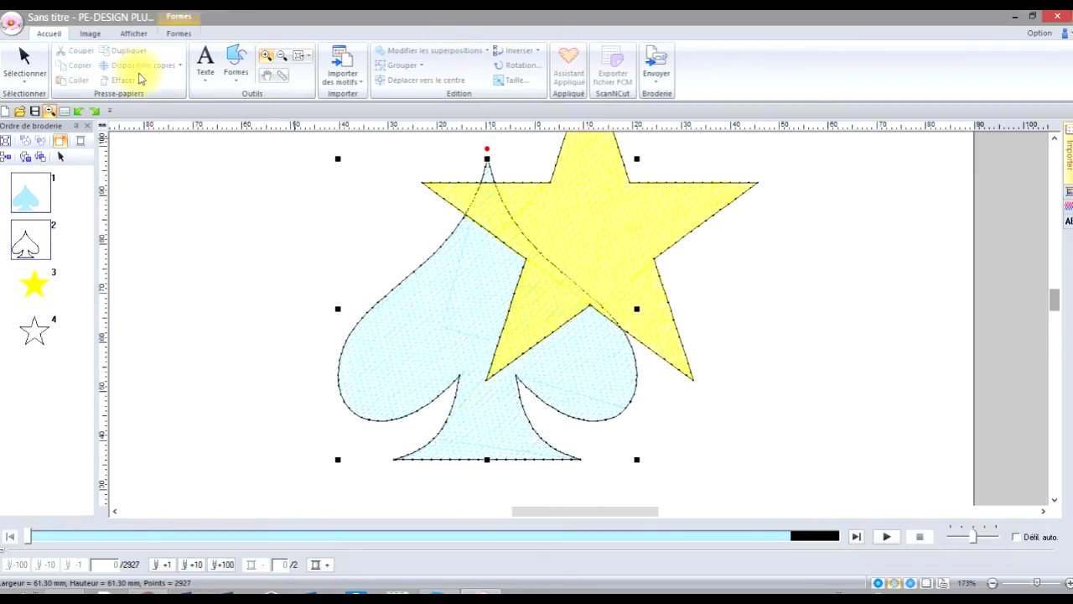
{"action": "left_click", "coordinate": [279, 58]}
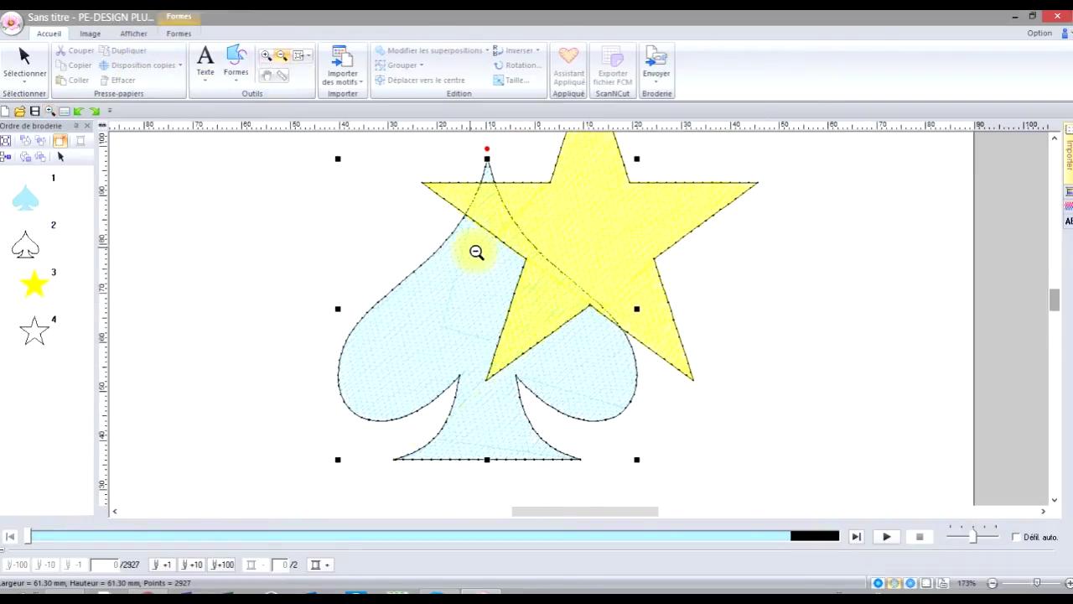
{"action": "left_click", "coordinate": [511, 270]}
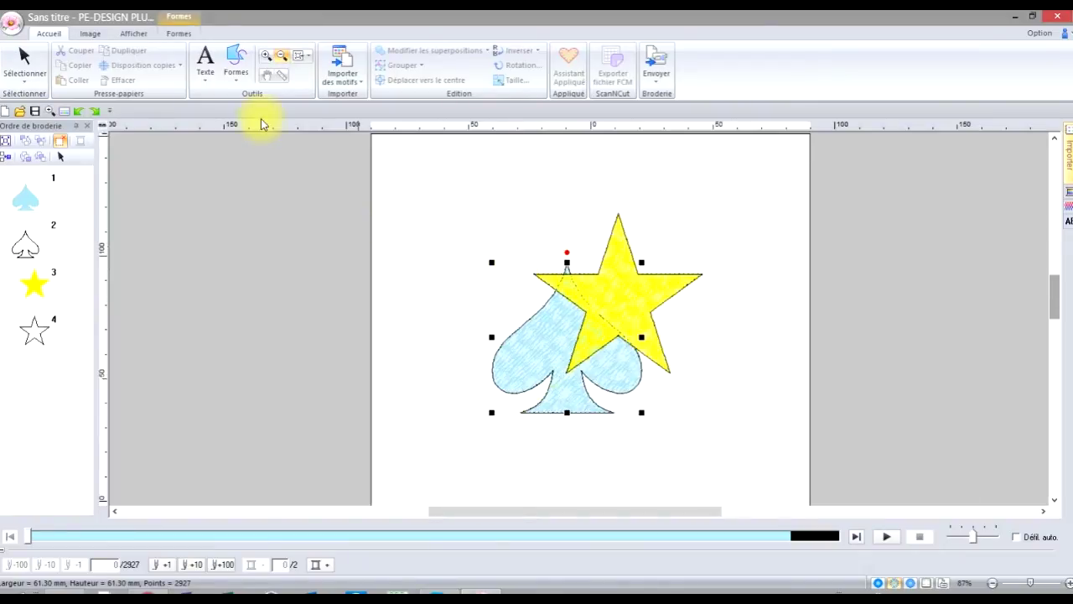
Repeat Supprimer la superposition on the selected spade and star, and undo it.
{"action": "left_click", "coordinate": [23, 55]}
{"action": "left_click_drag", "start_coordinate": [442, 200], "coordinate": [736, 467]}
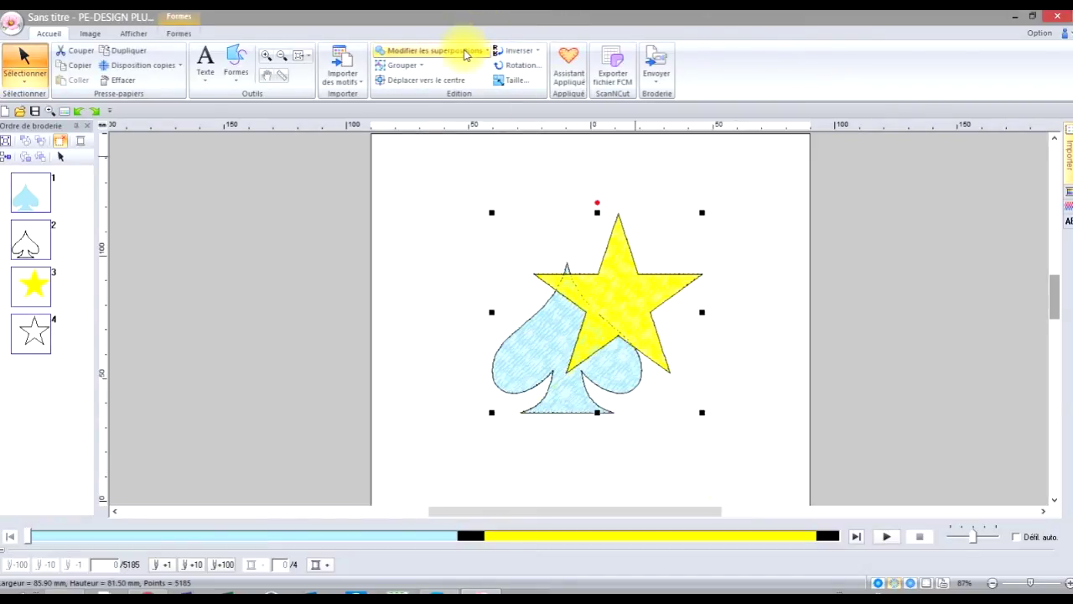
{"action": "left_click", "coordinate": [465, 52]}
{"action": "left_click", "coordinate": [456, 78]}
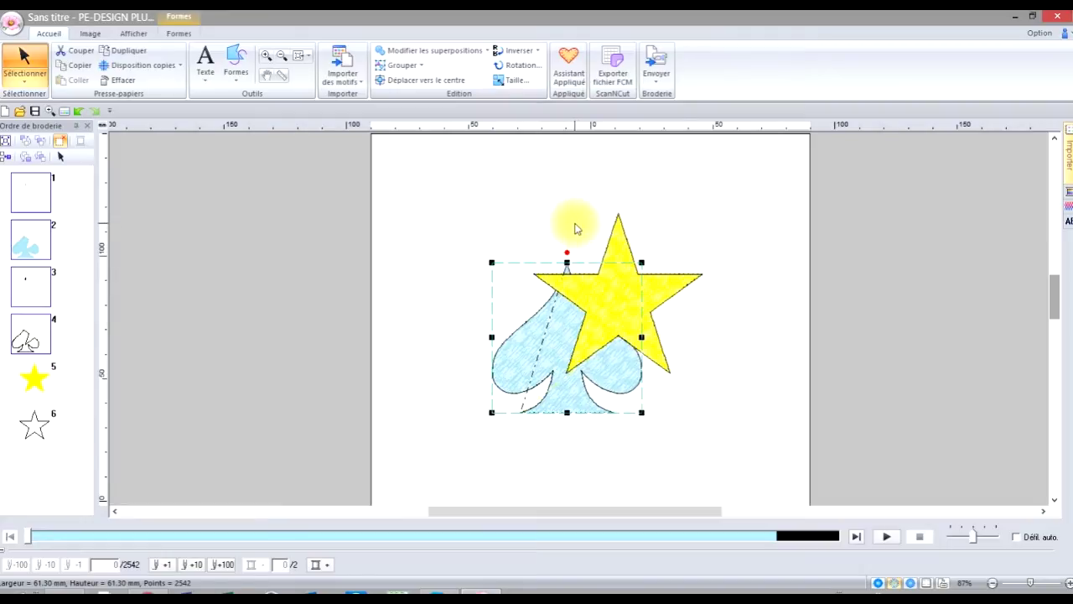
{"action": "left_click", "coordinate": [576, 228]}
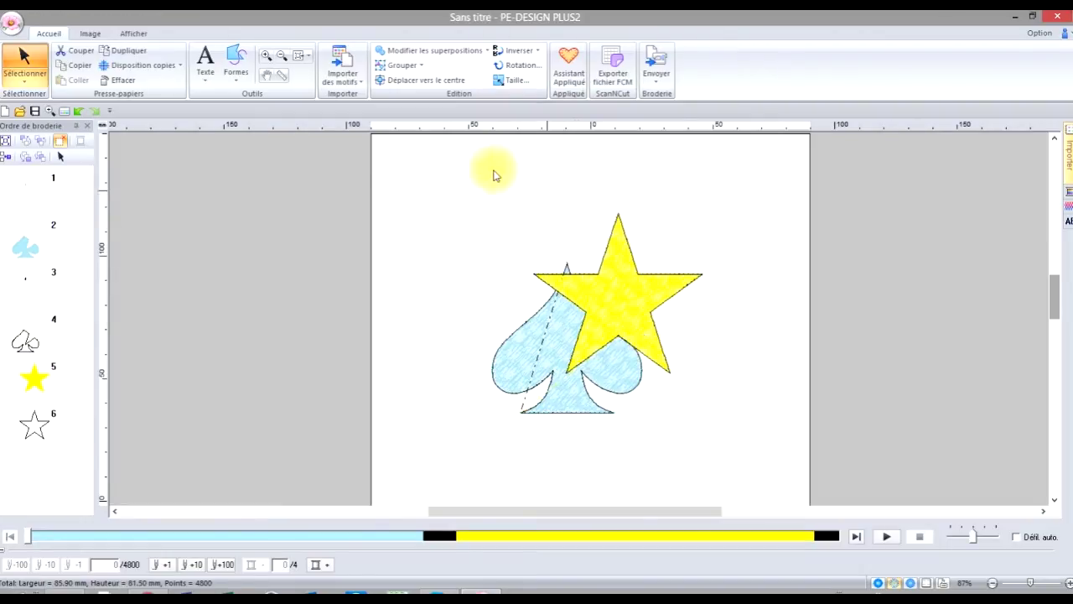
{"action": "left_click", "coordinate": [78, 112]}
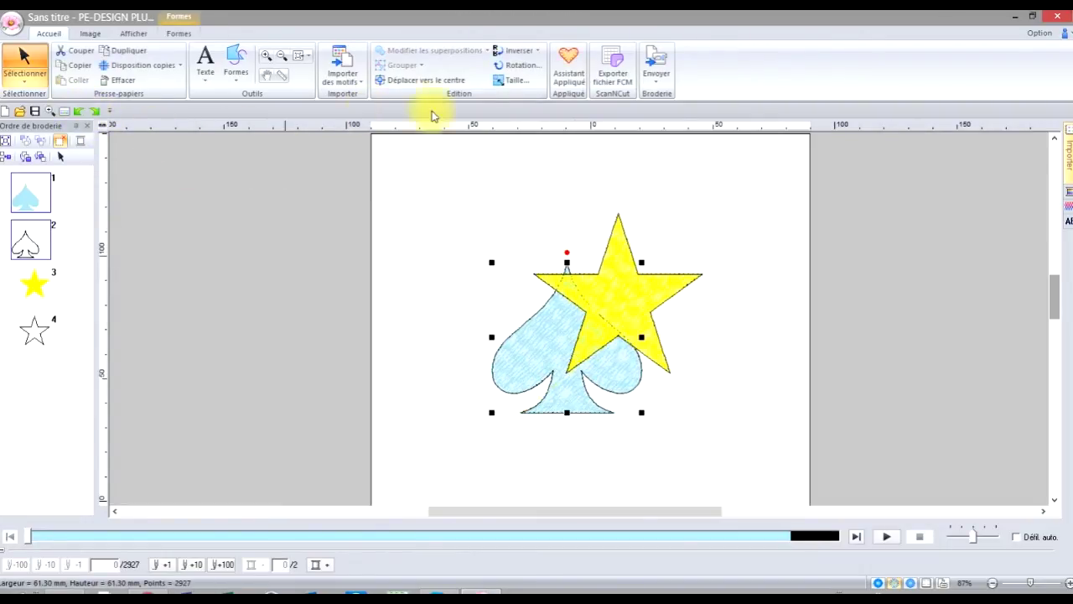
{"action": "left_click", "coordinate": [419, 214]}
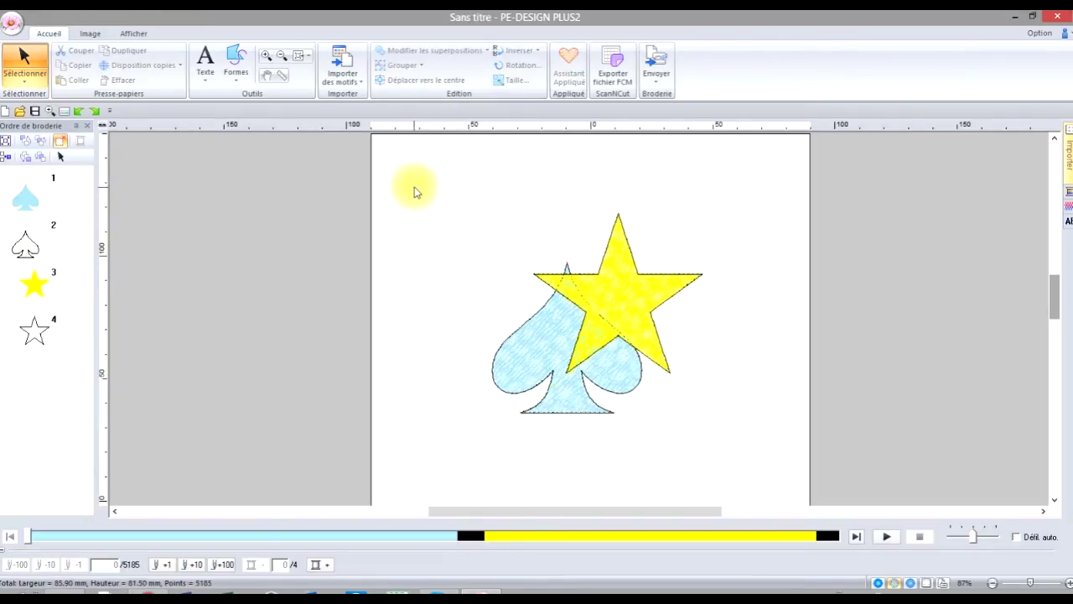
Merge the overlapping spade and star into one shape with Fusionner, and undo the merge.
{"action": "left_click_drag", "start_coordinate": [414, 192], "coordinate": [754, 468]}
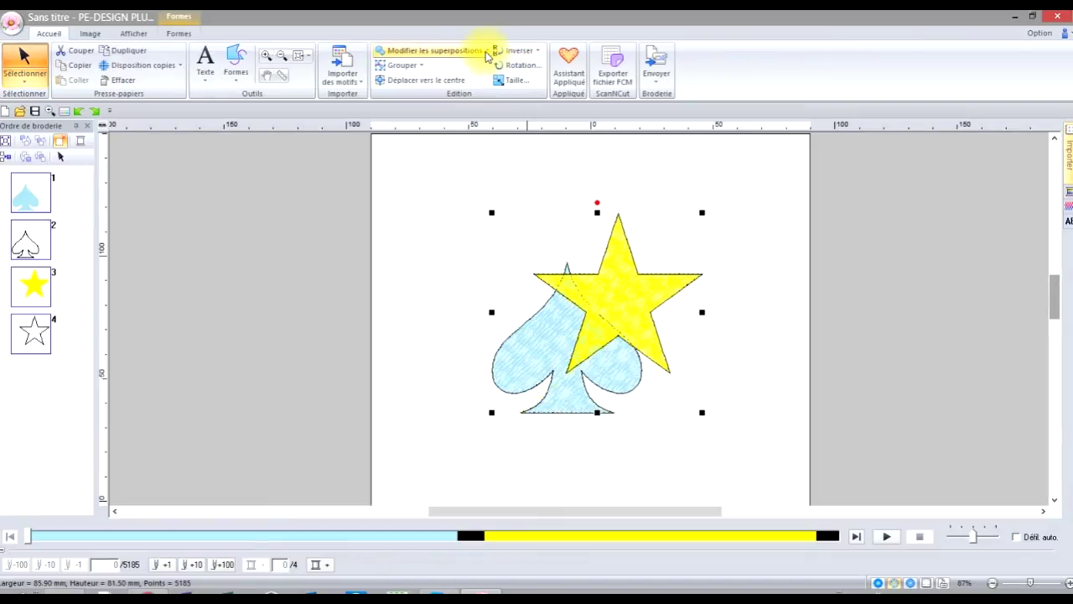
{"action": "left_click", "coordinate": [486, 52]}
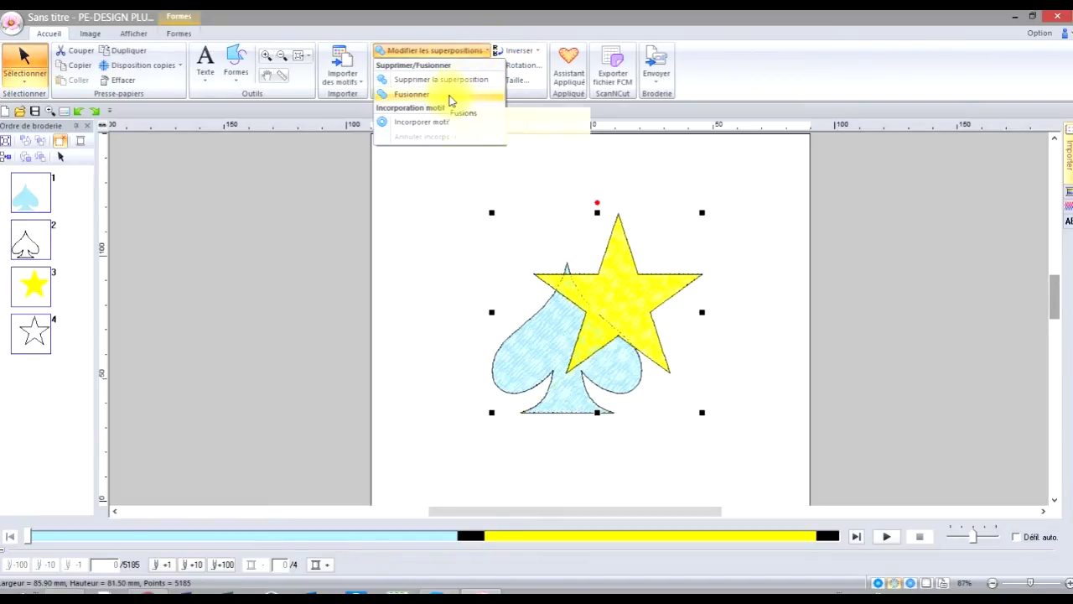
{"action": "left_click", "coordinate": [449, 98]}
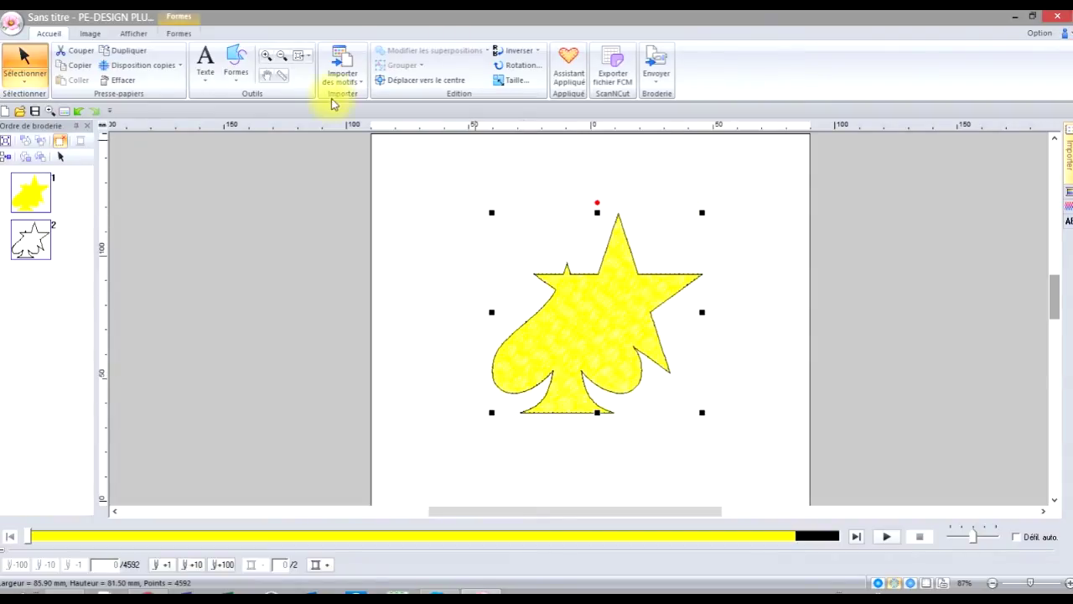
{"action": "left_click", "coordinate": [79, 112]}
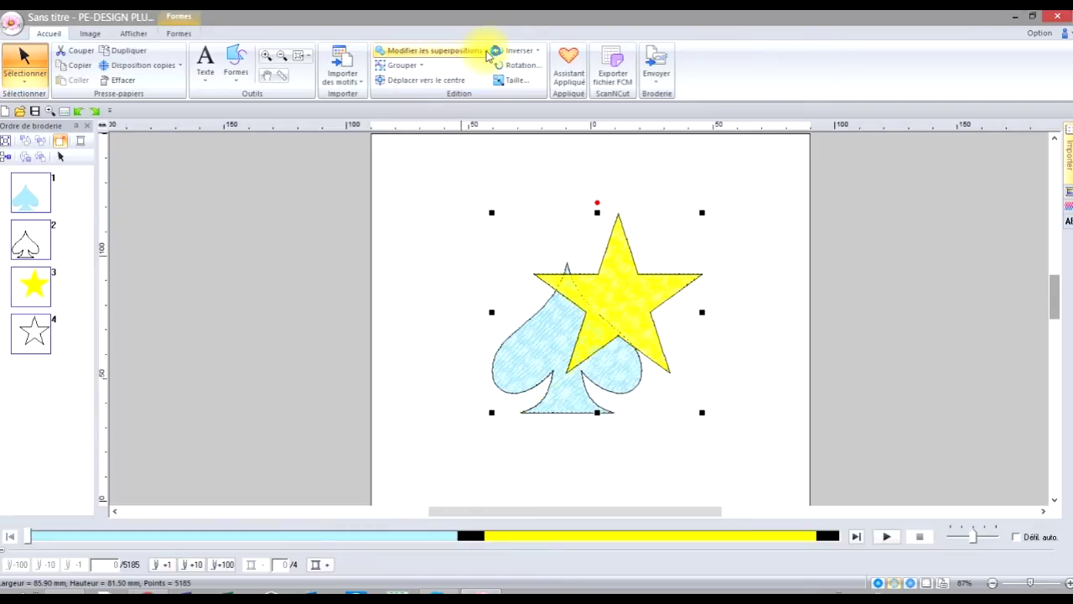
{"action": "left_click", "coordinate": [487, 52]}
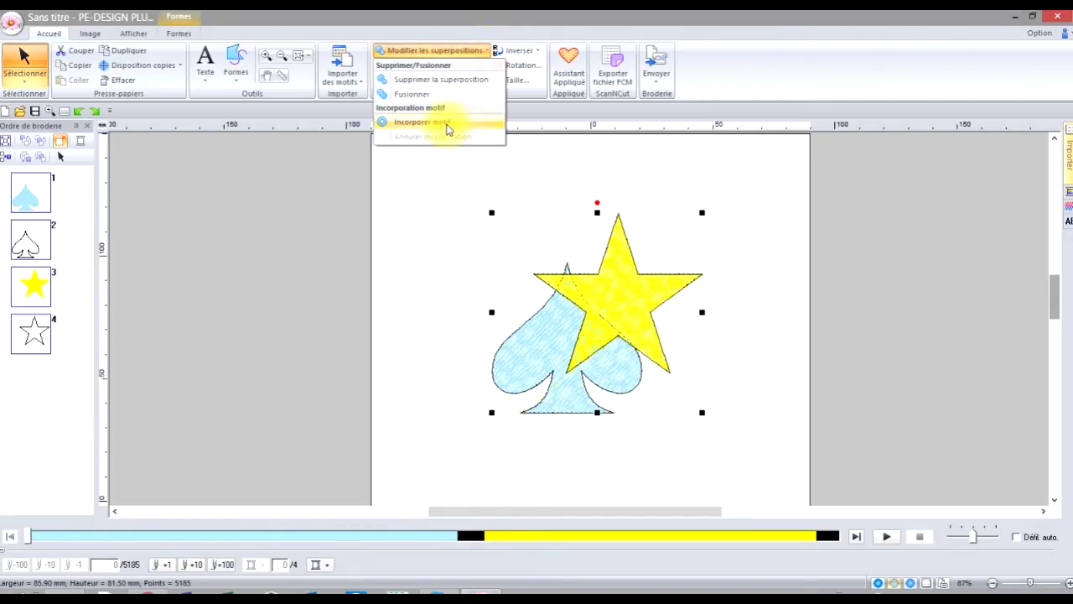
{"action": "left_click", "coordinate": [642, 180]}
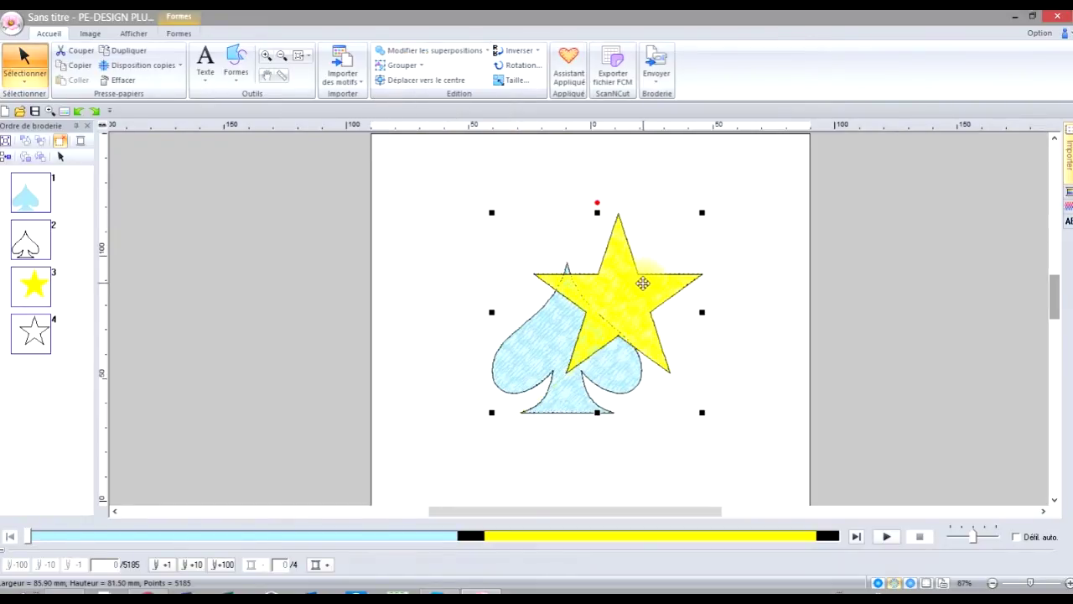
Move the star off the spade, shrink it to about 29 × 28 mm, and place it inside the spade's middle.
{"action": "left_click", "coordinate": [743, 327]}
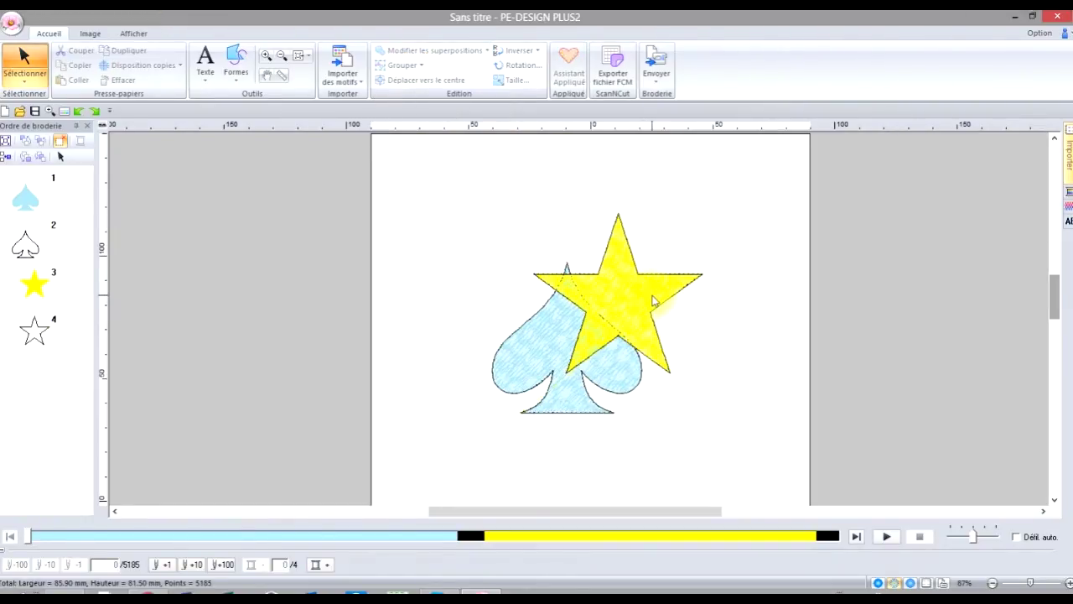
{"action": "left_click_drag", "start_coordinate": [651, 292], "coordinate": [723, 243]}
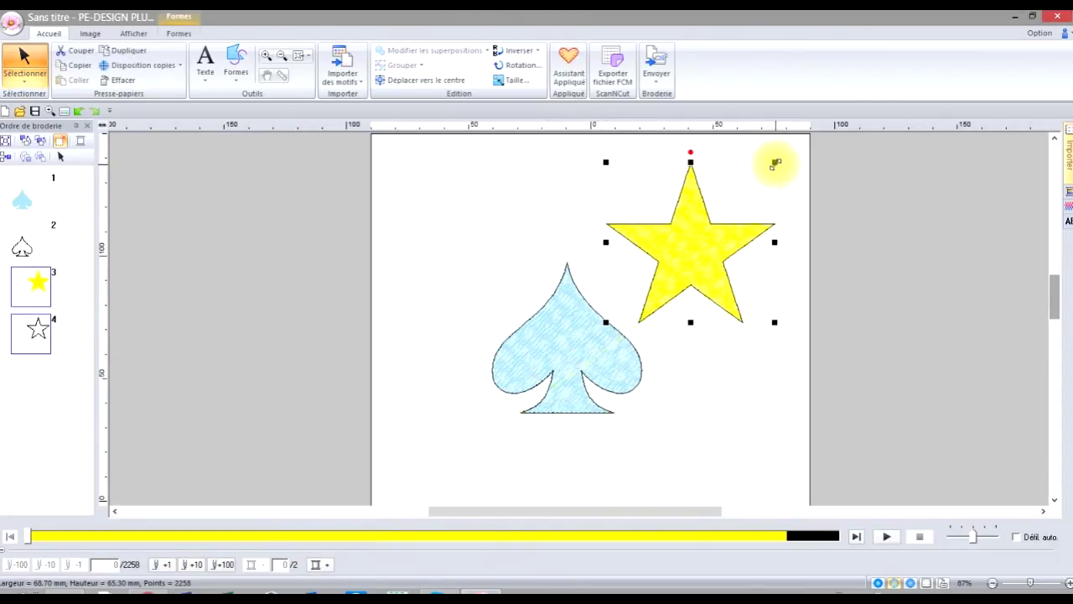
{"action": "left_click_drag", "start_coordinate": [774, 161], "coordinate": [691, 254]}
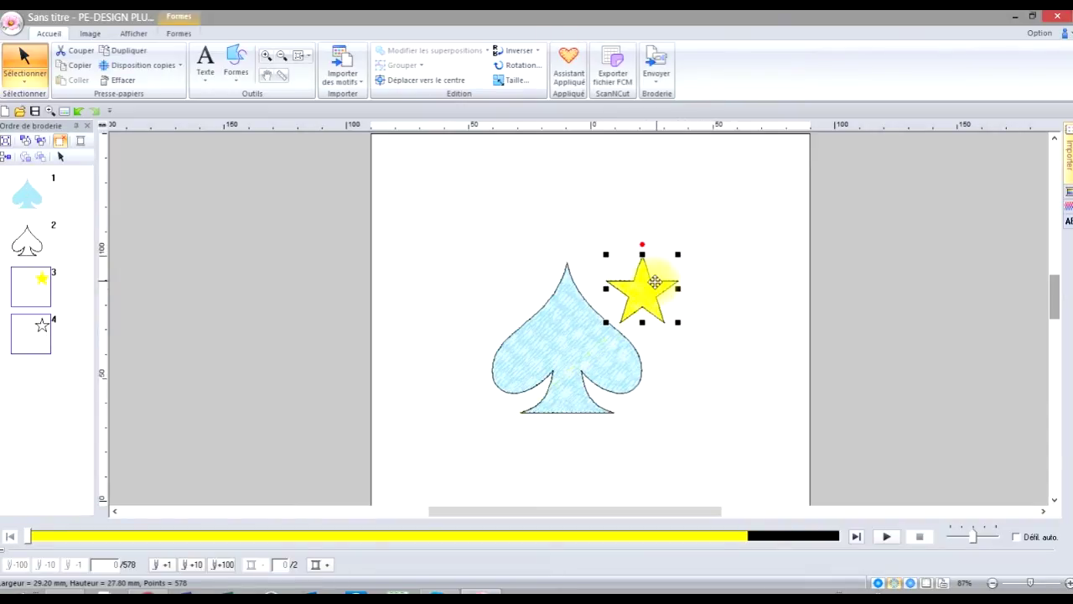
{"action": "left_click_drag", "start_coordinate": [645, 289], "coordinate": [571, 335]}
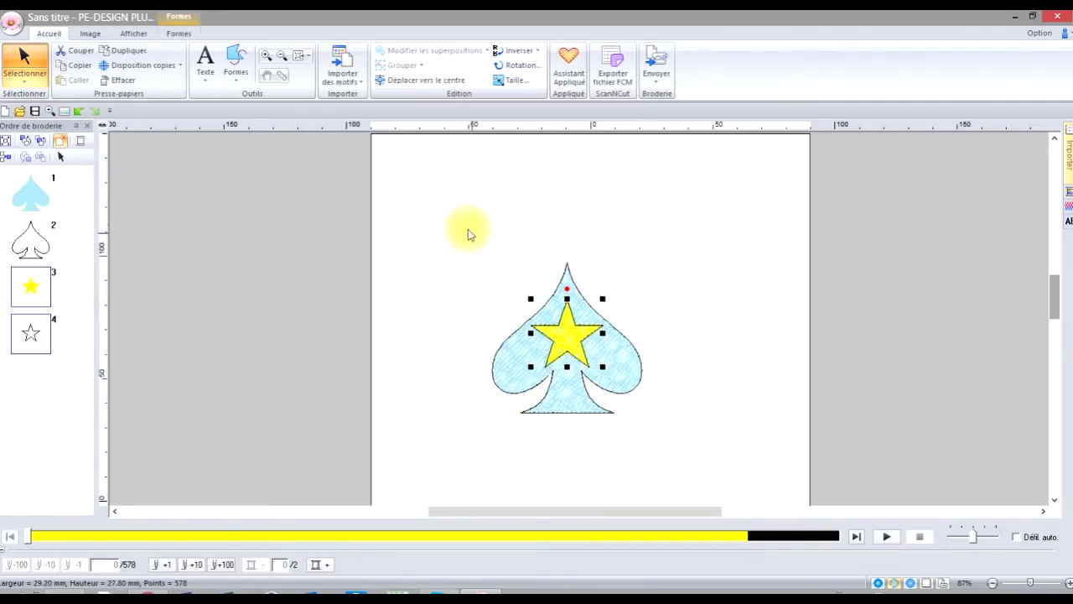
Cut the star's area out of the spade's fill by applying Incorporer motif to both shapes.
{"action": "left_click_drag", "start_coordinate": [454, 233], "coordinate": [682, 453]}
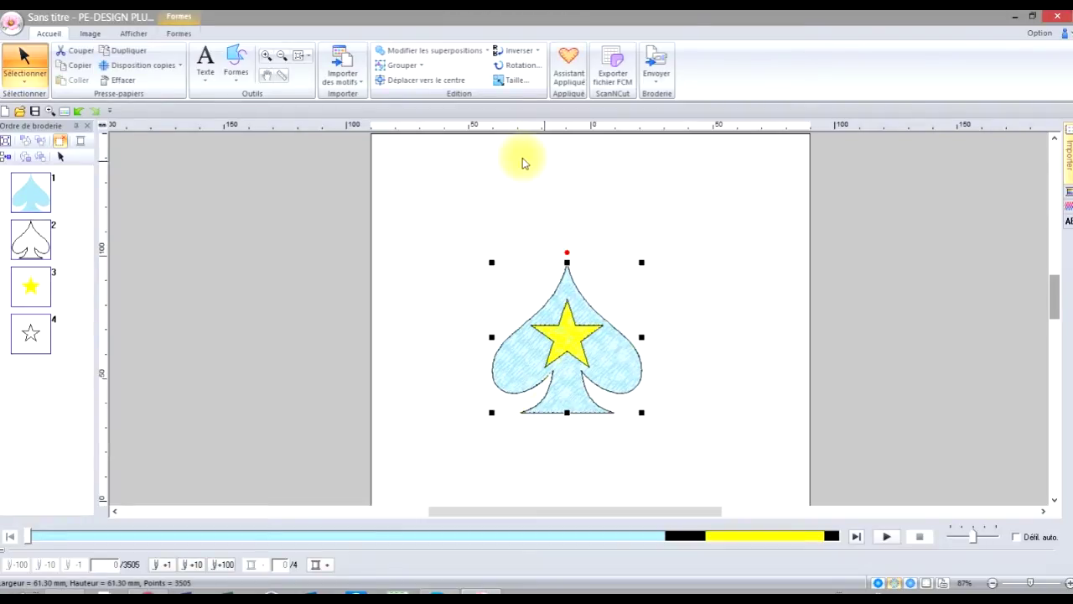
{"action": "left_click", "coordinate": [488, 50]}
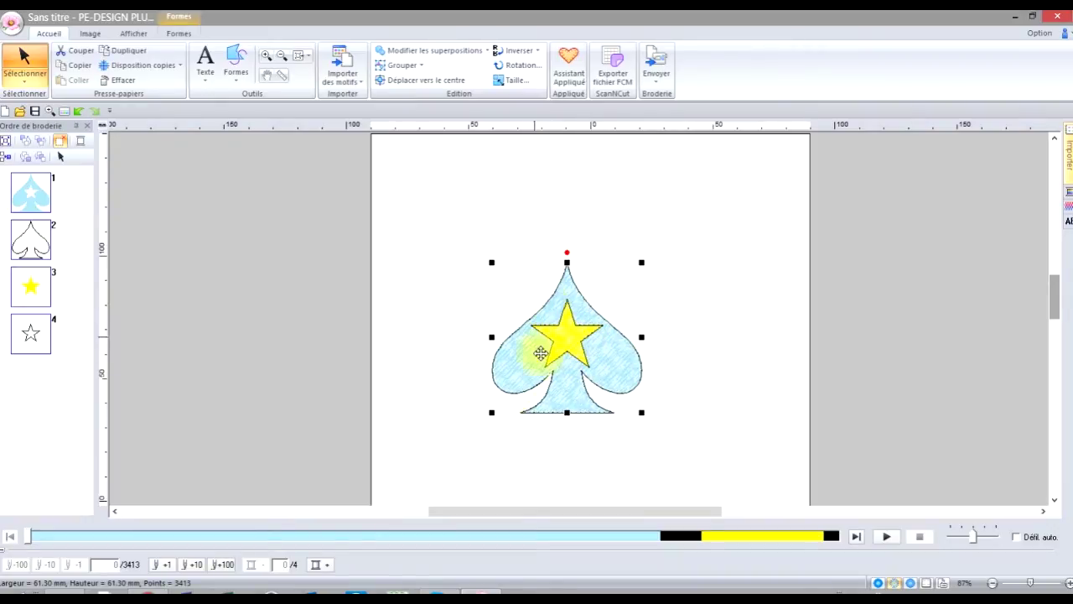
{"action": "left_click", "coordinate": [679, 311]}
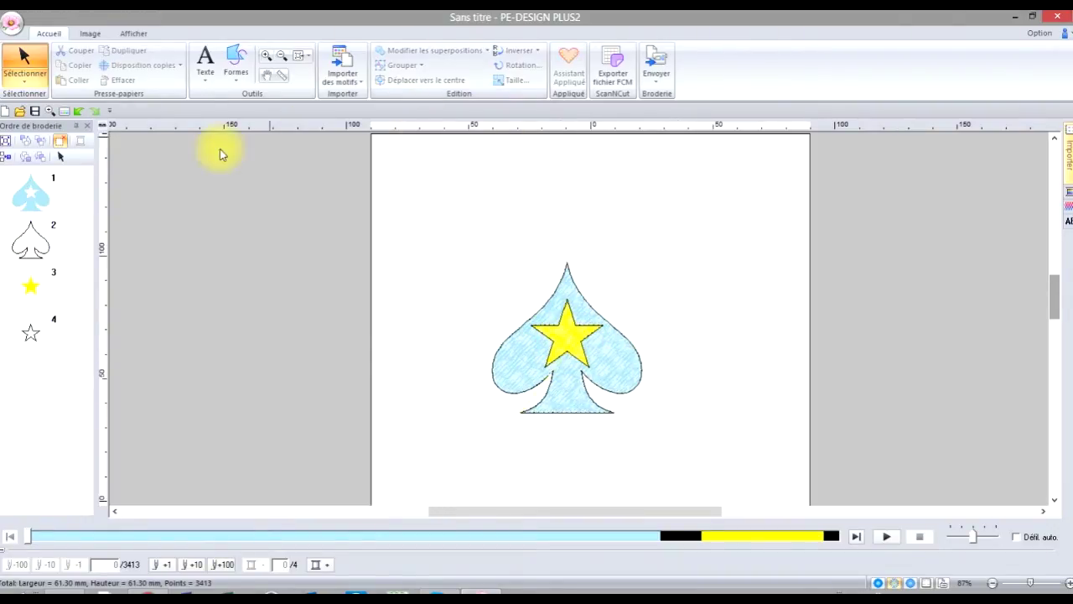
Undo the Incorporer motif operation and the star's move into the spade.
{"action": "left_click", "coordinate": [78, 112]}
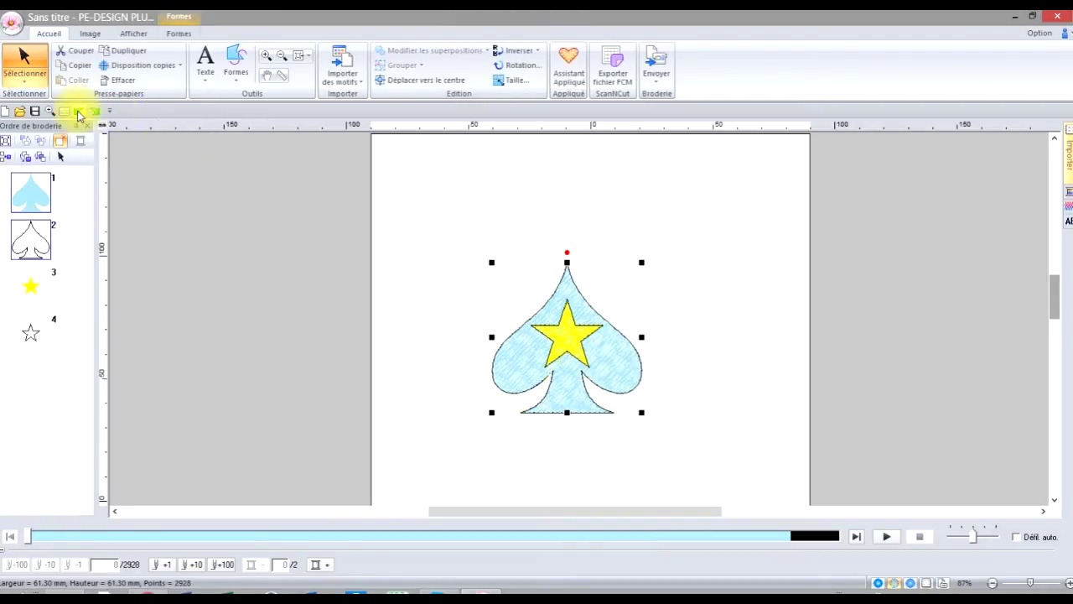
{"action": "left_click", "coordinate": [78, 112]}
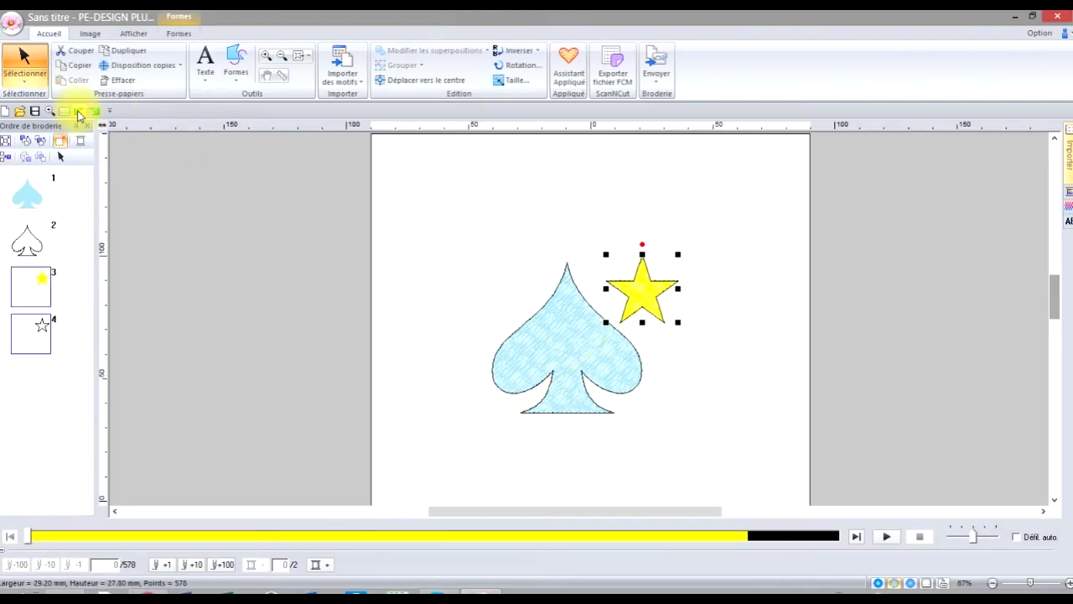
Undo the star's shrinking and its move off the spade, and deselect it.
{"action": "left_click", "coordinate": [78, 112]}
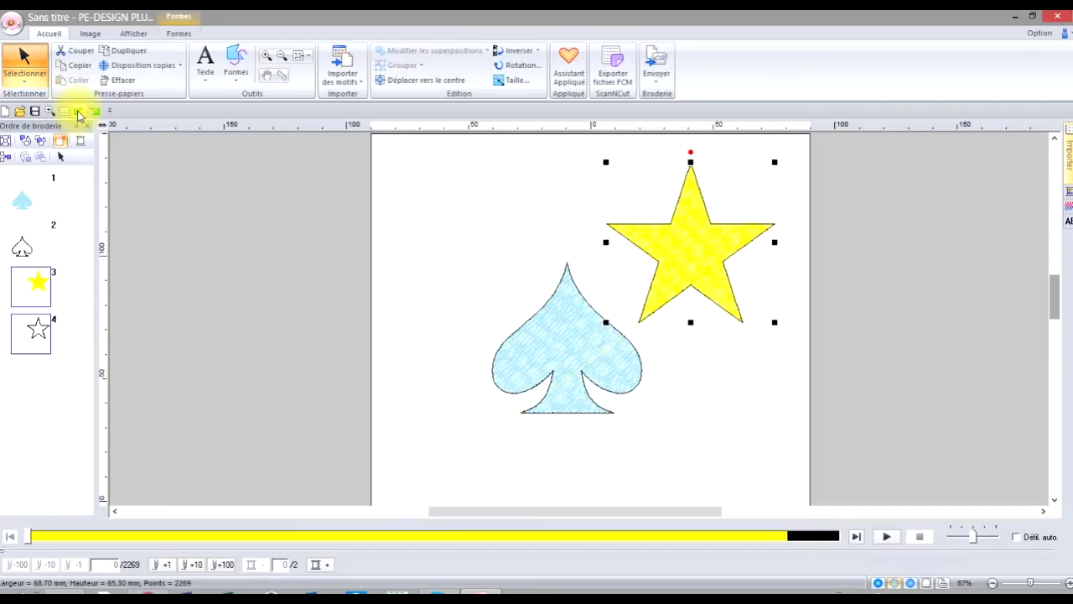
{"action": "left_click", "coordinate": [78, 112]}
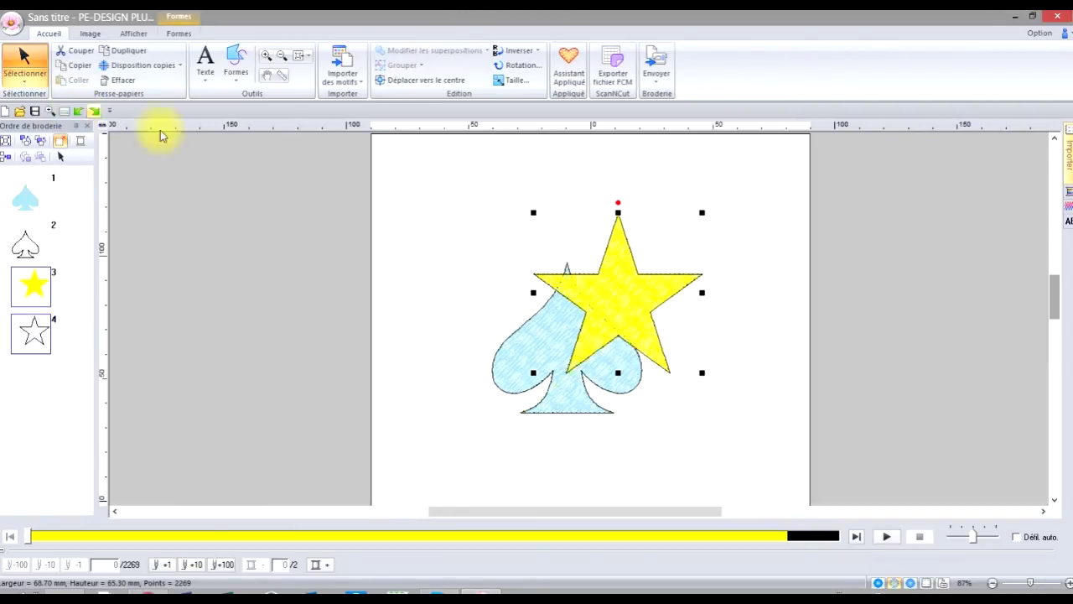
{"action": "left_click", "coordinate": [445, 181]}
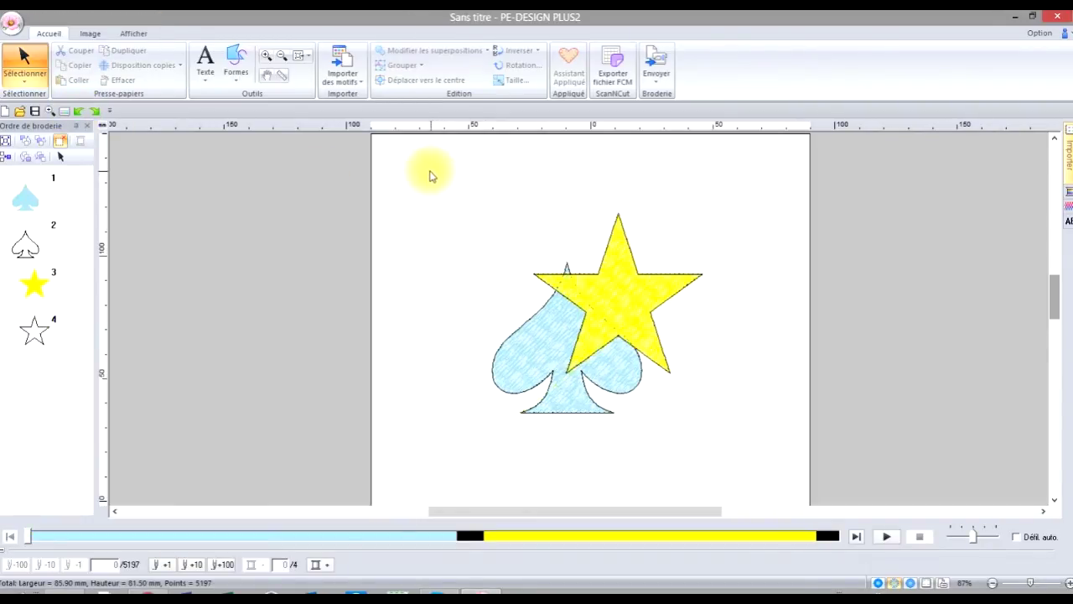
Select the spade and the star together and combine them into one group with Grouper.
{"action": "left_click_drag", "start_coordinate": [423, 172], "coordinate": [738, 446]}
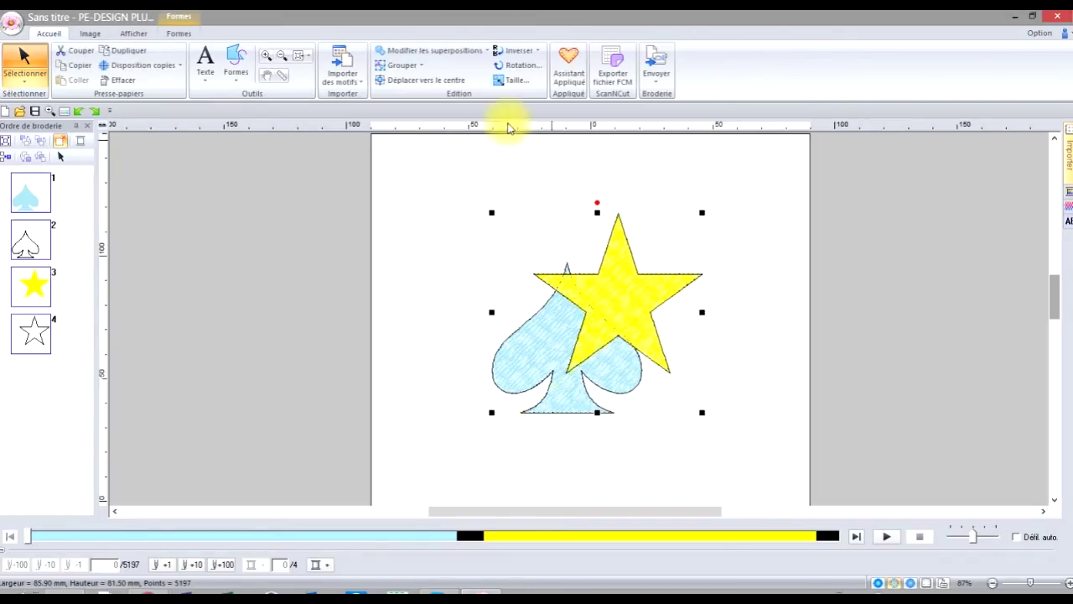
{"action": "left_click", "coordinate": [422, 66]}
{"action": "left_click", "coordinate": [408, 81]}
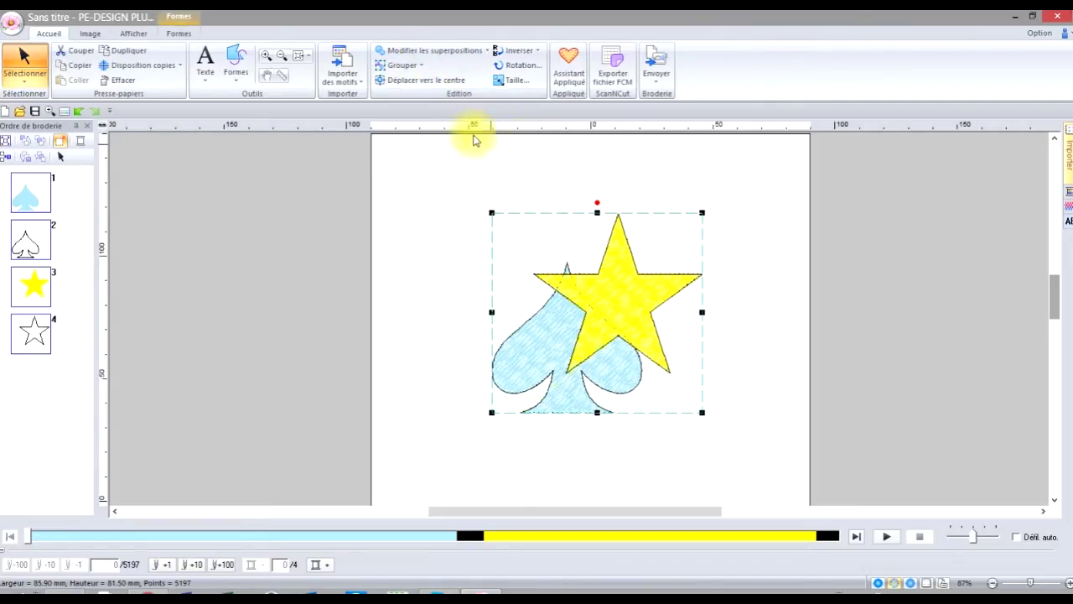
Separate the grouped spade and star with Séparer, and select each shape individually to check they are independent.
{"action": "left_click", "coordinate": [424, 67]}
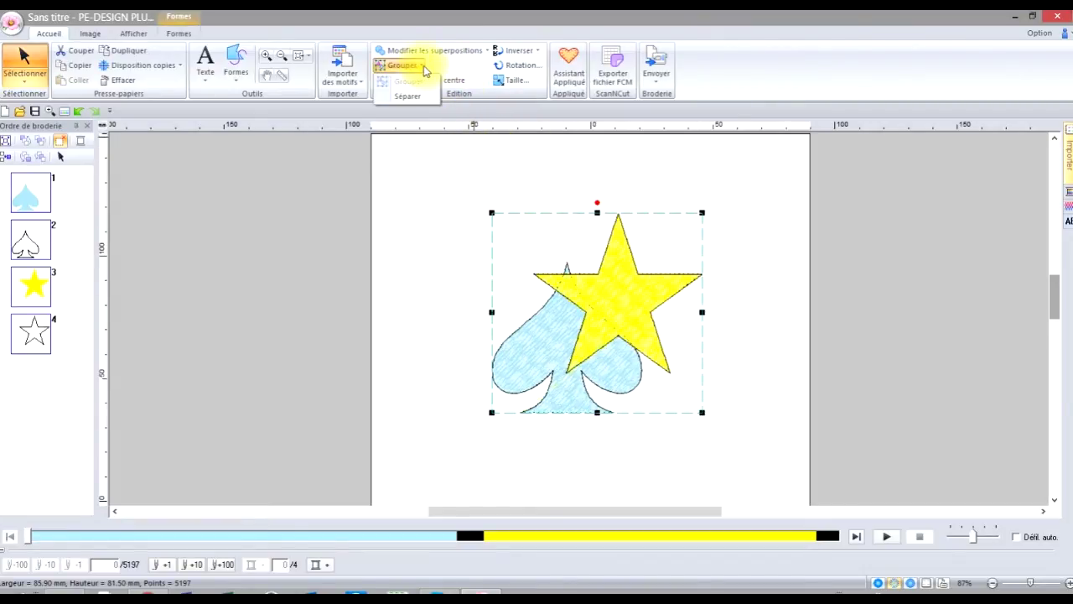
{"action": "left_click", "coordinate": [410, 99]}
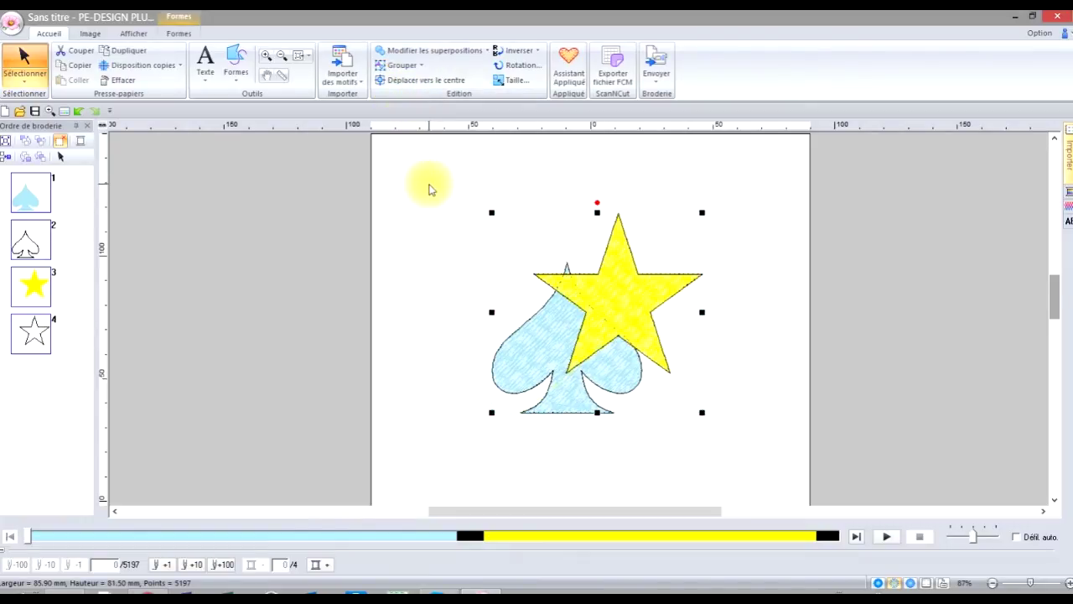
{"action": "left_click", "coordinate": [623, 305]}
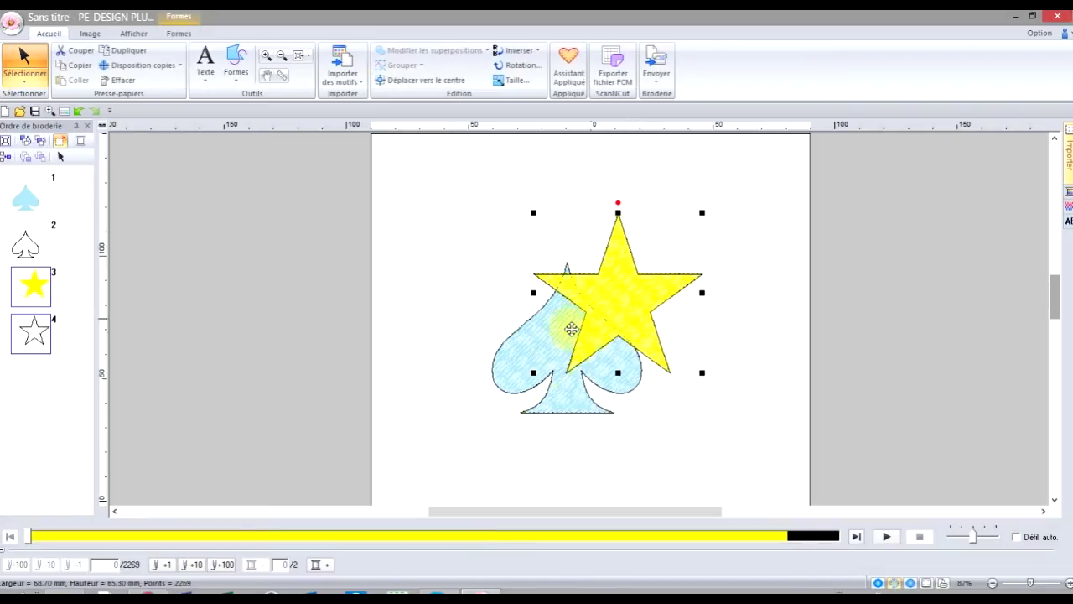
{"action": "left_click", "coordinate": [520, 359]}
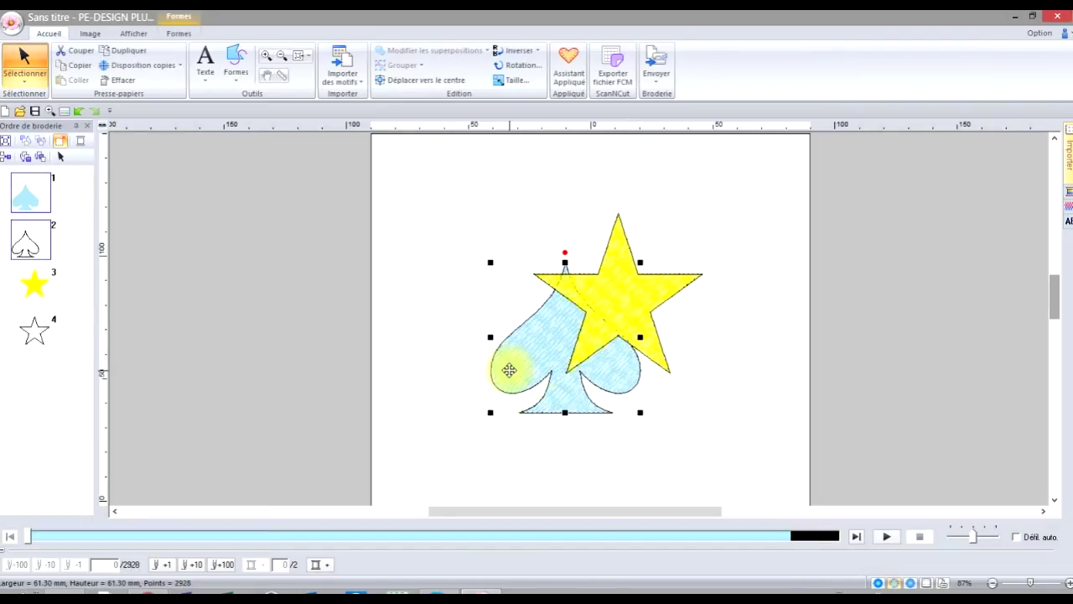
{"action": "left_click", "coordinate": [447, 242]}
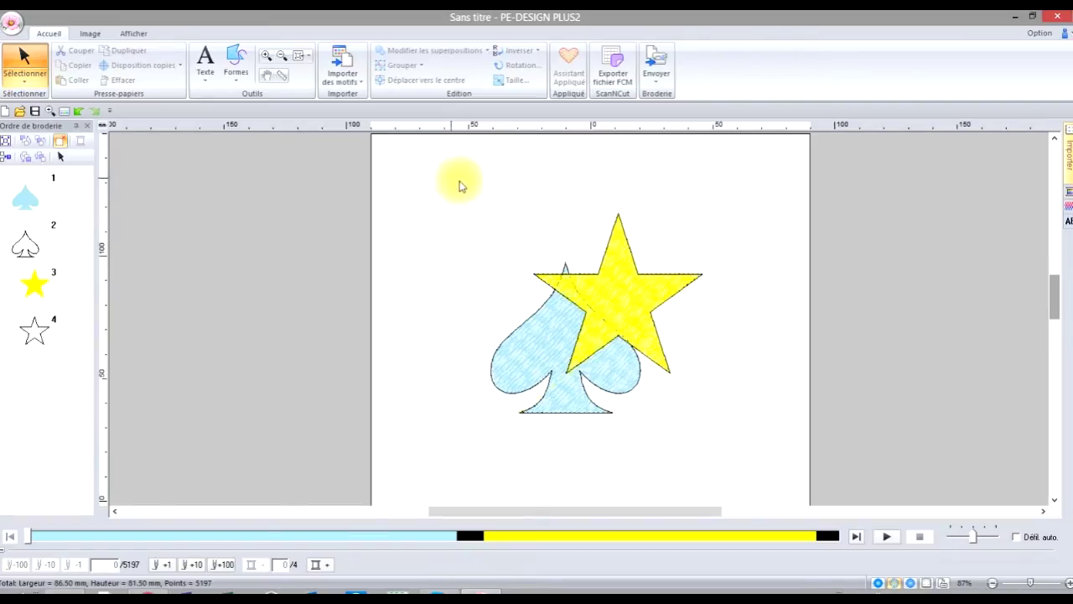
Select the spade and star together and move them to the centre of the design page.
{"action": "left_click_drag", "start_coordinate": [451, 176], "coordinate": [724, 456]}
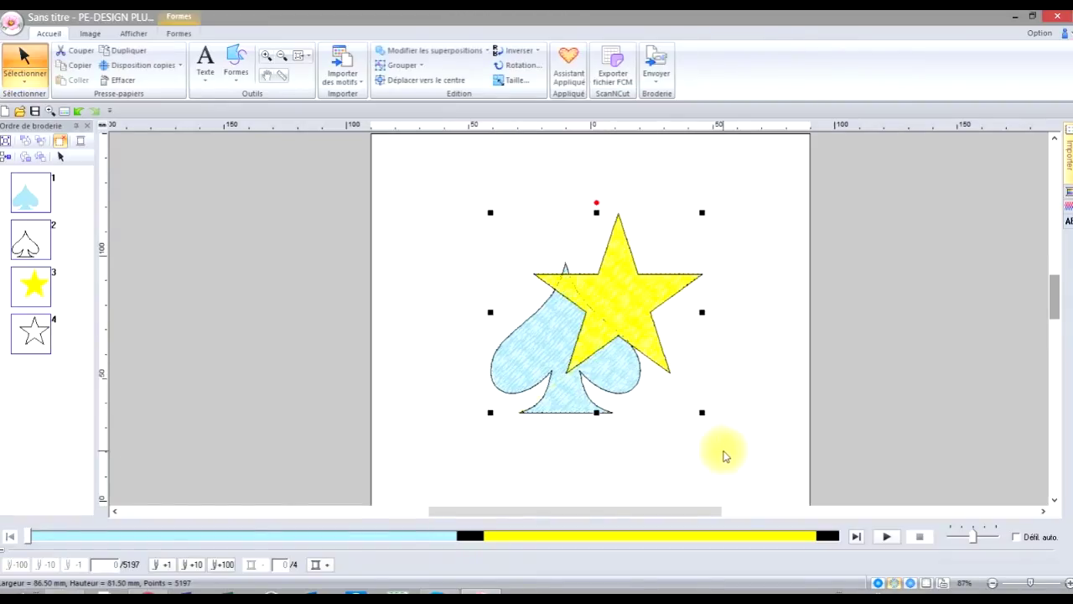
{"action": "left_click", "coordinate": [452, 84]}
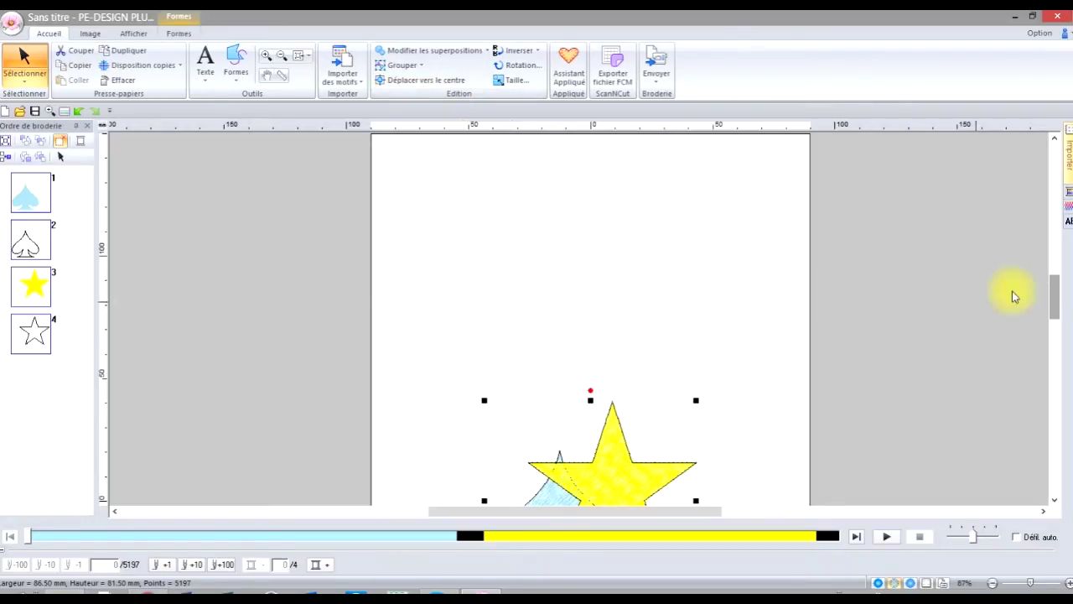
{"action": "left_click_drag", "start_coordinate": [1057, 293], "coordinate": [793, 284]}
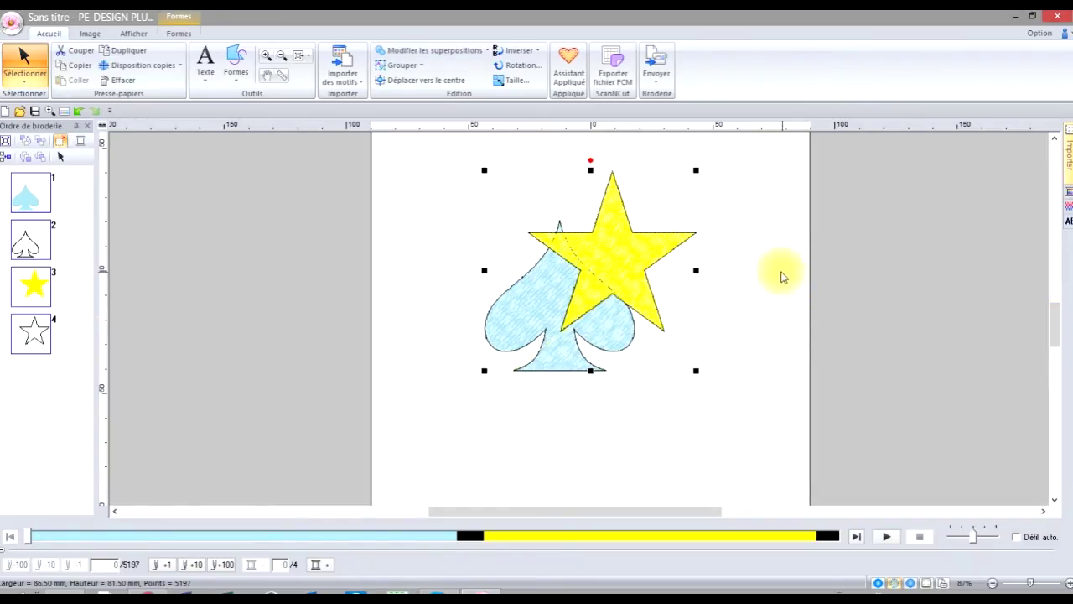
Move the star up and to the right so it no longer overlaps the spade.
{"action": "left_click", "coordinate": [781, 277]}
{"action": "left_click", "coordinate": [630, 242]}
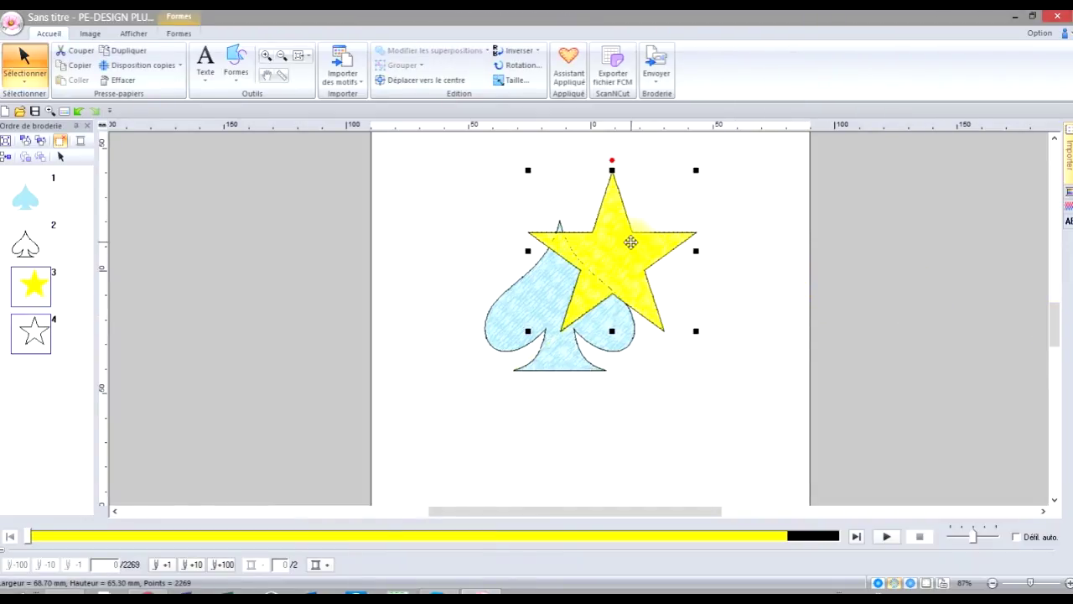
{"action": "left_click_drag", "start_coordinate": [630, 243], "coordinate": [725, 203]}
Move the spade up and to the left beside the star and shrink it to about 44 × 44 mm.
{"action": "left_click", "coordinate": [554, 297]}
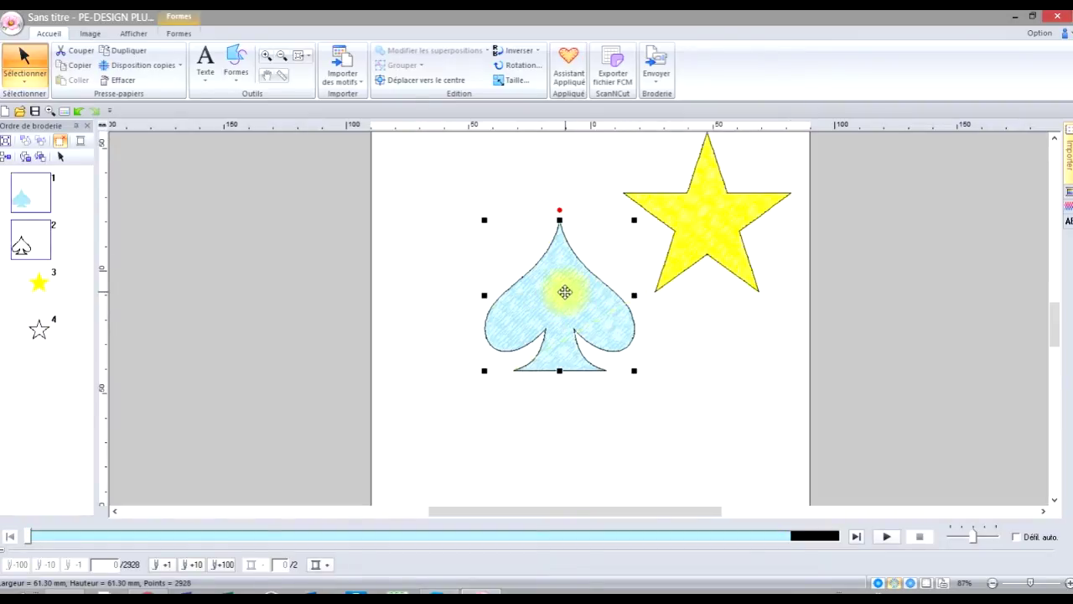
{"action": "left_click_drag", "start_coordinate": [564, 292], "coordinate": [503, 244]}
{"action": "left_click_drag", "start_coordinate": [573, 171], "coordinate": [530, 214]}
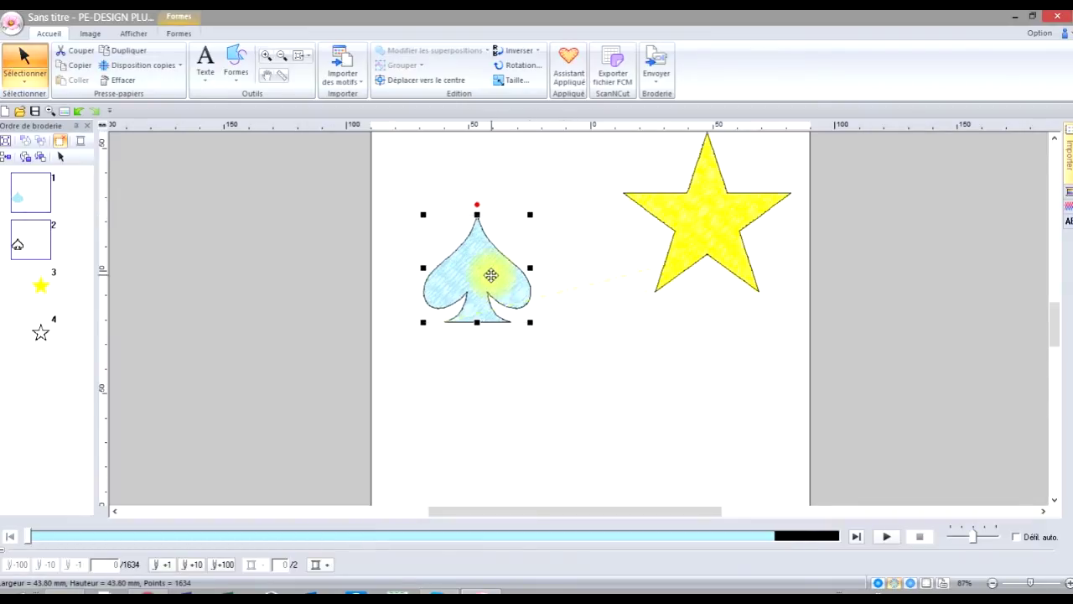
{"action": "left_click_drag", "start_coordinate": [491, 275], "coordinate": [502, 234]}
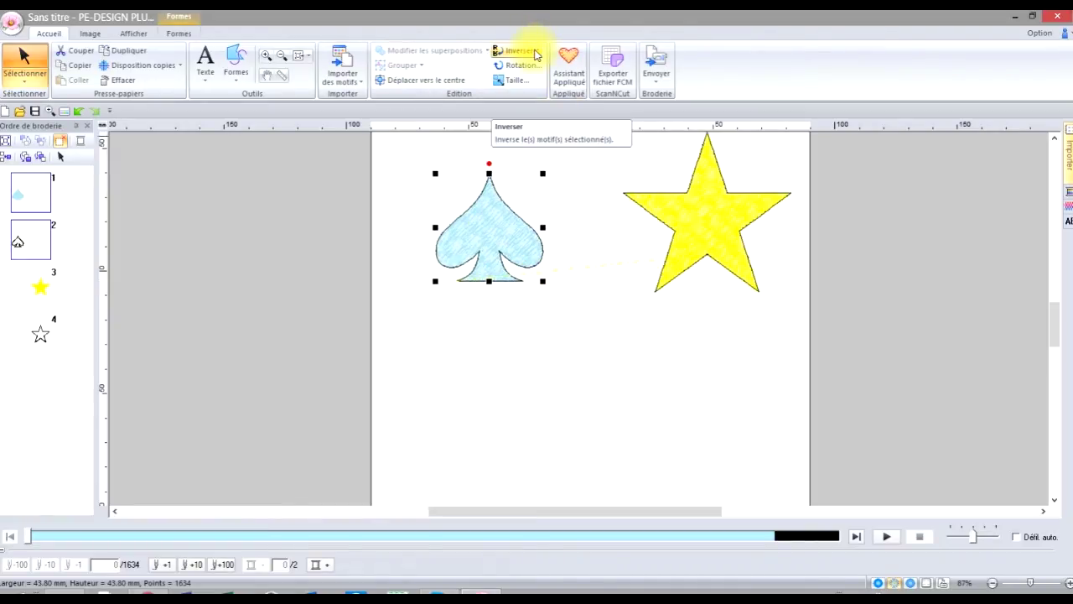
Flip the spade vertically with Inverser verticalement, and undo the flip.
{"action": "left_click", "coordinate": [536, 55]}
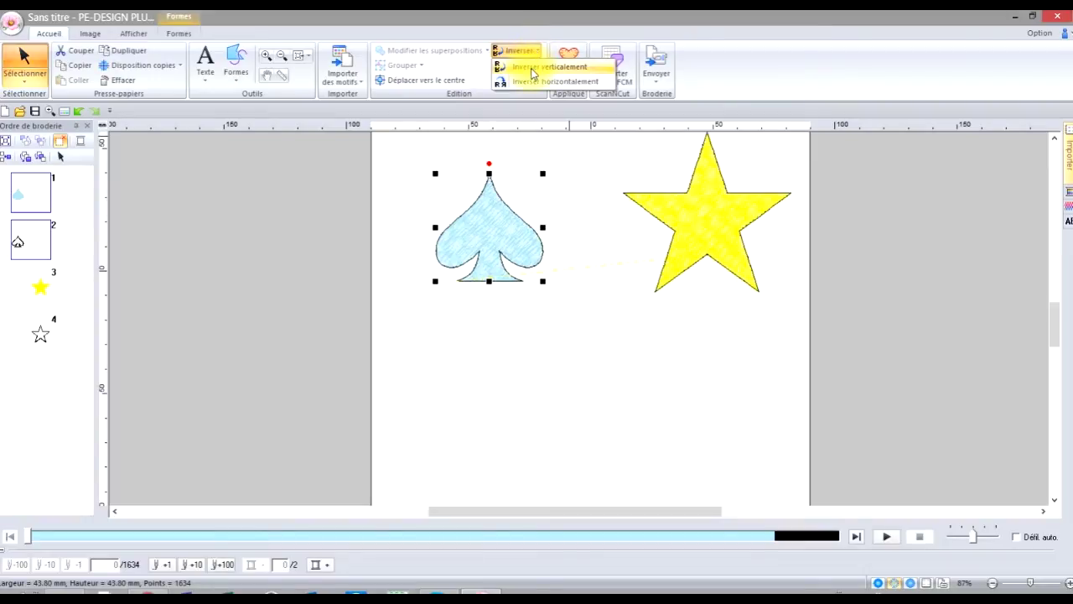
{"action": "left_click", "coordinate": [531, 71]}
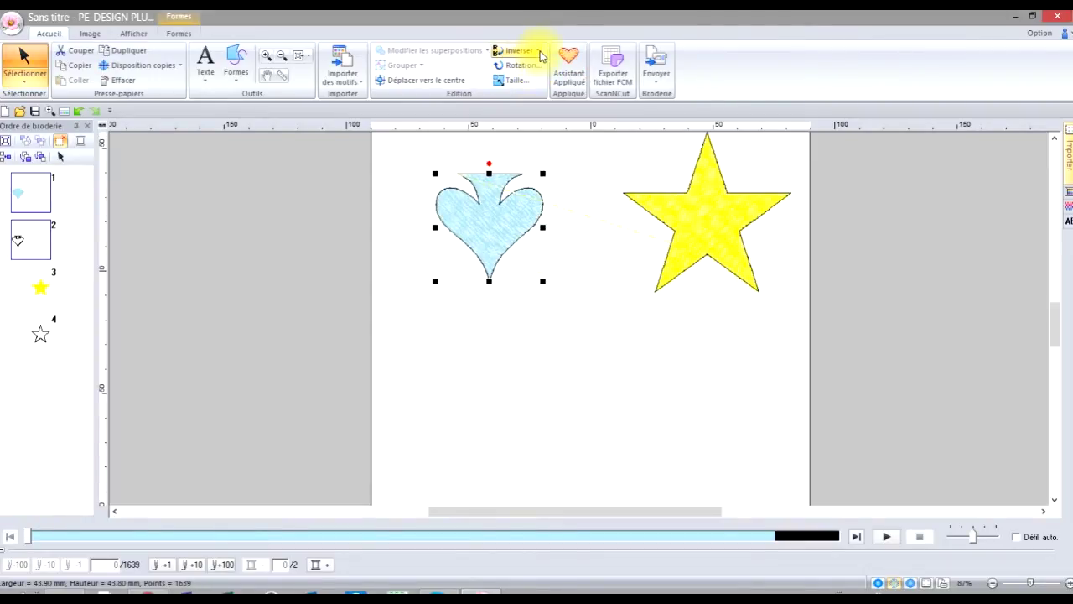
{"action": "left_click", "coordinate": [82, 110]}
Flip the spade horizontally with Inverser horizontalement and deselect it.
{"action": "left_click", "coordinate": [537, 50]}
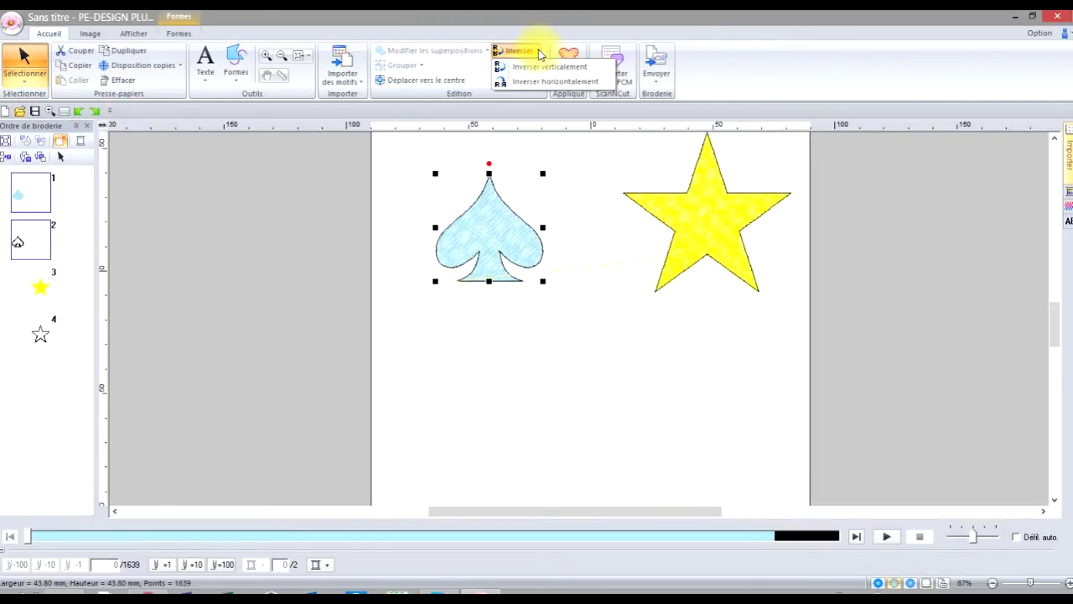
{"action": "left_click", "coordinate": [554, 82]}
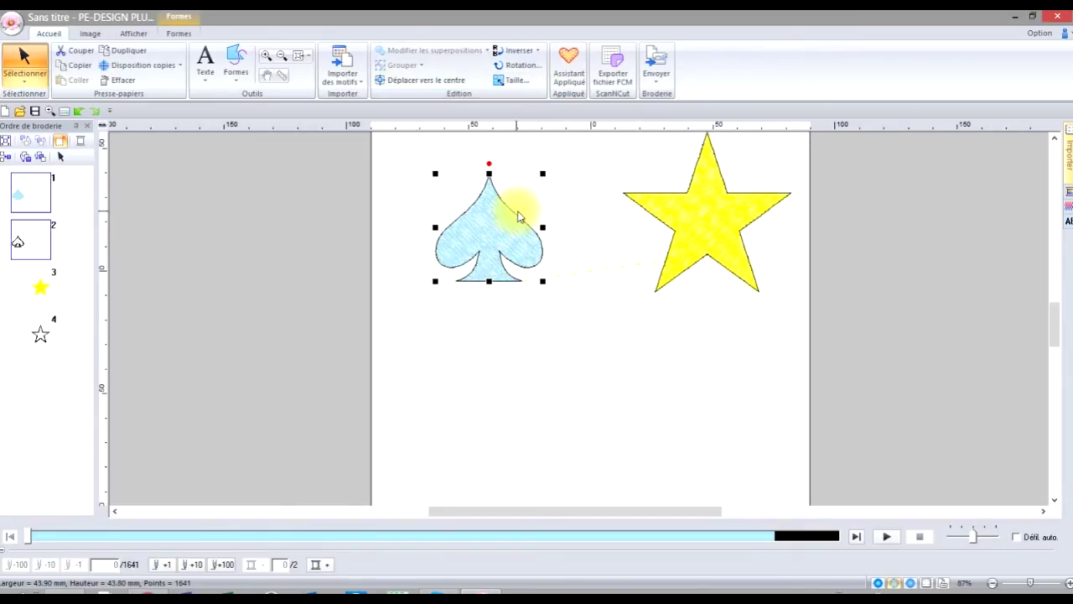
{"action": "left_click", "coordinate": [563, 336]}
Import the Fairy1.pes motif from the Bordures et bandeaux category of the motif library, and delete it from the page.
{"action": "left_click", "coordinate": [342, 73]}
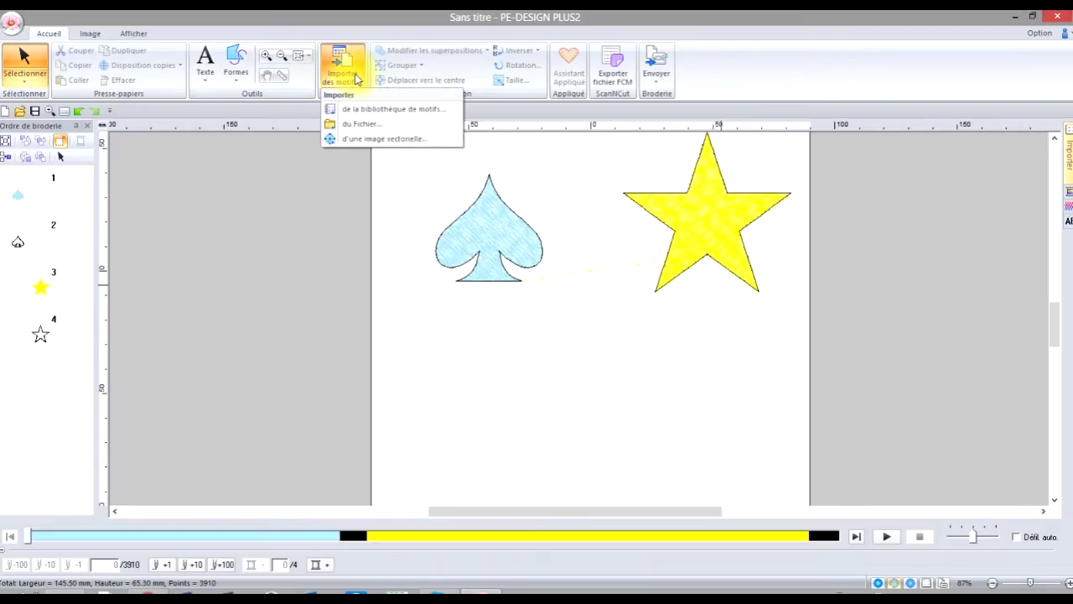
{"action": "left_click", "coordinate": [364, 110]}
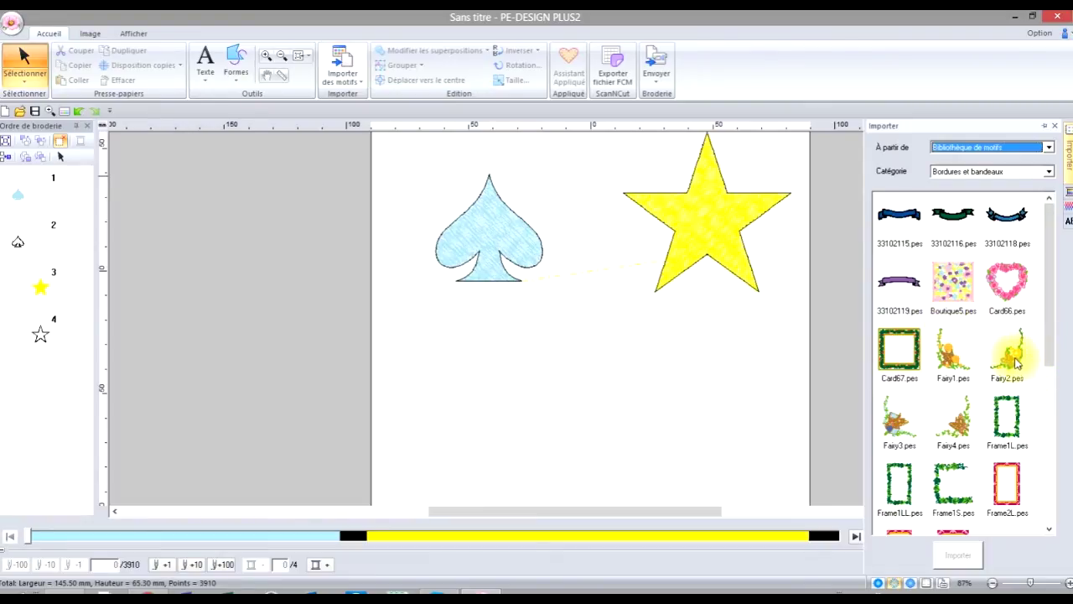
{"action": "double_click", "coordinate": [947, 359]}
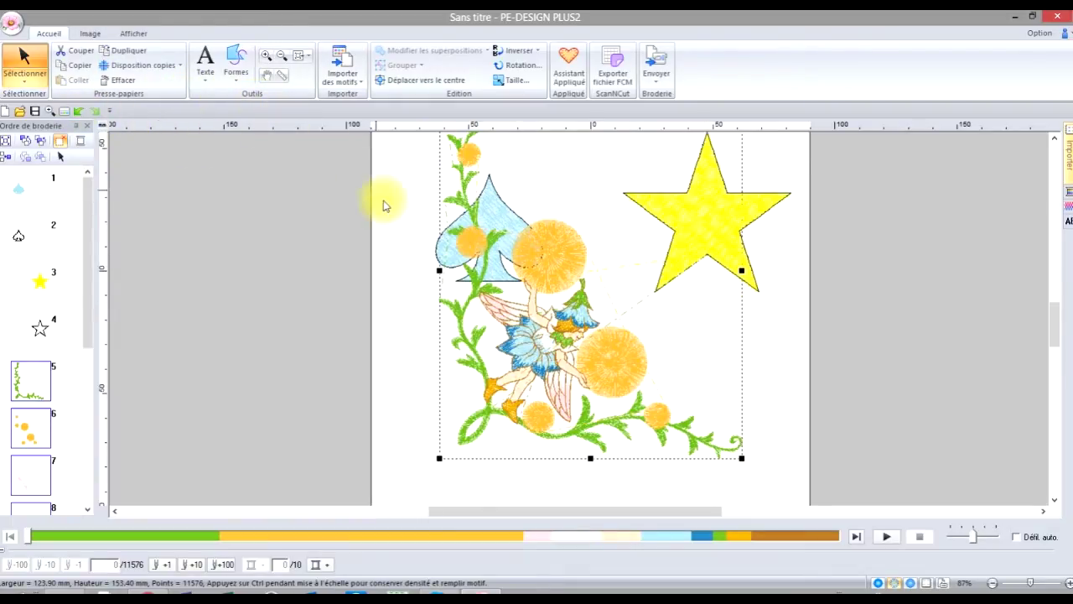
{"action": "key", "text": "Delete"}
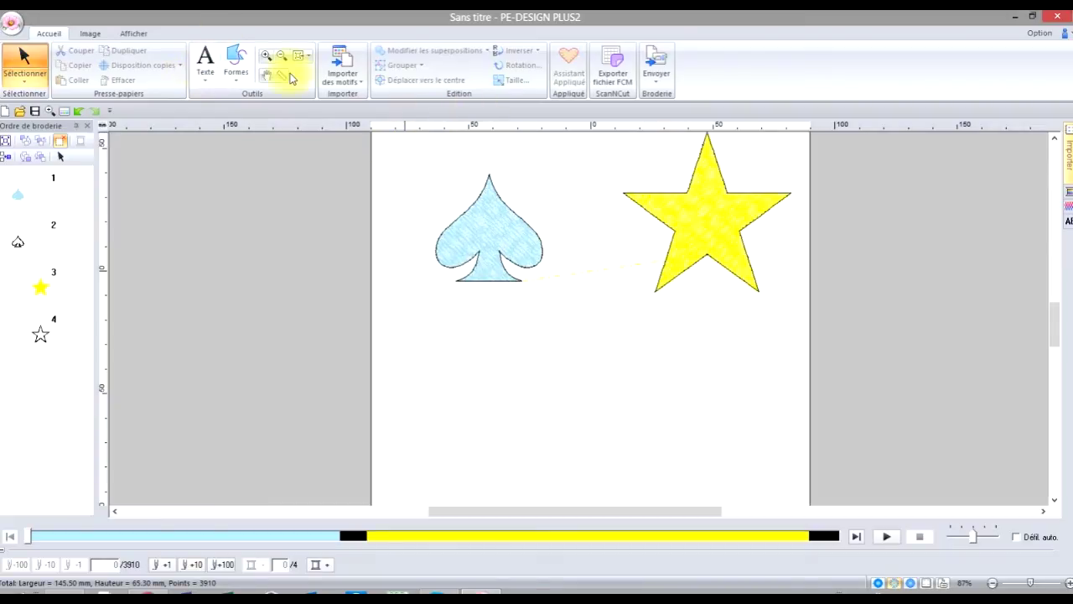
Import the flower motif 33100226.pes from the library's Floral category and place it below the spade and star.
{"action": "left_click", "coordinate": [344, 73]}
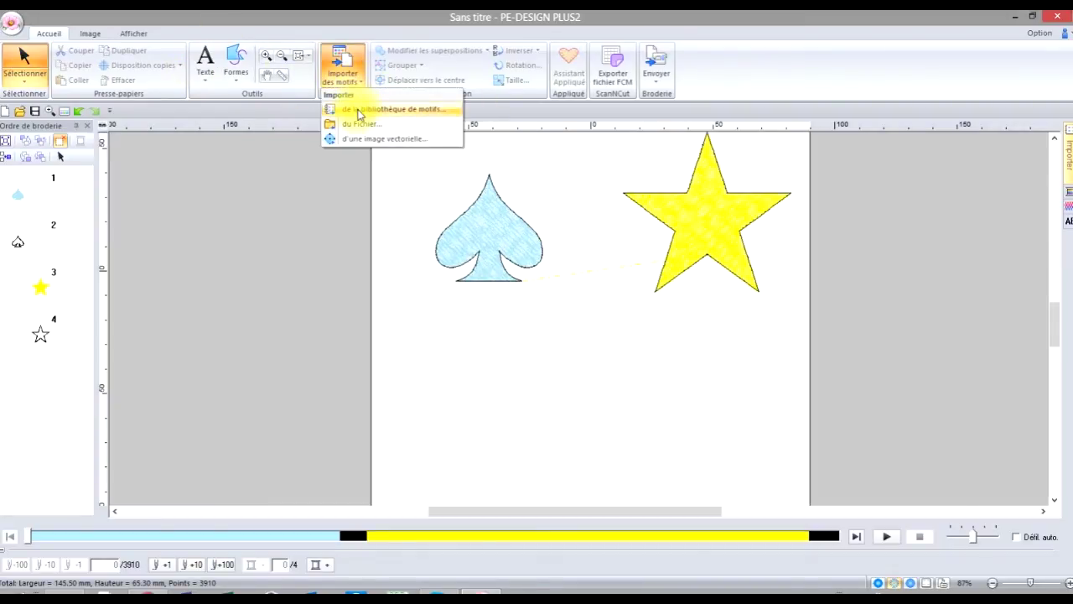
{"action": "left_click", "coordinate": [359, 110]}
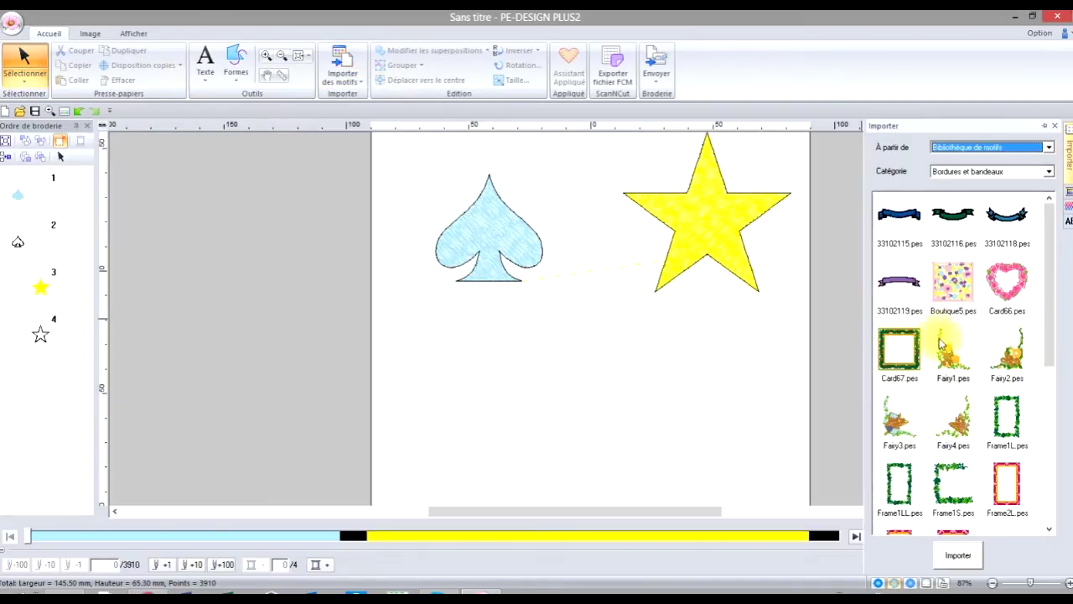
{"action": "left_click", "coordinate": [1047, 172]}
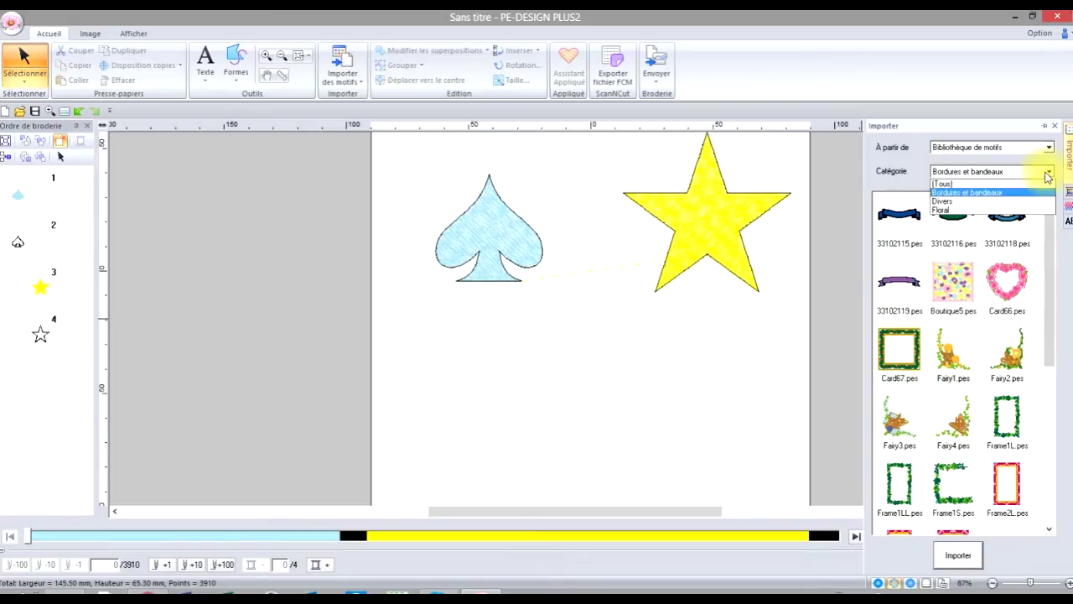
{"action": "left_click", "coordinate": [1025, 209]}
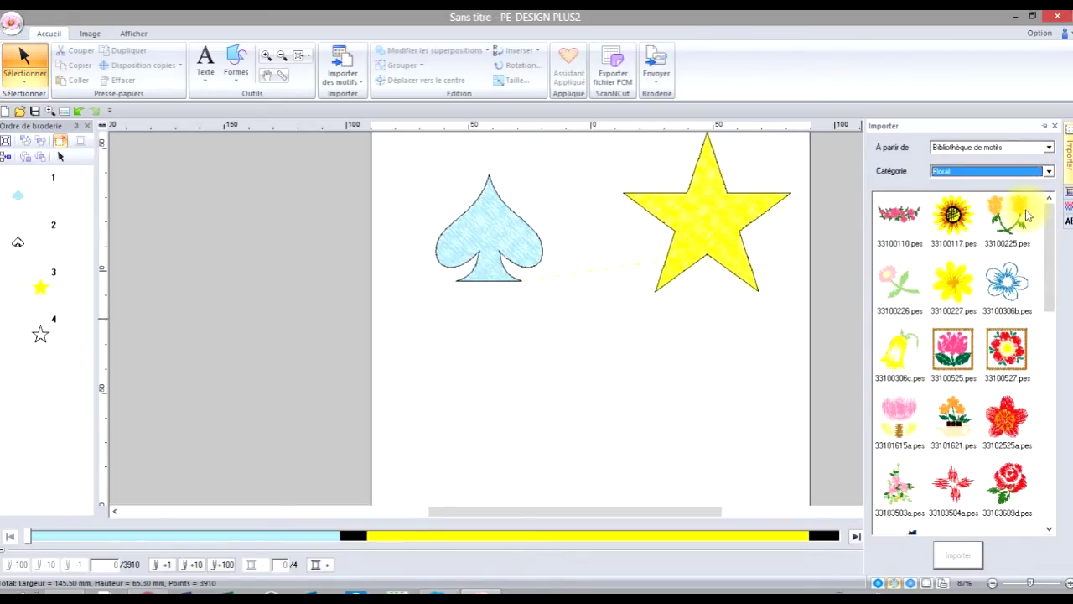
{"action": "double_click", "coordinate": [899, 287]}
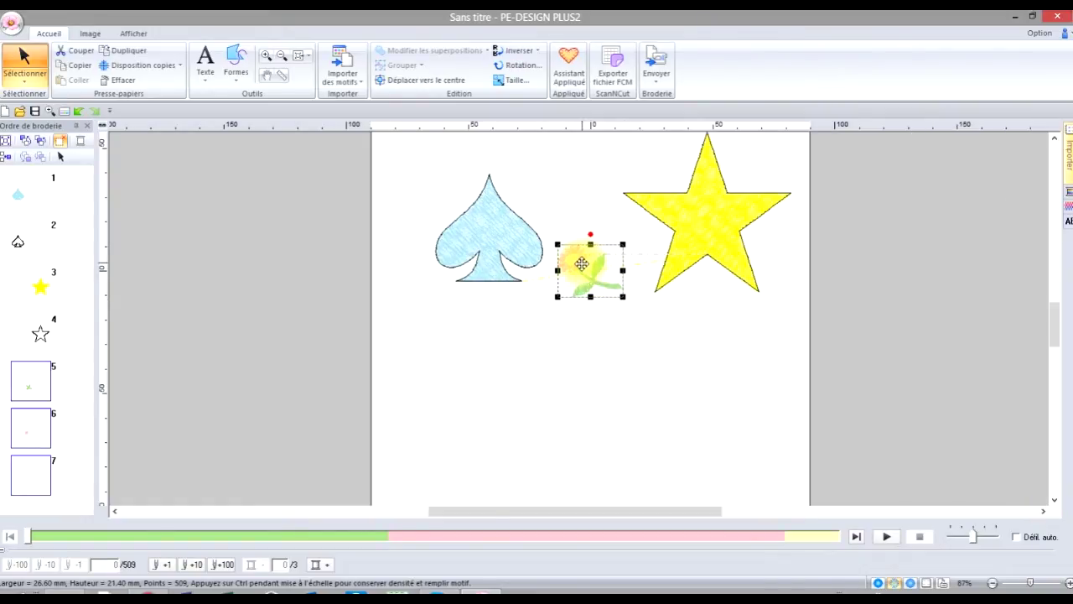
{"action": "left_click_drag", "start_coordinate": [582, 264], "coordinate": [546, 357]}
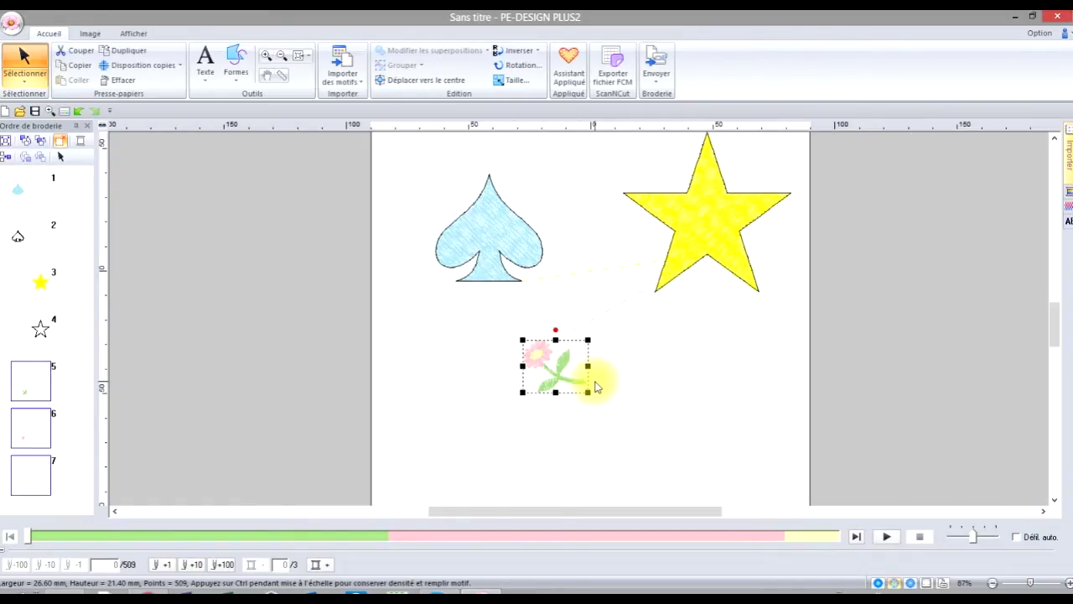
Flip the imported flower motif vertically and horizontally.
{"action": "left_click", "coordinate": [531, 53]}
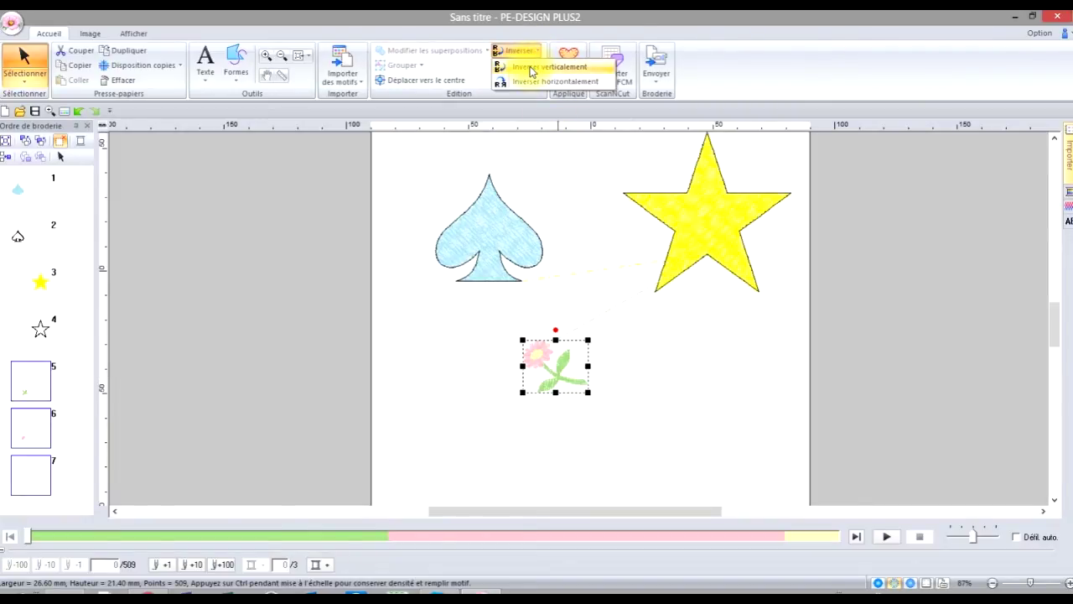
{"action": "left_click", "coordinate": [531, 69]}
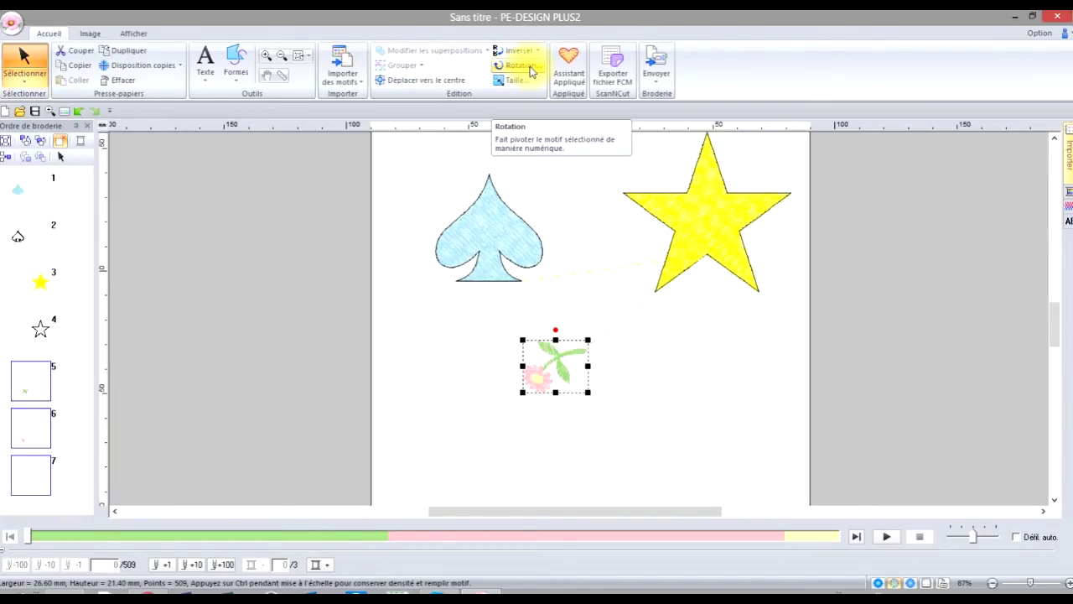
{"action": "left_click", "coordinate": [535, 52]}
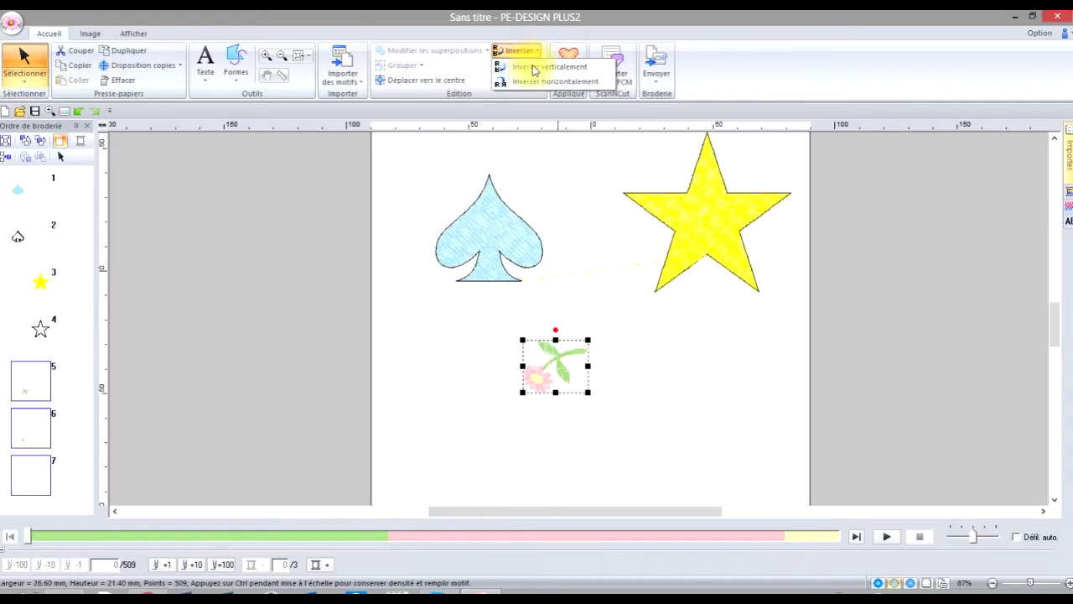
{"action": "left_click", "coordinate": [531, 83]}
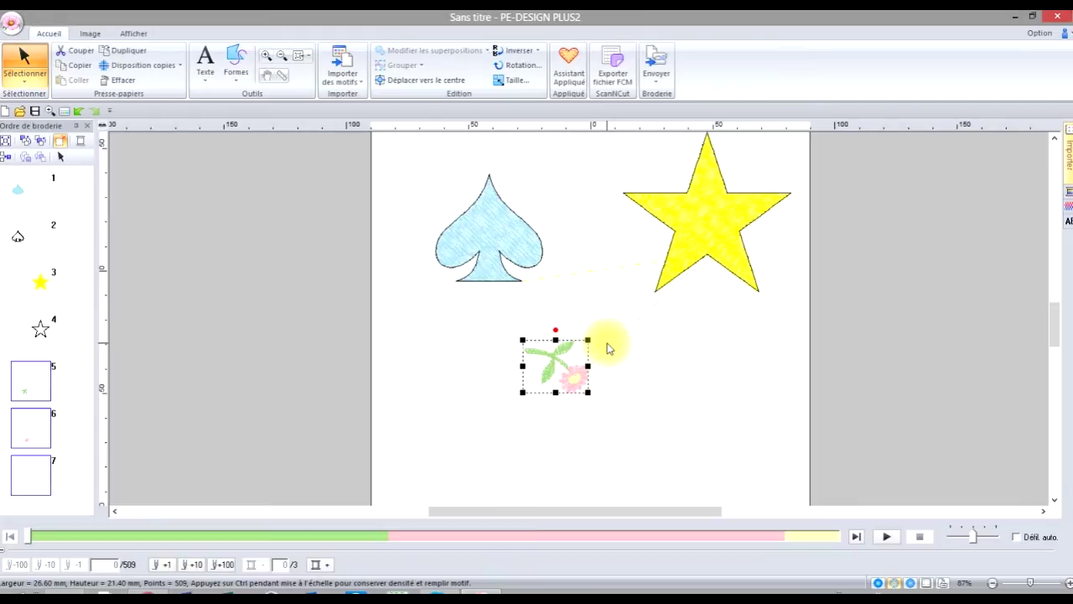
Undo both flips of the flower motif and rotate it by 74 degrees with Rotation, previewing the result before applying it.
{"action": "left_click", "coordinate": [79, 111]}
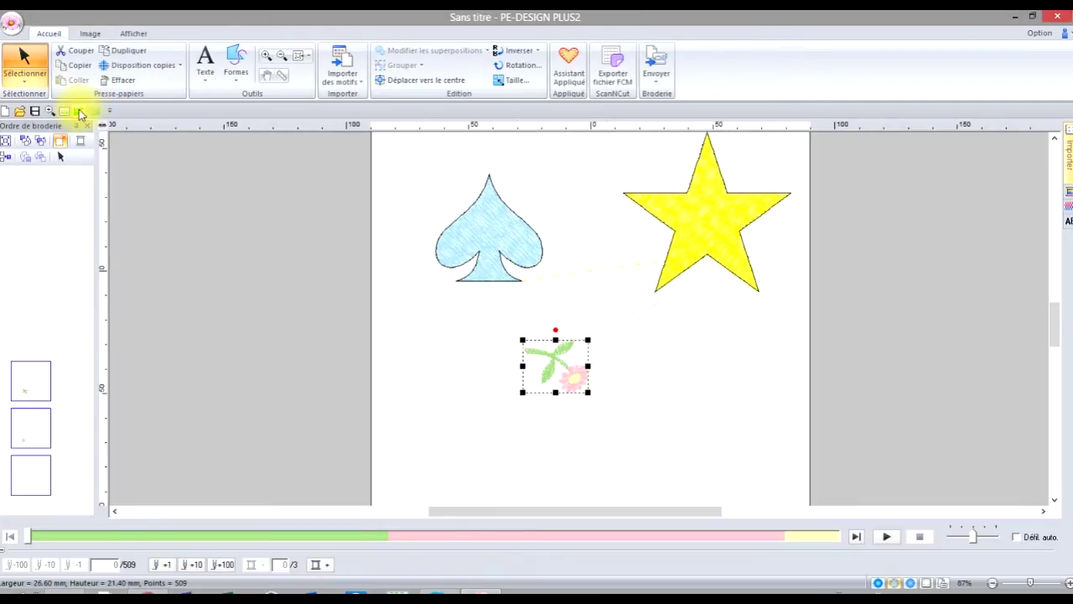
{"action": "left_click", "coordinate": [80, 112]}
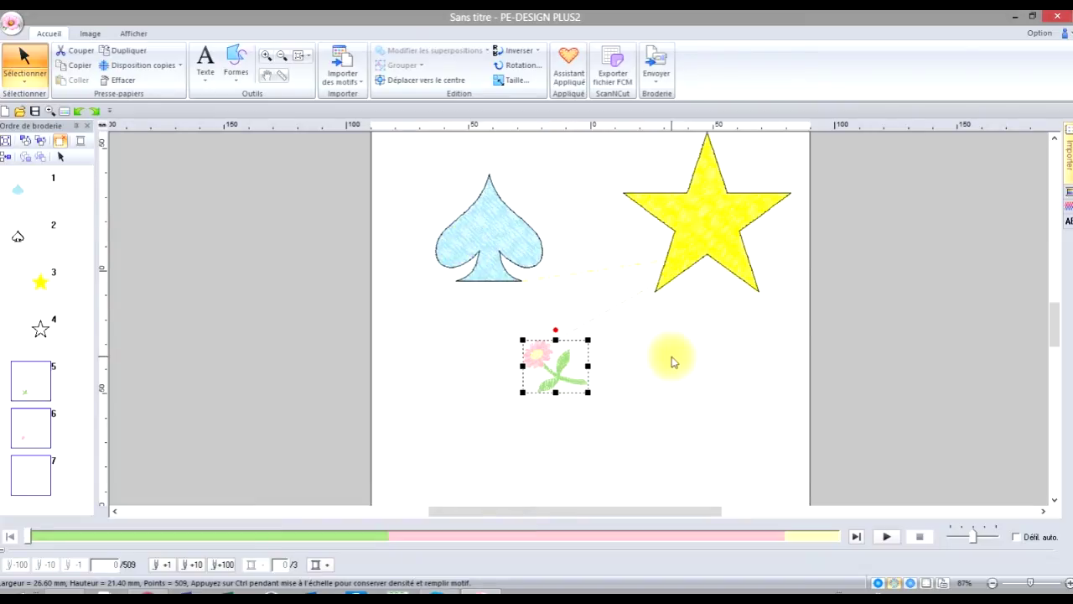
{"action": "left_click", "coordinate": [522, 67]}
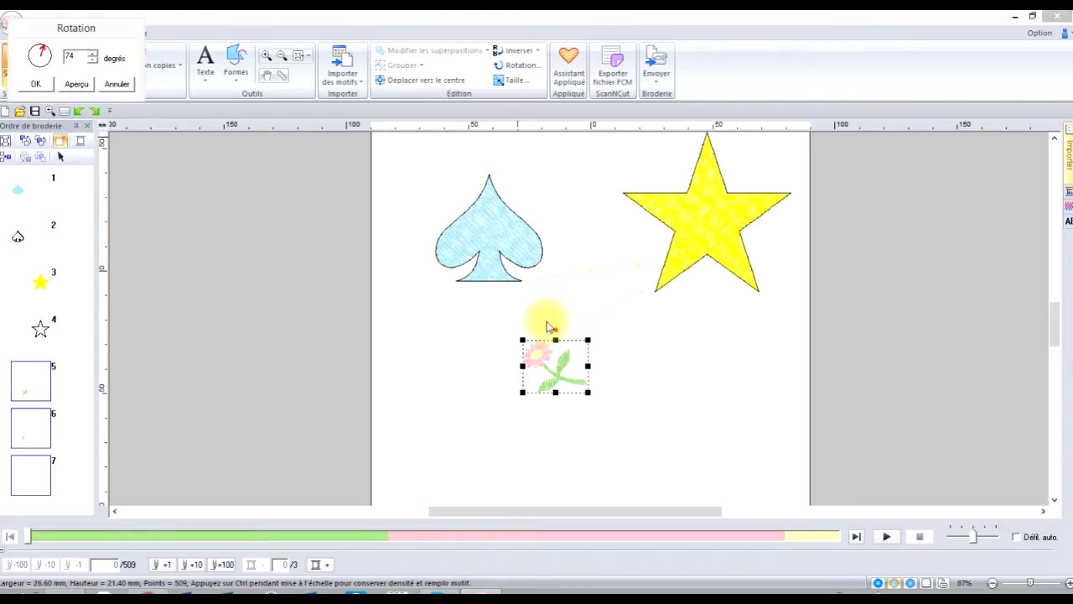
{"action": "left_click", "coordinate": [83, 87]}
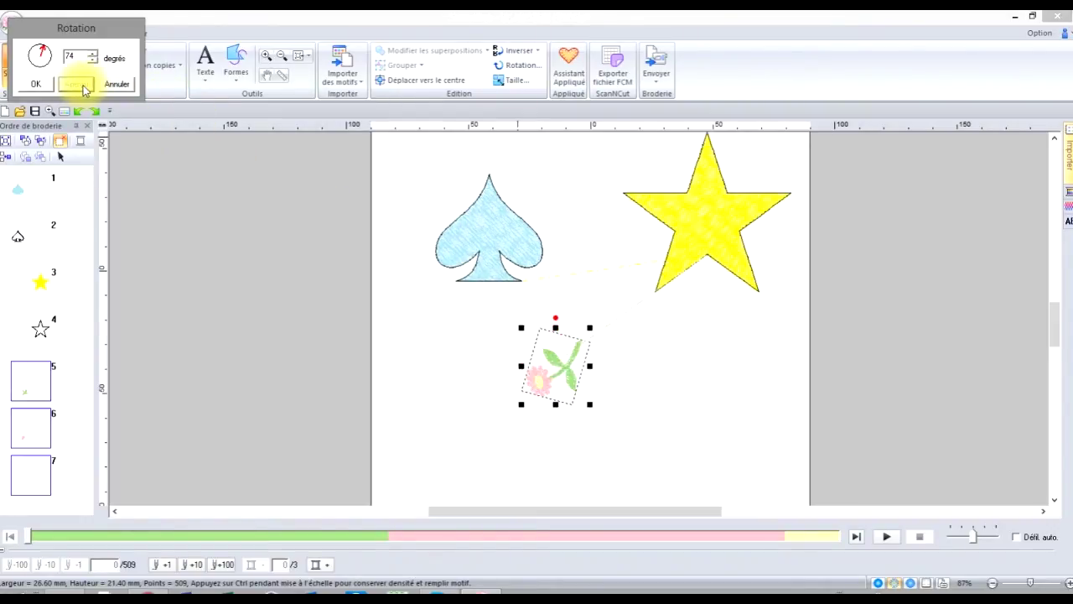
{"action": "left_click", "coordinate": [37, 87]}
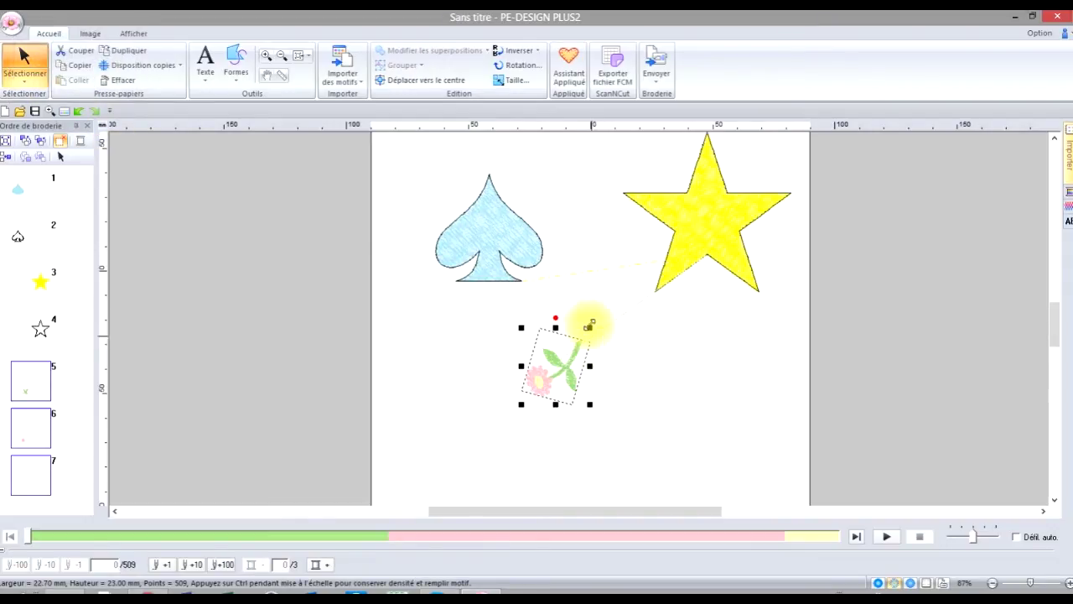
Rotate the flower motif freehand by about 180 degrees using its rotation handle, and deselect it.
{"action": "left_click_drag", "start_coordinate": [555, 317], "coordinate": [559, 436]}
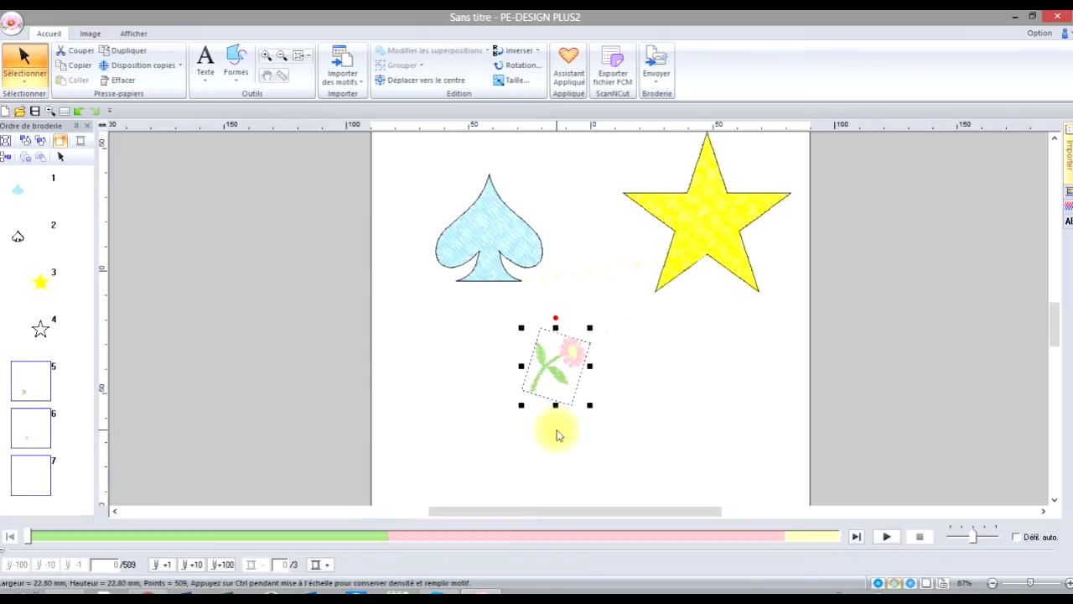
{"action": "left_click", "coordinate": [639, 431]}
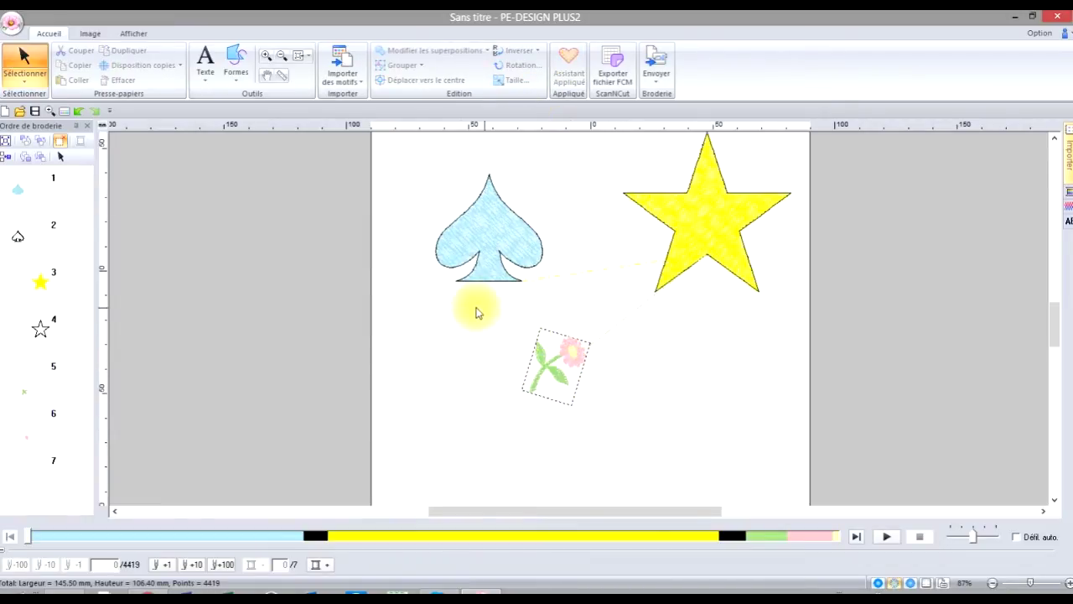
Reselect the flower motif below the spade and open its Taille settings.
{"action": "left_click", "coordinate": [29, 76]}
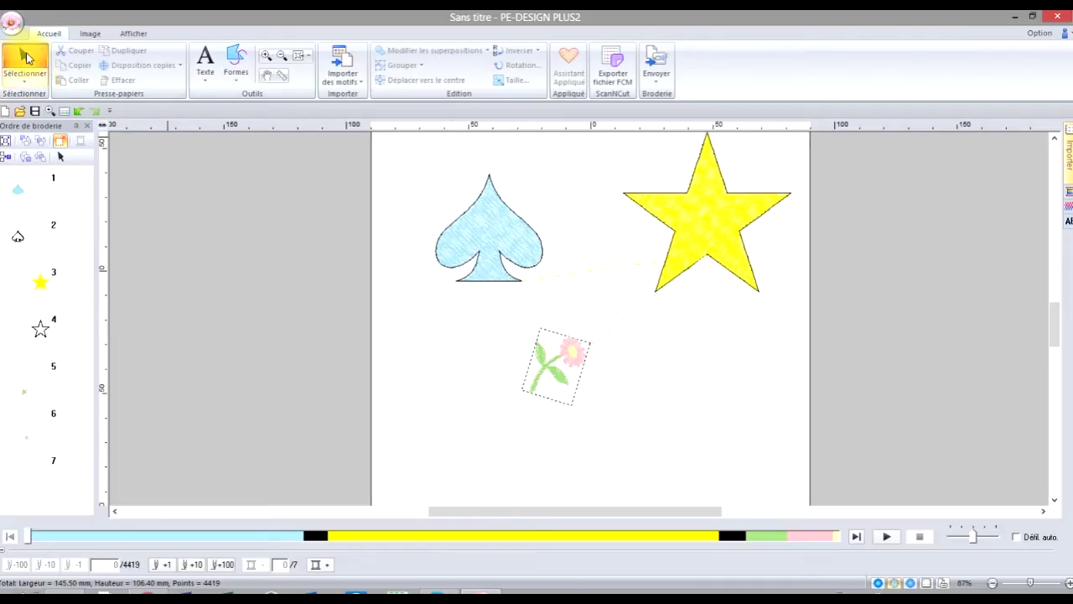
{"action": "left_click", "coordinate": [552, 373]}
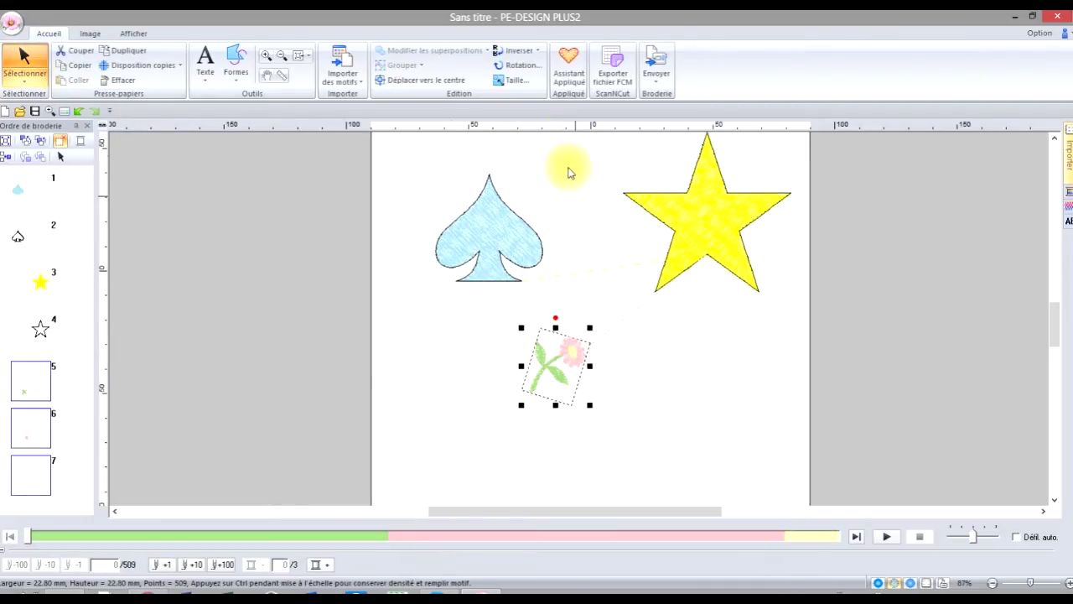
{"action": "left_click", "coordinate": [513, 81]}
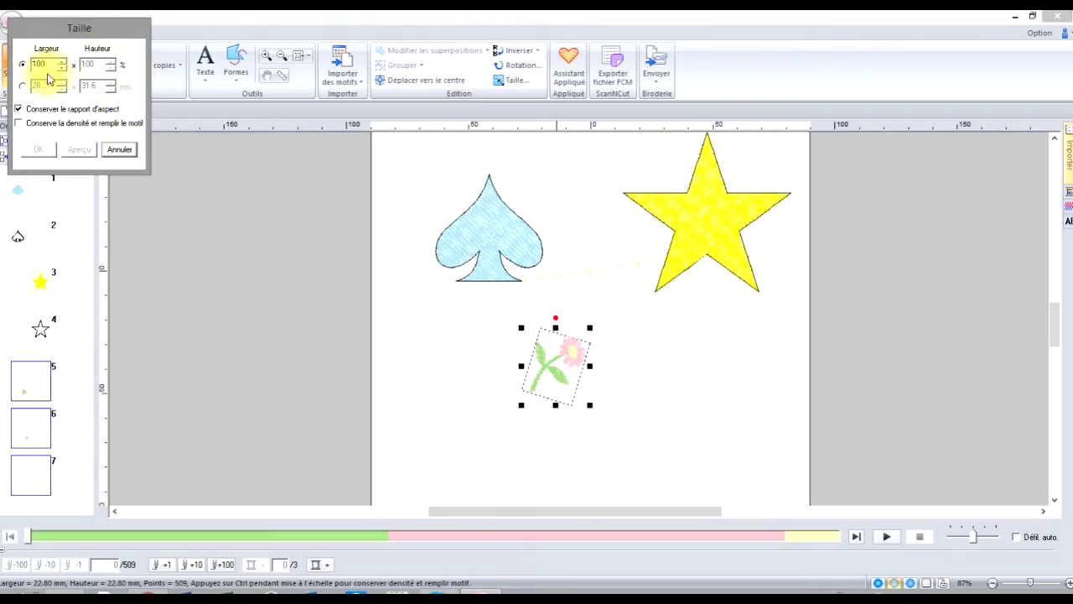
Scale the flower design to 108 % in width and height with the aspect ratio kept, previewing the new size before applying it.
{"action": "left_click", "coordinate": [23, 86]}
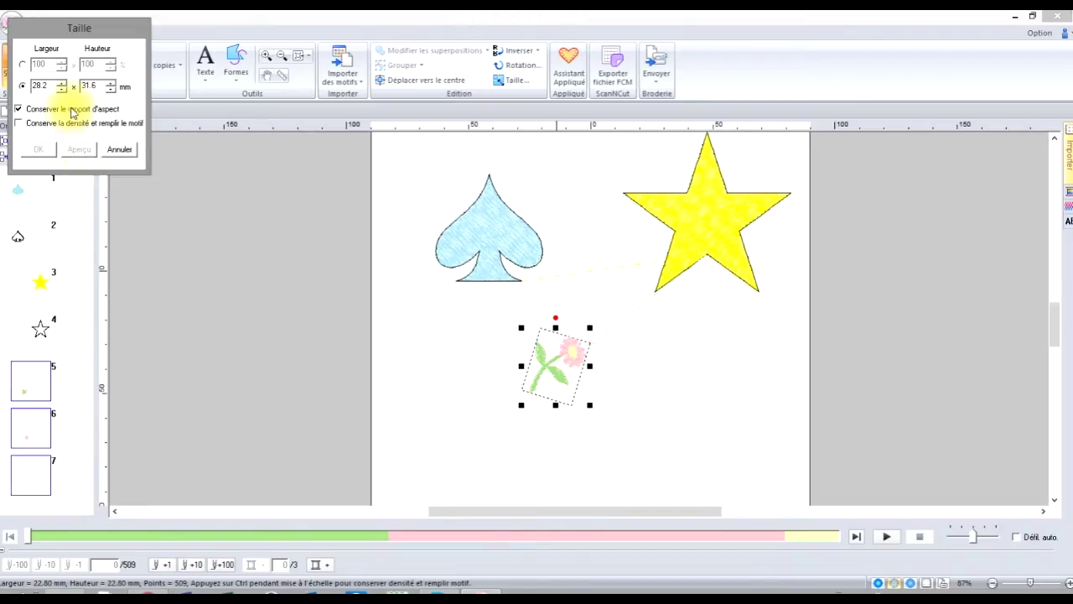
{"action": "left_click", "coordinate": [22, 65]}
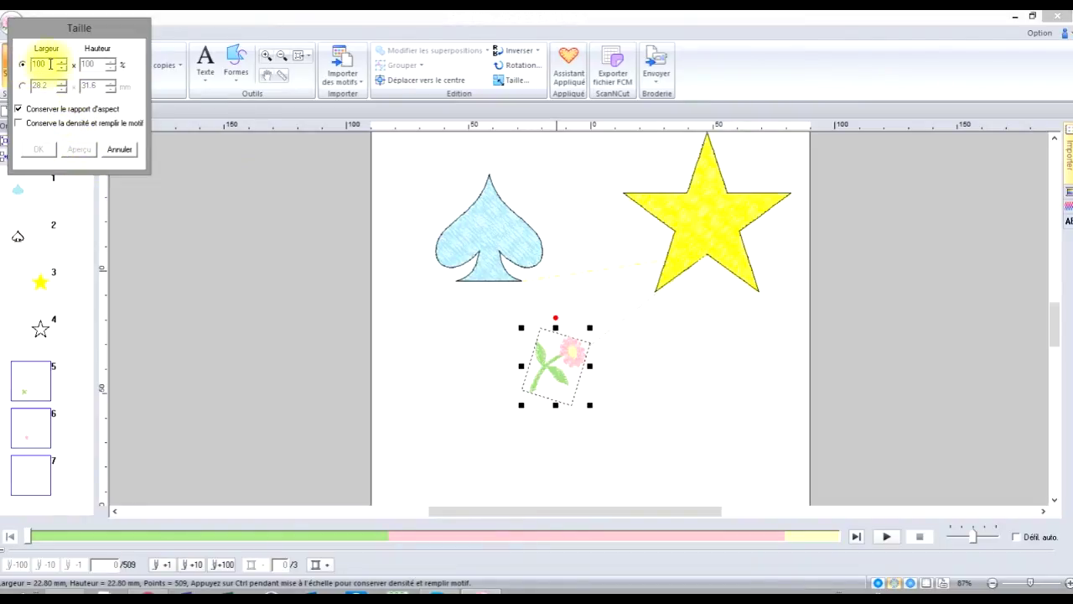
{"action": "left_click", "coordinate": [62, 61]}
{"action": "left_click", "coordinate": [62, 61]}
{"action": "left_click", "coordinate": [62, 62]}
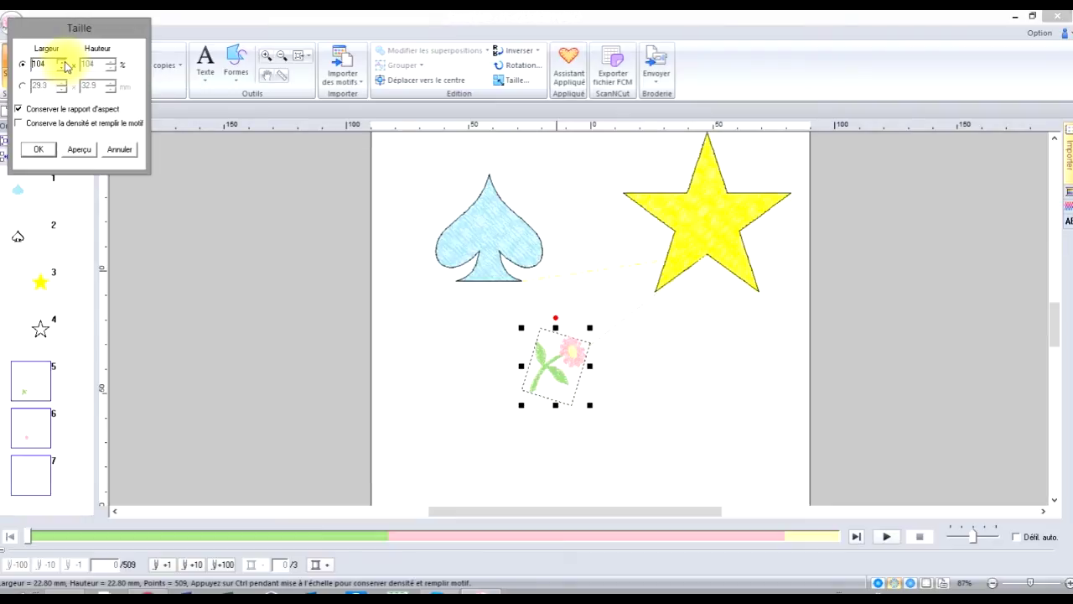
{"action": "left_click", "coordinate": [80, 151]}
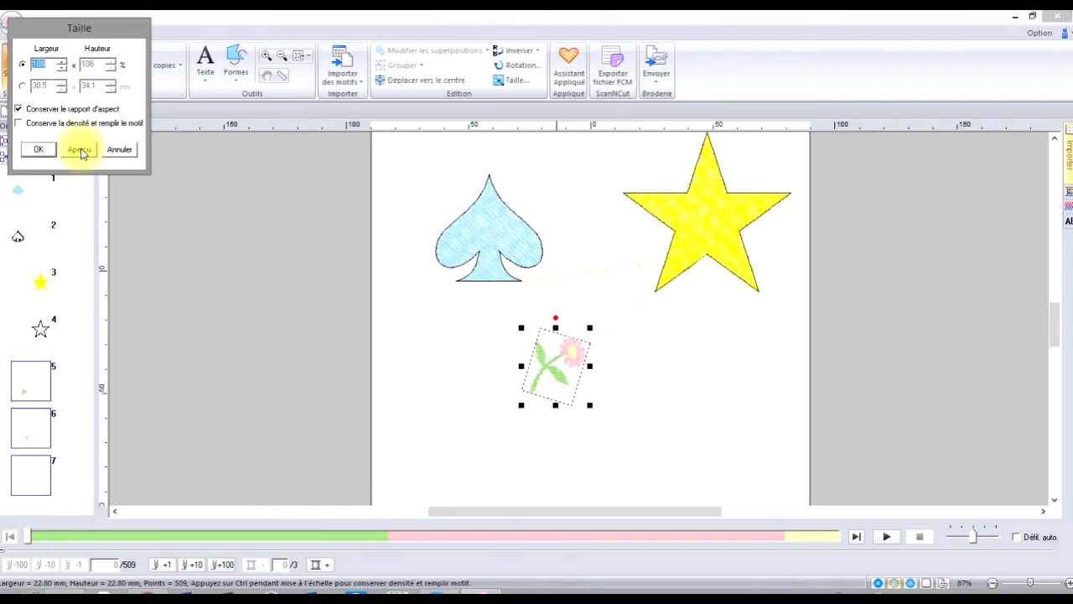
{"action": "left_click", "coordinate": [79, 150]}
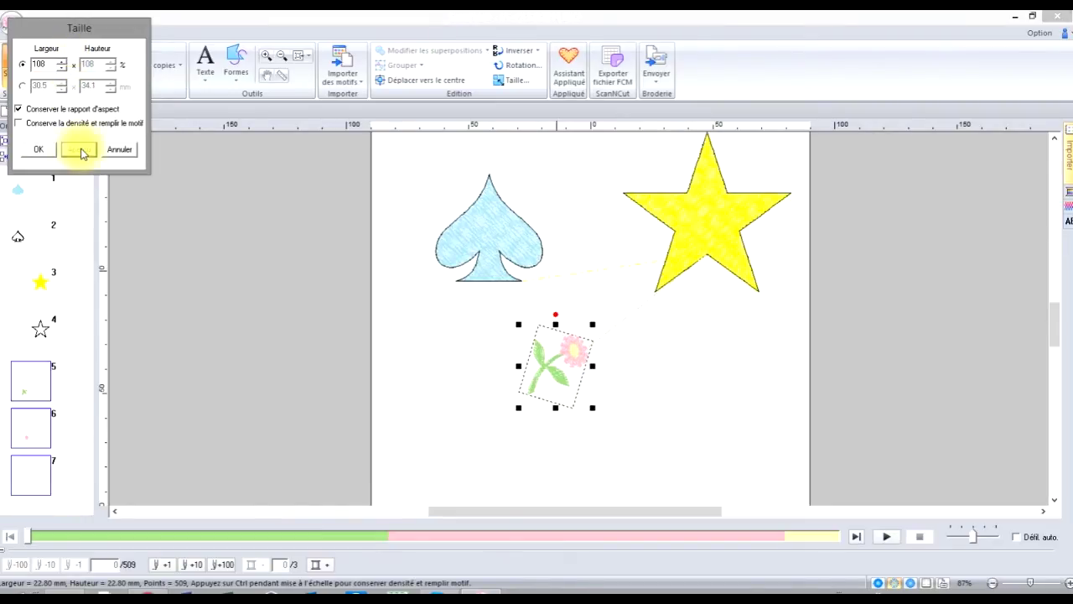
{"action": "left_click", "coordinate": [37, 150]}
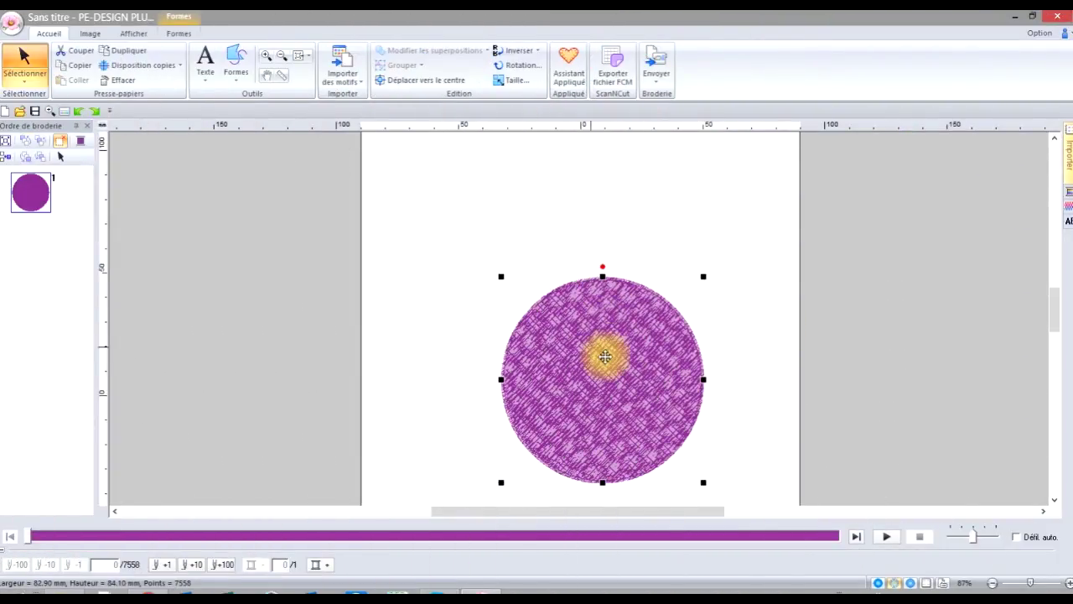
Try an appliqué of the purple circle with the output design set to Remplacer, and undo the conversion.
{"action": "left_click", "coordinate": [570, 67]}
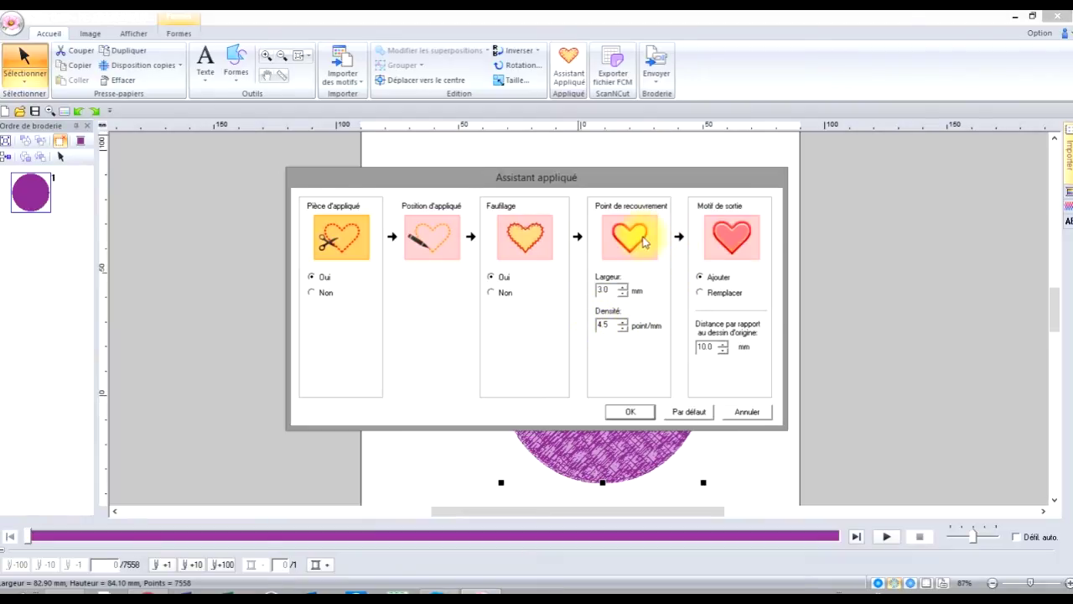
{"action": "left_click", "coordinate": [700, 293]}
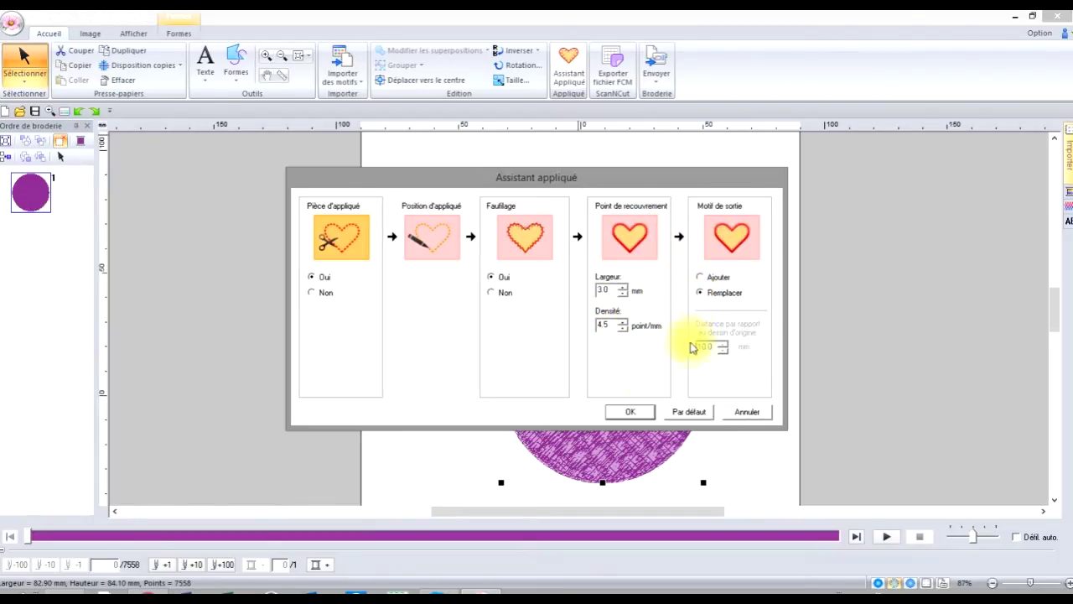
{"action": "left_click", "coordinate": [631, 413]}
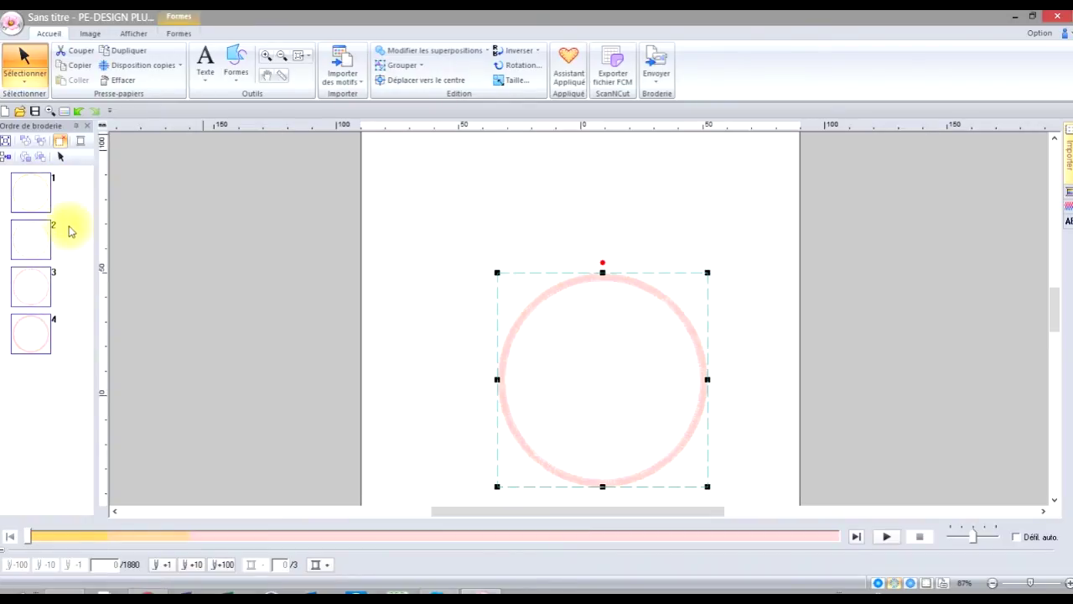
{"action": "left_click", "coordinate": [81, 112]}
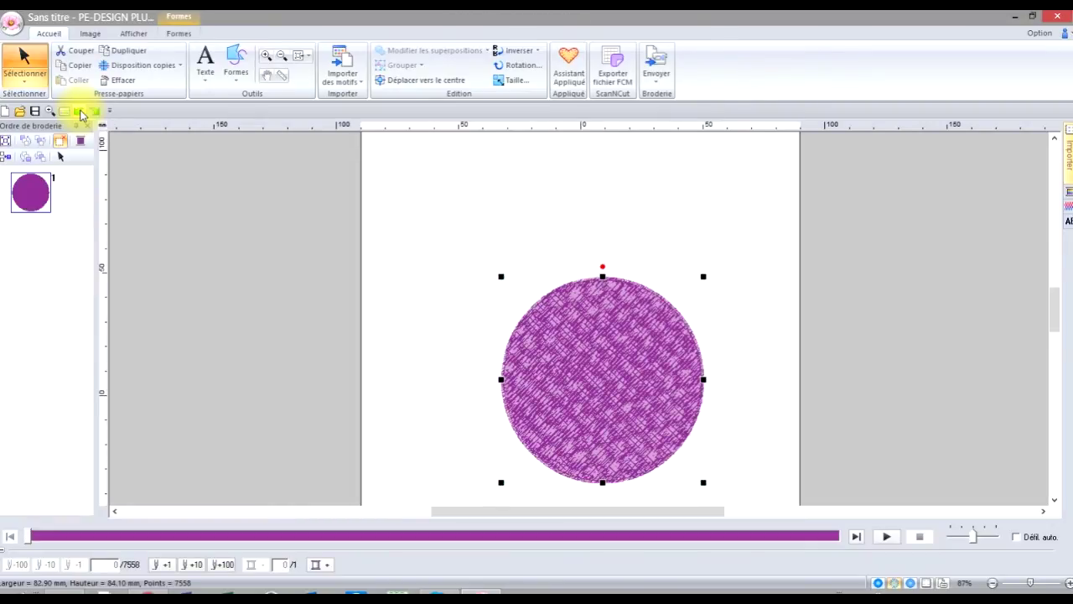
Generate an appliqué from the purple circle with the output set to Ajouter, at 10.0 mm from the original design.
{"action": "left_click", "coordinate": [569, 63]}
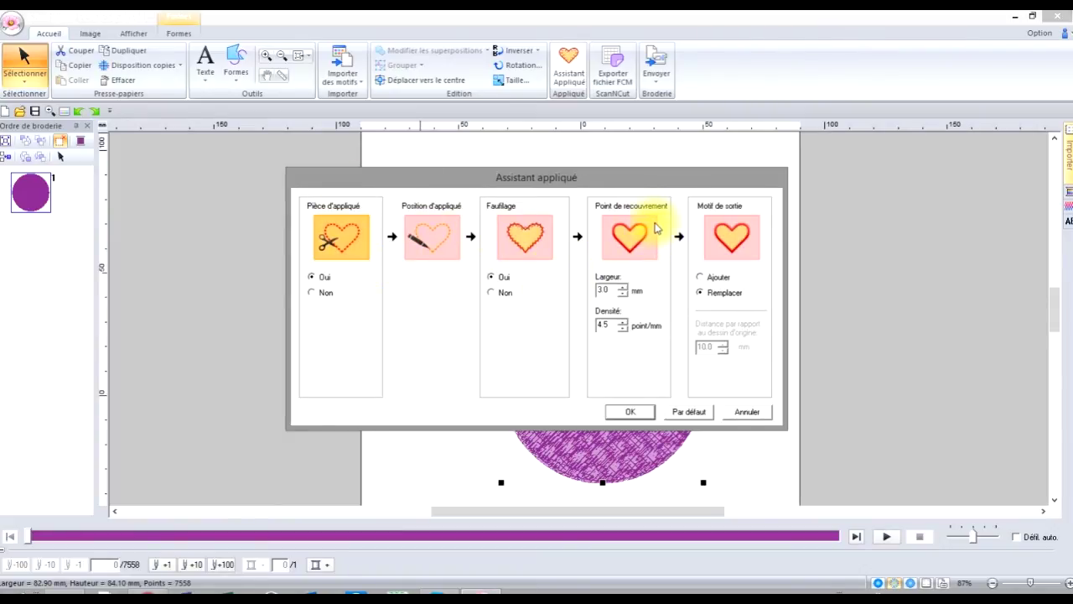
{"action": "left_click", "coordinate": [701, 278]}
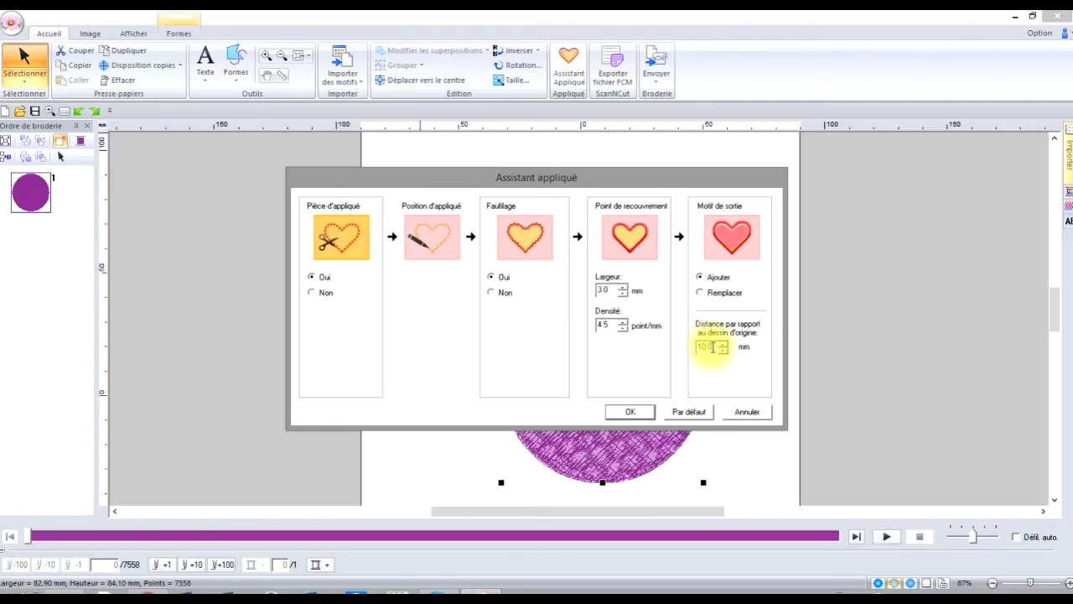
{"action": "left_click", "coordinate": [629, 412]}
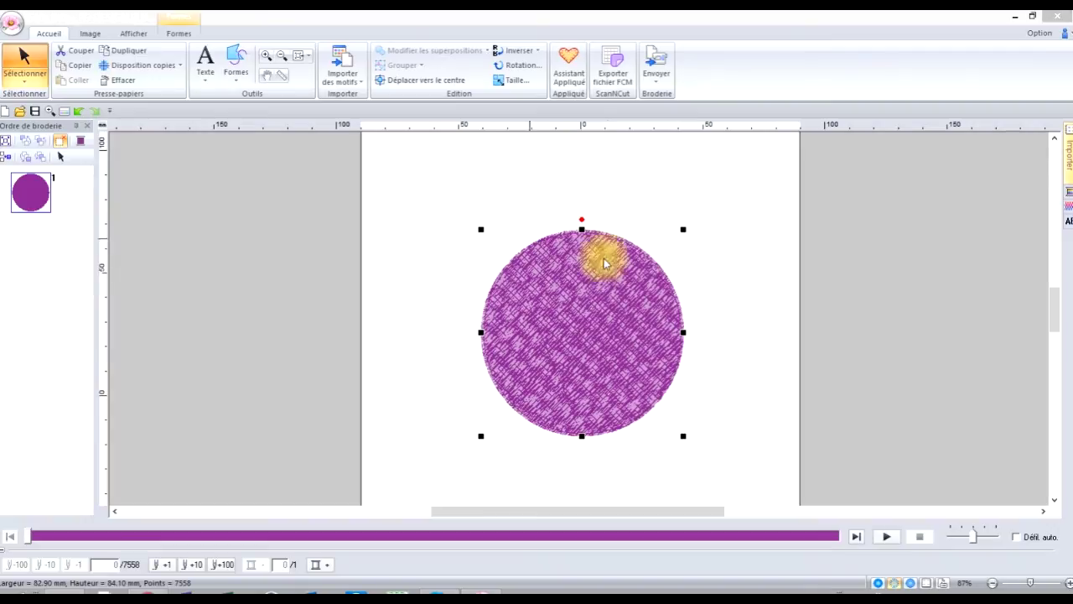
Start an FCM export of the circle for ScanNCut and set the cut line's offset spacing to 0.0 mm.
{"action": "left_click", "coordinate": [612, 67]}
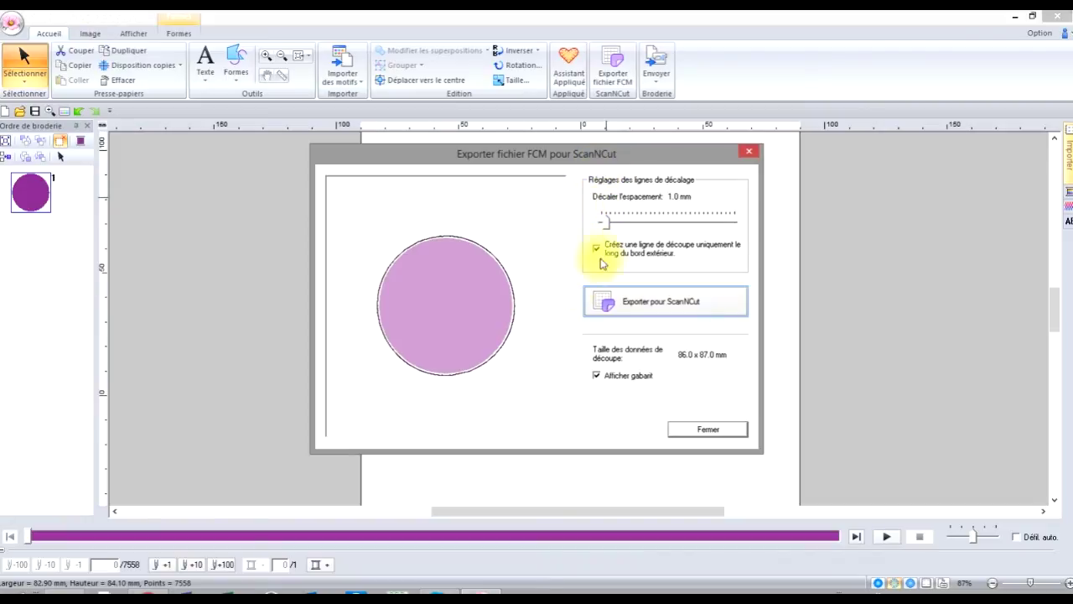
{"action": "left_click_drag", "start_coordinate": [607, 222], "coordinate": [624, 225]}
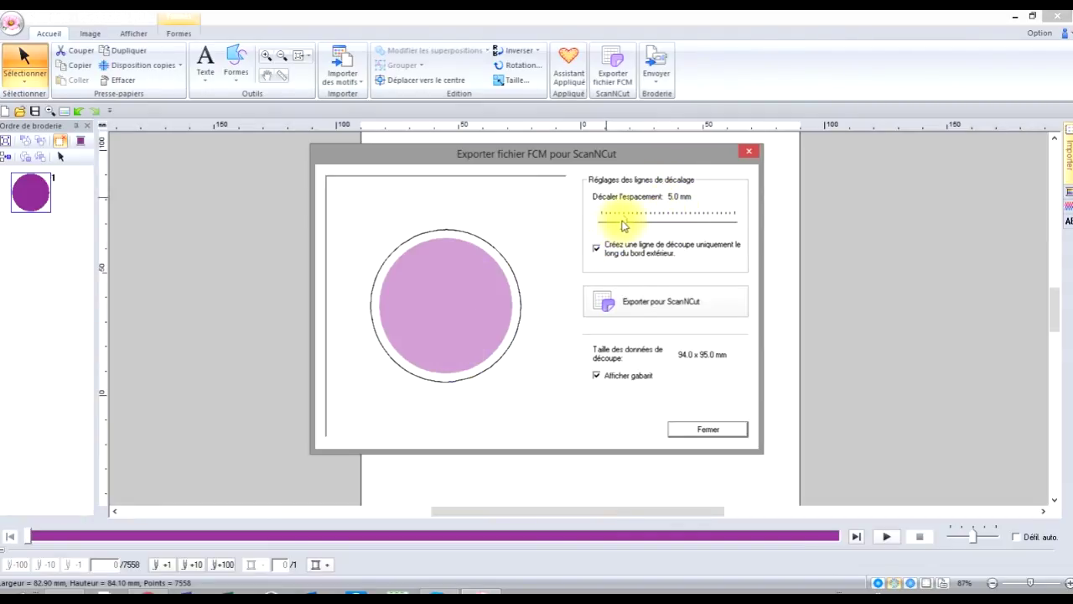
{"action": "left_click_drag", "start_coordinate": [623, 224], "coordinate": [603, 227]}
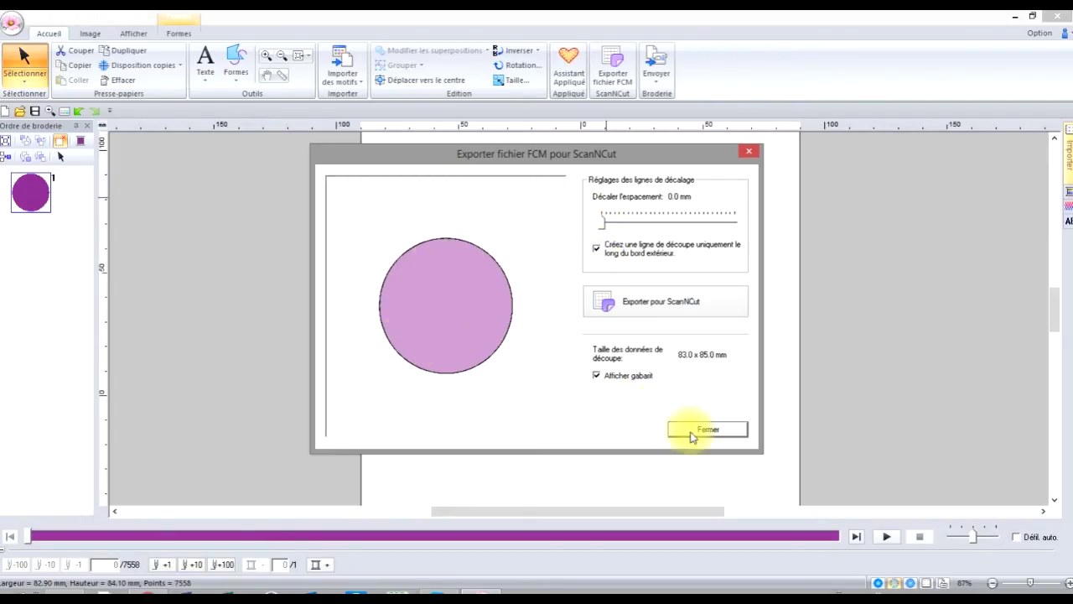
Export the circle's cutting data for ScanNCut as Cercle.fcm in the SCANCUT folder, replacing the existing file, and close the export dialog.
{"action": "left_click", "coordinate": [671, 308]}
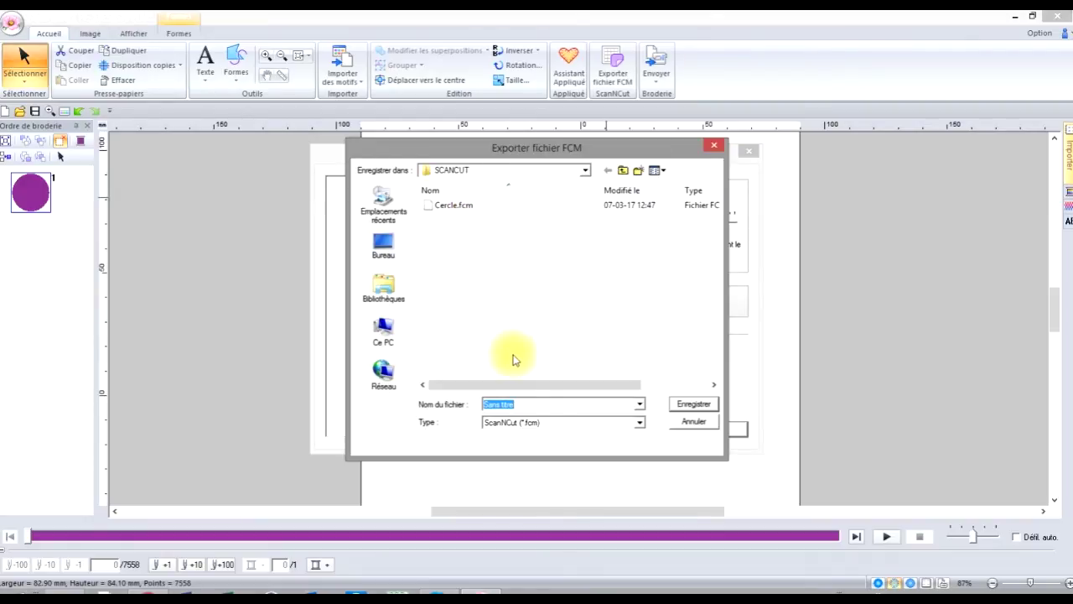
{"action": "left_click", "coordinate": [452, 209]}
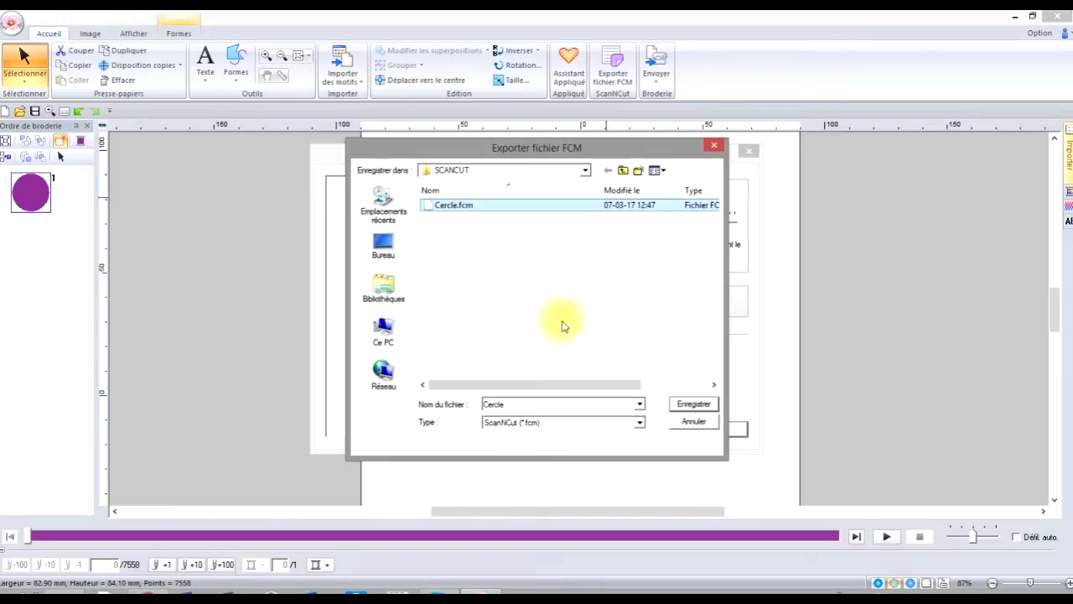
{"action": "left_click", "coordinate": [693, 403]}
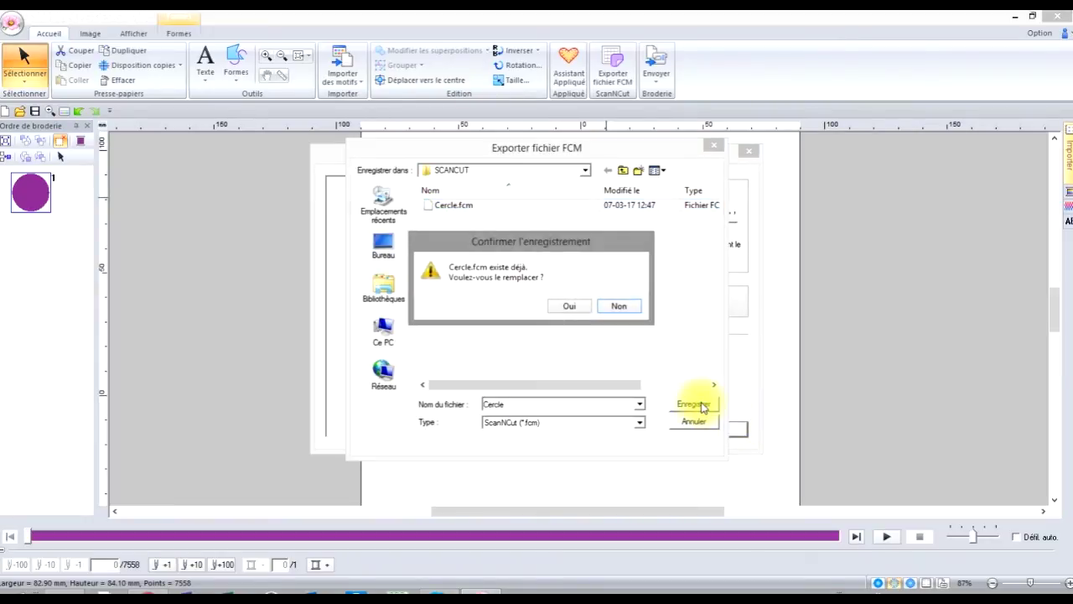
{"action": "left_click", "coordinate": [570, 307]}
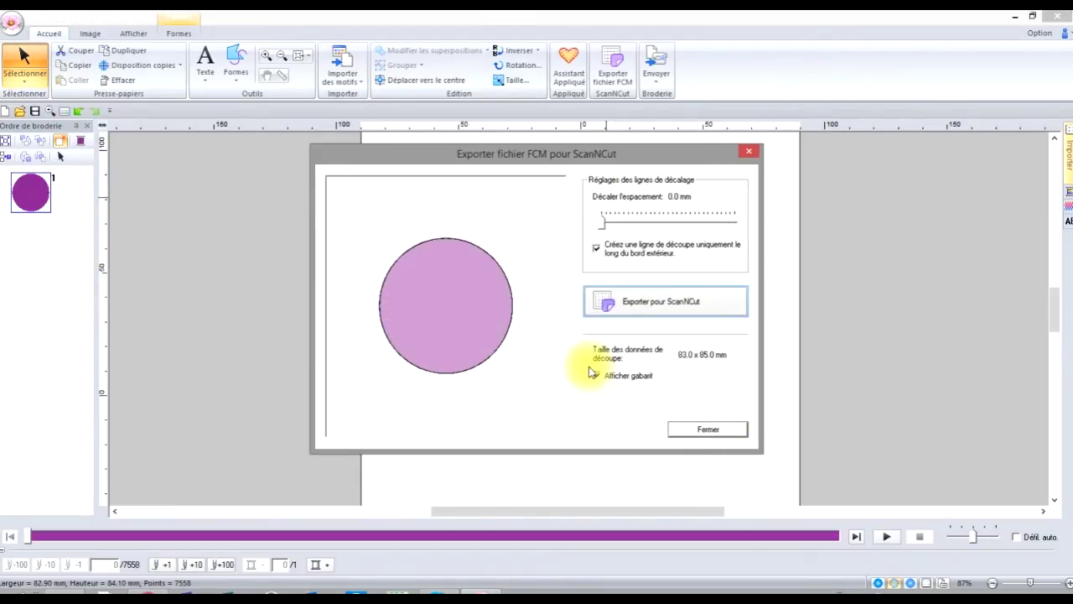
{"action": "left_click", "coordinate": [595, 374]}
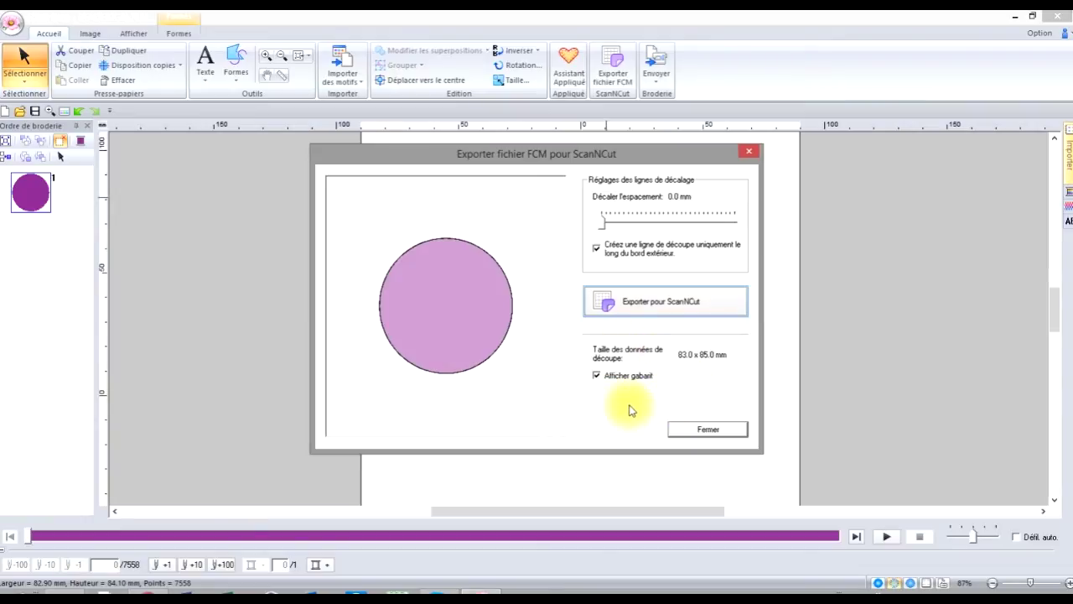
{"action": "left_click", "coordinate": [709, 431]}
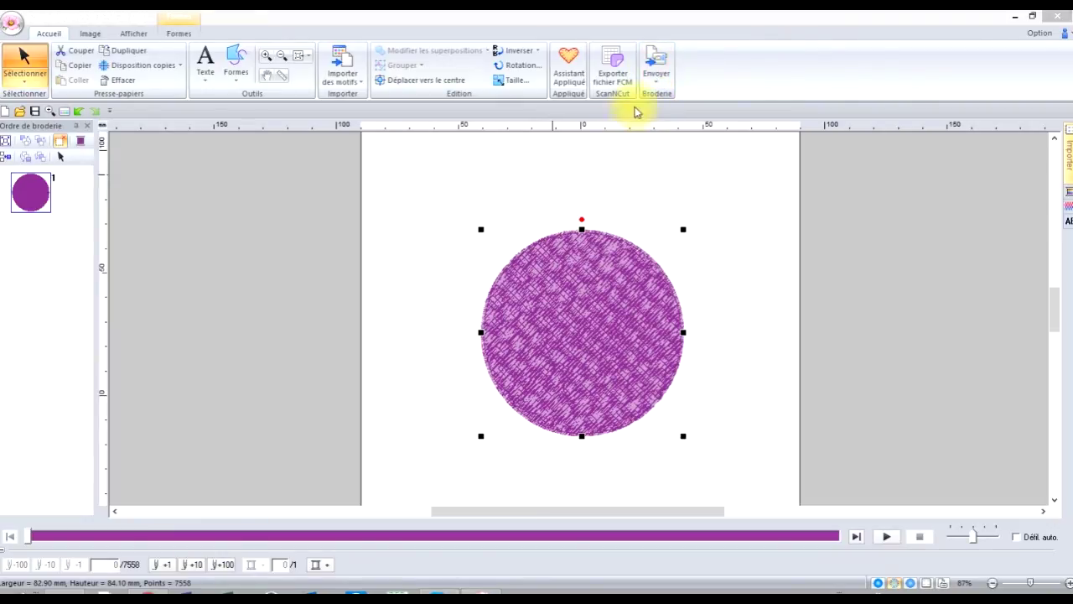
{"action": "left_click", "coordinate": [658, 84]}
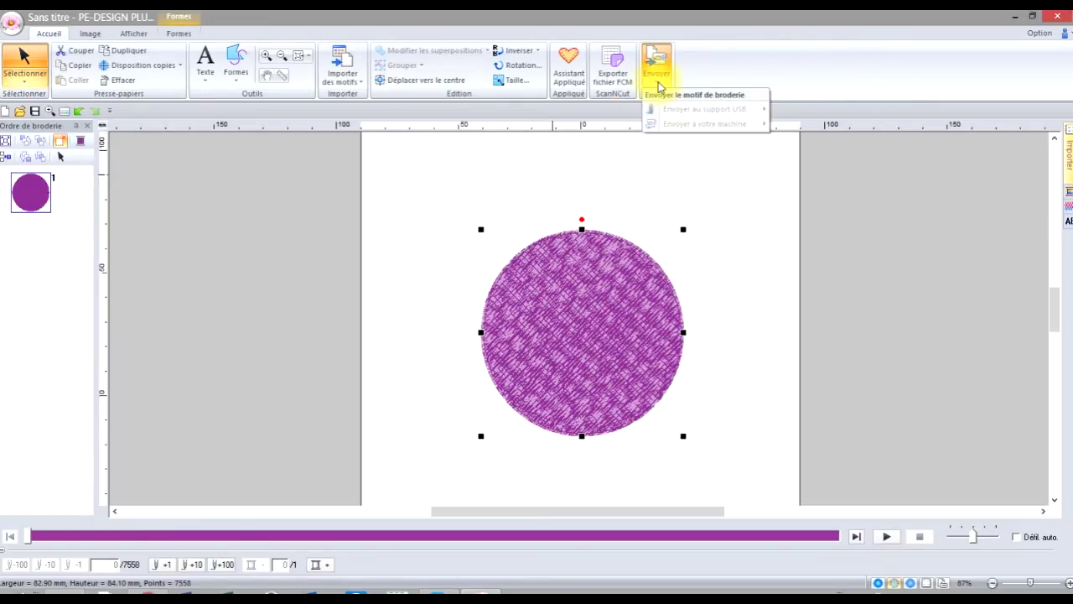
{"action": "mouse_move", "coordinate": [668, 112]}
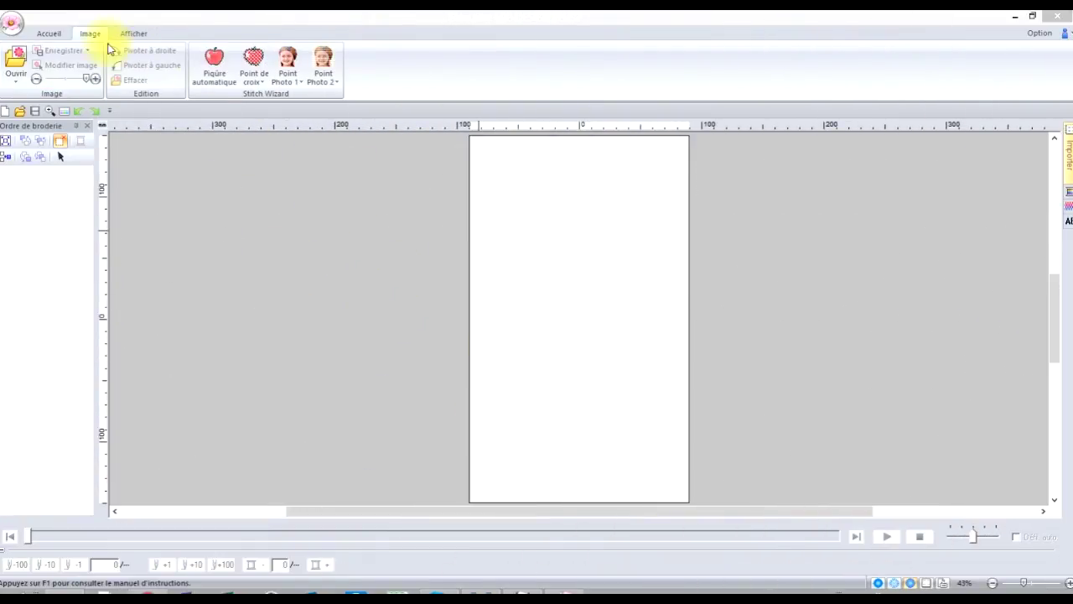
Open the apple image from the ClipArt folder on the design page.
{"action": "left_click", "coordinate": [18, 82]}
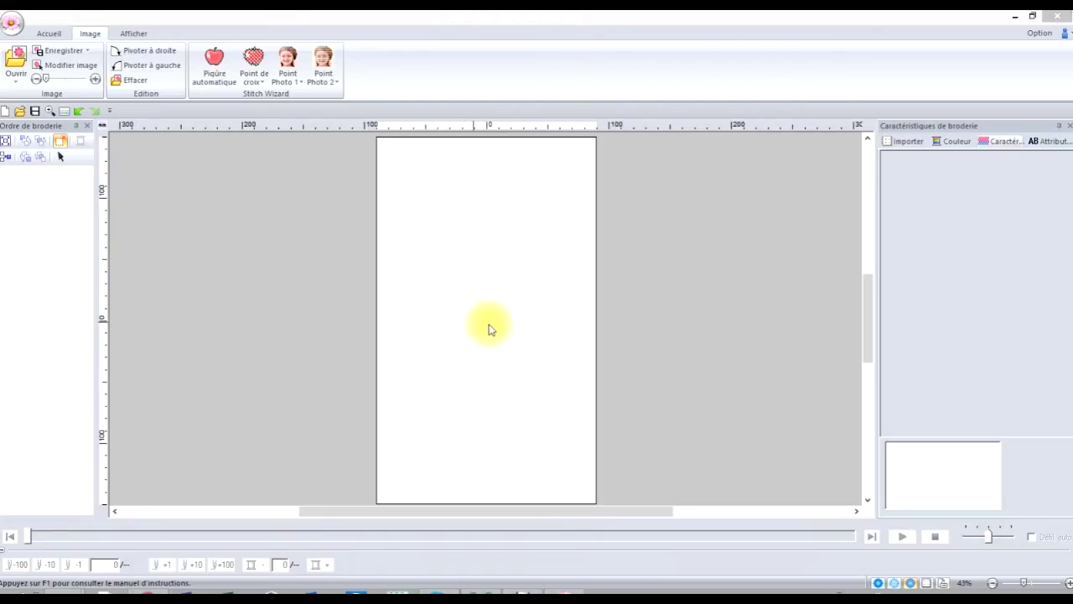
{"action": "left_click", "coordinate": [17, 78]}
{"action": "left_click", "coordinate": [35, 110]}
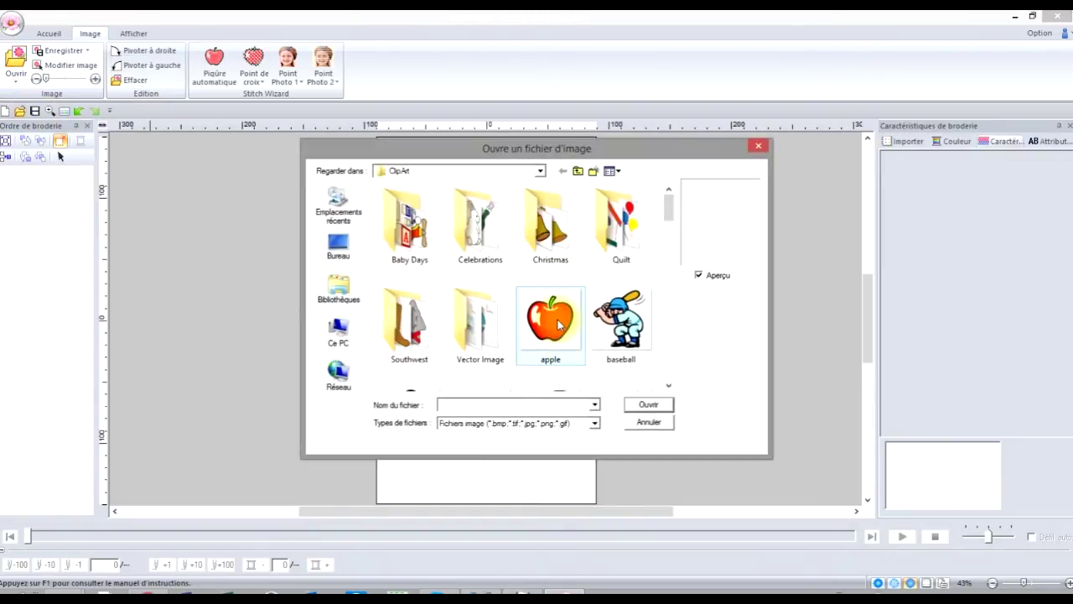
{"action": "left_click", "coordinate": [550, 319]}
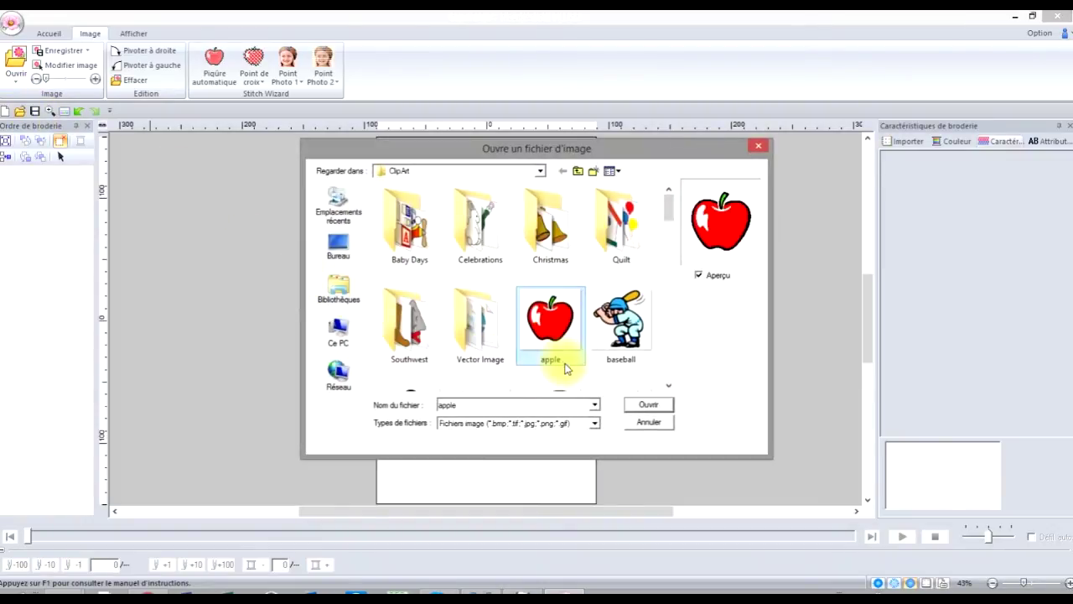
{"action": "left_click", "coordinate": [646, 405]}
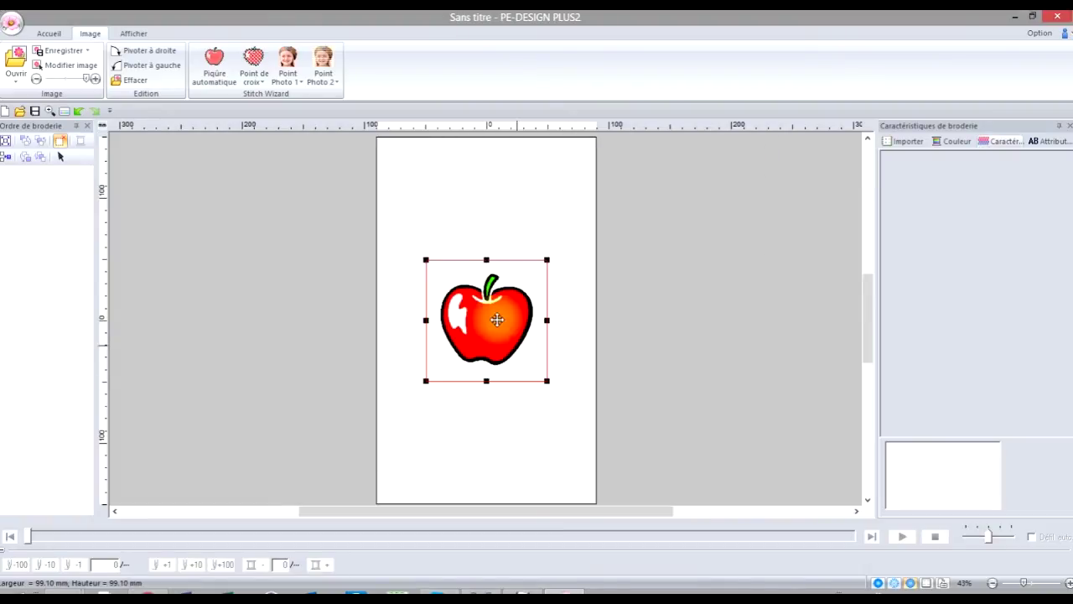
Start automatic punching of the apple image, tighten the rectangular mask on all four sides around the apple, and accept the mask.
{"action": "left_click", "coordinate": [213, 80]}
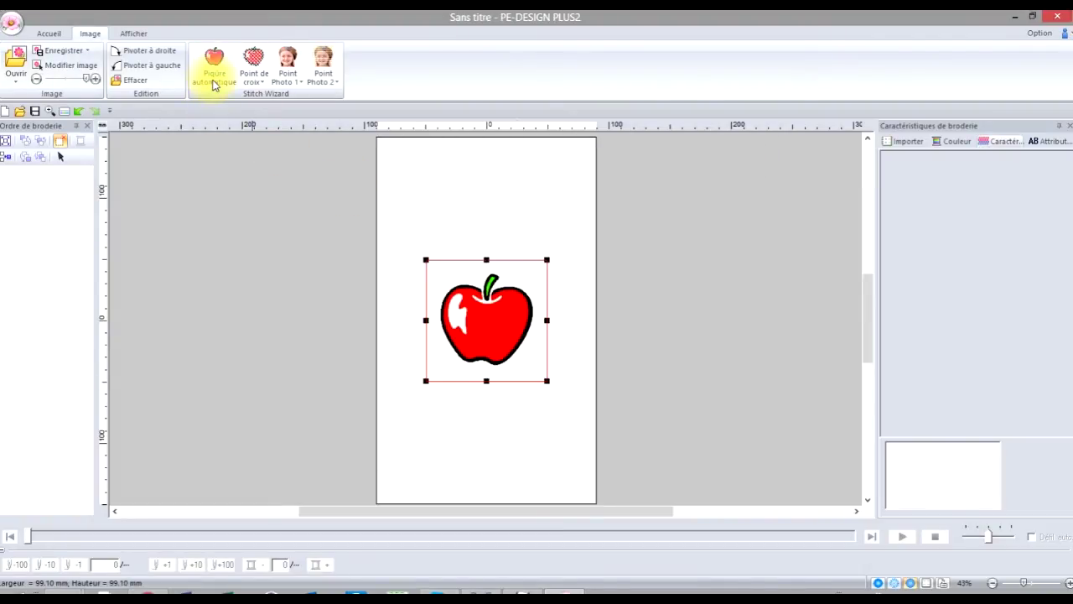
{"action": "left_click", "coordinate": [213, 81]}
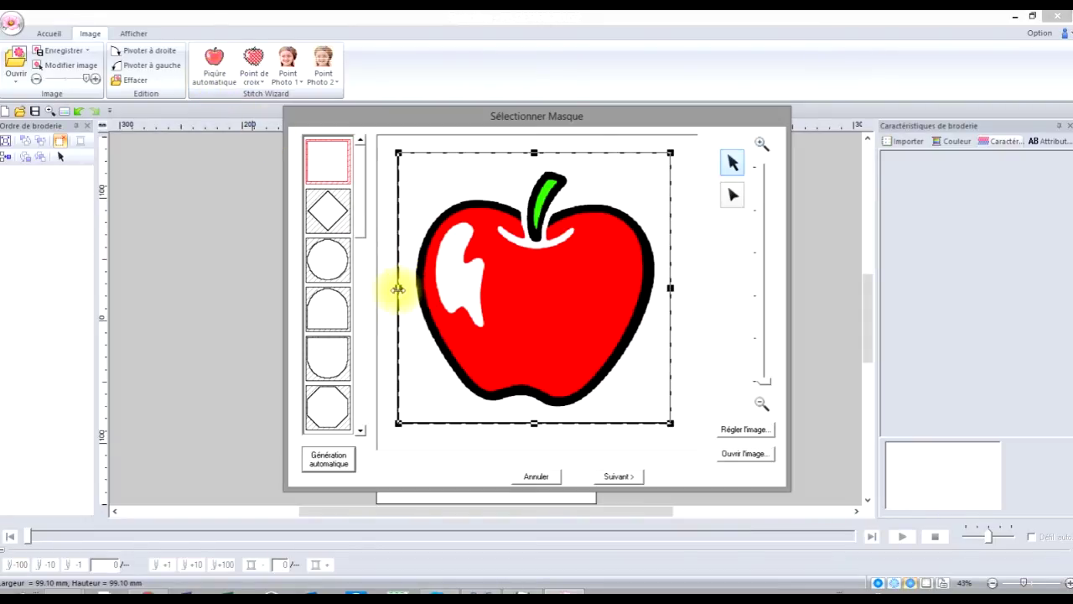
{"action": "mouse_move", "coordinate": [398, 288]}
{"action": "left_mouse_down"}
{"action": "mouse_move", "coordinate": [388, 287]}
{"action": "mouse_move", "coordinate": [409, 288]}
{"action": "left_mouse_up"}
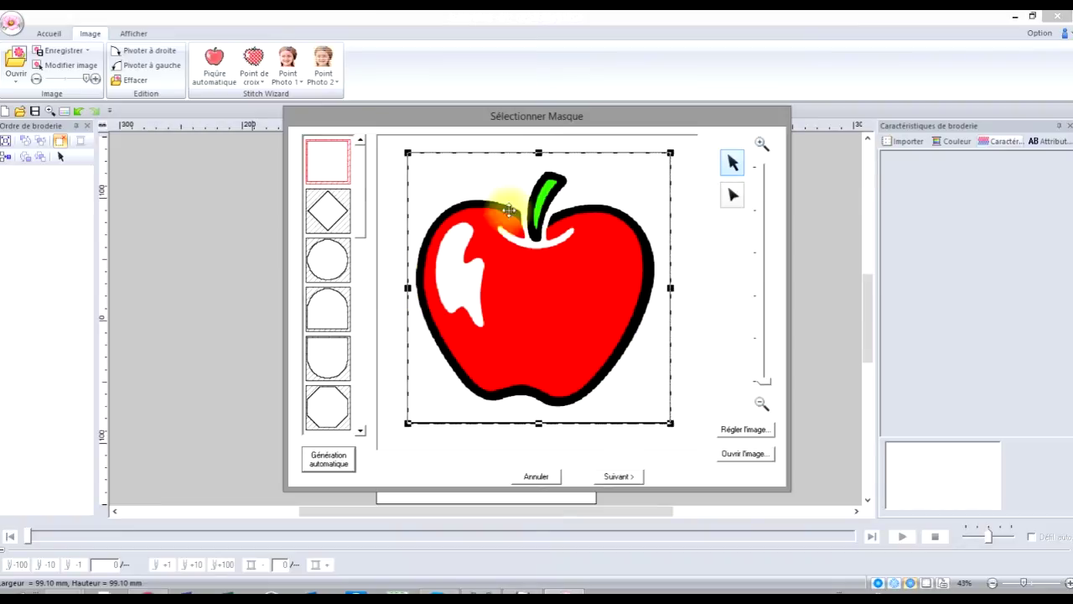
{"action": "left_click_drag", "start_coordinate": [538, 152], "coordinate": [539, 159]}
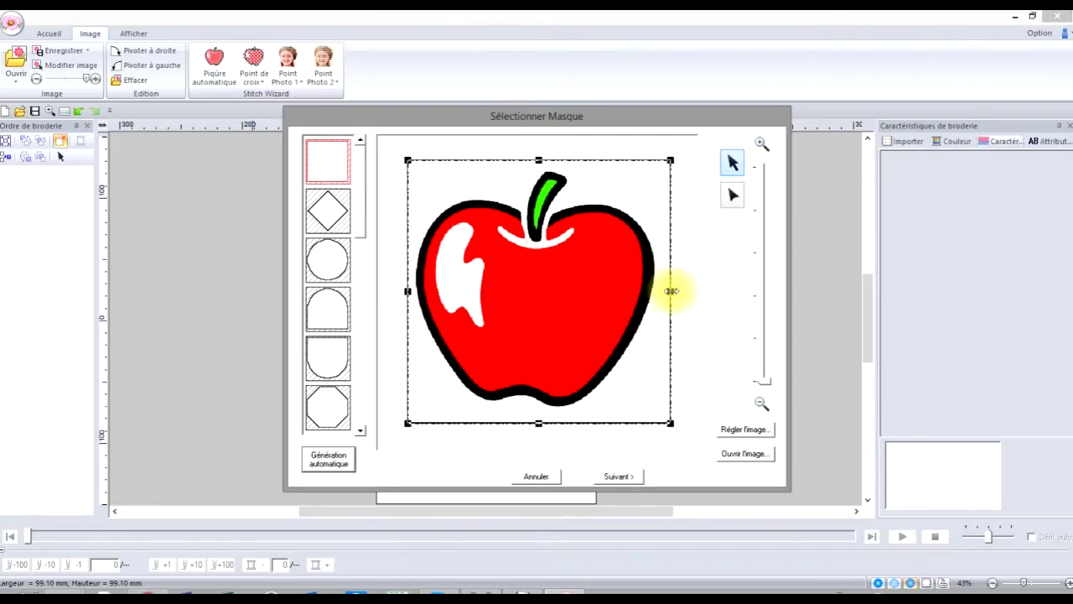
{"action": "left_click_drag", "start_coordinate": [672, 291], "coordinate": [663, 291]}
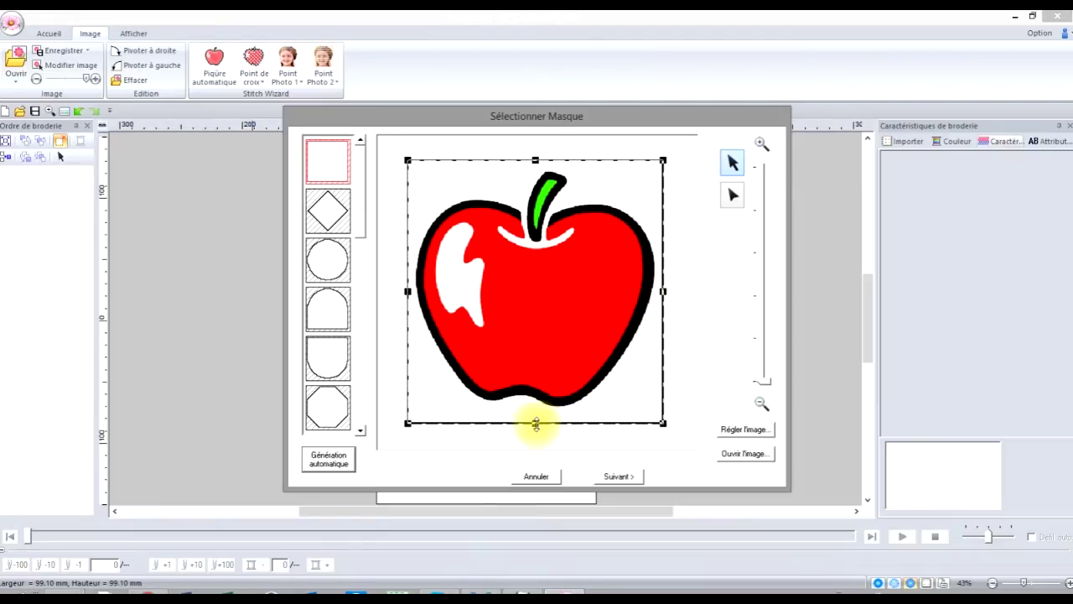
{"action": "left_click_drag", "start_coordinate": [537, 424], "coordinate": [536, 413]}
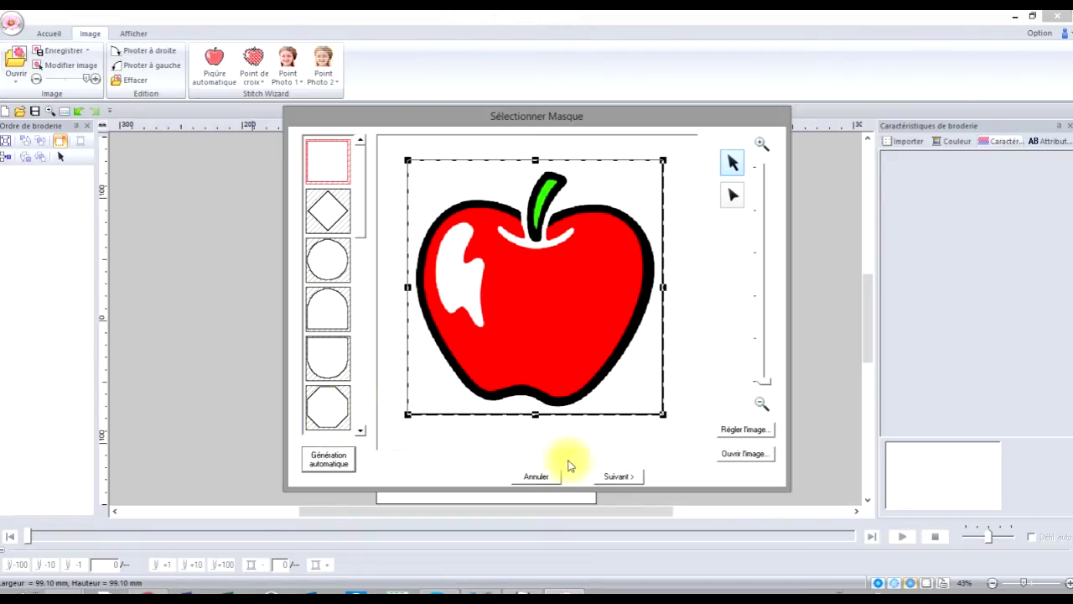
{"action": "left_click", "coordinate": [633, 477]}
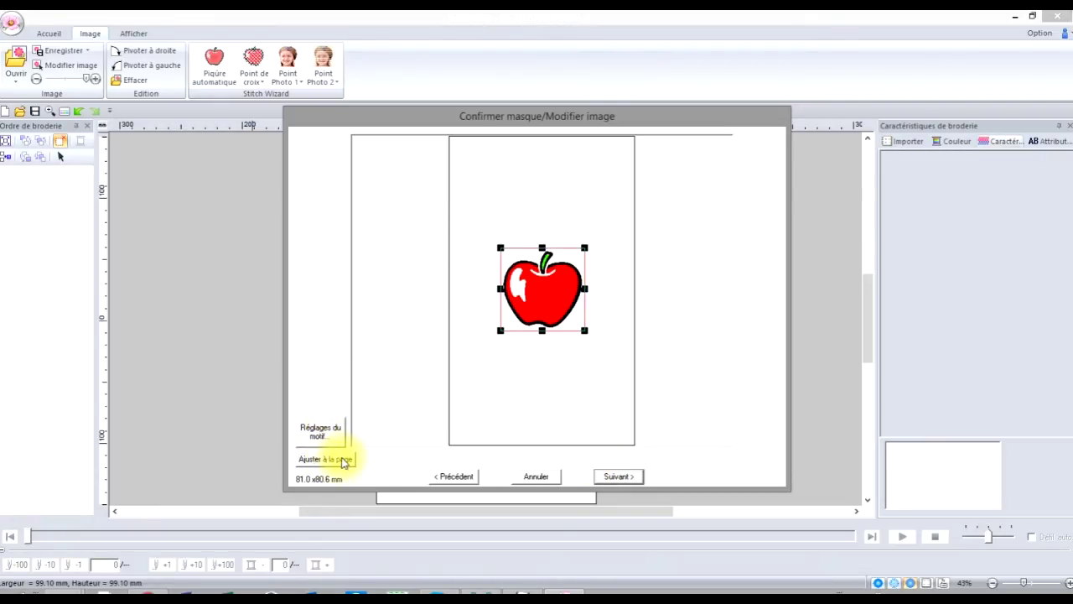
Finish the apple's automatic punching with the current size and settings, ungroup the resulting embroidery, and select a part of the apple.
{"action": "left_click", "coordinate": [629, 478]}
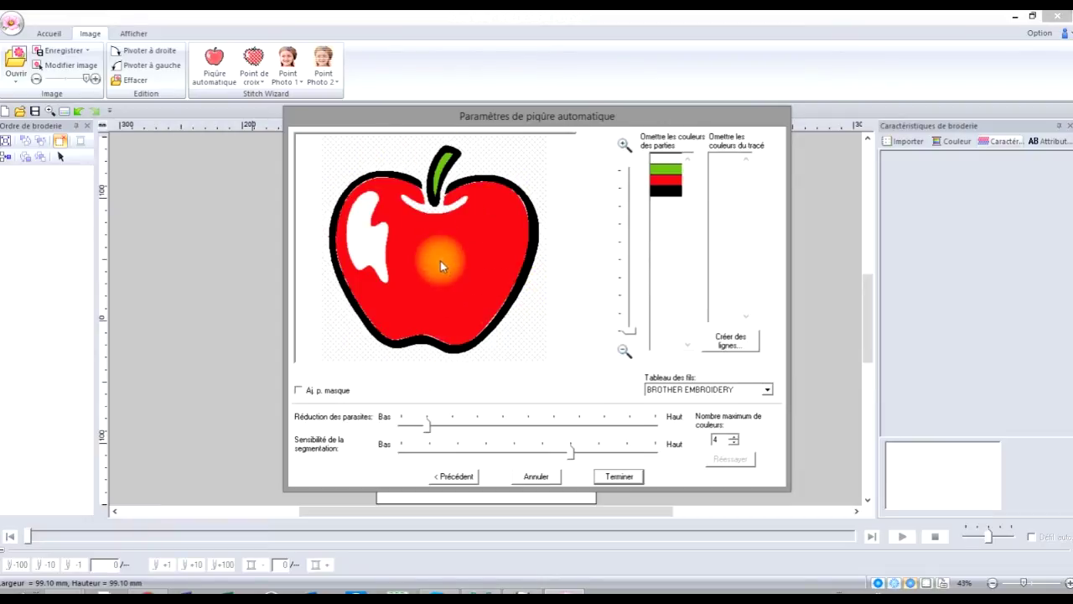
{"action": "left_click", "coordinate": [623, 478]}
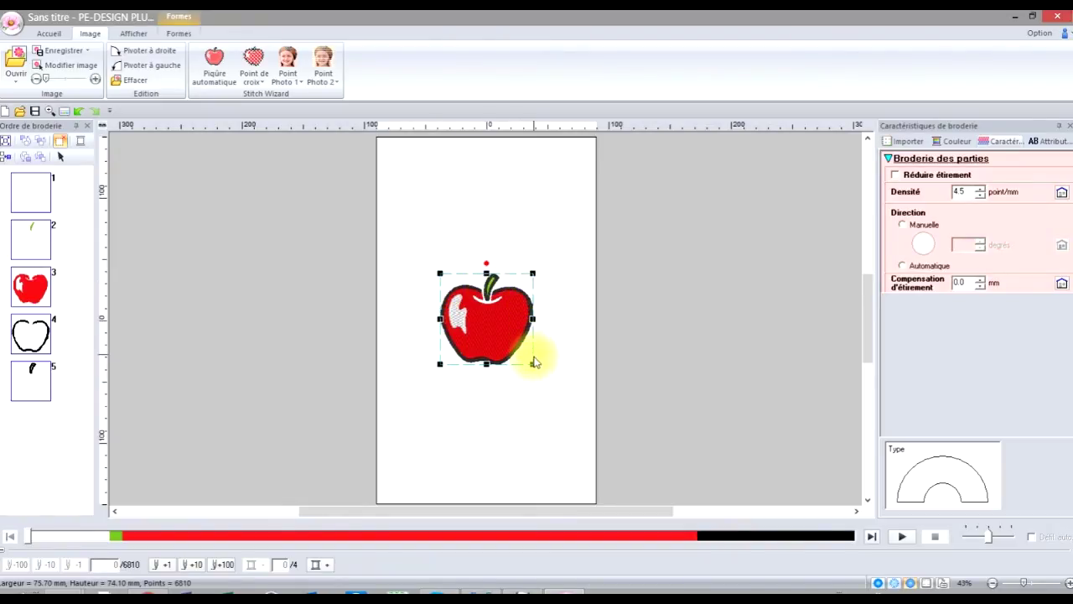
{"action": "right_click", "coordinate": [481, 321]}
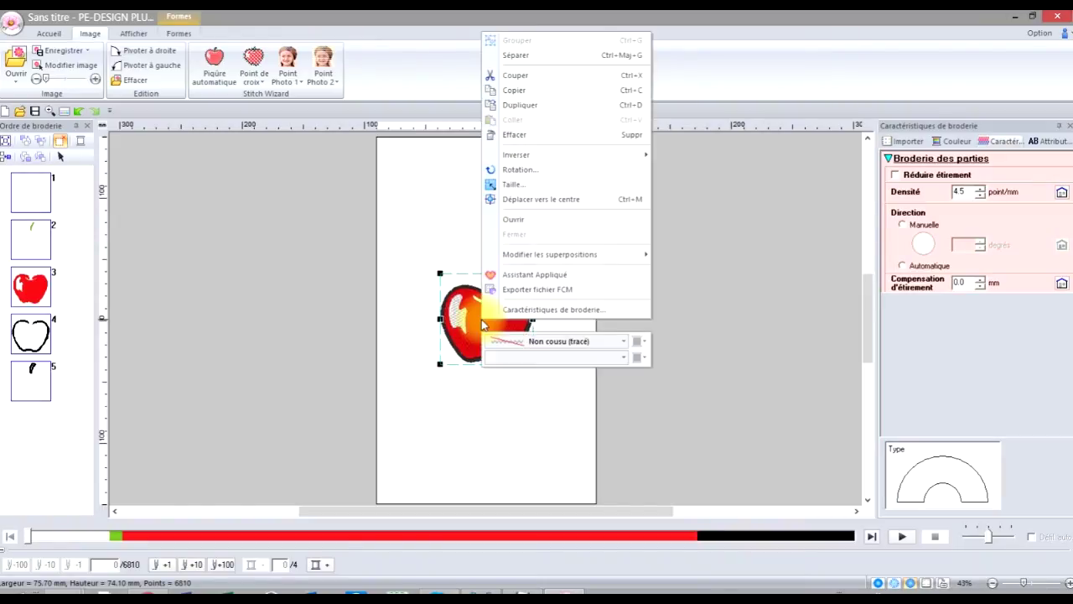
{"action": "left_click", "coordinate": [515, 55]}
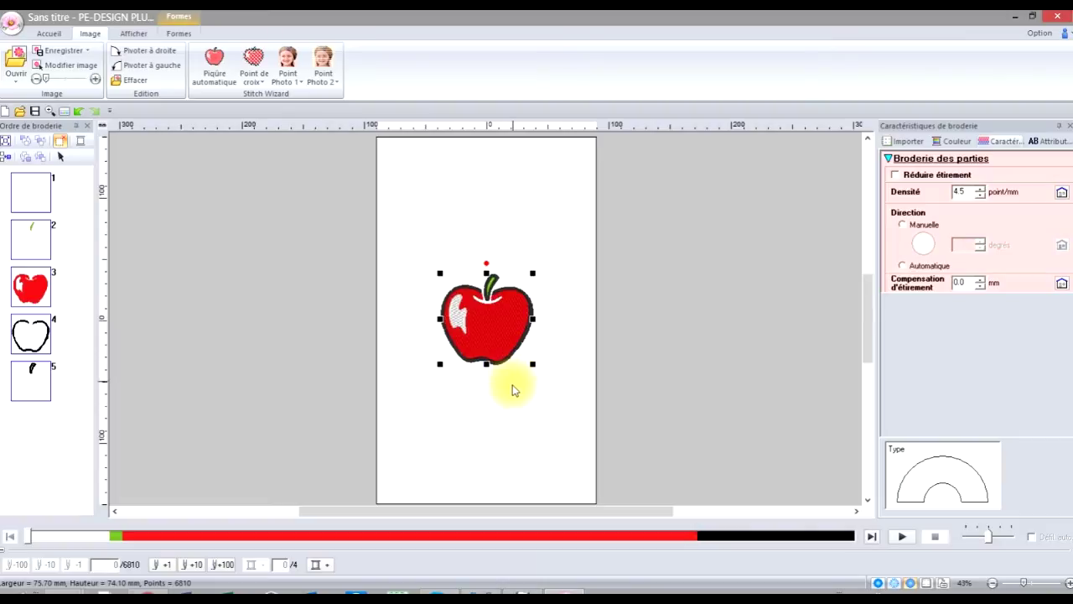
{"action": "left_click", "coordinate": [498, 327]}
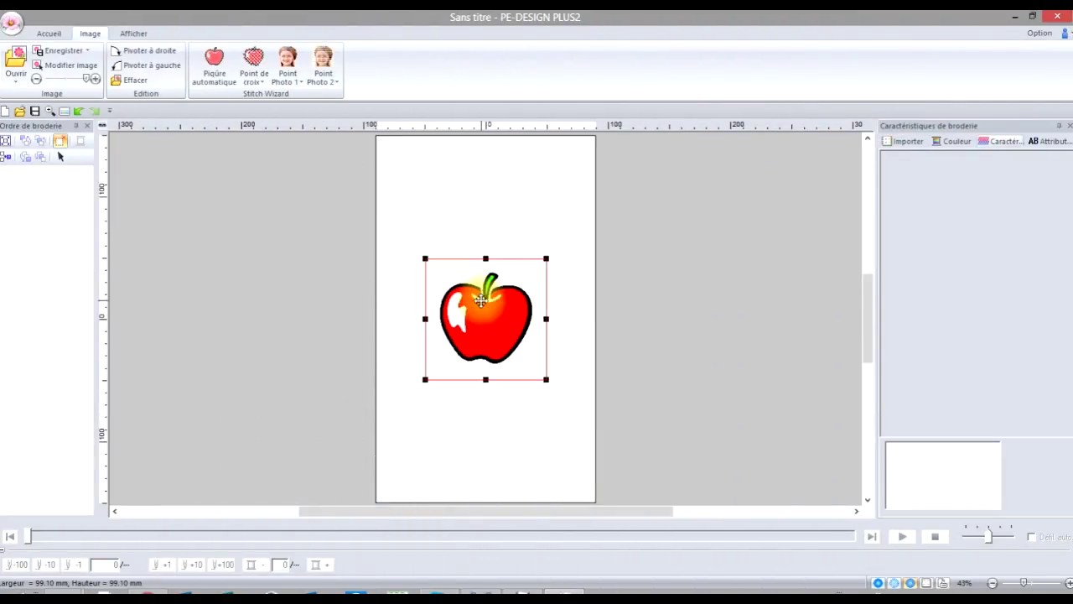
Start a colour cross-stitch conversion of the apple image, accept the rectangular mask around it, and fit the apple to the page.
{"action": "left_click", "coordinate": [264, 89]}
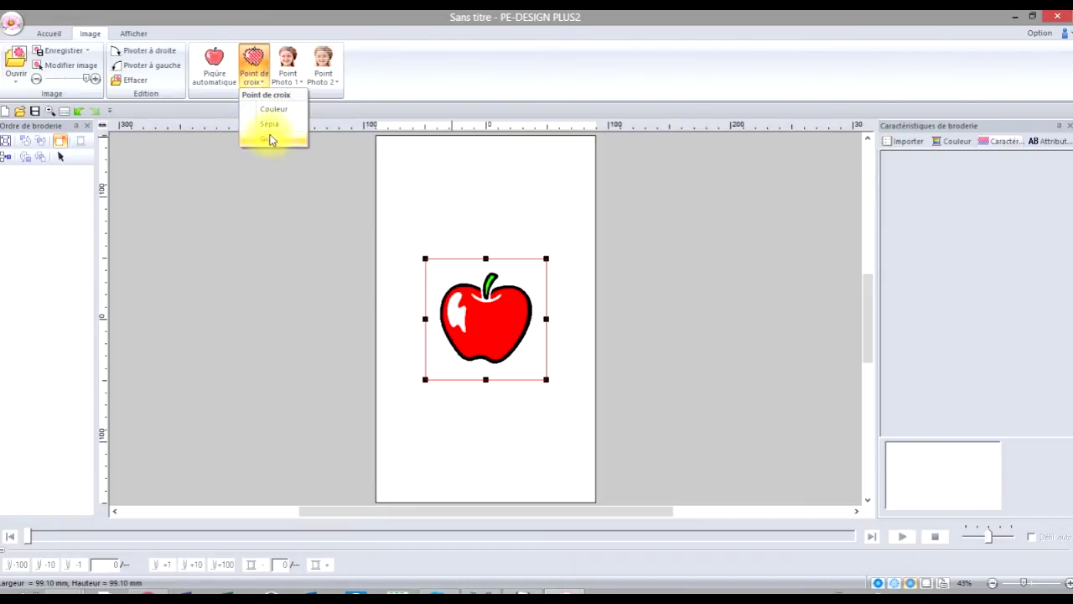
{"action": "left_click", "coordinate": [271, 110]}
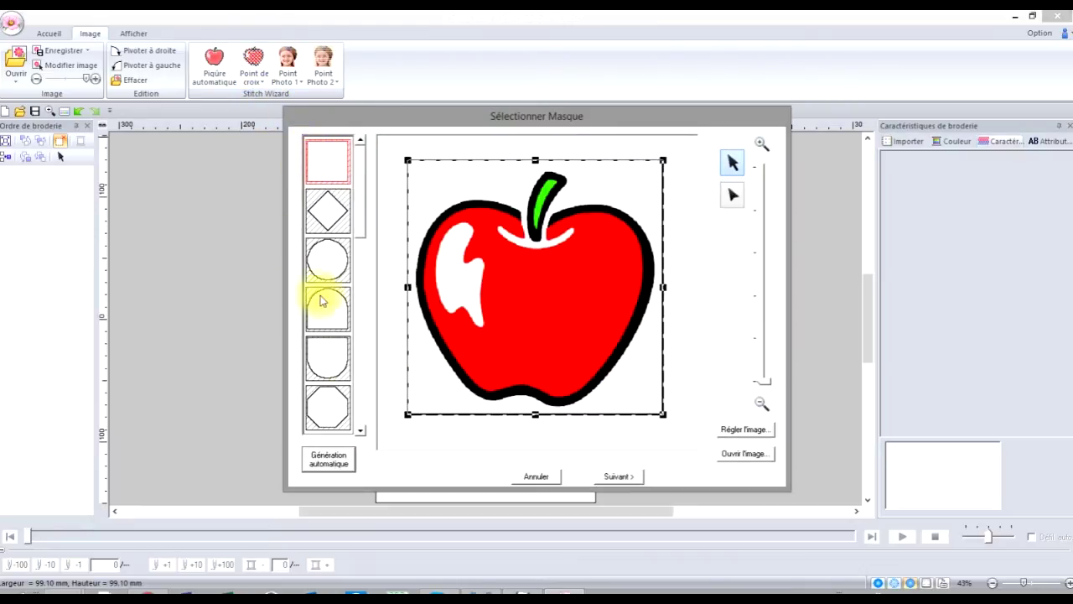
{"action": "left_click", "coordinate": [618, 476]}
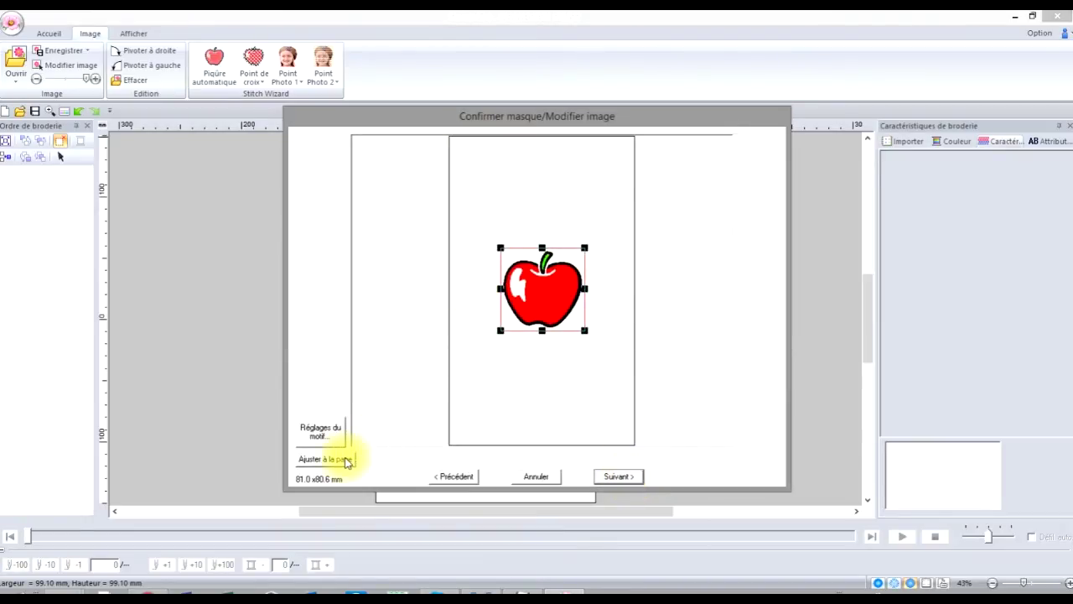
{"action": "left_click", "coordinate": [347, 458]}
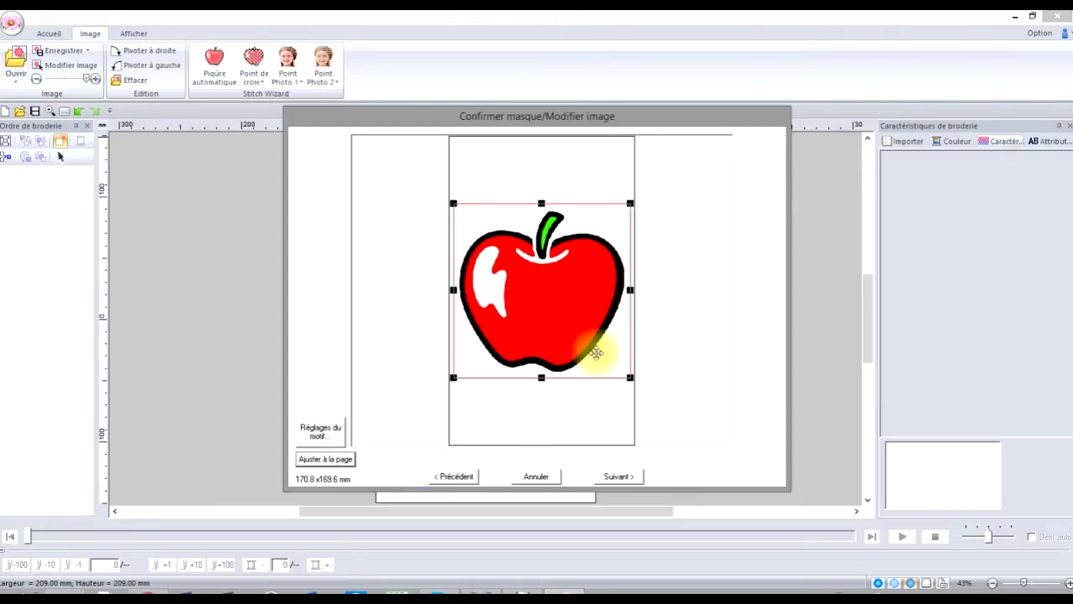
{"action": "left_click", "coordinate": [617, 478]}
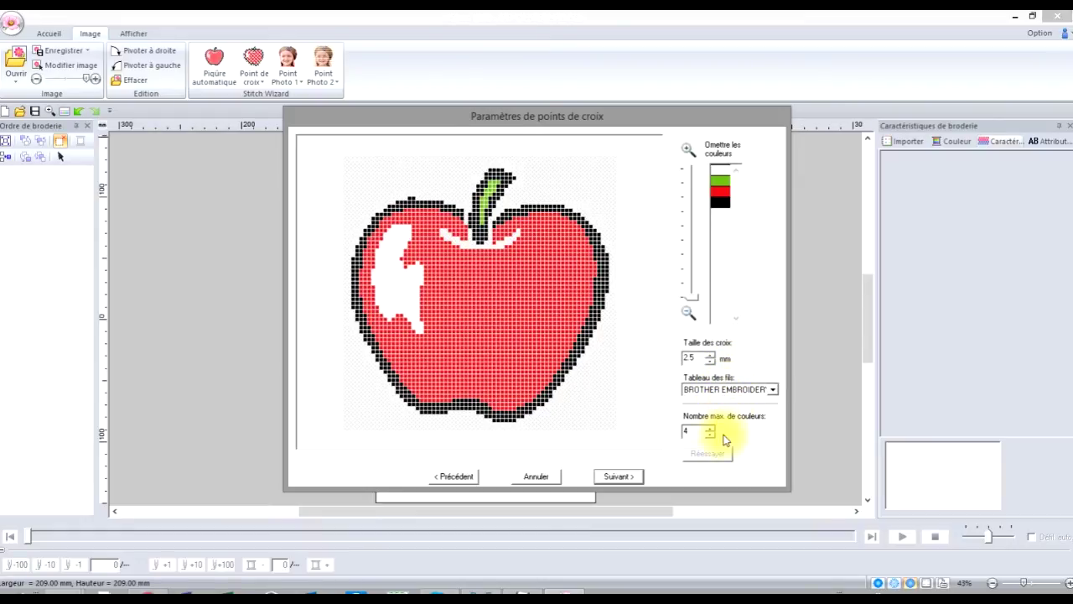
Keep a maximum of 4 colours and single (Simple) stitching for crosses and backstitches, and generate the cross-stitch apple.
{"action": "double_click", "coordinate": [686, 431]}
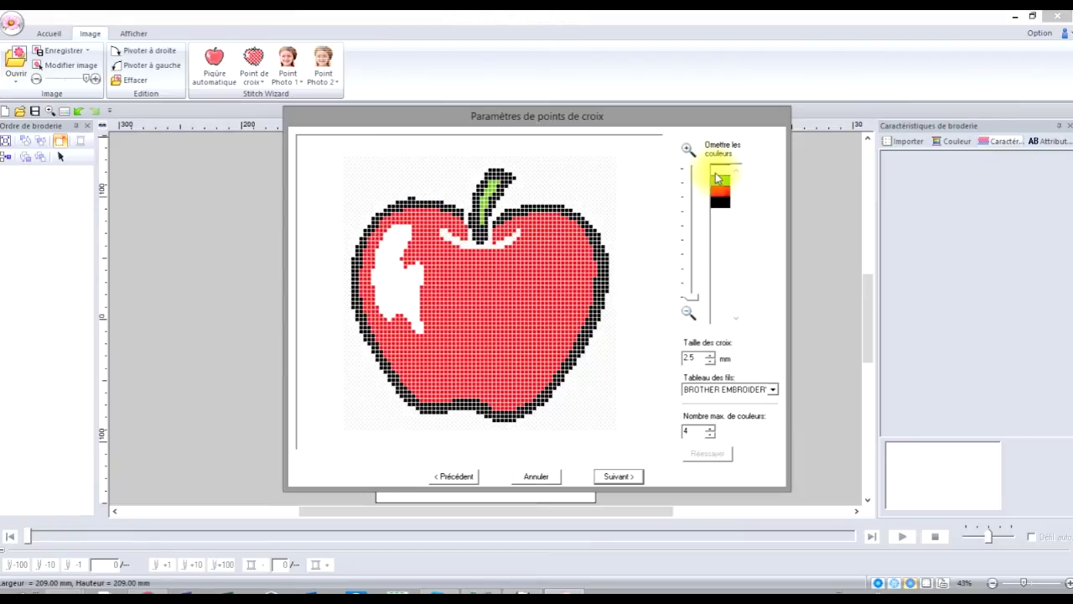
{"action": "left_click", "coordinate": [622, 476]}
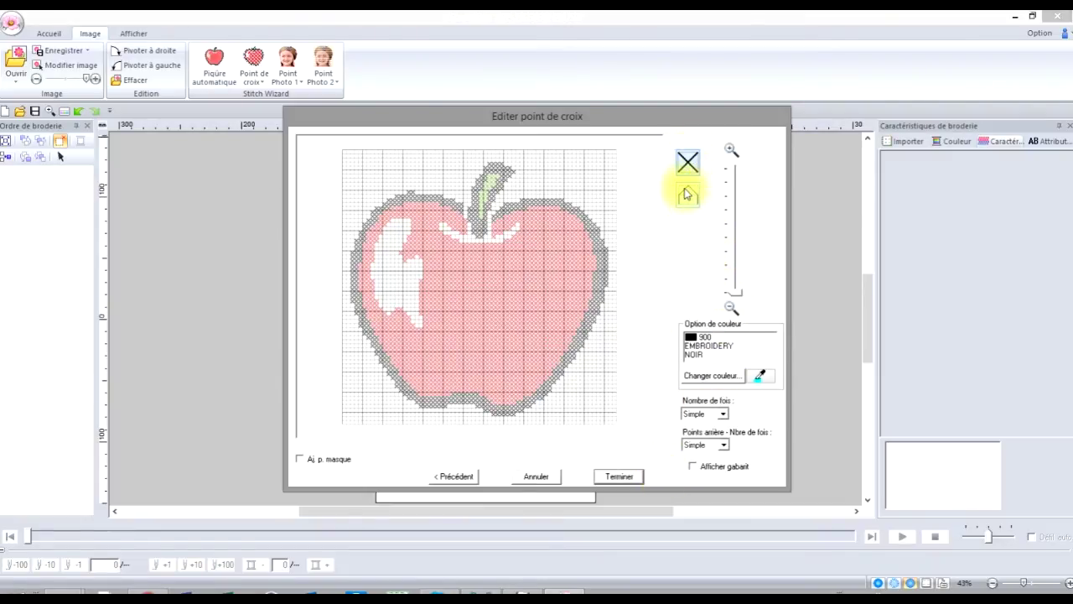
{"action": "left_click", "coordinate": [724, 446]}
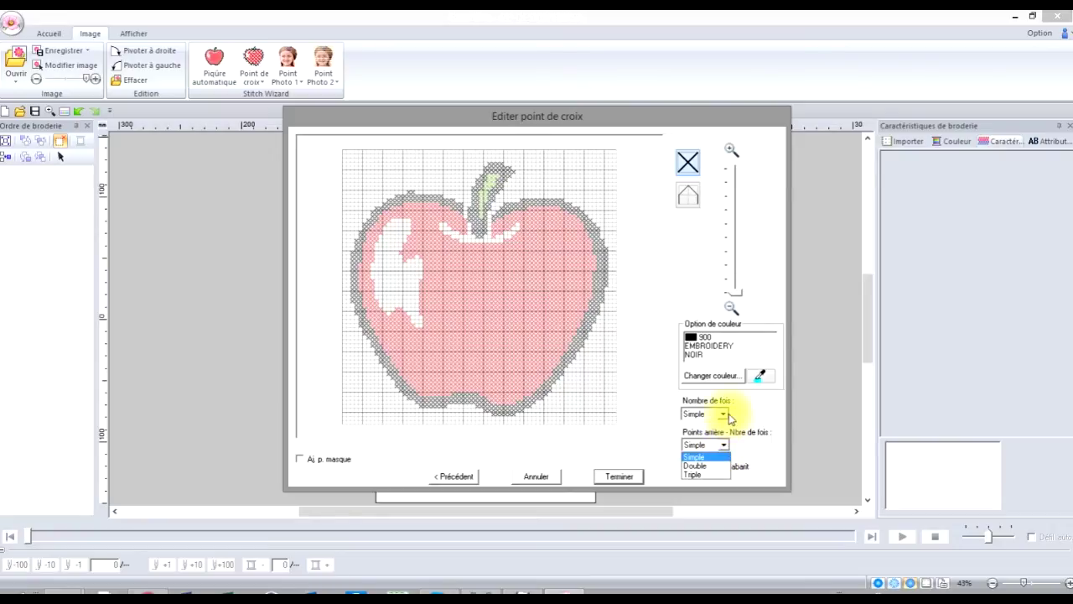
{"action": "left_click", "coordinate": [631, 476]}
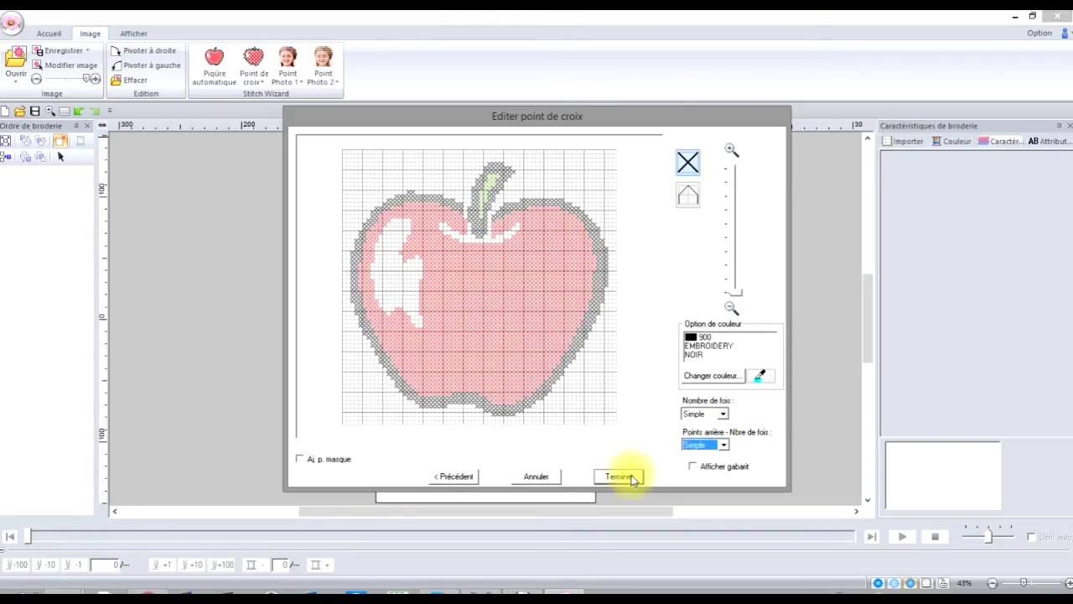
{"action": "left_click", "coordinate": [627, 477]}
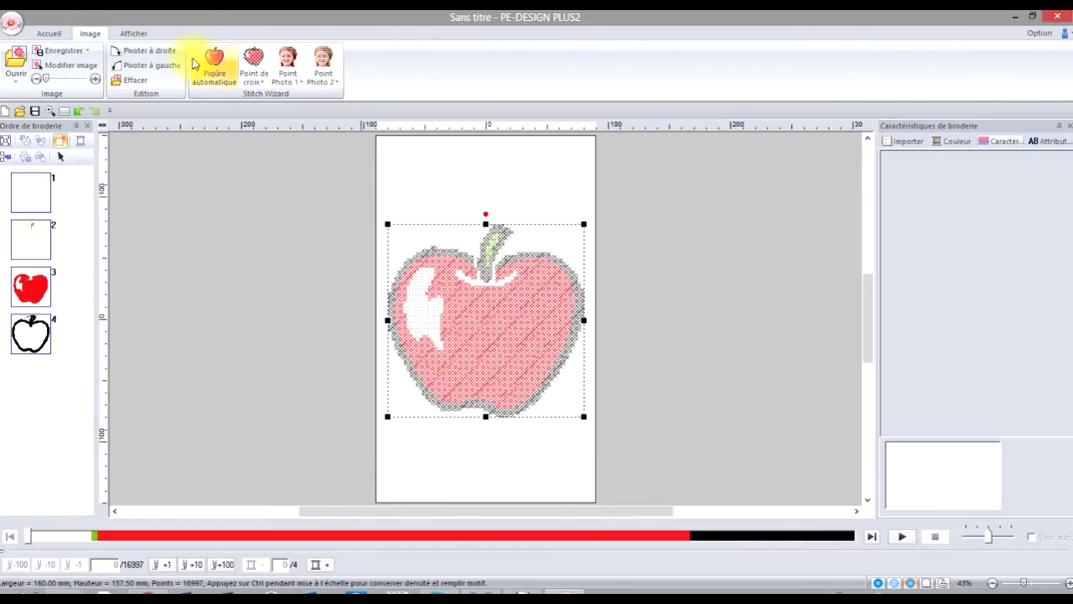
Show the cross-stitch apple in realistic display mode and zoom in on its centre to examine the stitches.
{"action": "left_click", "coordinate": [130, 35]}
{"action": "left_click", "coordinate": [76, 57]}
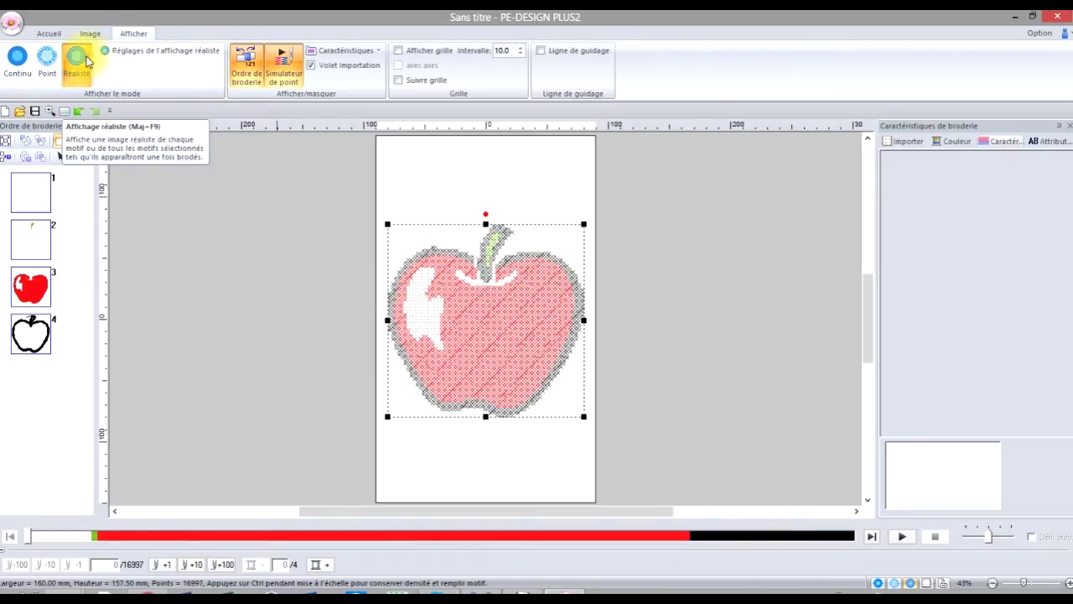
{"action": "left_click", "coordinate": [51, 32]}
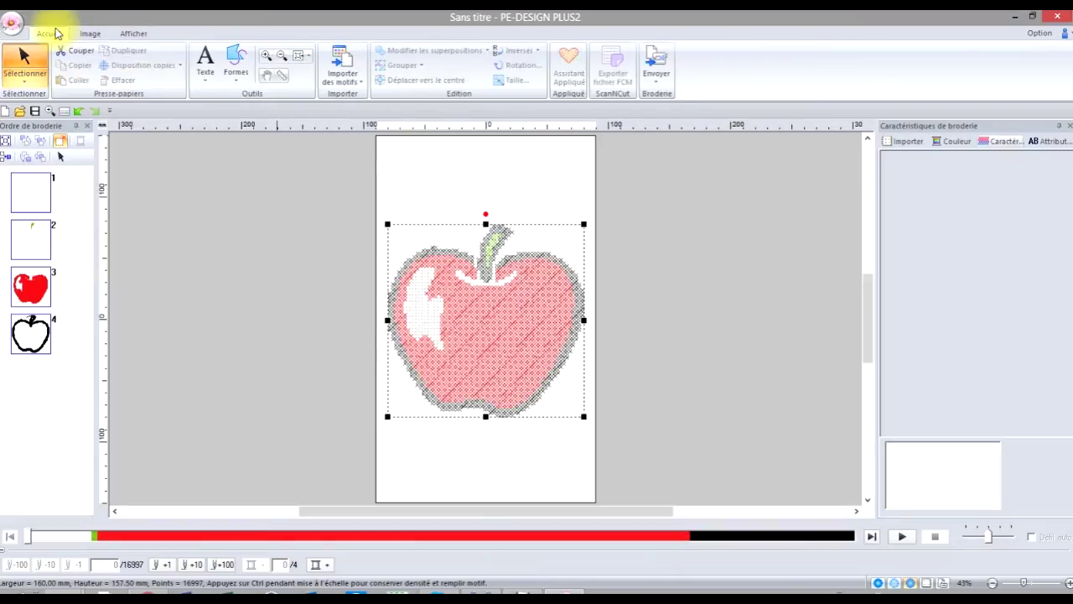
{"action": "left_click", "coordinate": [266, 55]}
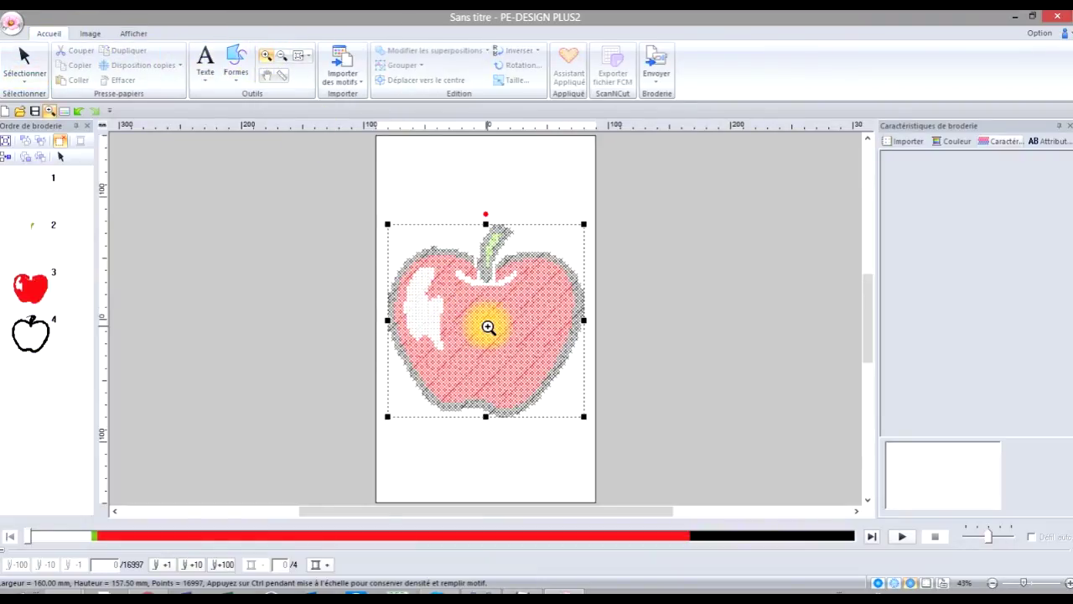
{"action": "left_click", "coordinate": [488, 327]}
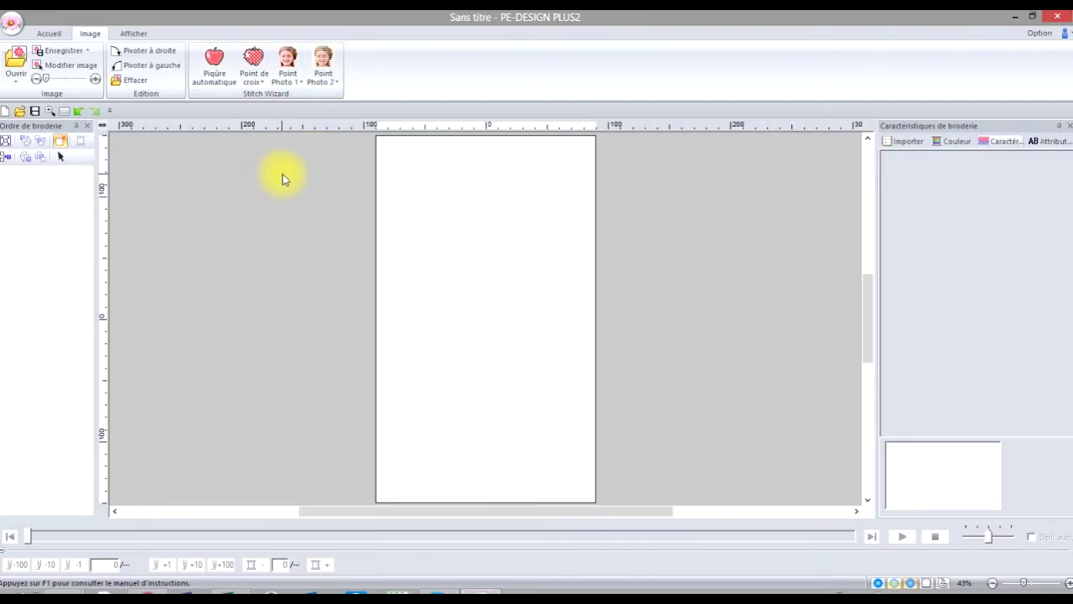
Open the image 2016-06-10 18.33.06 from the PHOTOS folder on the empty design page.
{"action": "left_click", "coordinate": [16, 77]}
{"action": "left_click", "coordinate": [35, 109]}
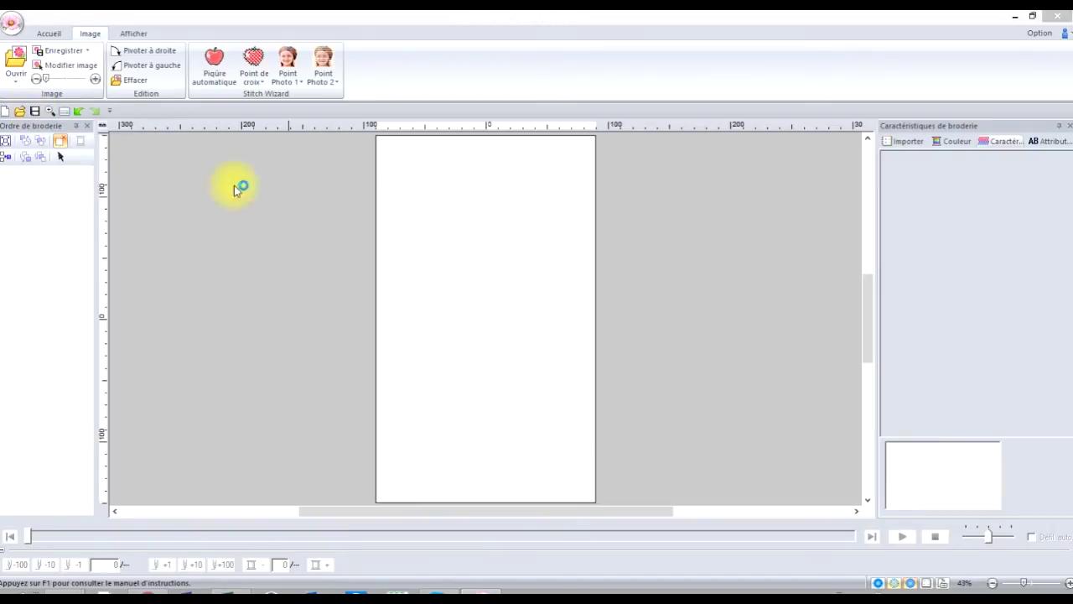
{"action": "left_click", "coordinate": [400, 327]}
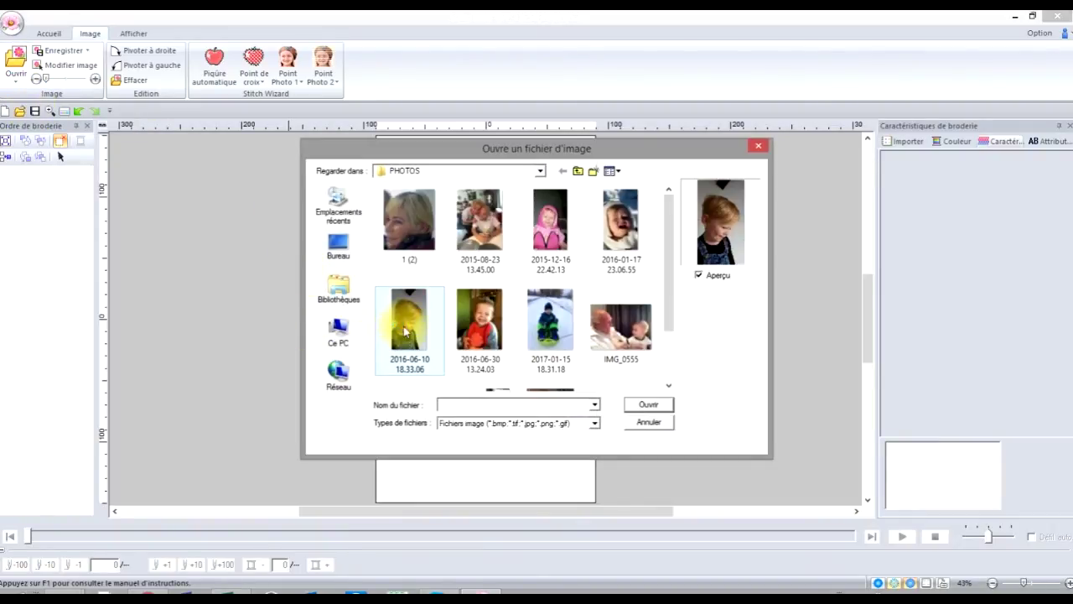
{"action": "left_click", "coordinate": [644, 408]}
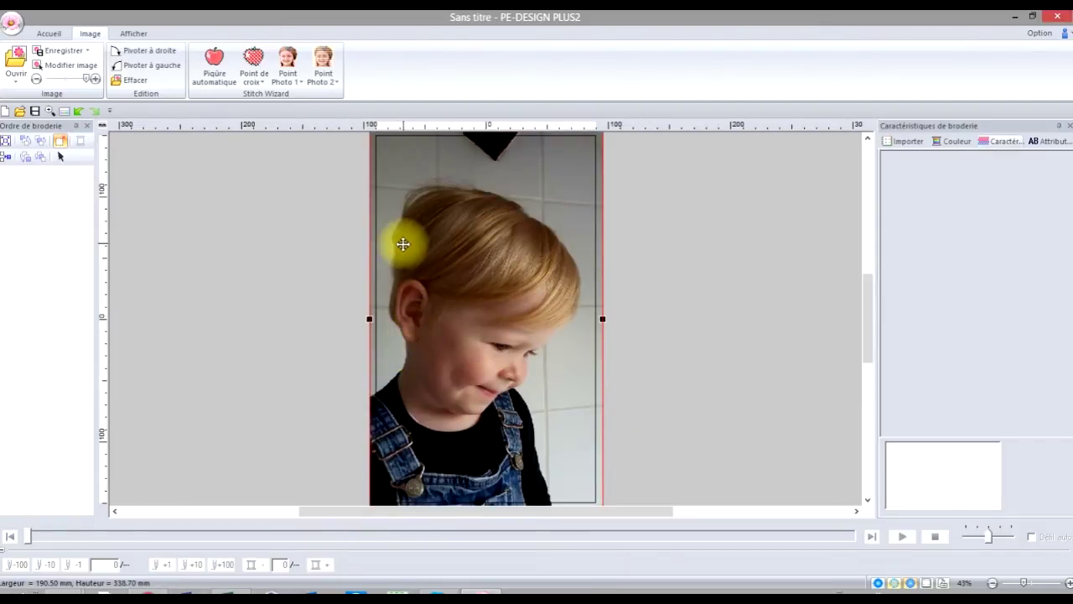
Shrink the child's photo to about 157.6 x 280.2 mm and position it inside the design page.
{"action": "left_click_drag", "start_coordinate": [867, 313], "coordinate": [868, 290]}
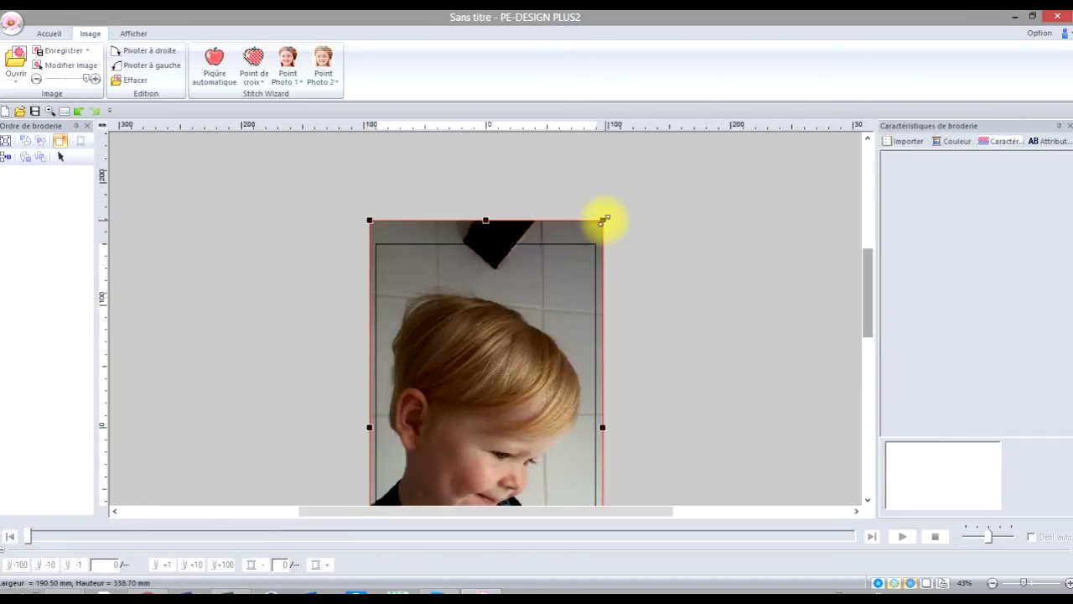
{"action": "left_click_drag", "start_coordinate": [604, 218], "coordinate": [567, 293]}
{"action": "left_click_drag", "start_coordinate": [511, 334], "coordinate": [530, 307]}
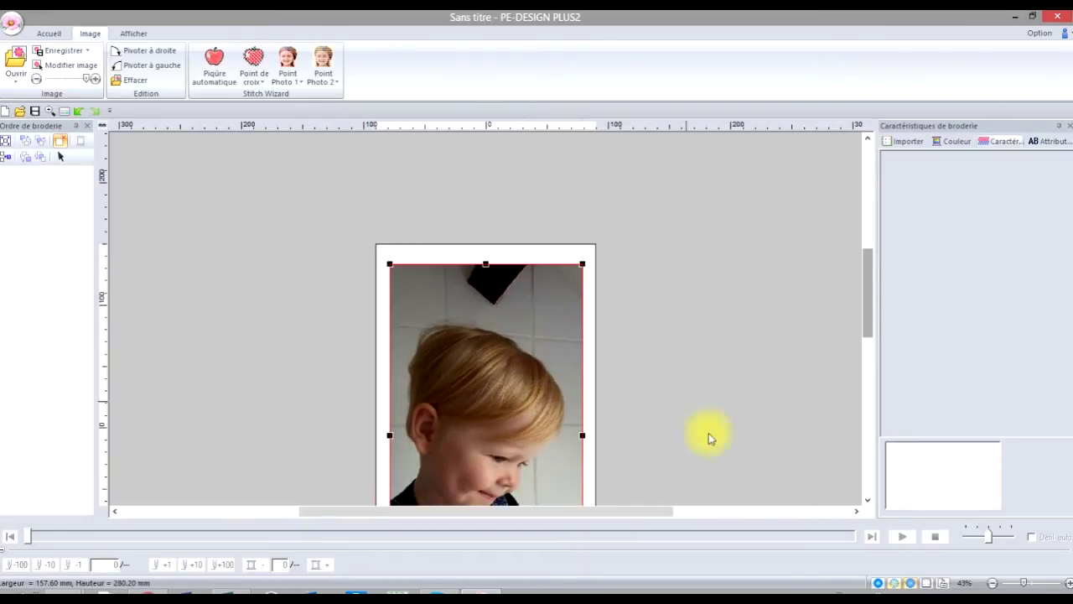
{"action": "left_click", "coordinate": [868, 501]}
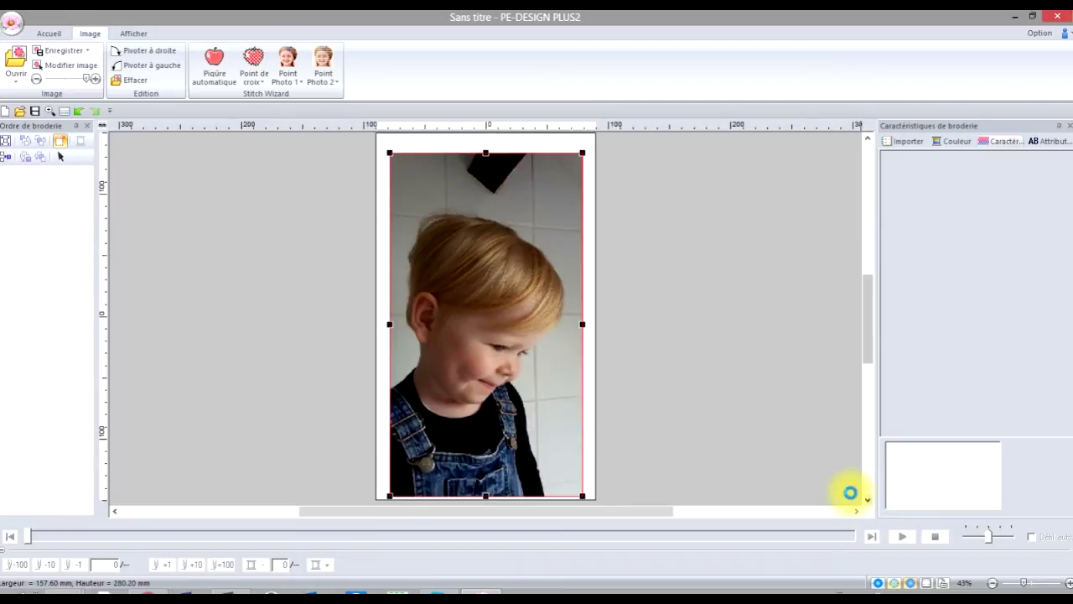
Start a colour Photo Stitch 1 conversion of the photo, accept a tighter rectangular mask around the child, and fit it to the page.
{"action": "left_click", "coordinate": [293, 81]}
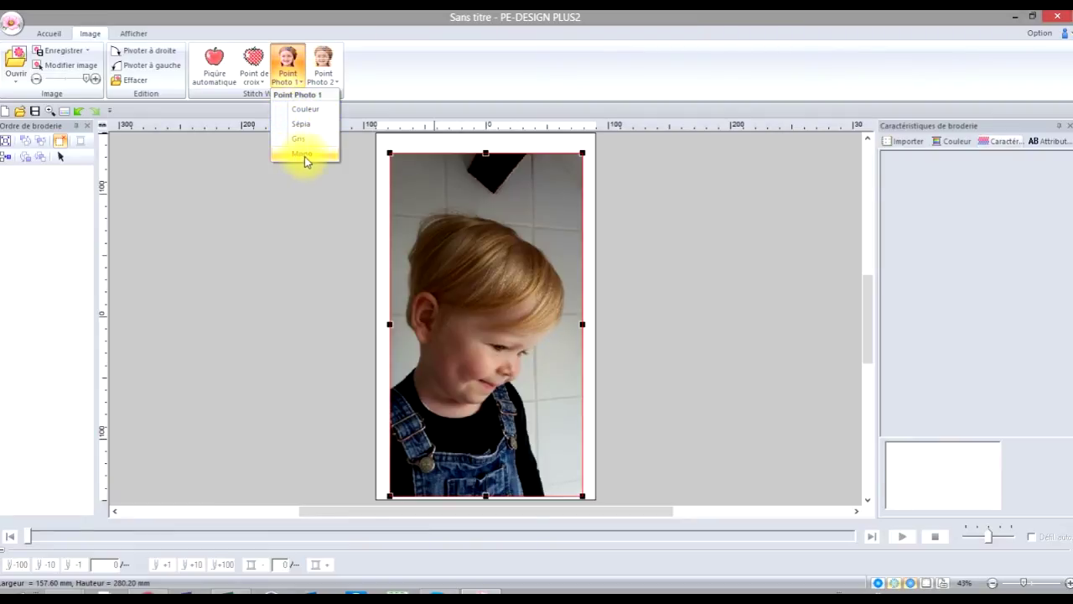
{"action": "left_click", "coordinate": [306, 116]}
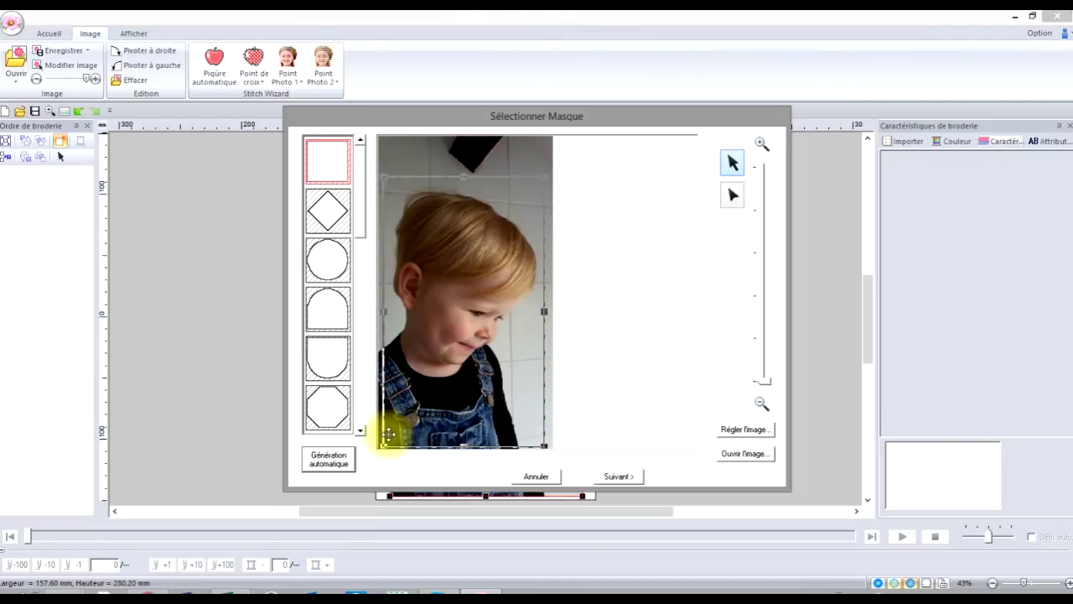
{"action": "left_click", "coordinate": [629, 477]}
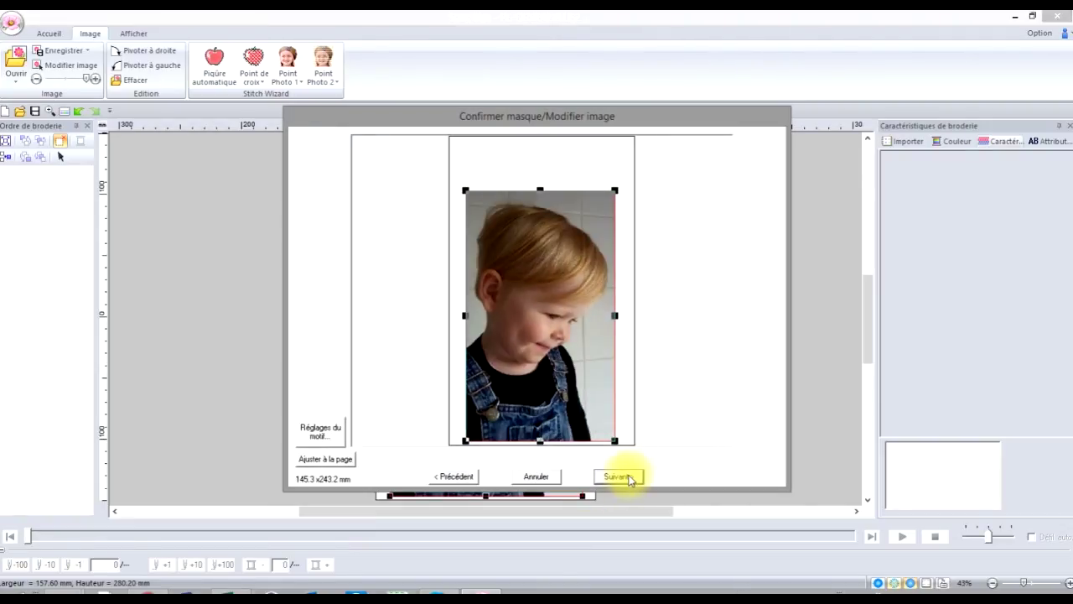
{"action": "left_click", "coordinate": [325, 459]}
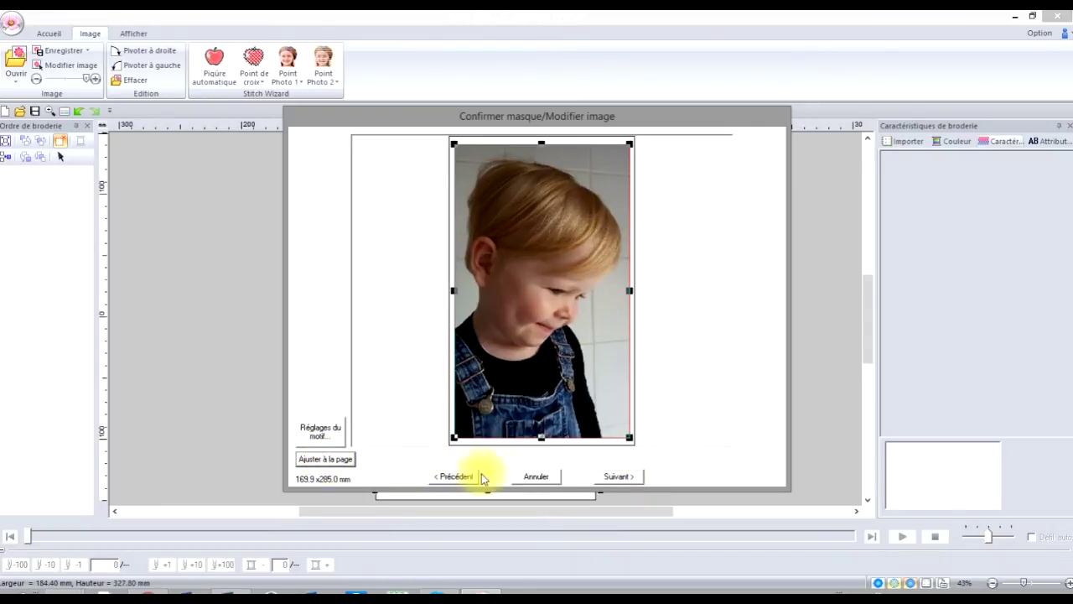
{"action": "left_click", "coordinate": [621, 477]}
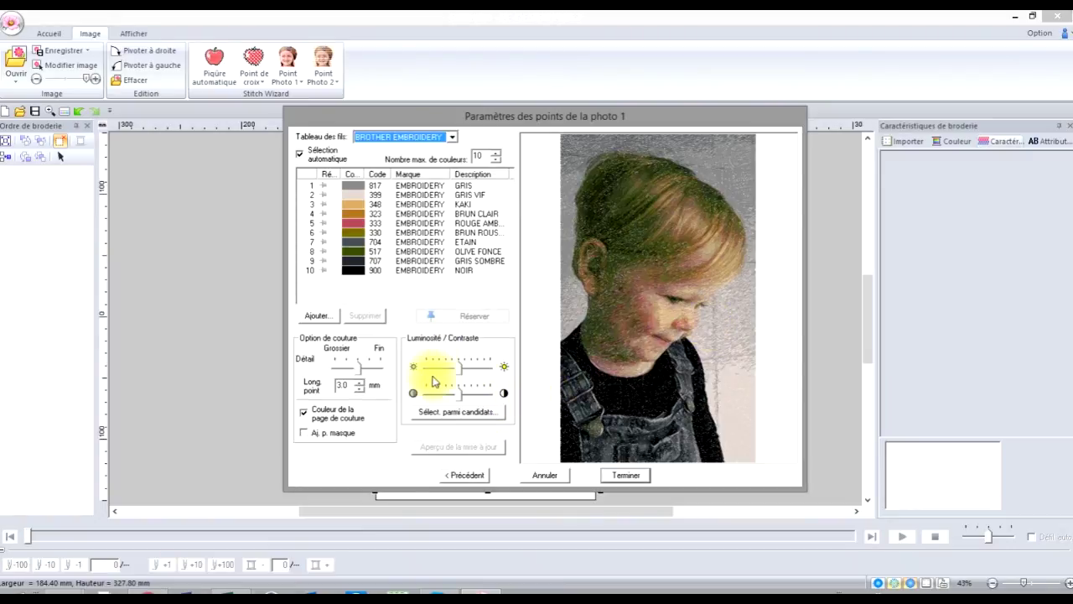
Choose the candidate in the first row, third column for brightness and contrast, and generate the photo-stitch embroidery.
{"action": "left_click", "coordinate": [466, 415]}
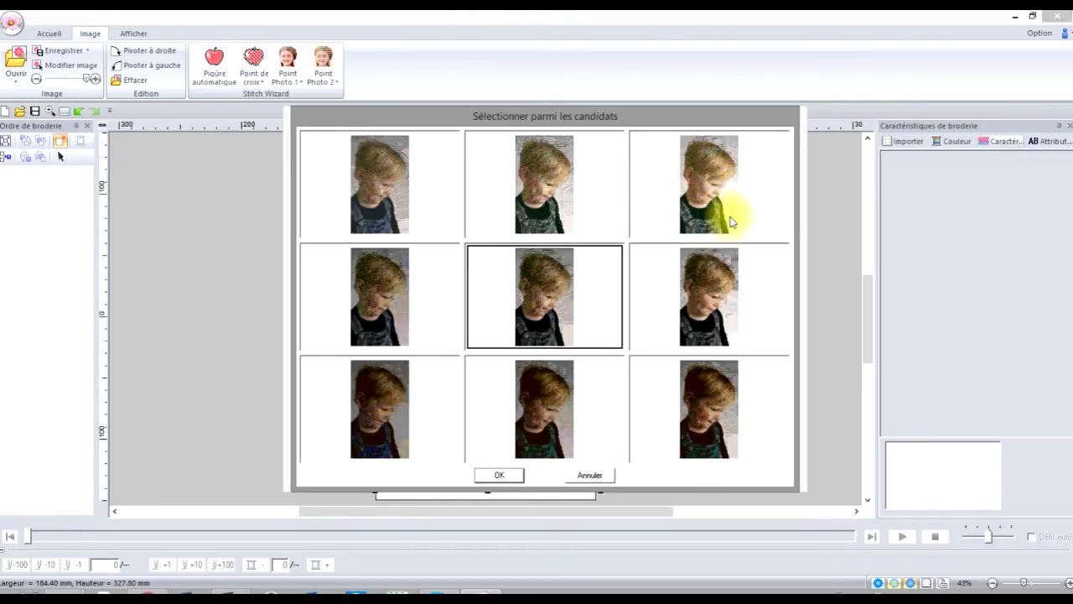
{"action": "left_click", "coordinate": [719, 210]}
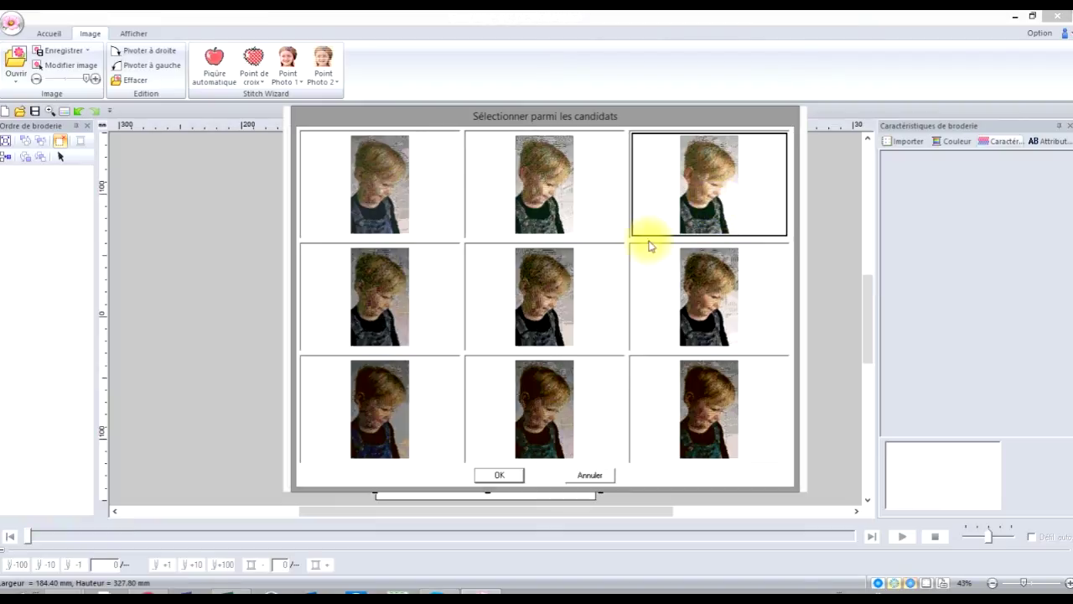
{"action": "left_click", "coordinate": [497, 475]}
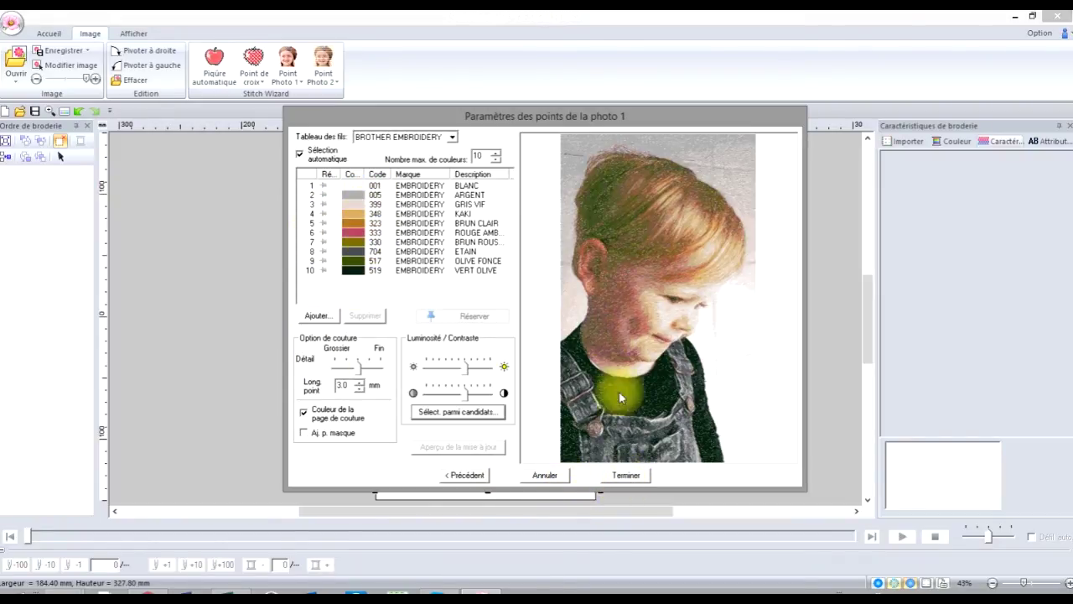
{"action": "left_click", "coordinate": [631, 475]}
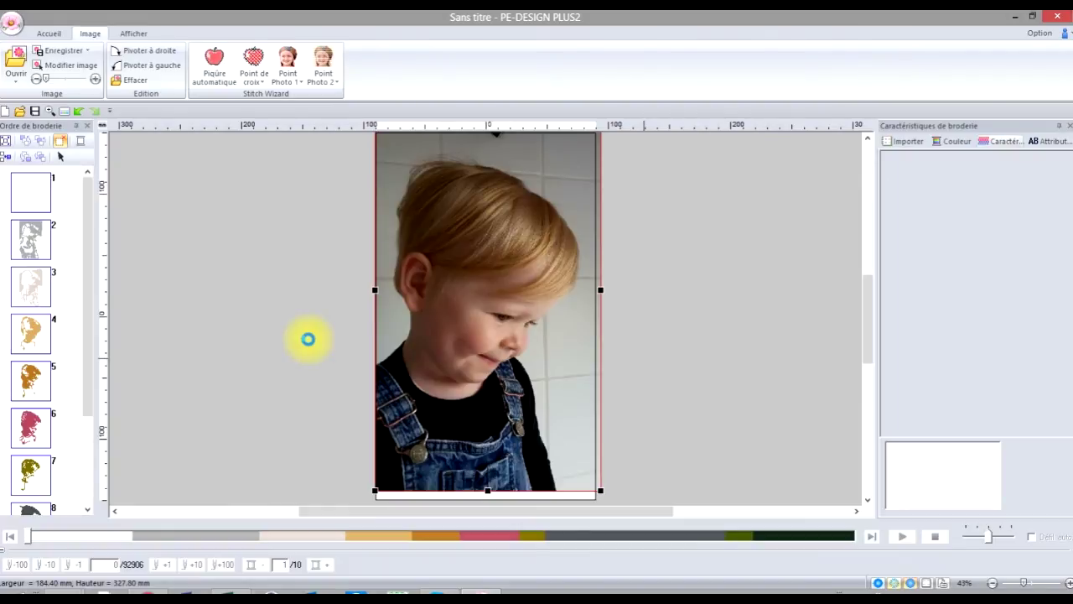
{"action": "left_click", "coordinate": [308, 338]}
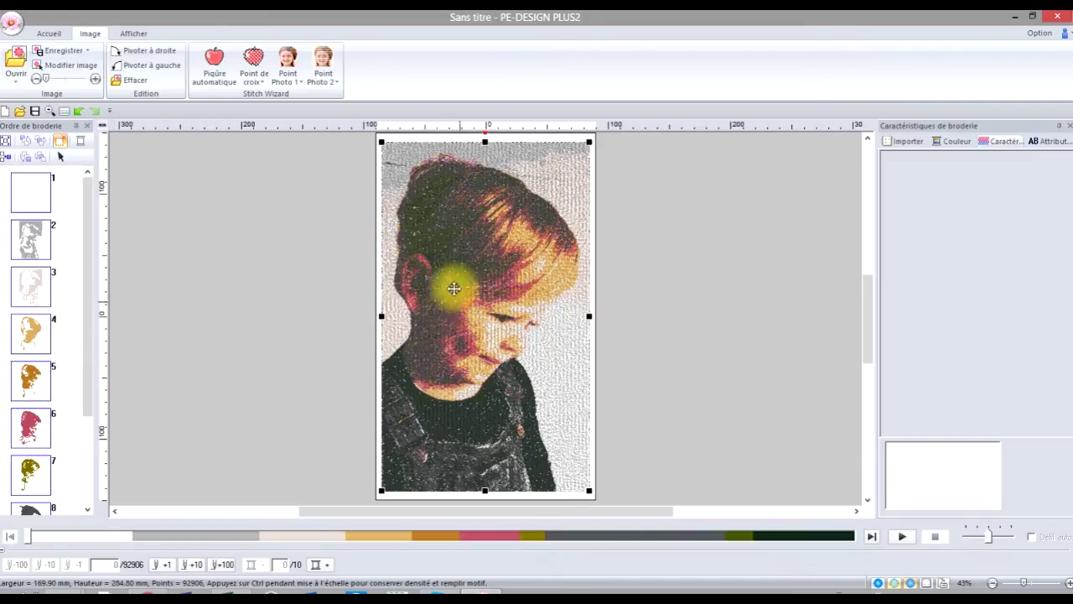
Save the photo-stitch design as a PES file in the BRODERIE > COURS folder, using the child's first name as file name.
{"action": "left_click", "coordinate": [12, 28]}
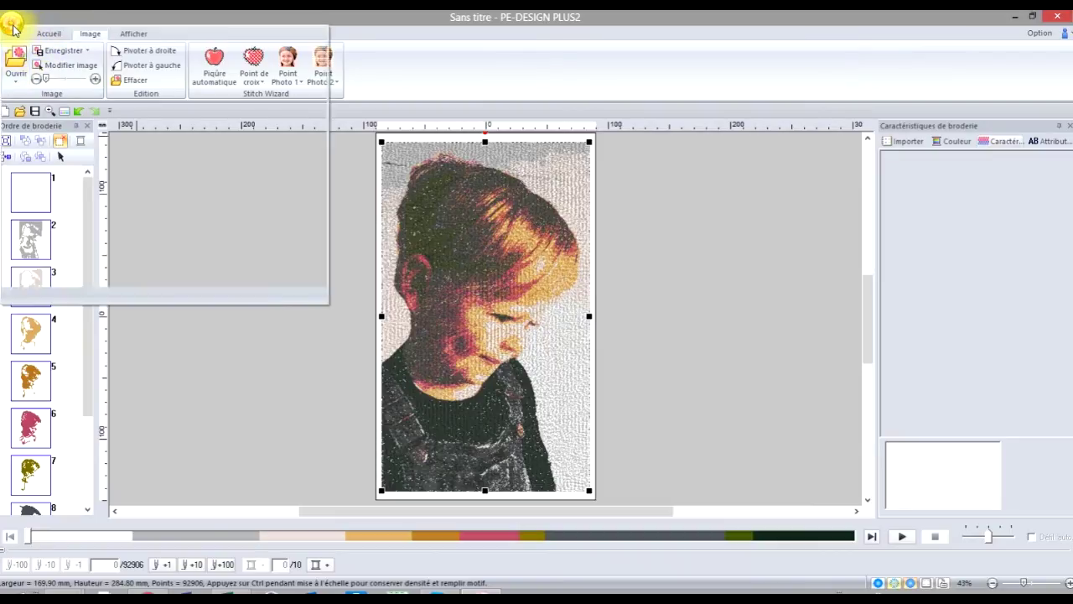
{"action": "left_click", "coordinate": [35, 146]}
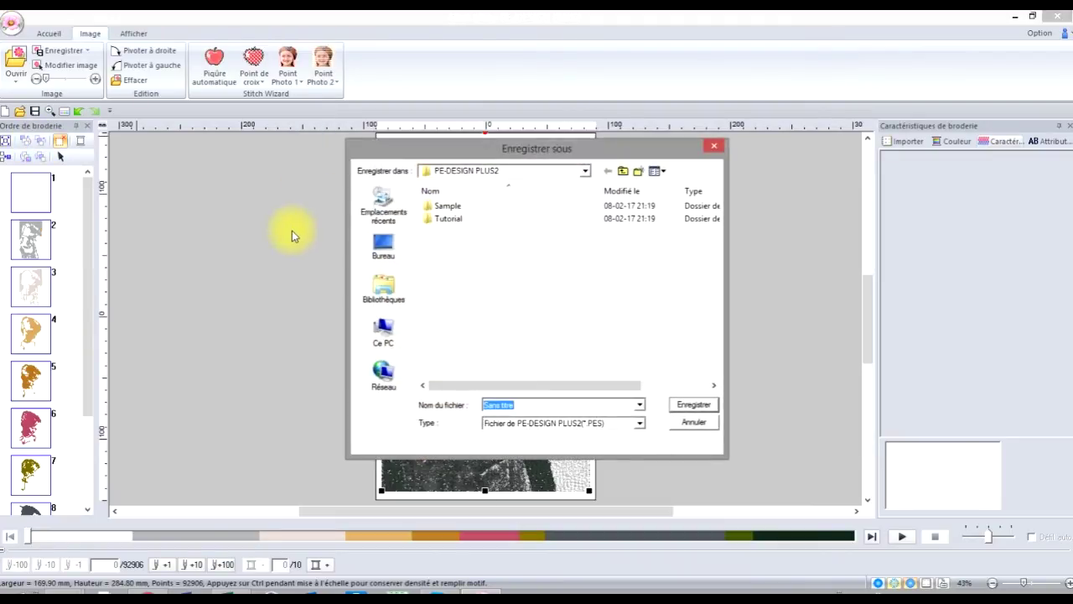
{"action": "left_click", "coordinate": [386, 266]}
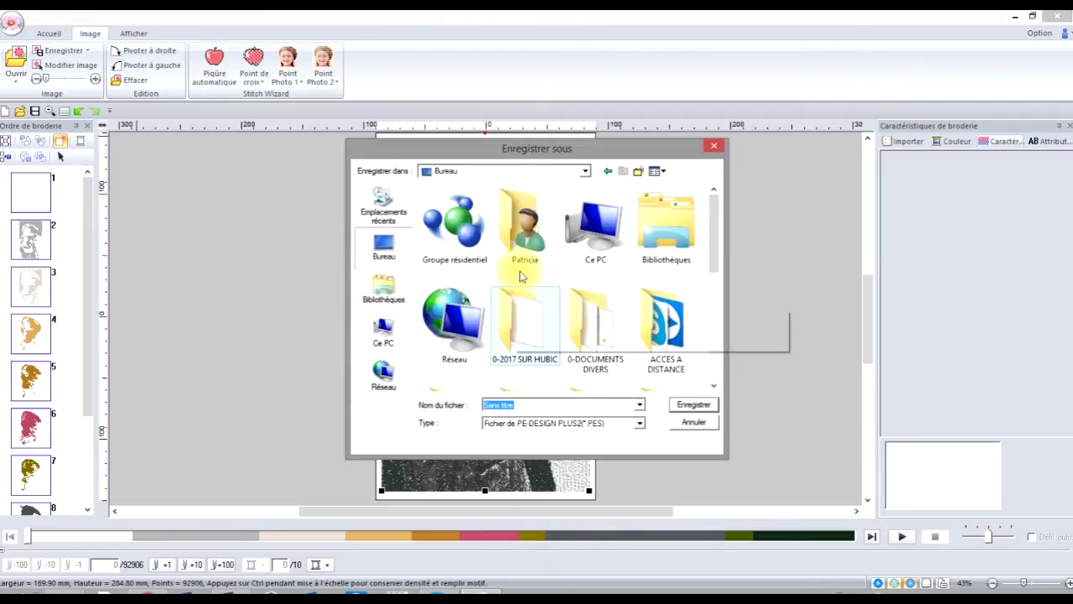
{"action": "double_click", "coordinate": [524, 243]}
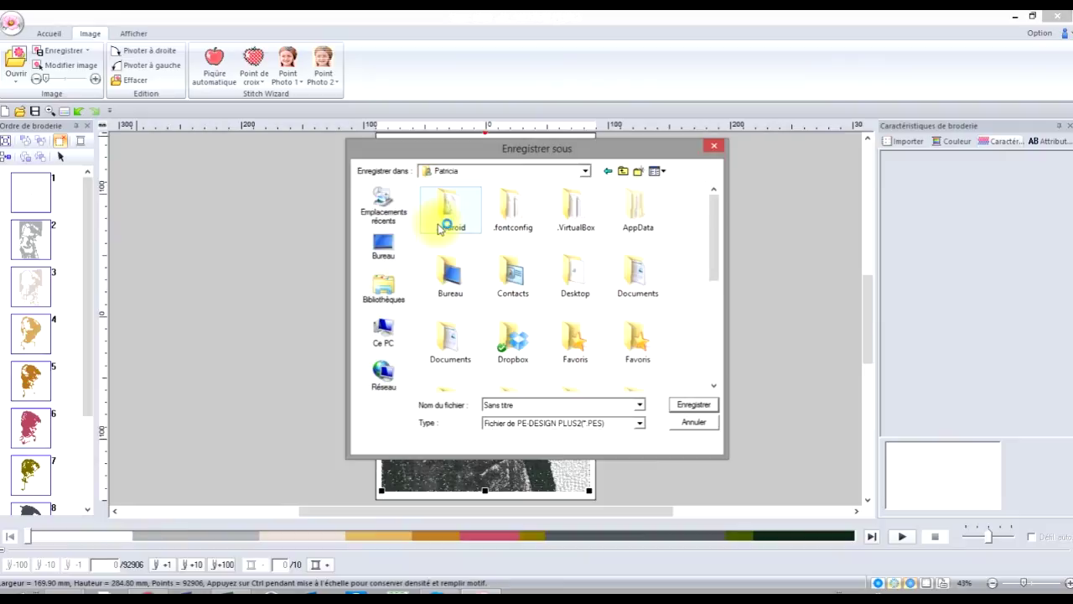
{"action": "double_click", "coordinate": [450, 277]}
{"action": "double_click", "coordinate": [453, 210]}
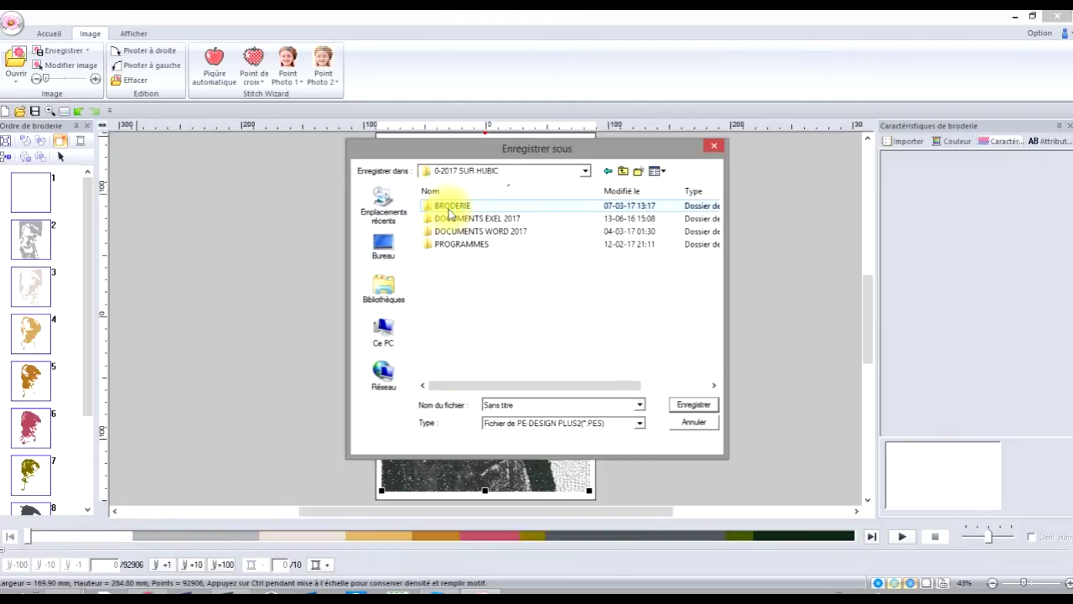
{"action": "double_click", "coordinate": [448, 207]}
{"action": "double_click", "coordinate": [451, 222]}
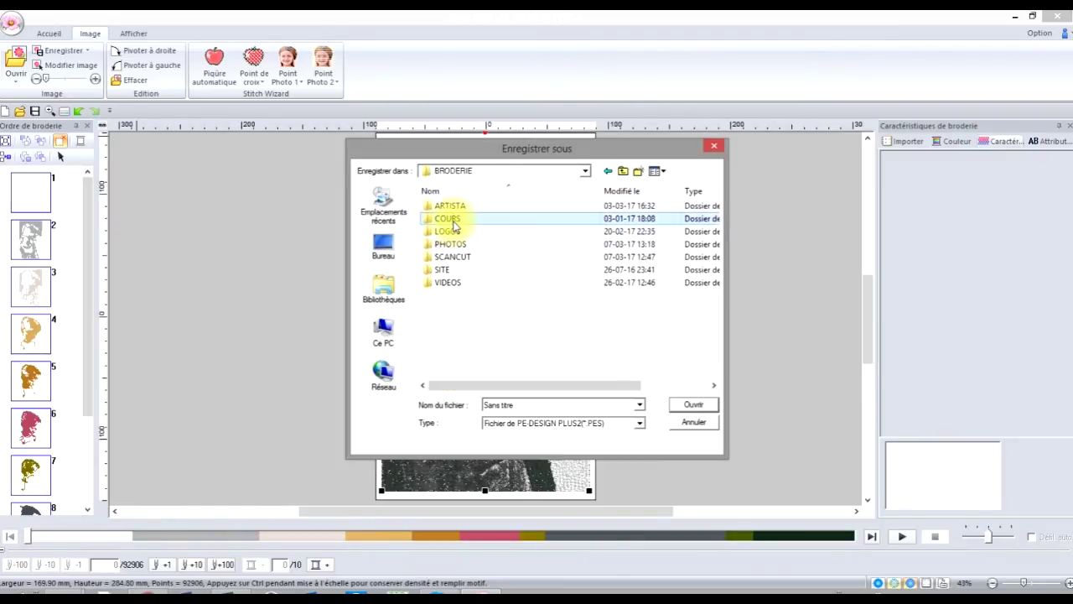
{"action": "left_click", "coordinate": [530, 405]}
{"action": "type", "text": "Alice"}
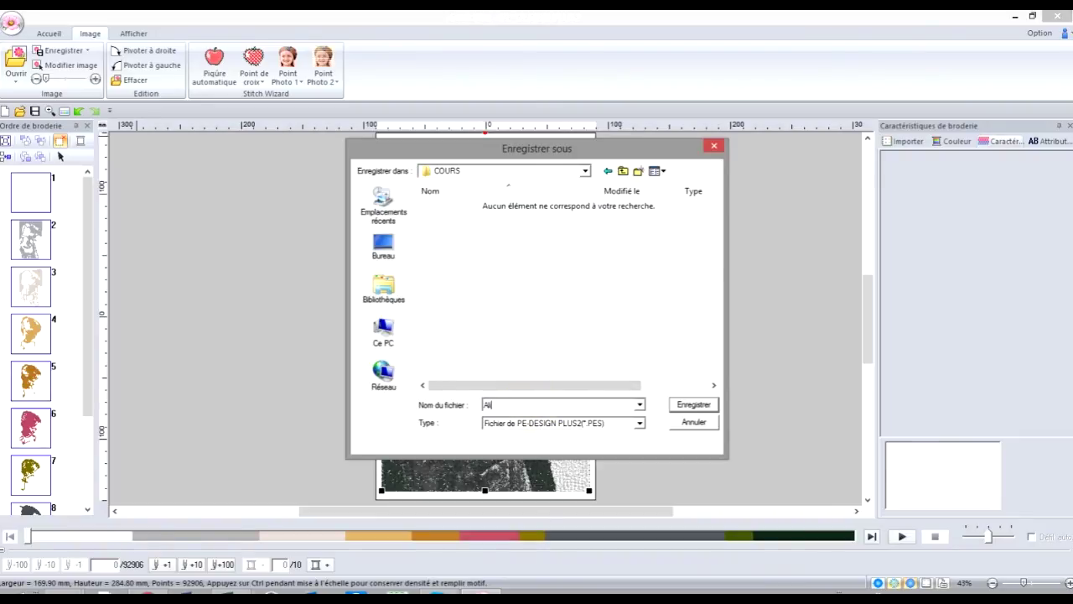
{"action": "left_click", "coordinate": [705, 410]}
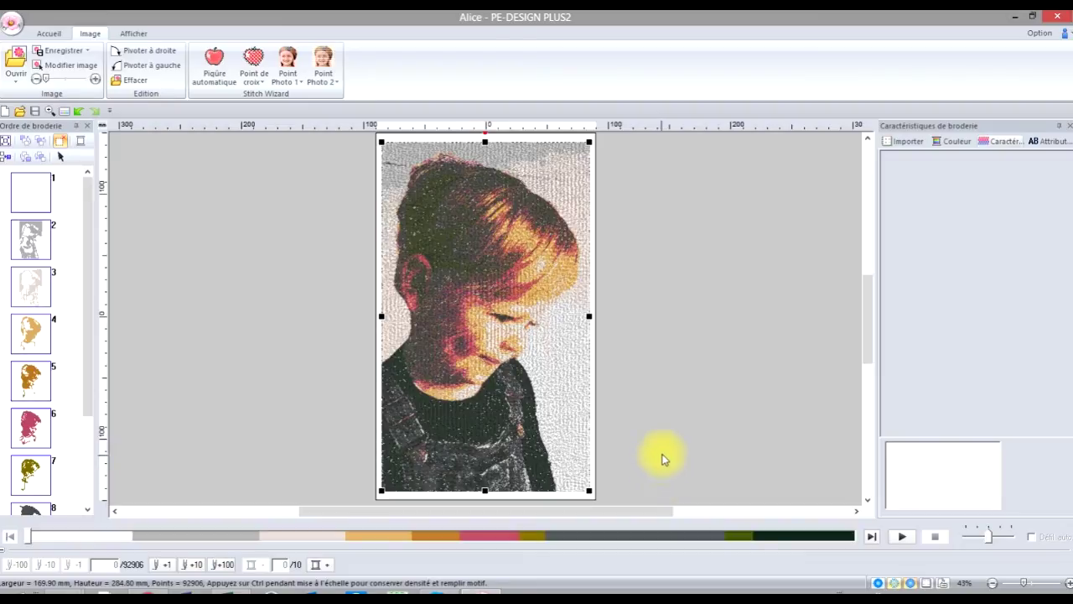
Delete the embroidery from the design page and open the image 2016-06-10 18.33.06 from the PHOTOS folder again.
{"action": "key", "text": "Delete"}
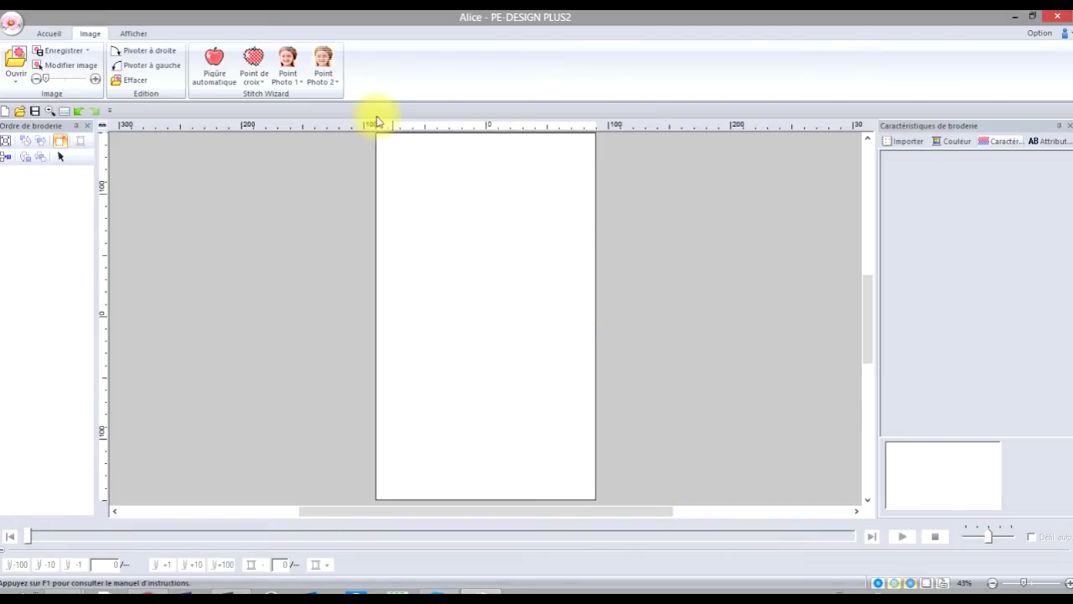
{"action": "left_click", "coordinate": [17, 84]}
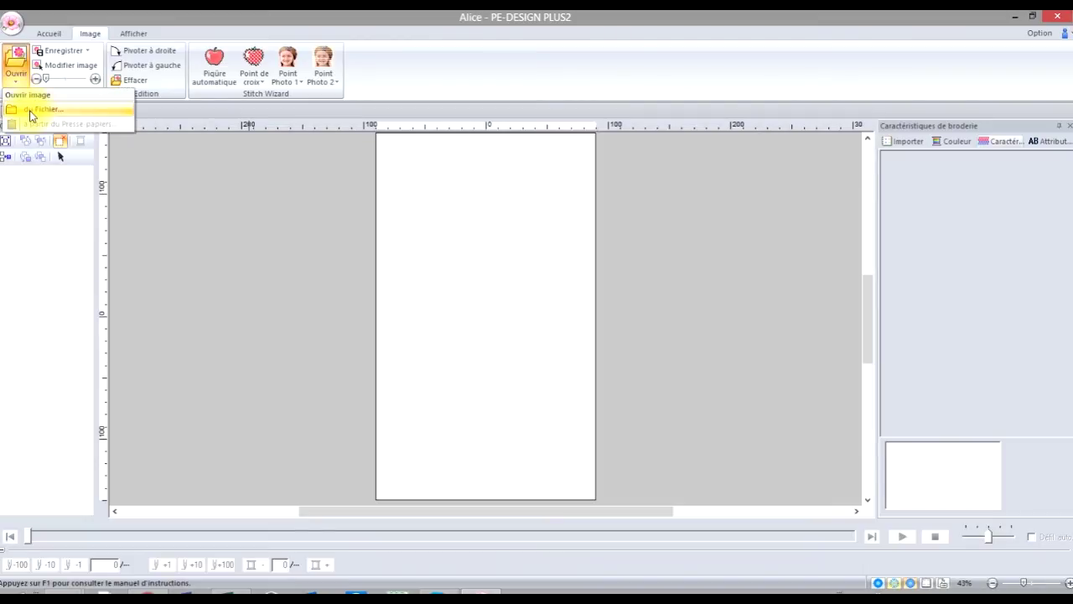
{"action": "left_click", "coordinate": [29, 113]}
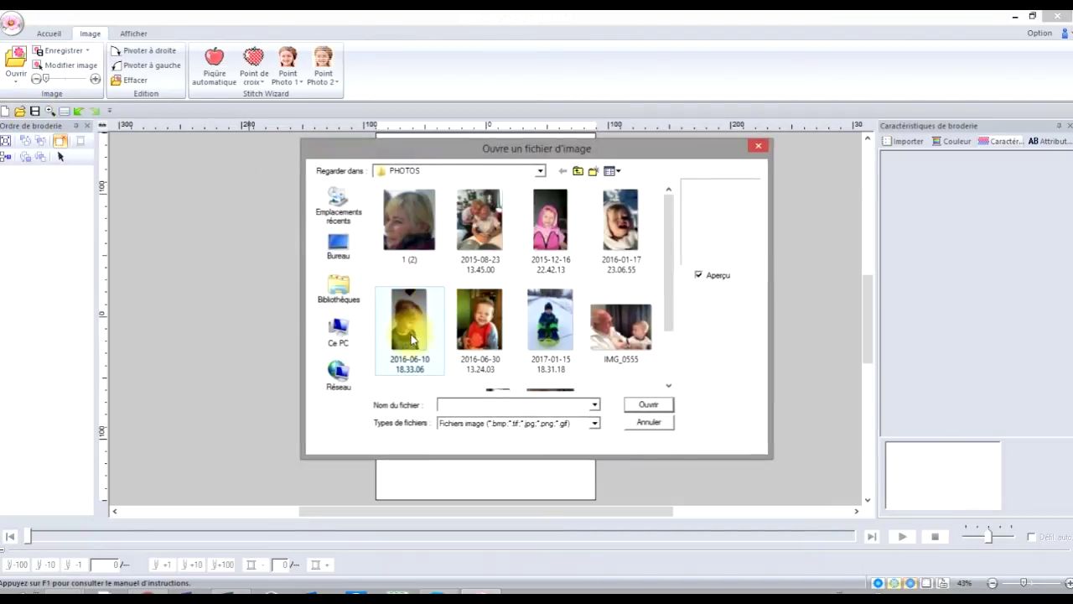
{"action": "left_click", "coordinate": [411, 340]}
{"action": "left_click", "coordinate": [653, 406]}
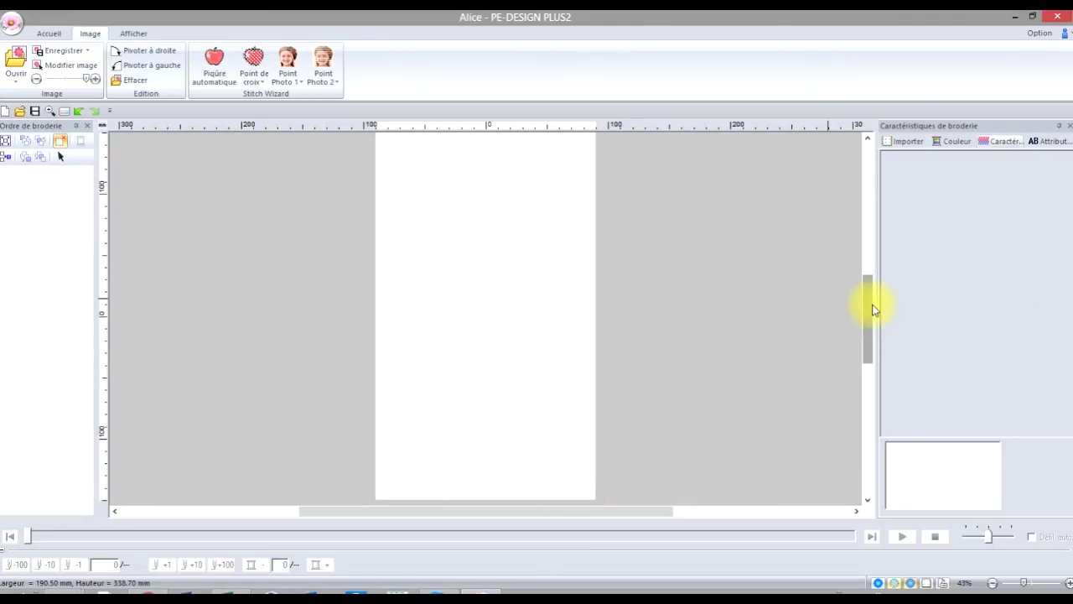
Shrink the child's photo to about 163.3 x 290.3 mm and position it inside the design page.
{"action": "left_click_drag", "start_coordinate": [872, 305], "coordinate": [872, 282]}
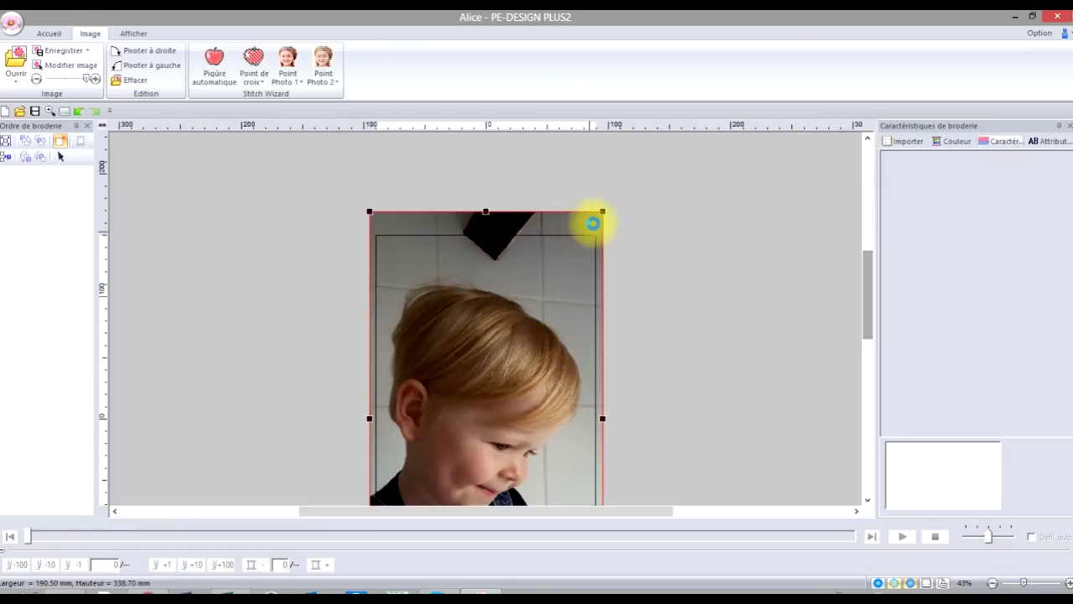
{"action": "left_click_drag", "start_coordinate": [604, 210], "coordinate": [570, 271]}
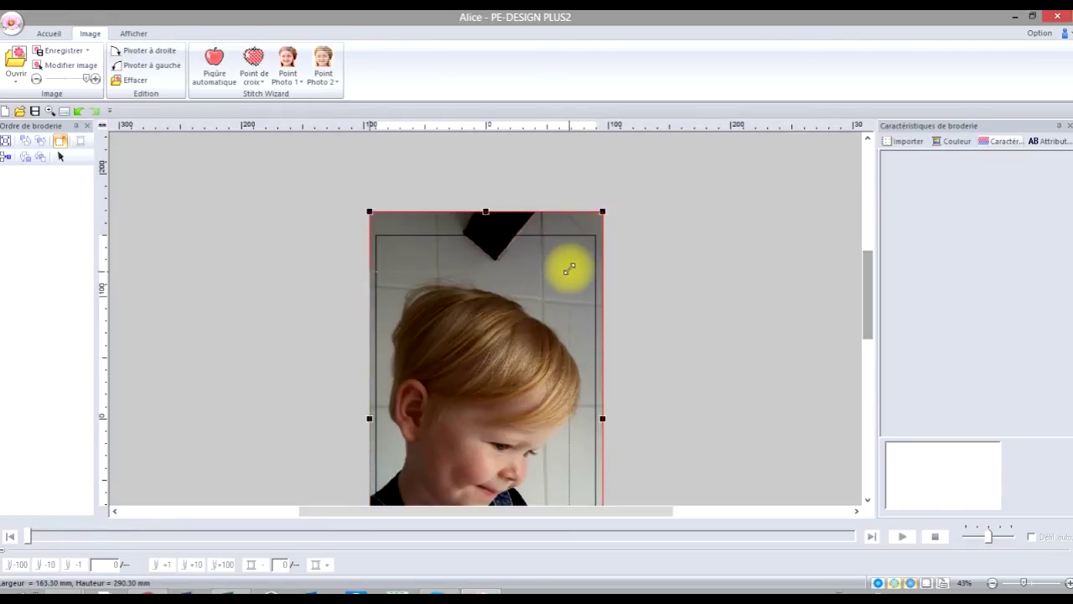
{"action": "left_click_drag", "start_coordinate": [487, 313], "coordinate": [501, 294]}
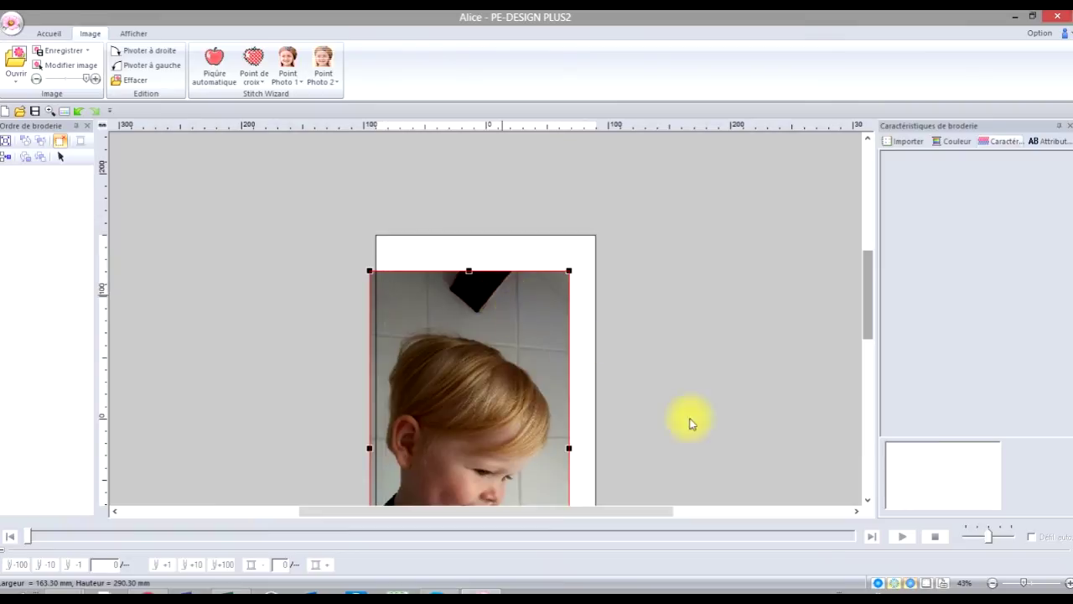
{"action": "left_click", "coordinate": [868, 501]}
{"action": "left_click", "coordinate": [868, 501]}
{"action": "left_click", "coordinate": [867, 501]}
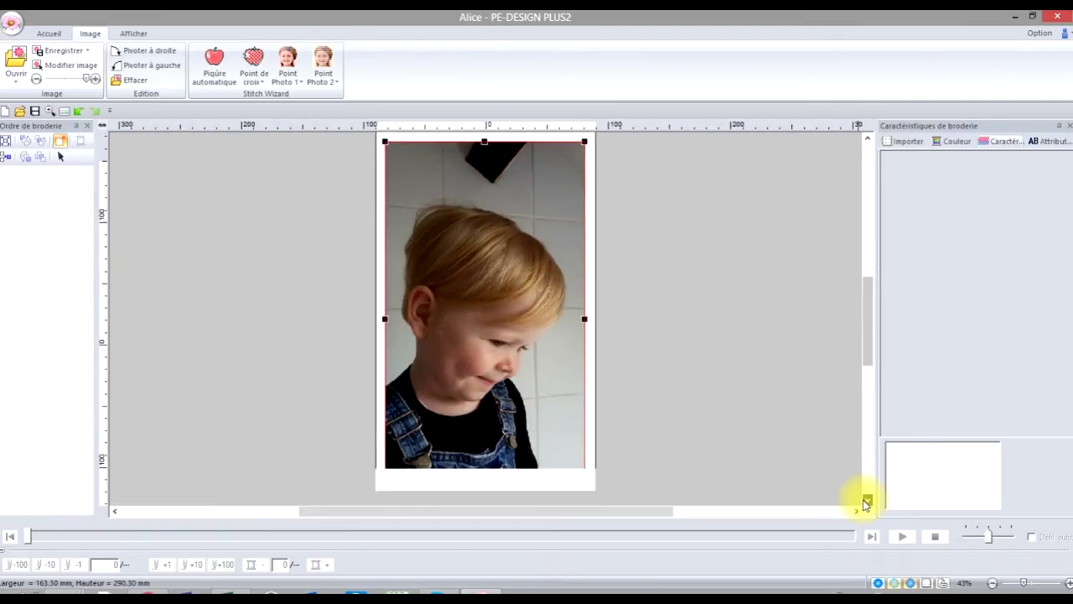
Start a single-colour Photo Stitch 2 conversion of the photo, accept the rectangular mask, and fit the image to the page.
{"action": "left_click", "coordinate": [325, 82]}
{"action": "left_click", "coordinate": [338, 124]}
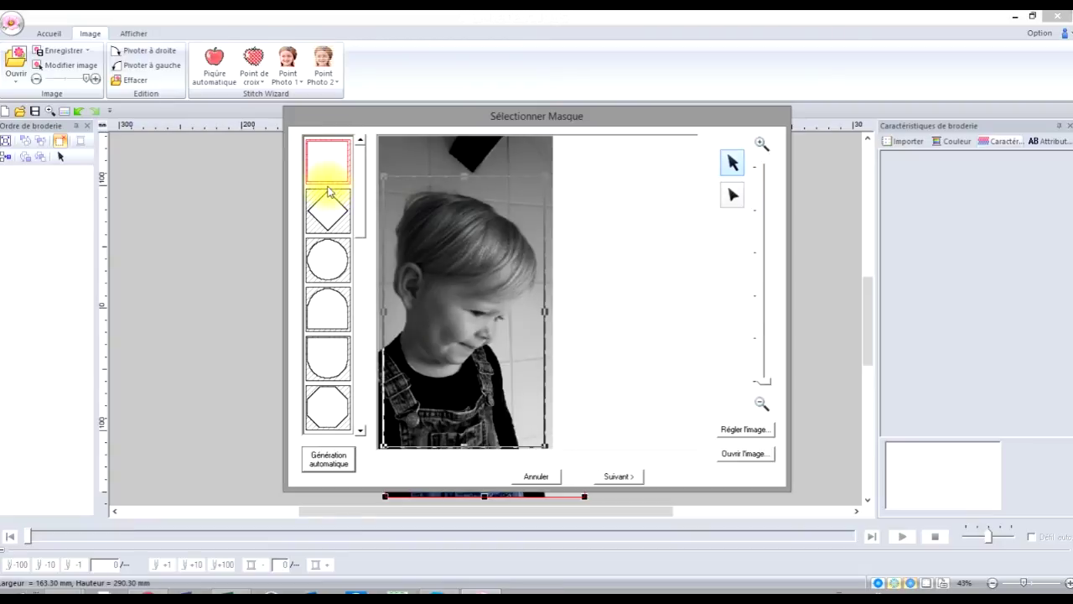
{"action": "left_click", "coordinate": [629, 478]}
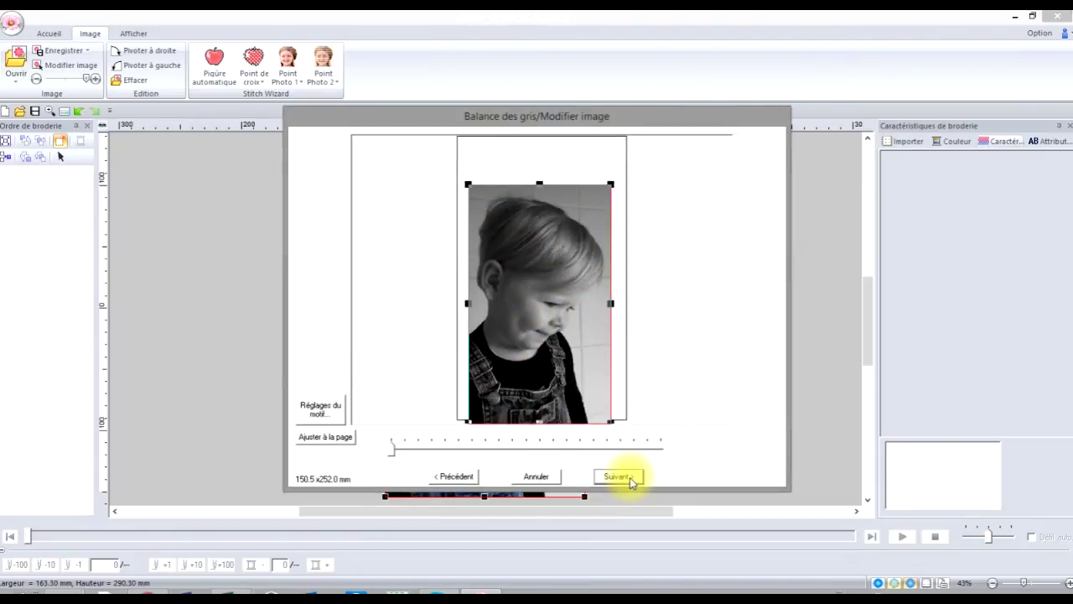
{"action": "left_click", "coordinate": [328, 441]}
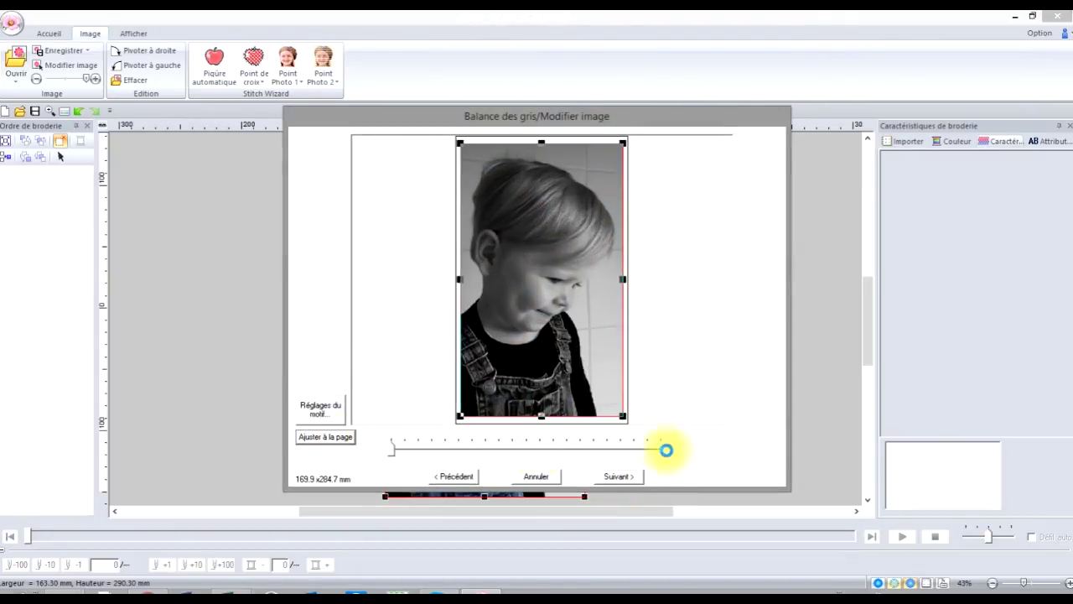
{"action": "left_click", "coordinate": [623, 478]}
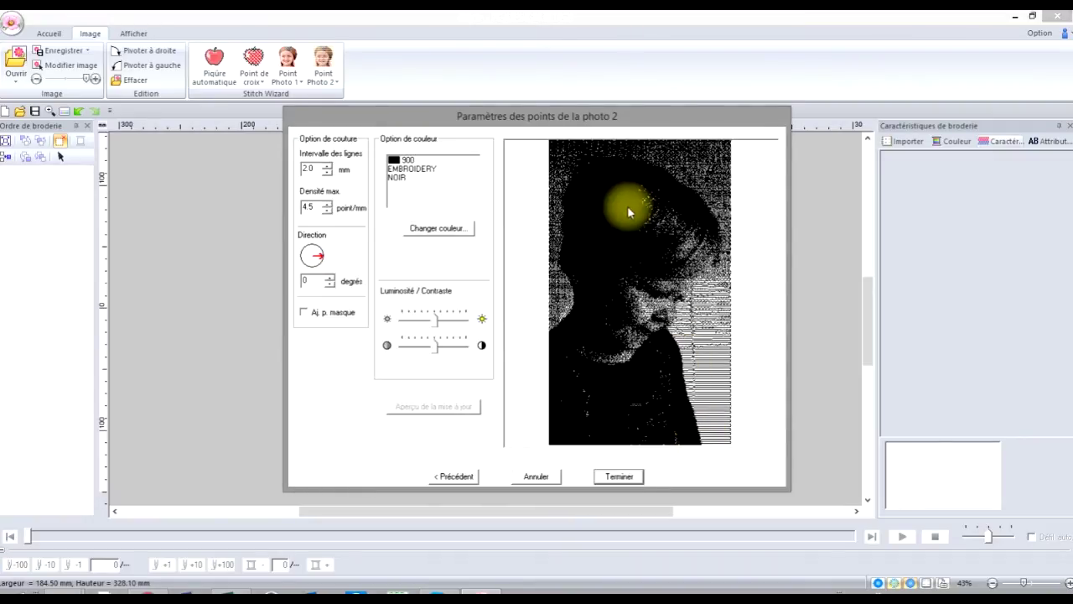
Raise the contrast in two stages, updating the preview each time, and generate the black Photo Stitch 2 embroidery.
{"action": "left_click", "coordinate": [450, 348]}
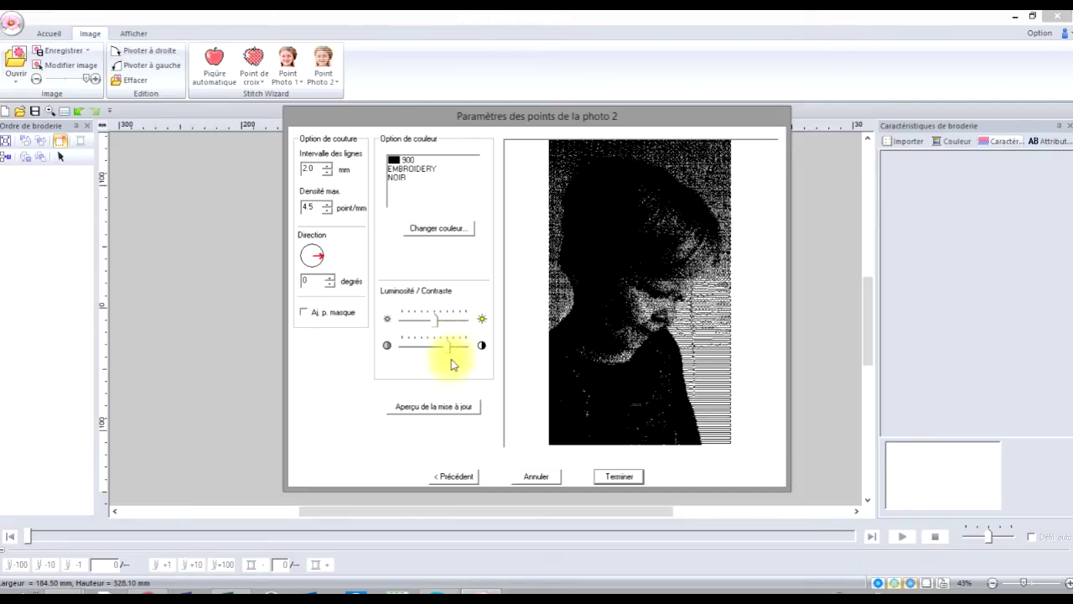
{"action": "left_click", "coordinate": [440, 407]}
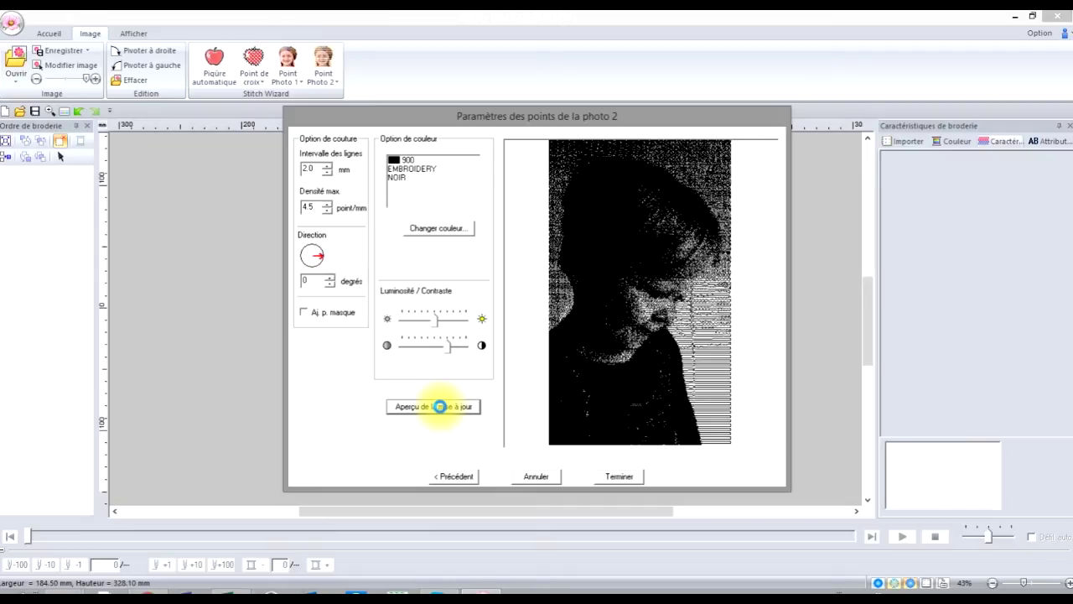
{"action": "left_click", "coordinate": [441, 407]}
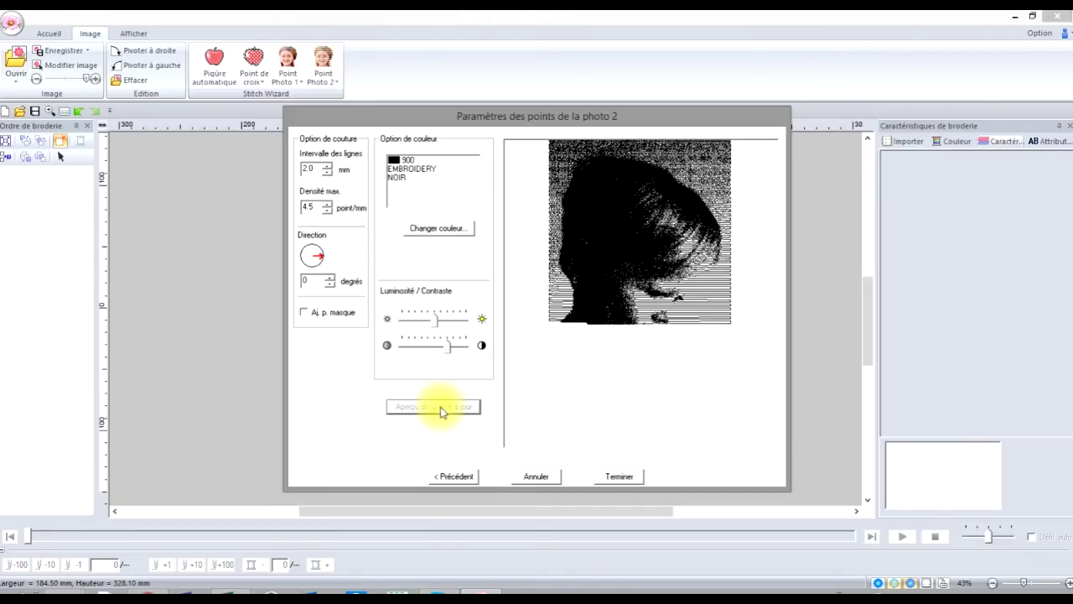
{"action": "left_click", "coordinate": [454, 348]}
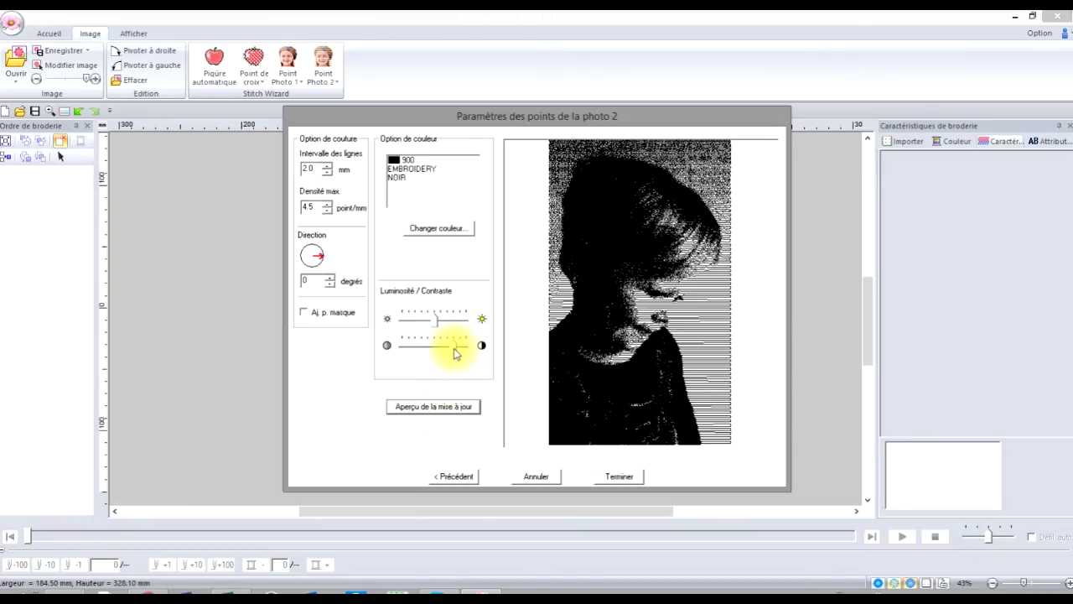
{"action": "left_click", "coordinate": [442, 408]}
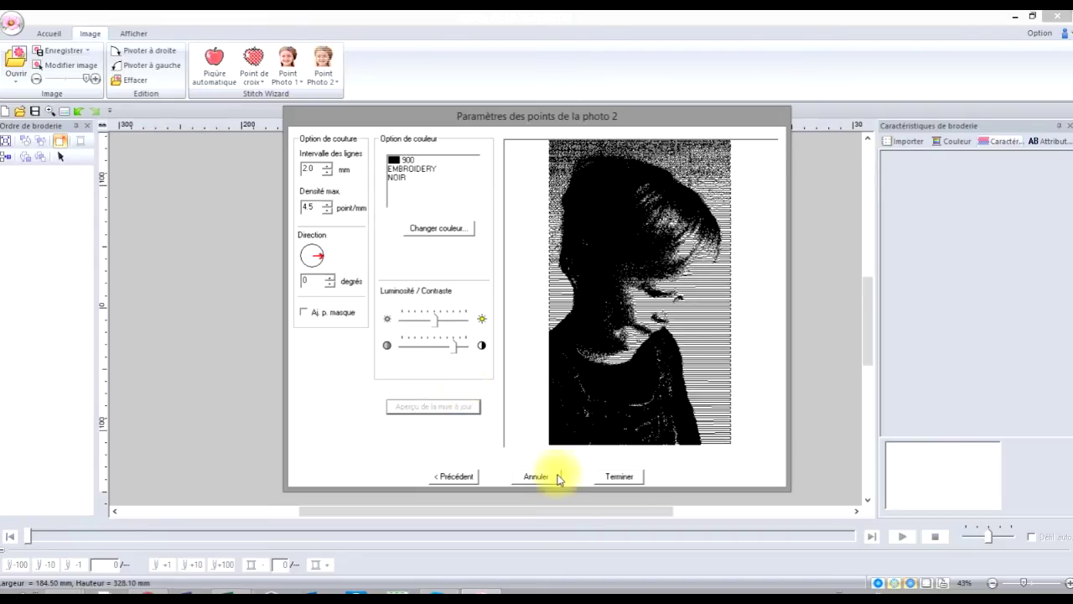
{"action": "left_click", "coordinate": [620, 477]}
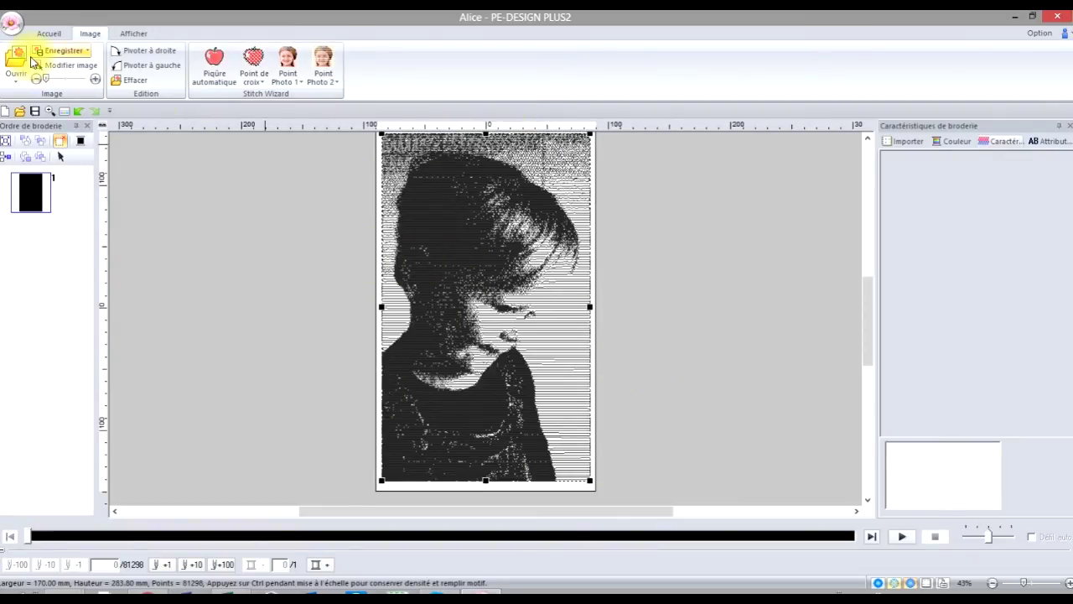
Save the black photo-stitch design as a new PES file in the COURS folder, using the child's first name followed by 2.
{"action": "left_click", "coordinate": [12, 22]}
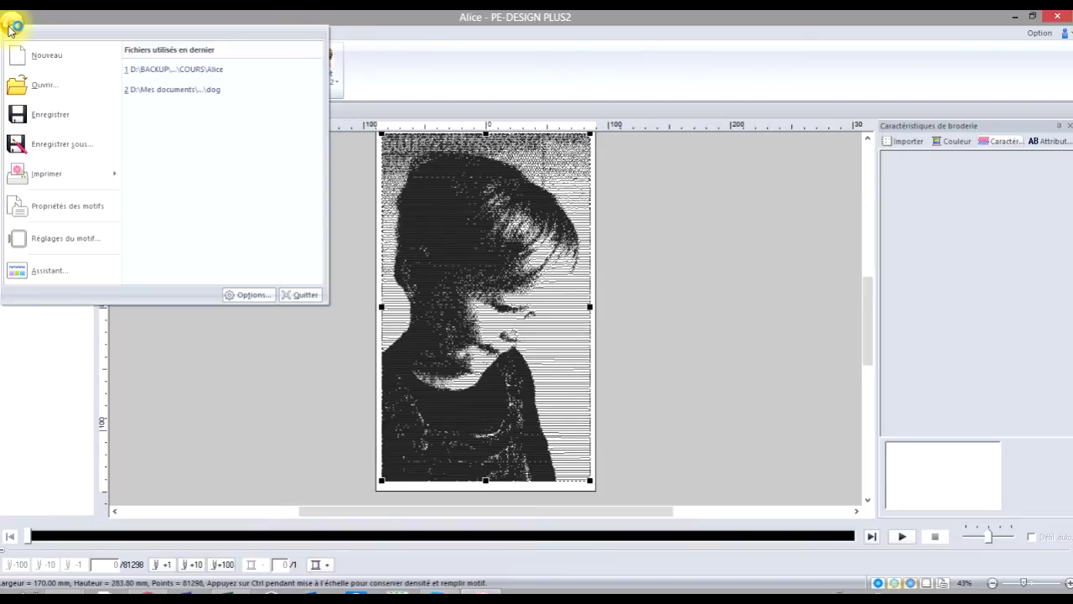
{"action": "left_click", "coordinate": [28, 145]}
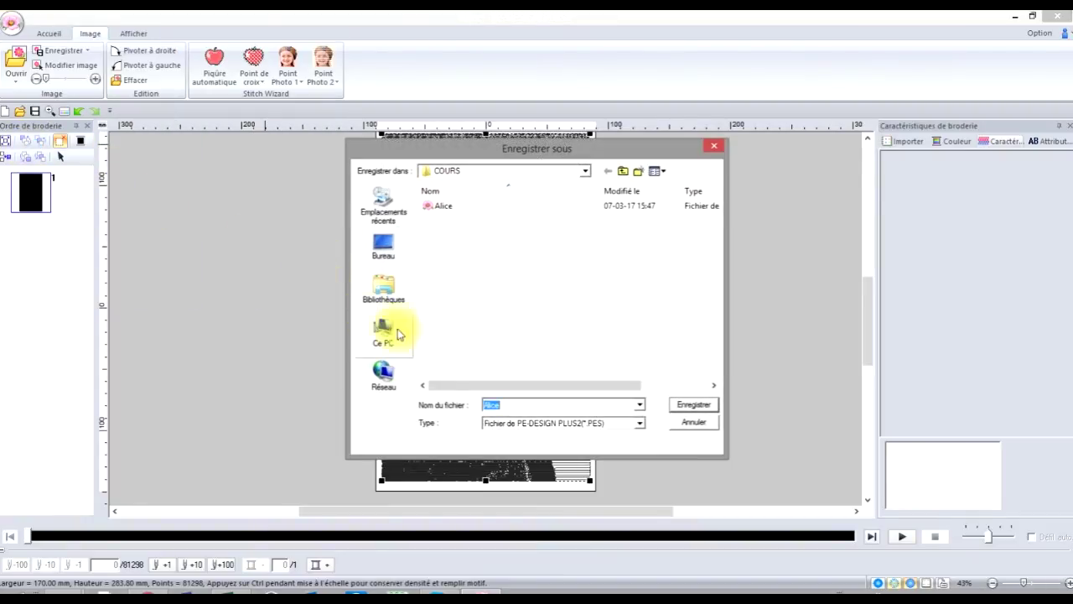
{"action": "left_click", "coordinate": [441, 206]}
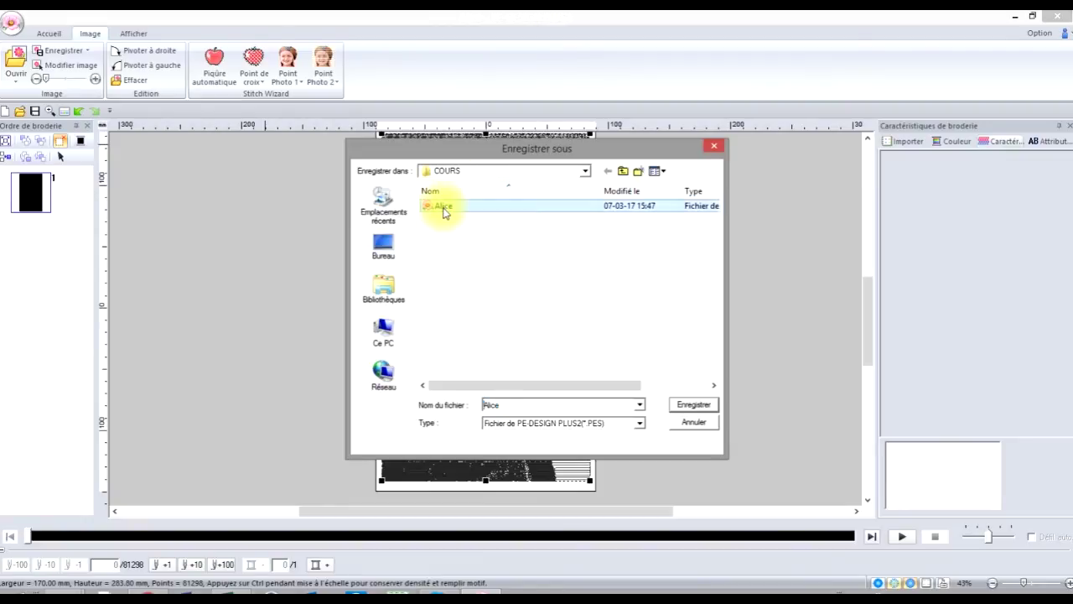
{"action": "double_click", "coordinate": [507, 408]}
{"action": "left_click", "coordinate": [585, 404]}
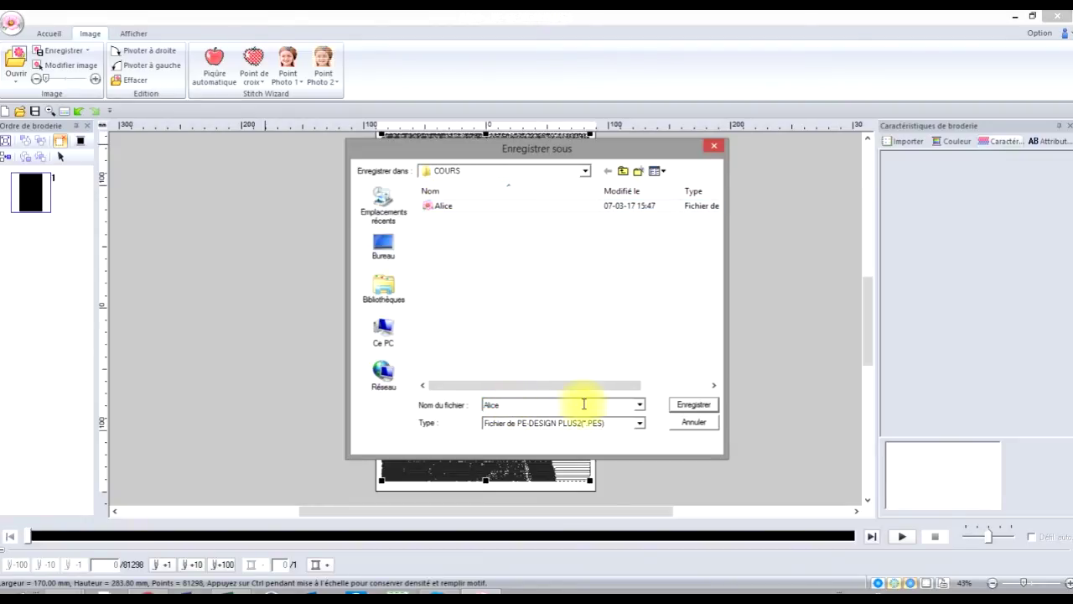
{"action": "type", "text": "2"}
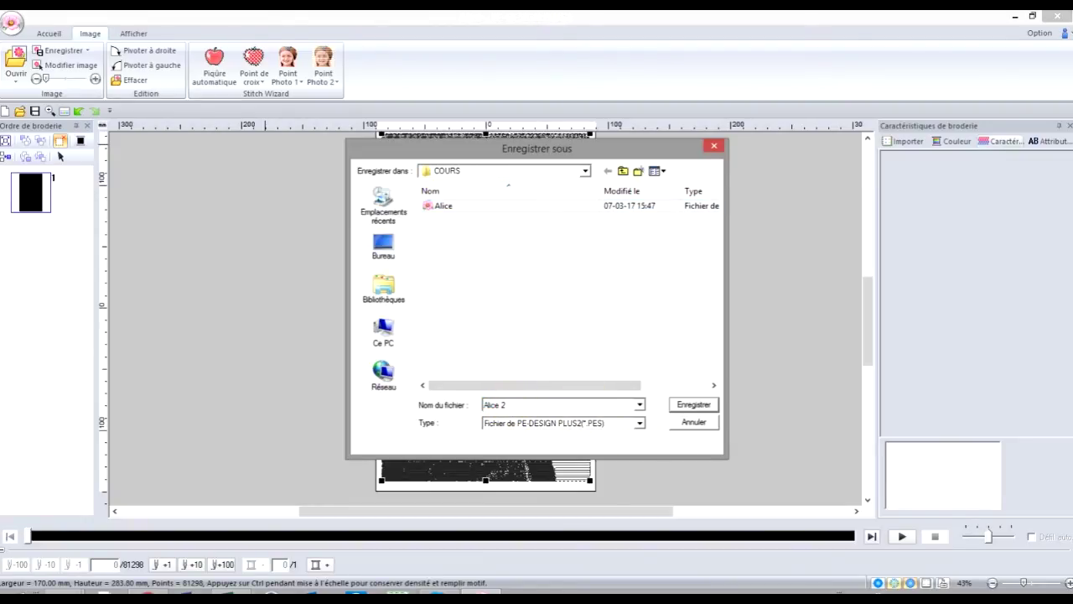
{"action": "left_click", "coordinate": [690, 405]}
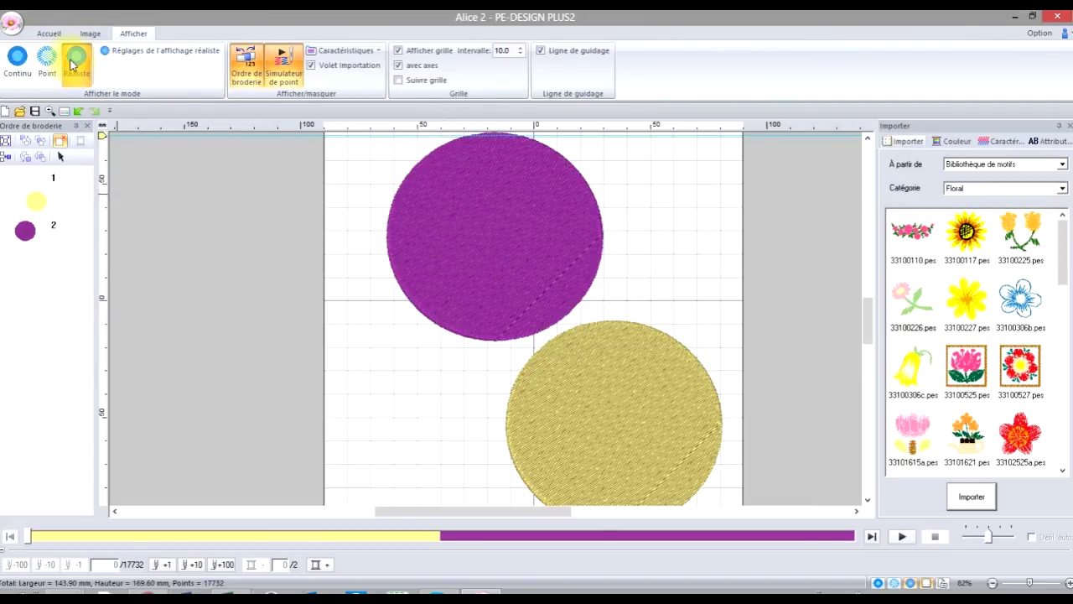
Compare the two circles in stitch view, solid view and realistic view.
{"action": "left_click", "coordinate": [46, 70]}
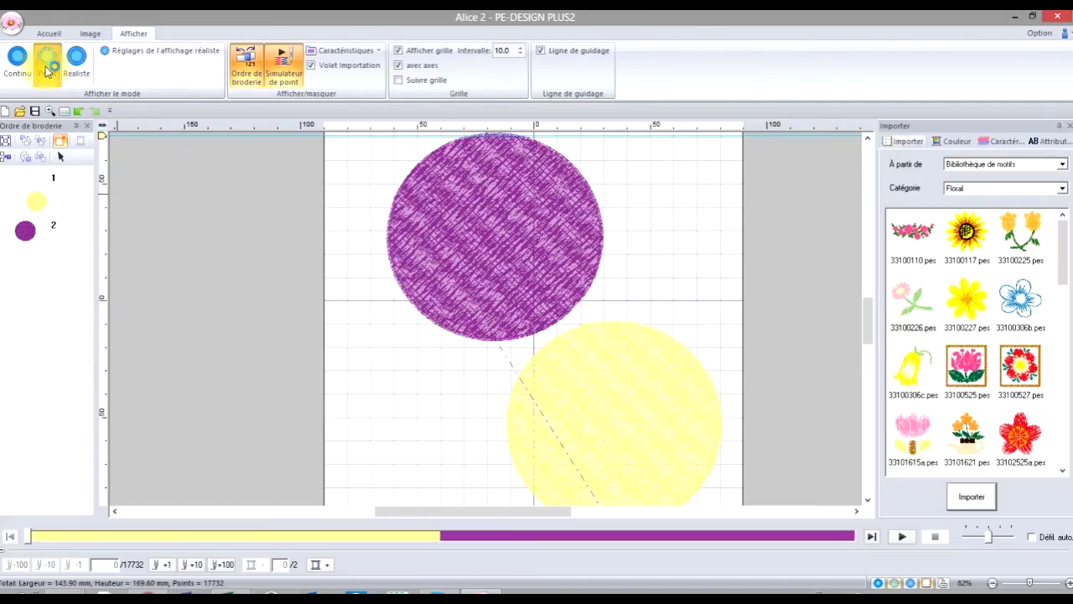
{"action": "left_click", "coordinate": [25, 70]}
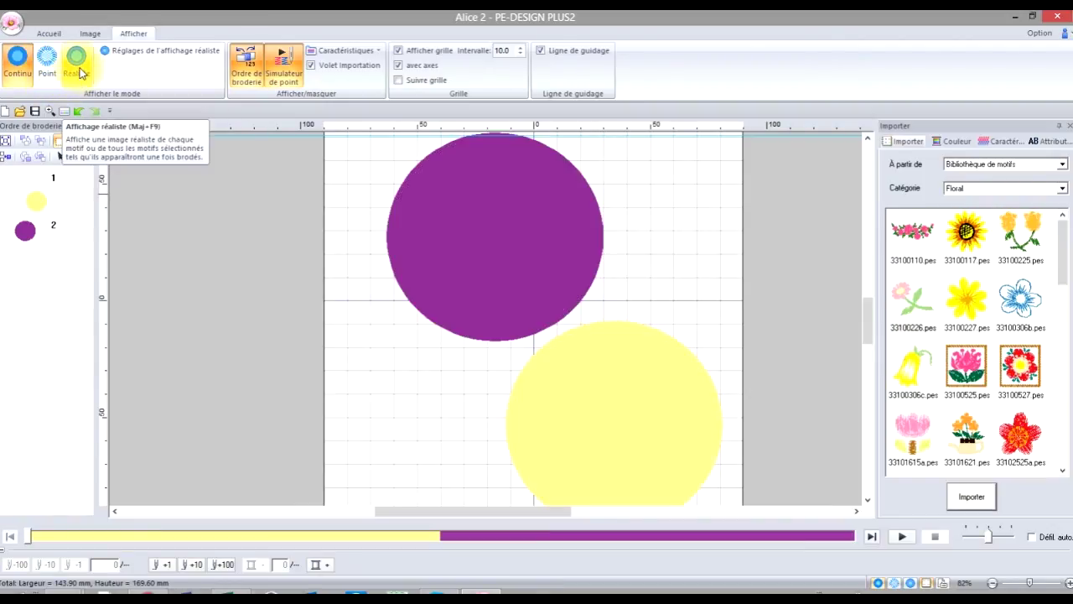
{"action": "left_click", "coordinate": [80, 71]}
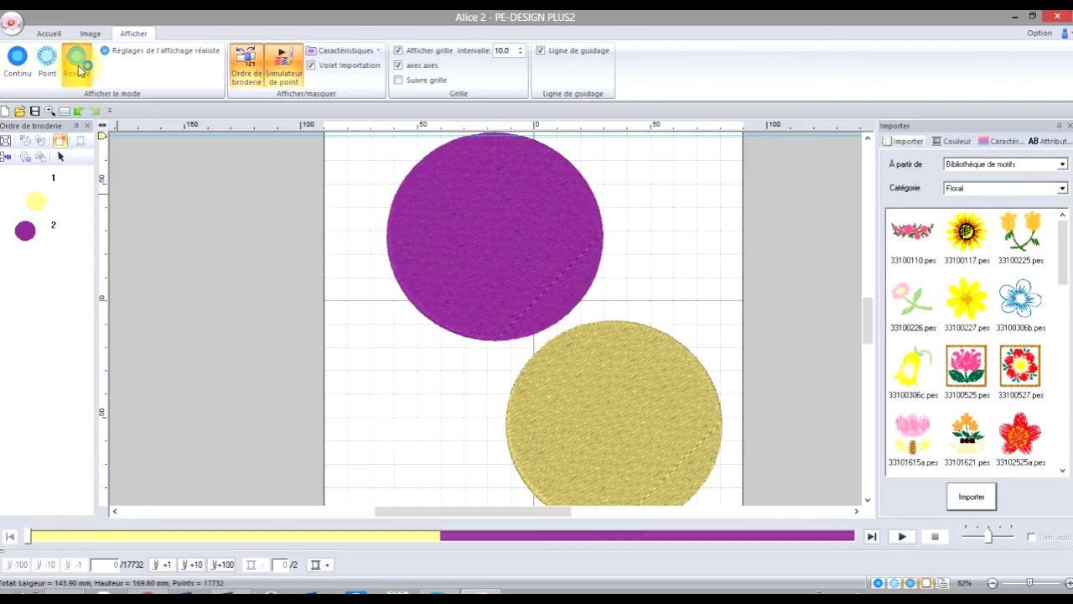
Review the realistic display settings for thread width, contrast and brightness, and close them without changes.
{"action": "left_click", "coordinate": [139, 57]}
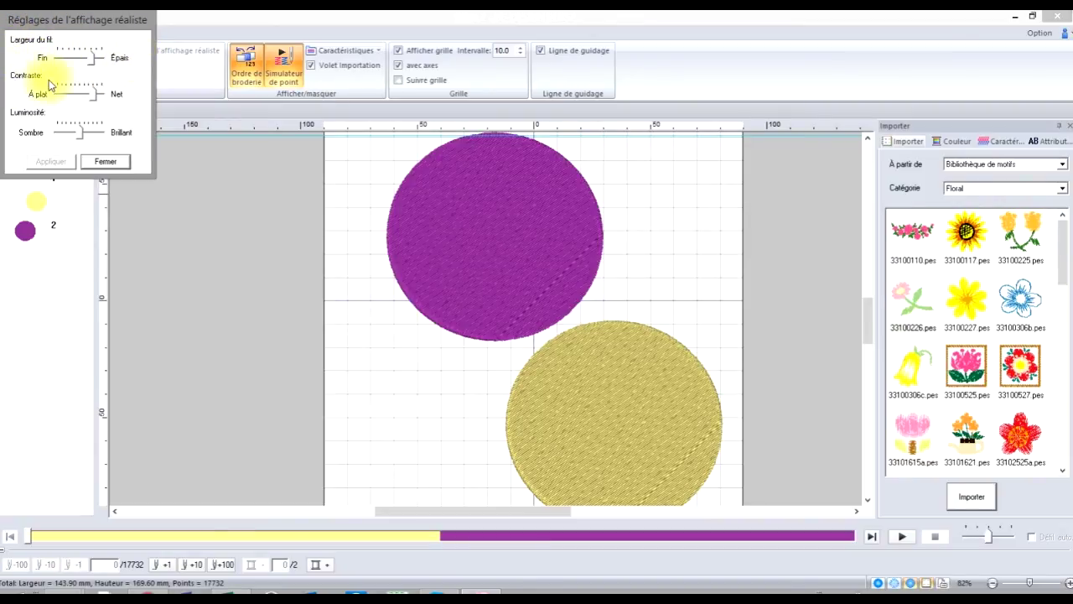
{"action": "left_click", "coordinate": [104, 161]}
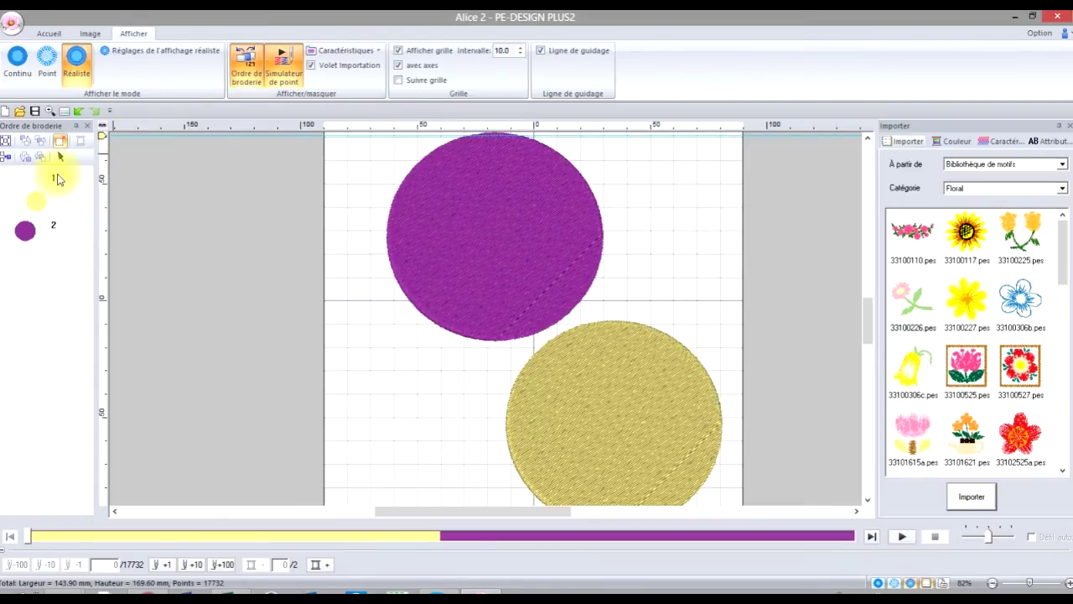
Move the purple circle ahead of the yellow circle in the sewing order.
{"action": "left_click", "coordinate": [45, 236]}
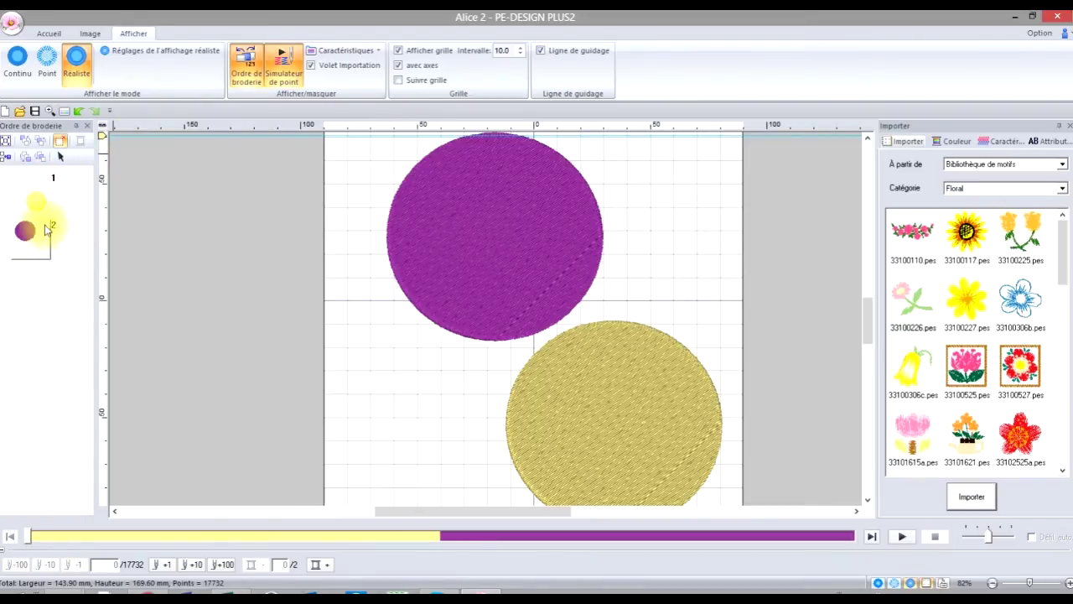
{"action": "left_click", "coordinate": [45, 201]}
{"action": "left_click", "coordinate": [26, 229]}
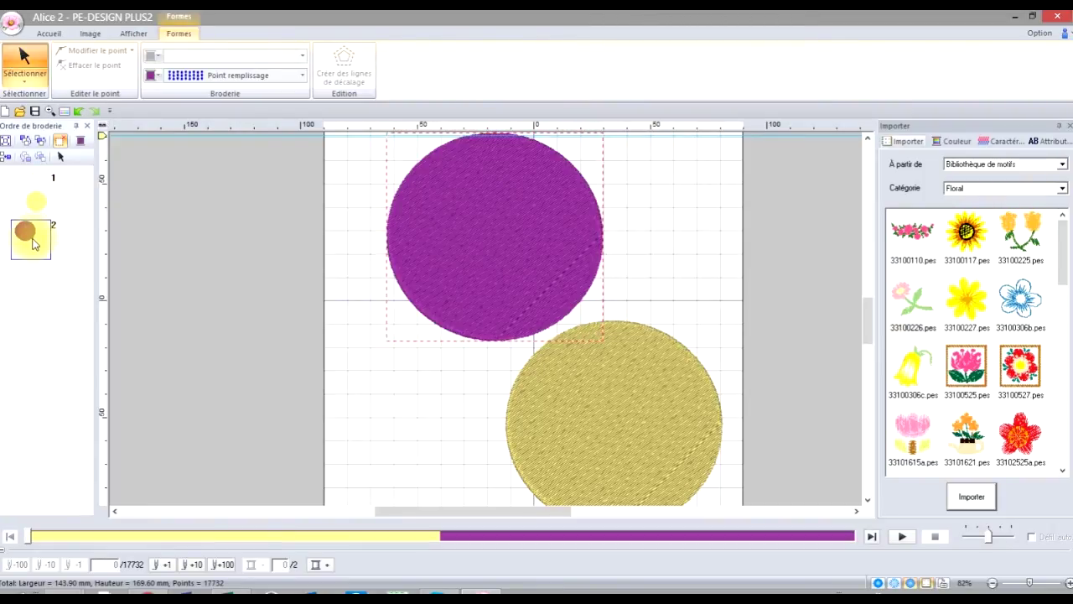
{"action": "left_click_drag", "start_coordinate": [33, 243], "coordinate": [37, 189]}
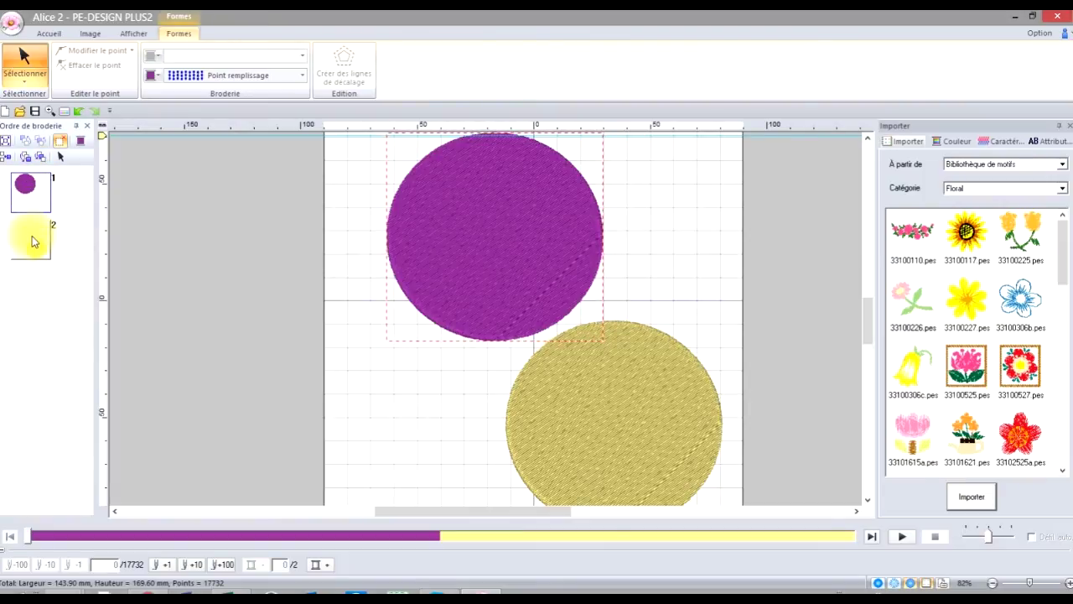
Run the stitch simulation of the two circles with the purple one sewn first, and stop it partway.
{"action": "left_click", "coordinate": [130, 34]}
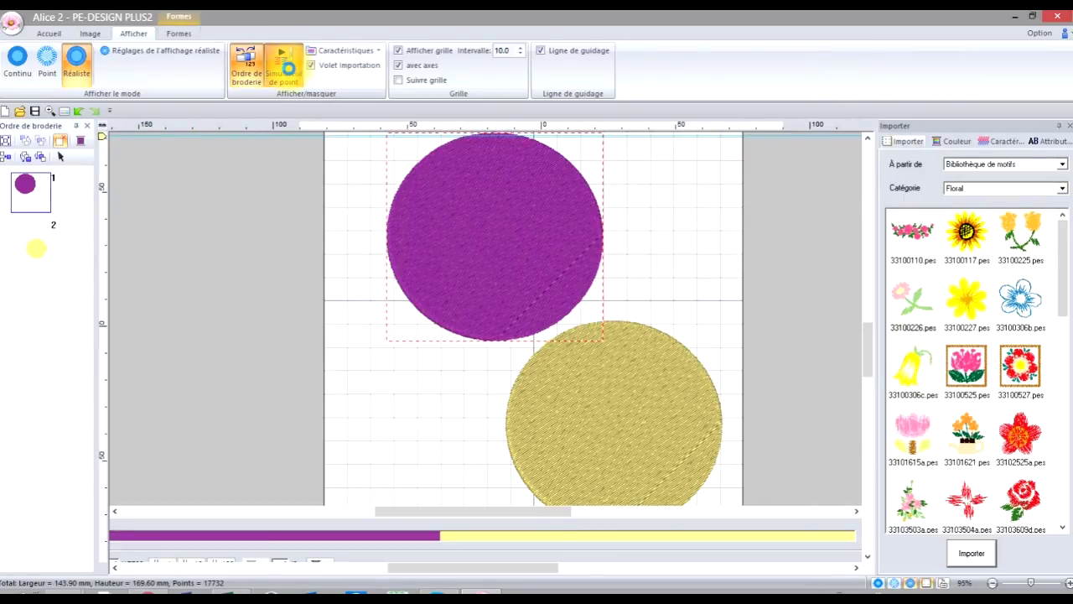
{"action": "left_click", "coordinate": [284, 67]}
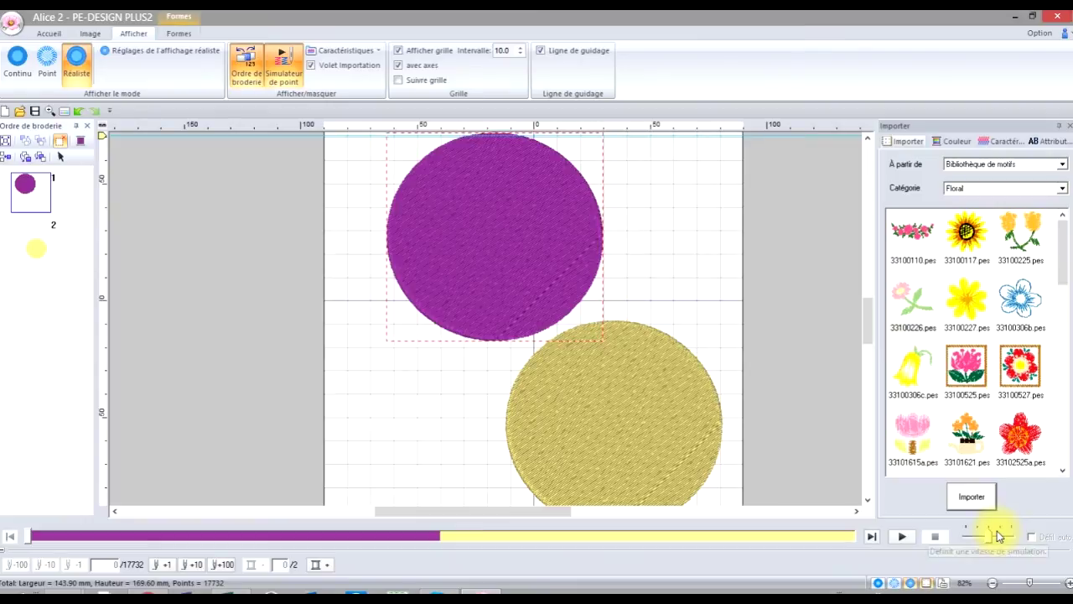
{"action": "left_click", "coordinate": [905, 538]}
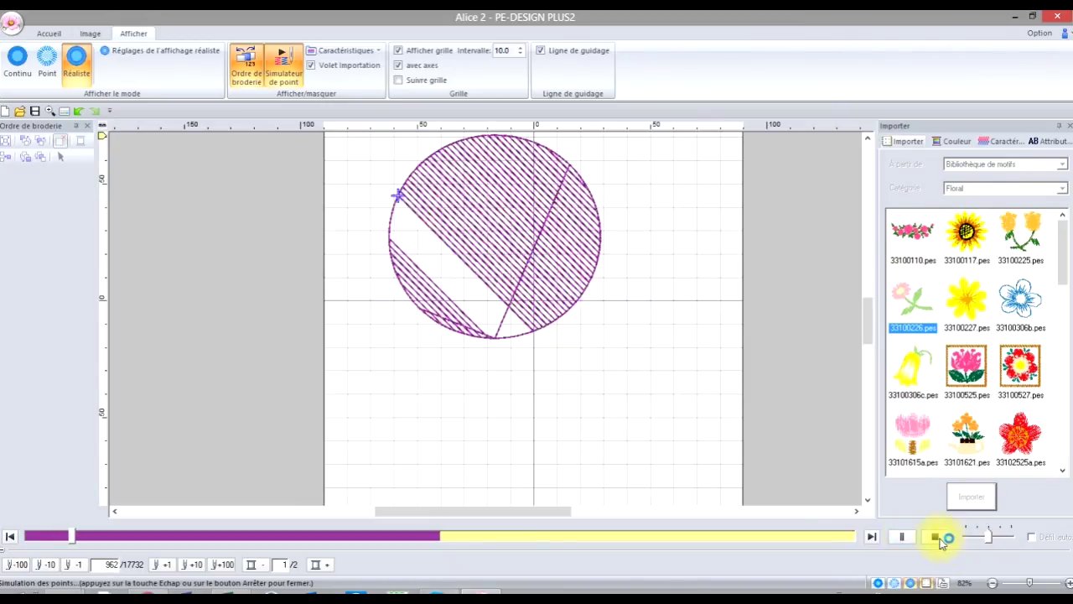
{"action": "left_click", "coordinate": [938, 539]}
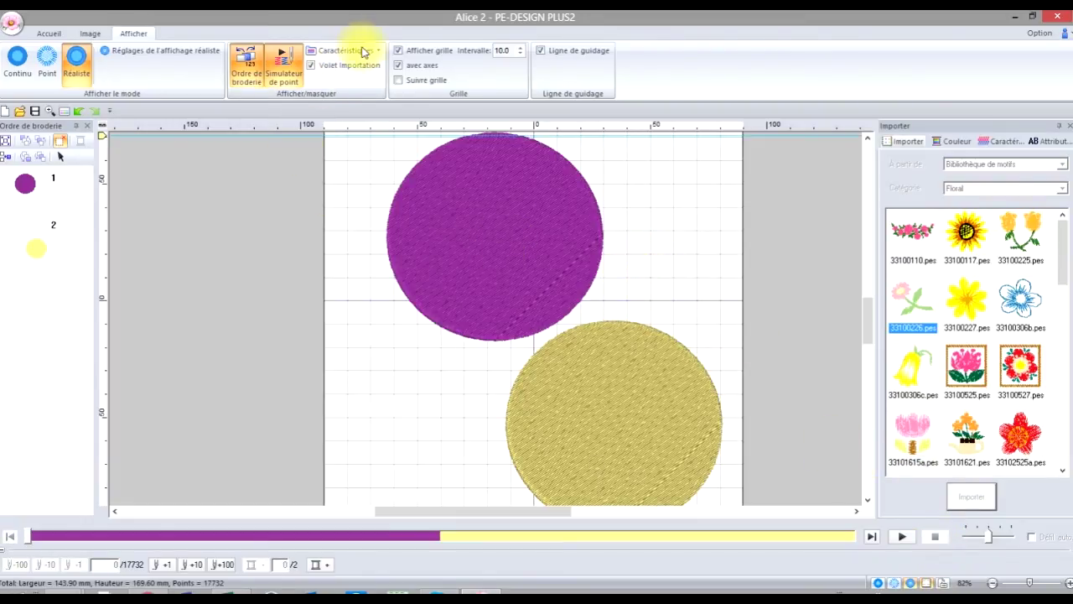
Review the display options for the sewing attributes, text attributes and colour palette panes.
{"action": "left_click", "coordinate": [380, 52]}
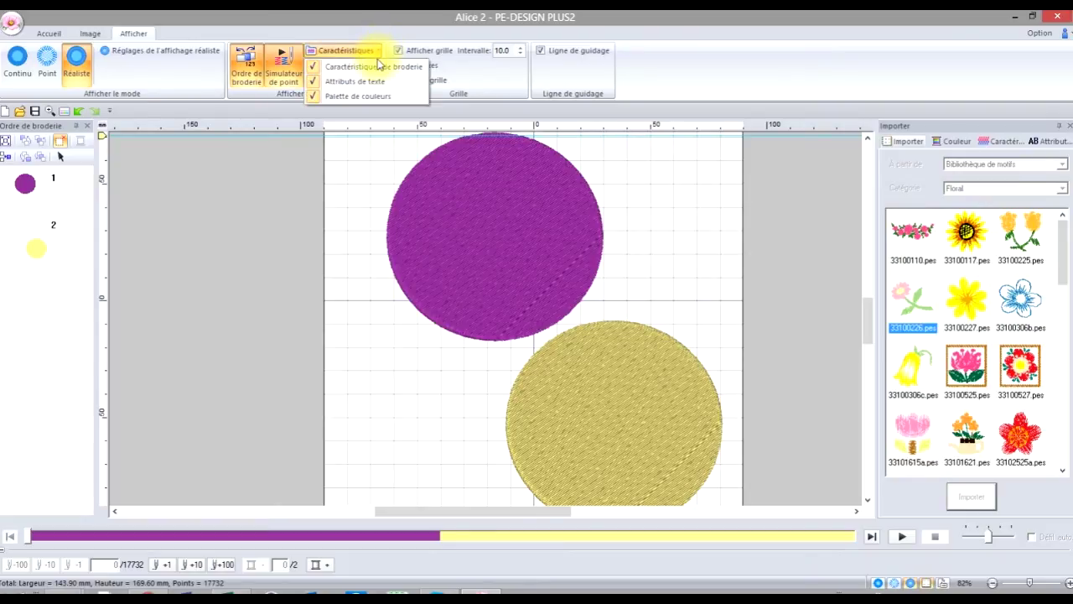
{"action": "left_click", "coordinate": [383, 83]}
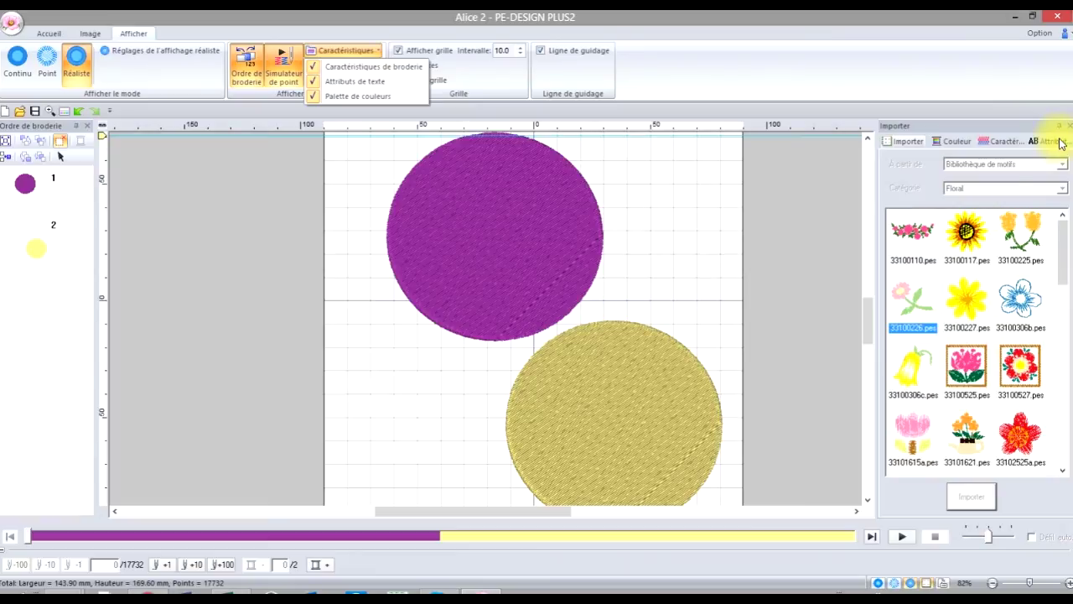
{"action": "left_click", "coordinate": [512, 196]}
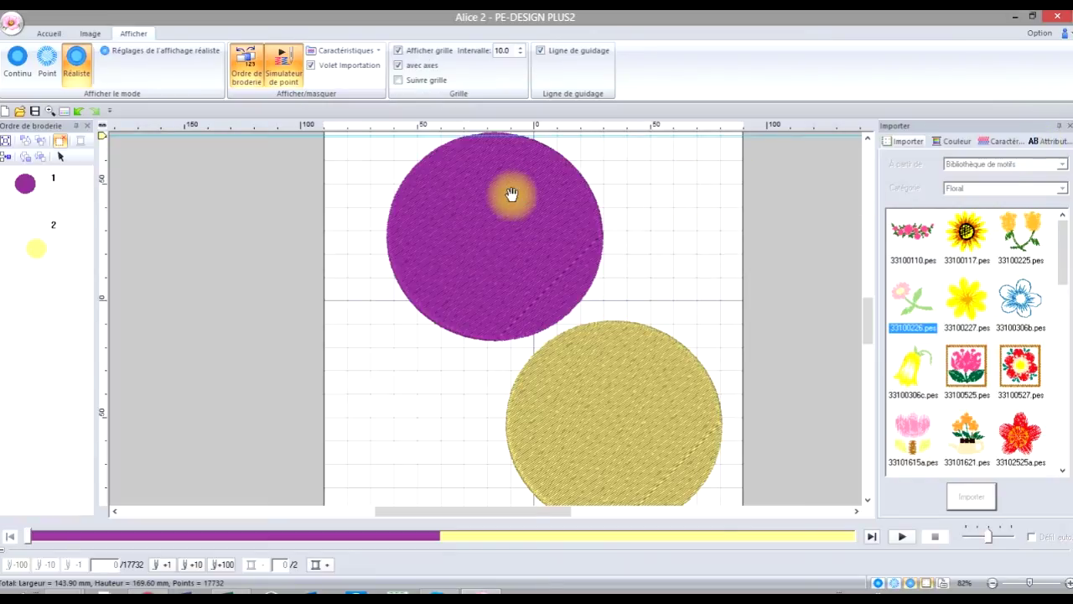
Select the purple circle and display its sewing attributes.
{"action": "left_click", "coordinate": [48, 34]}
{"action": "left_click", "coordinate": [25, 59]}
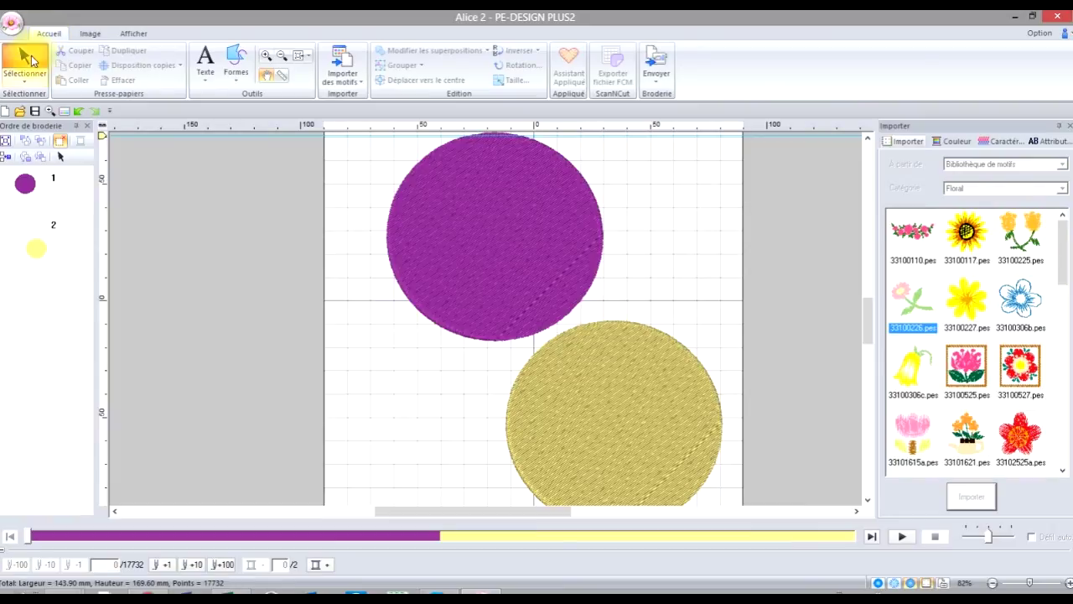
{"action": "left_click", "coordinate": [457, 223]}
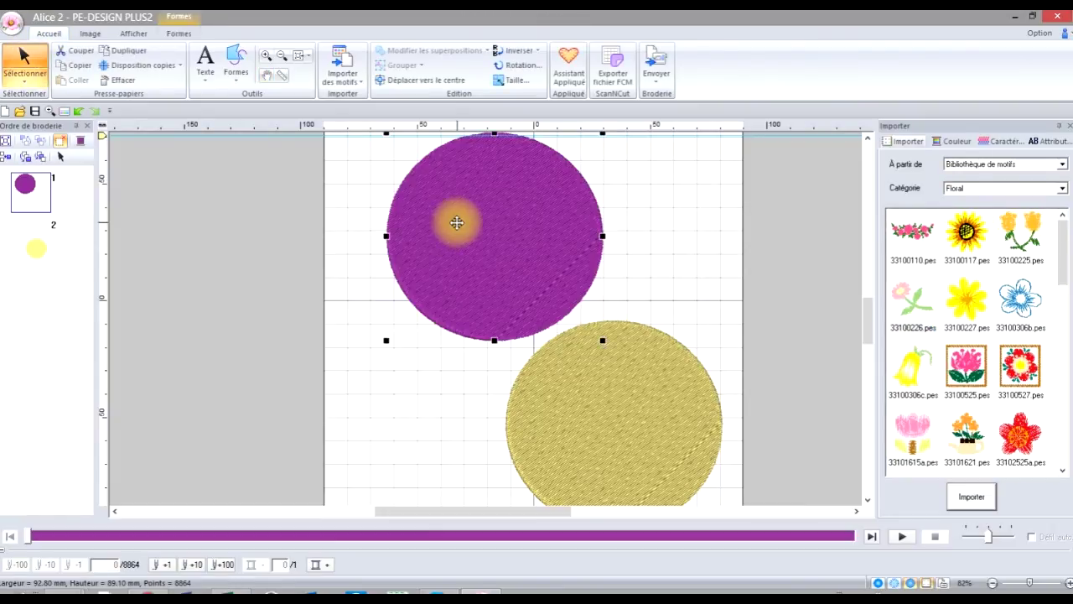
{"action": "left_click", "coordinate": [1006, 141]}
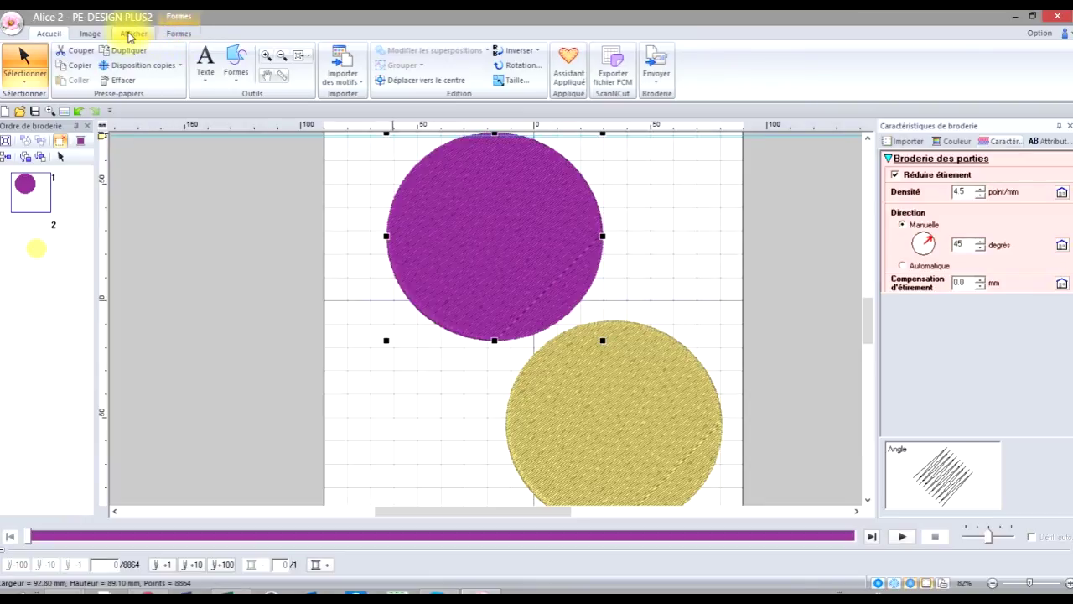
Hide and restore the grid, and switch its axis lines off and back on.
{"action": "left_click", "coordinate": [132, 34]}
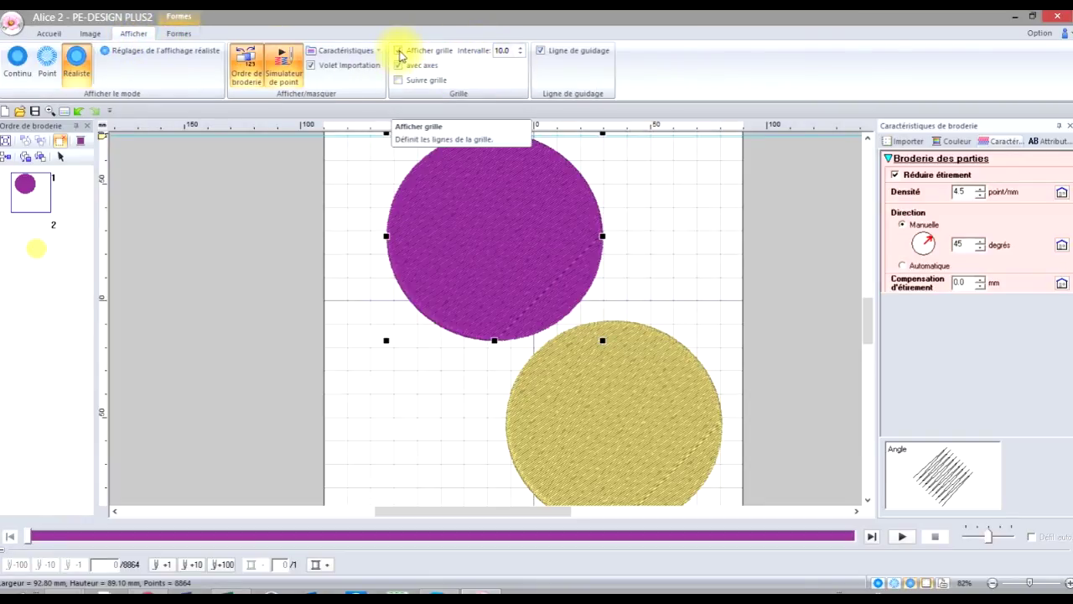
{"action": "left_click", "coordinate": [400, 51]}
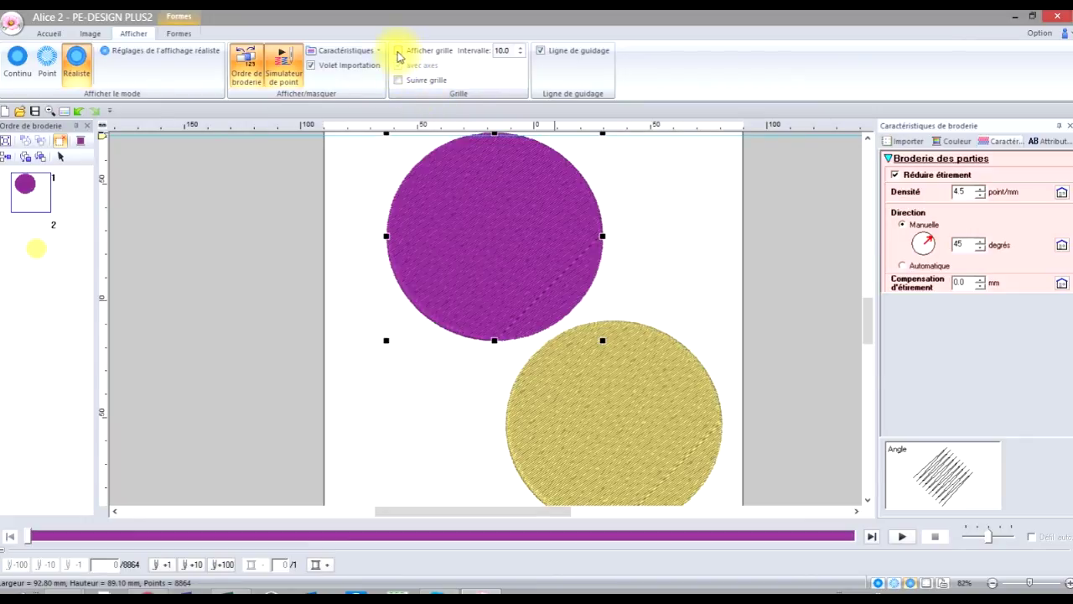
{"action": "left_click", "coordinate": [521, 95]}
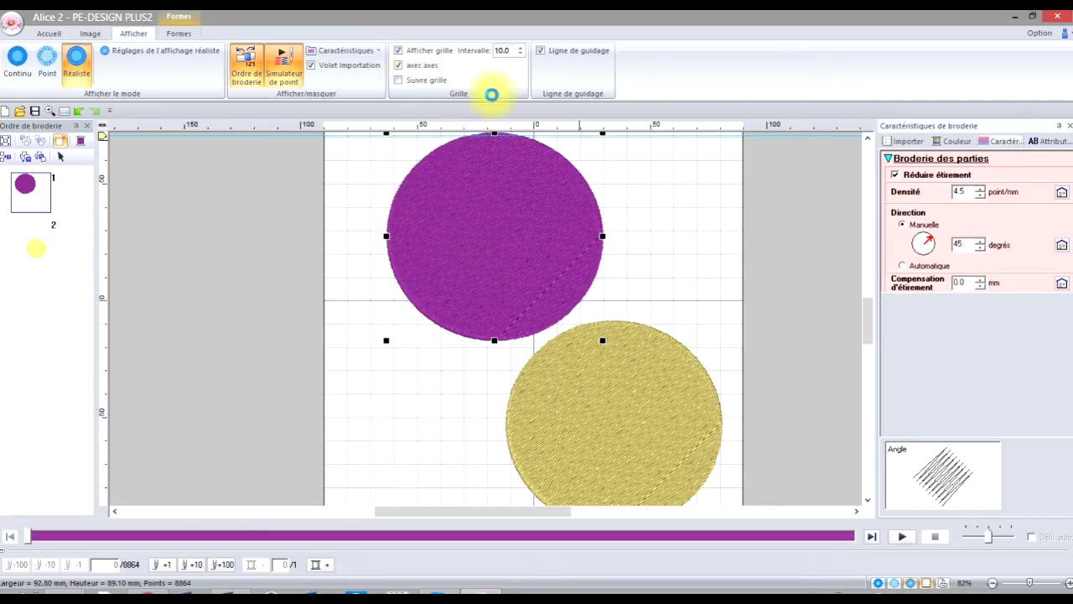
{"action": "left_click", "coordinate": [400, 67]}
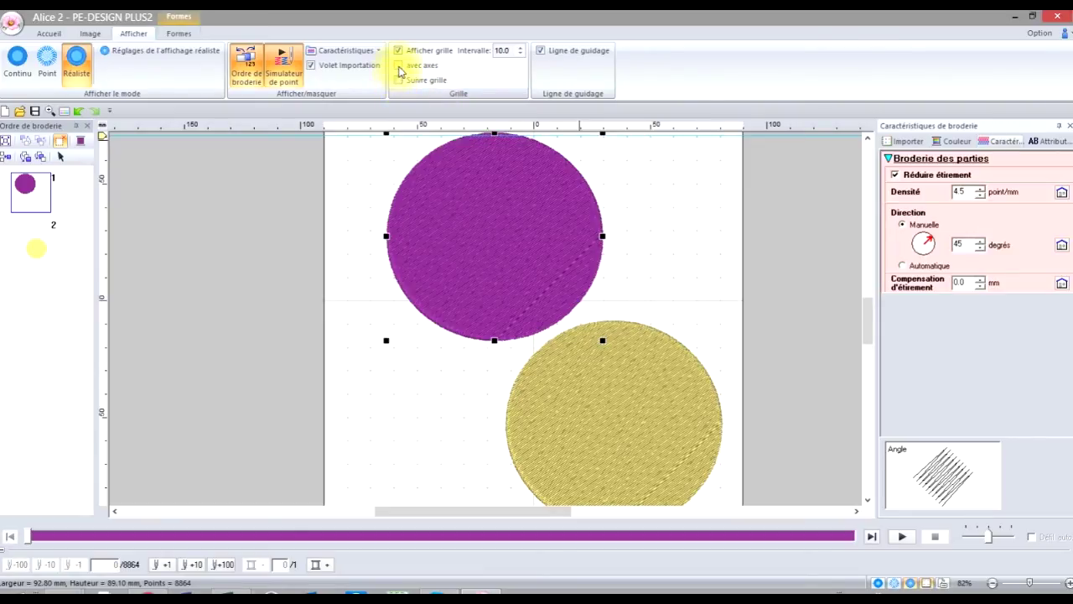
{"action": "left_click", "coordinate": [395, 83]}
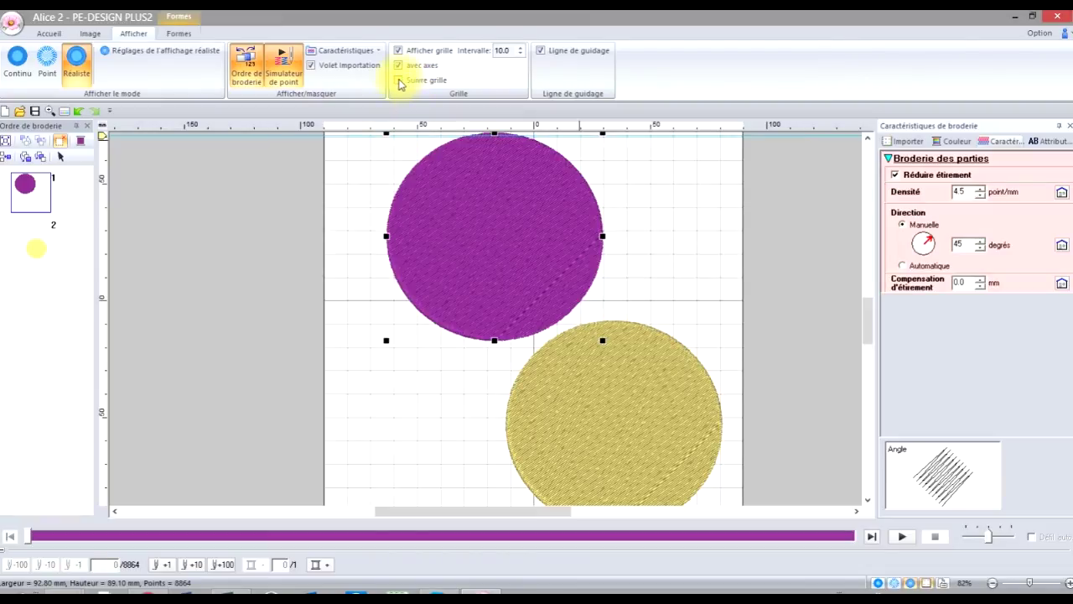
Enable grid snapping and draw a closed straight-sided shape about 20 mm wide and 30 mm high below the purple circle.
{"action": "left_click", "coordinate": [400, 84]}
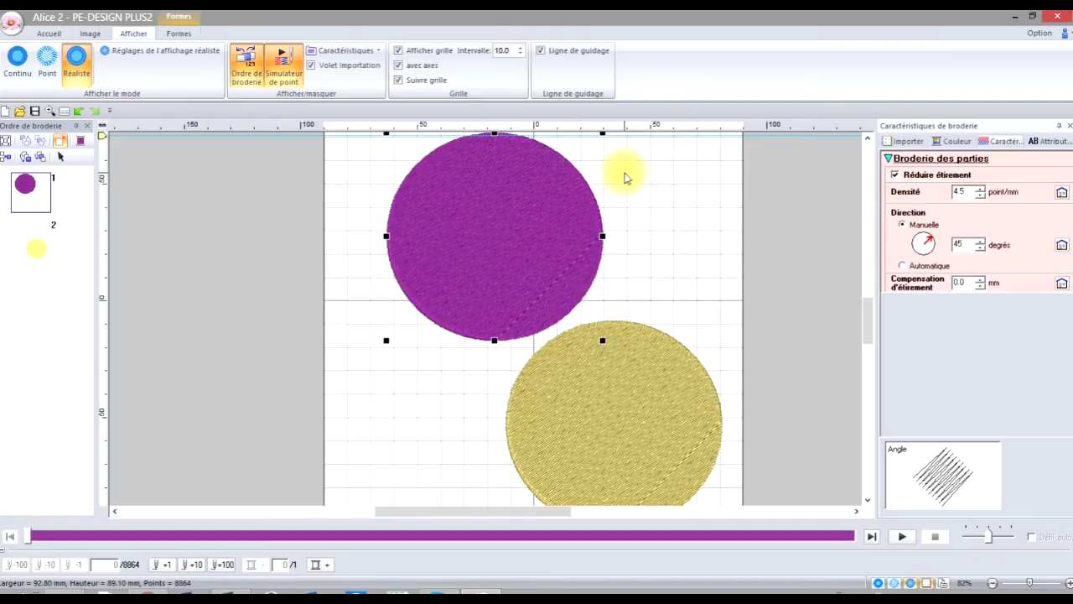
{"action": "left_click", "coordinate": [51, 34]}
{"action": "left_click", "coordinate": [240, 82]}
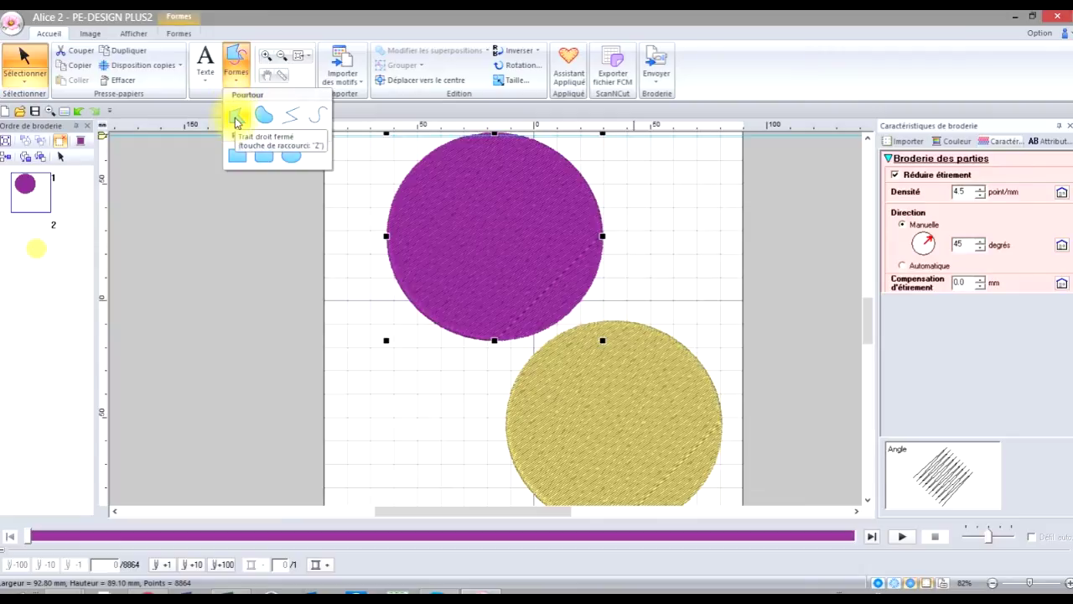
{"action": "left_click", "coordinate": [236, 119]}
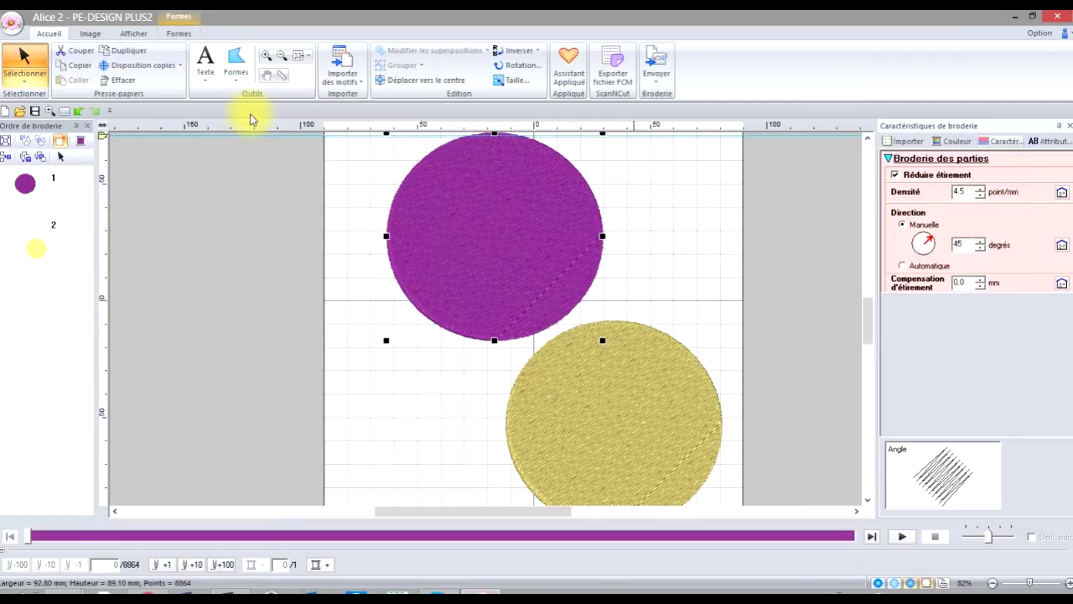
{"action": "left_click", "coordinate": [418, 465]}
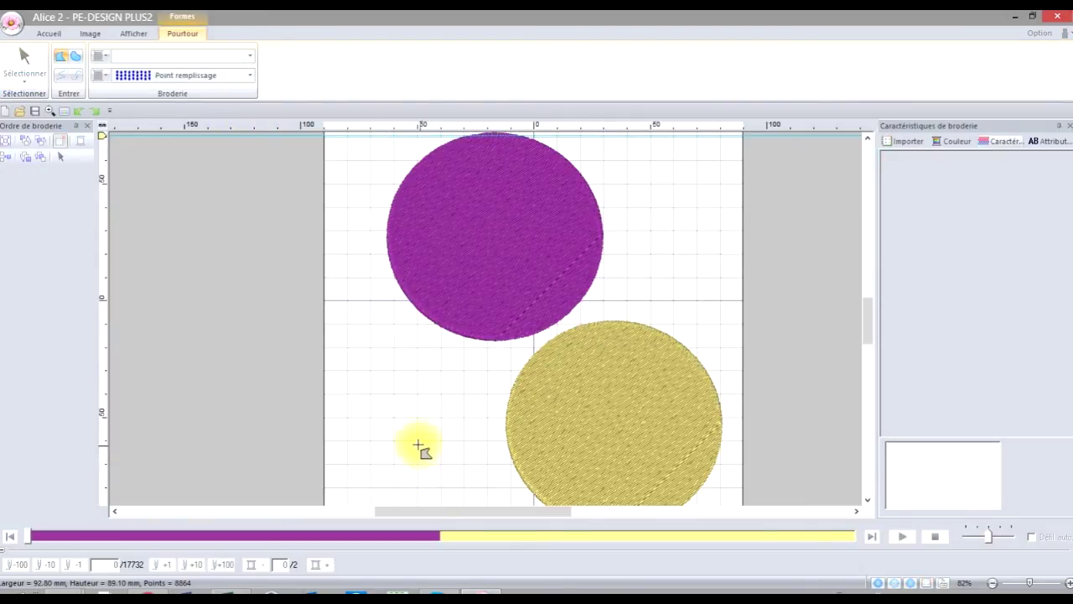
{"action": "left_click", "coordinate": [417, 444]}
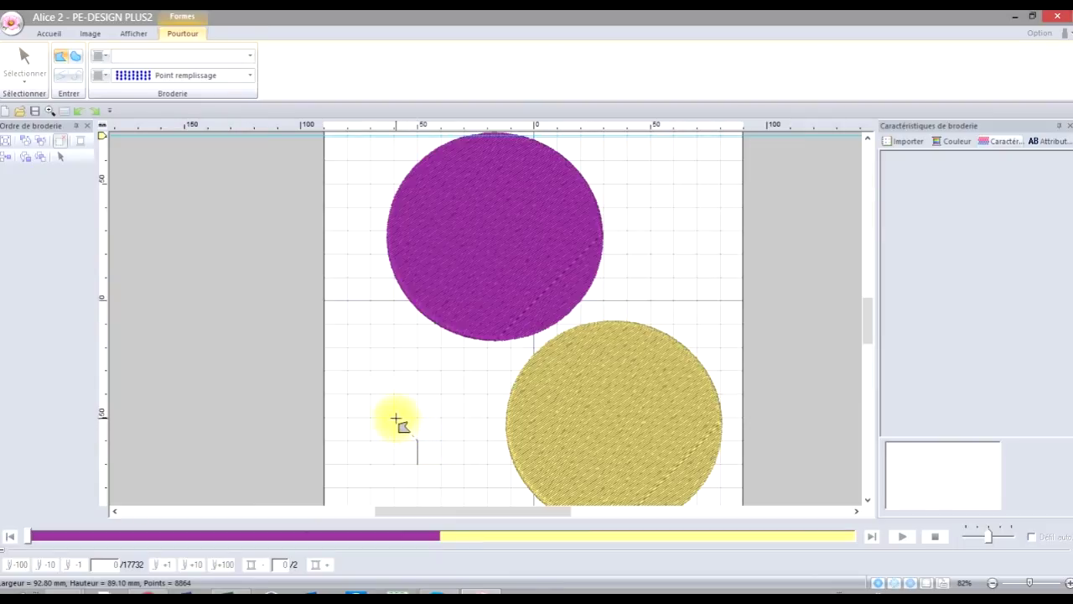
{"action": "left_click", "coordinate": [396, 417]}
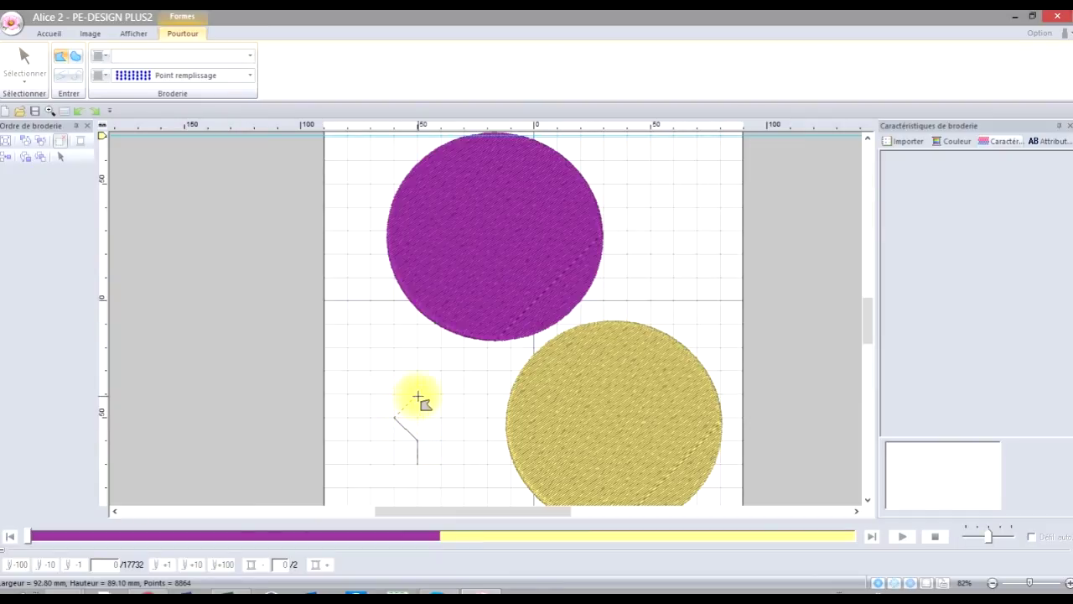
{"action": "left_click", "coordinate": [418, 395]}
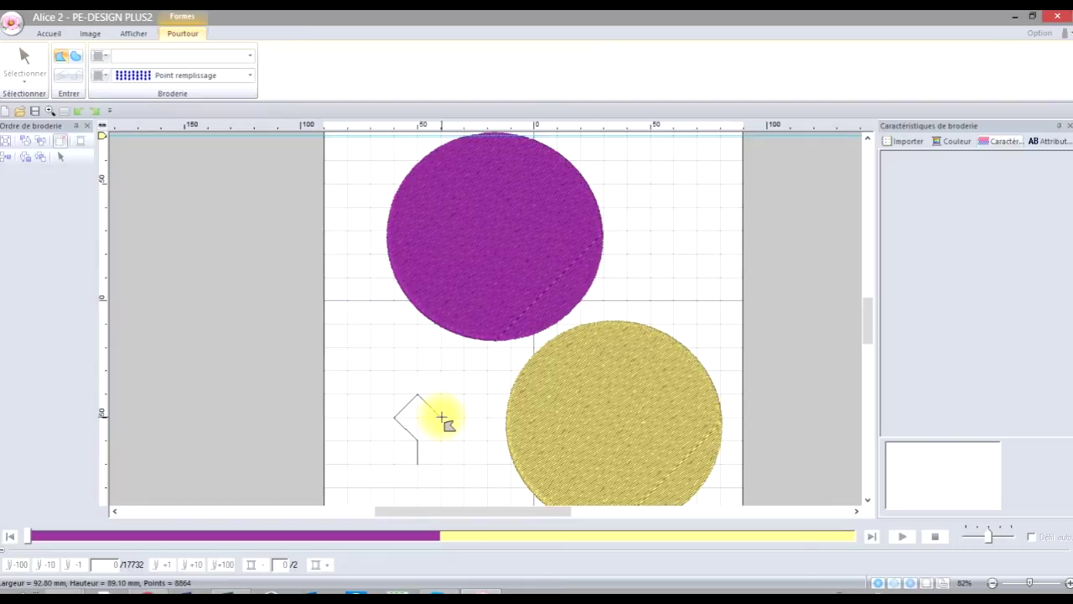
{"action": "left_click", "coordinate": [441, 417]}
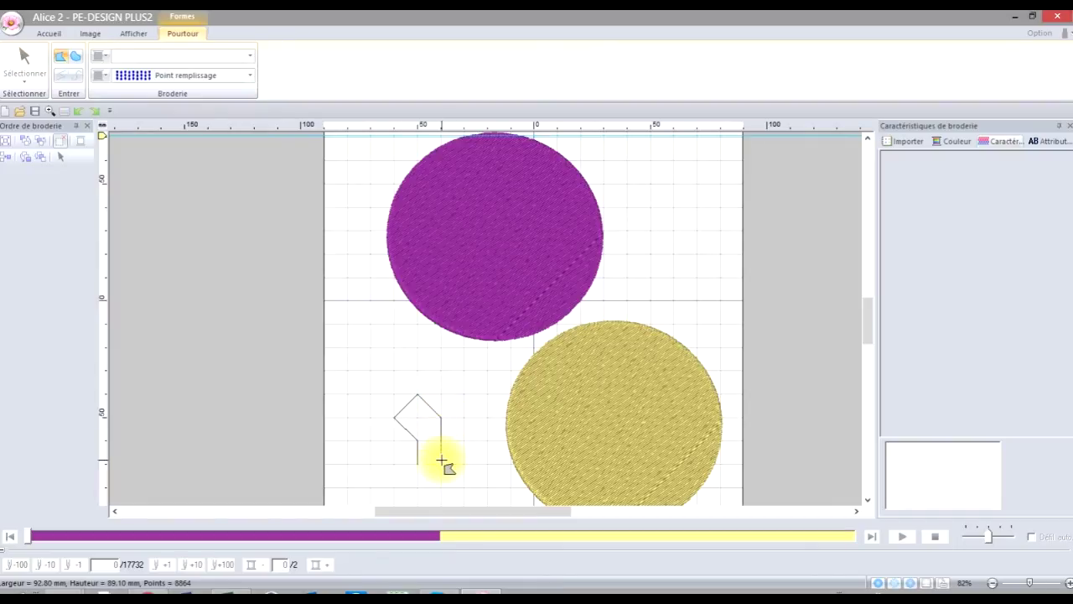
{"action": "double_click", "coordinate": [441, 460]}
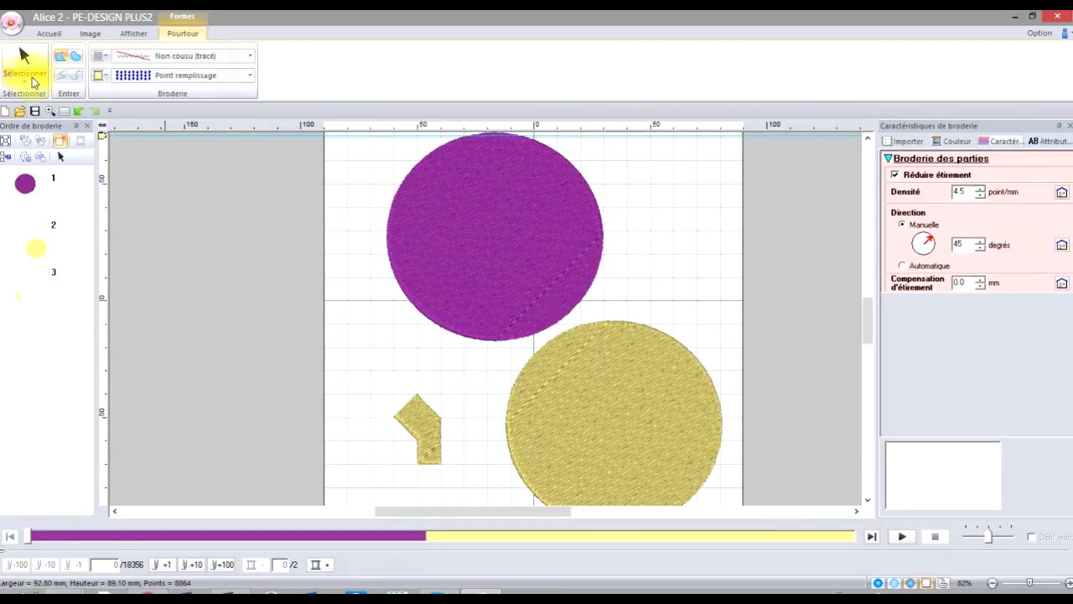
Delete the small straight-sided shape and turn off grid snapping.
{"action": "left_click", "coordinate": [25, 59]}
{"action": "left_click", "coordinate": [422, 431]}
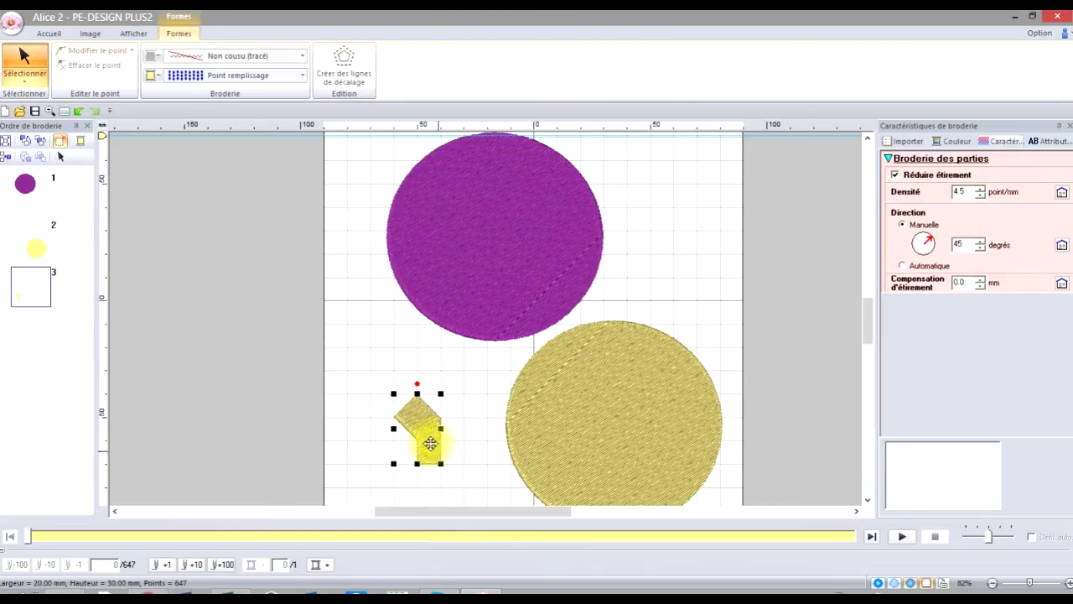
{"action": "key", "text": "Delete"}
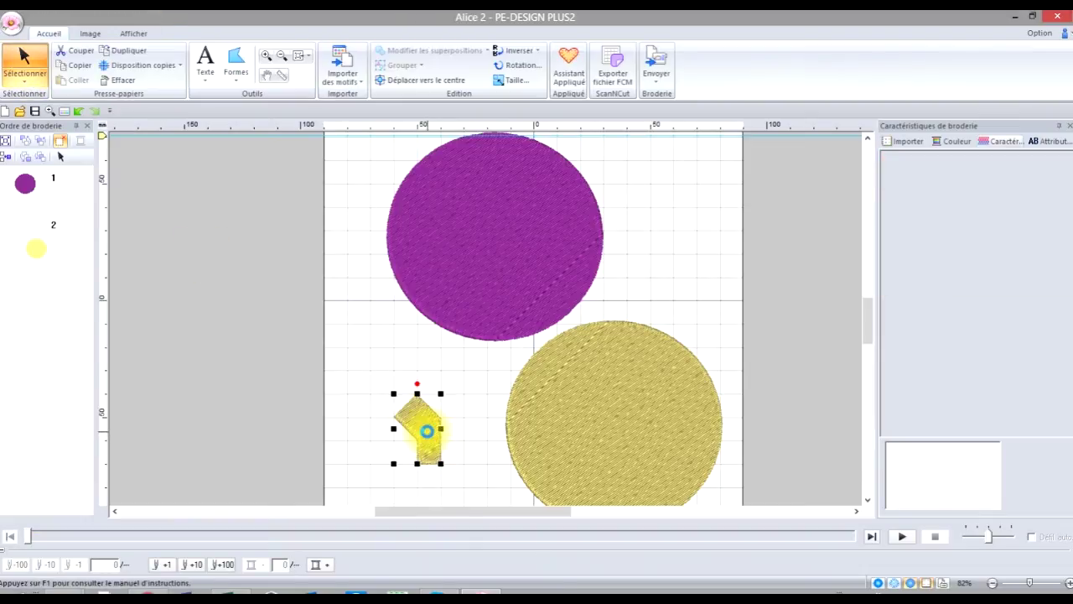
{"action": "left_click", "coordinate": [134, 35]}
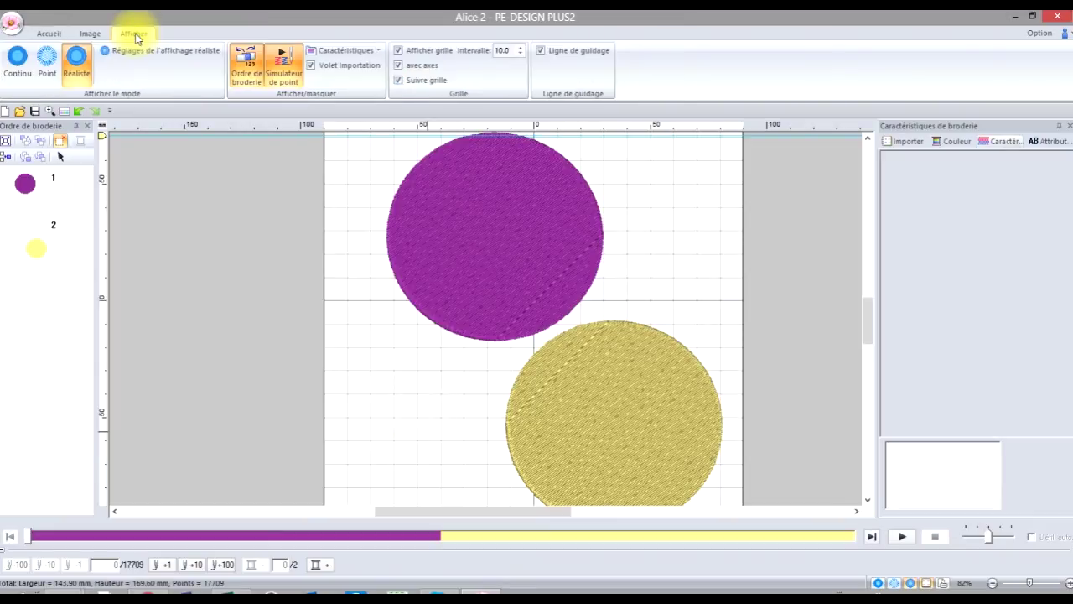
{"action": "left_click", "coordinate": [398, 82]}
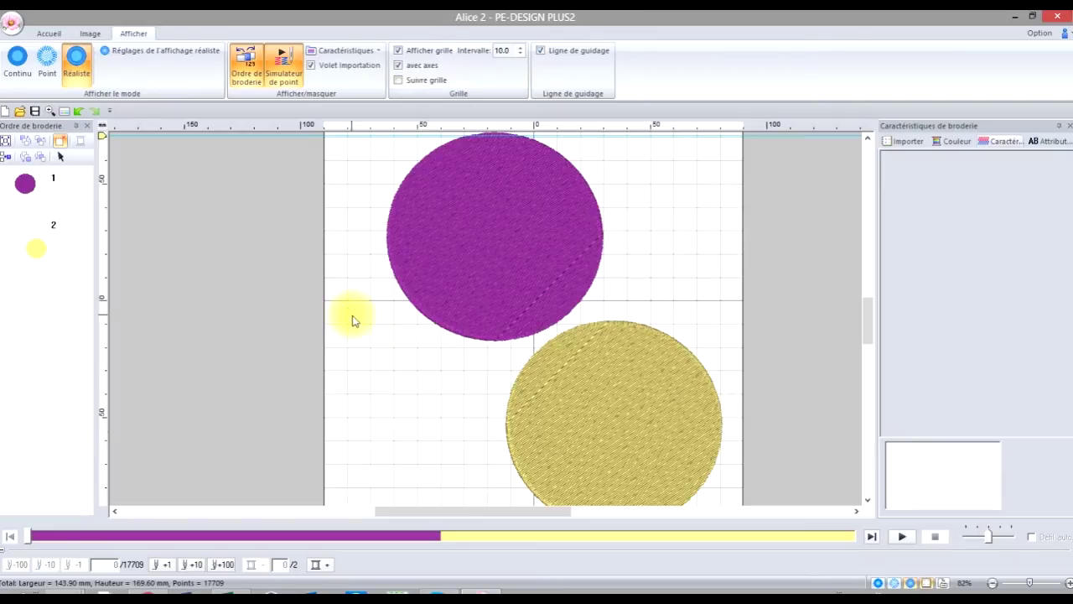
Draw a closed straight-sided shape without grid snapping, about 30 mm wide and 28 mm high, below the purple circle and beside the yellow one.
{"action": "left_click", "coordinate": [49, 34]}
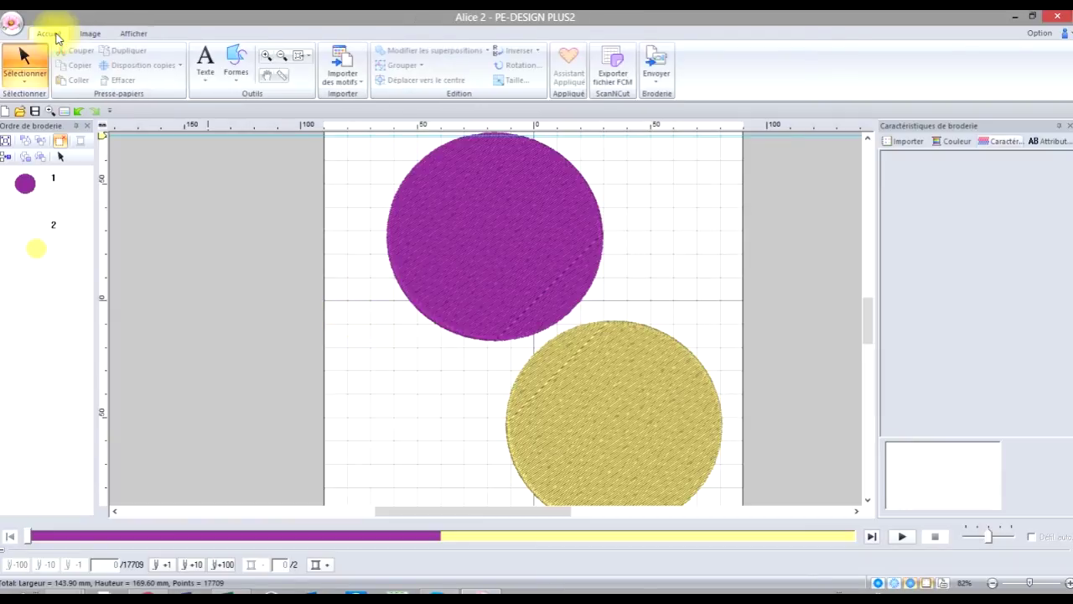
{"action": "left_click", "coordinate": [235, 80]}
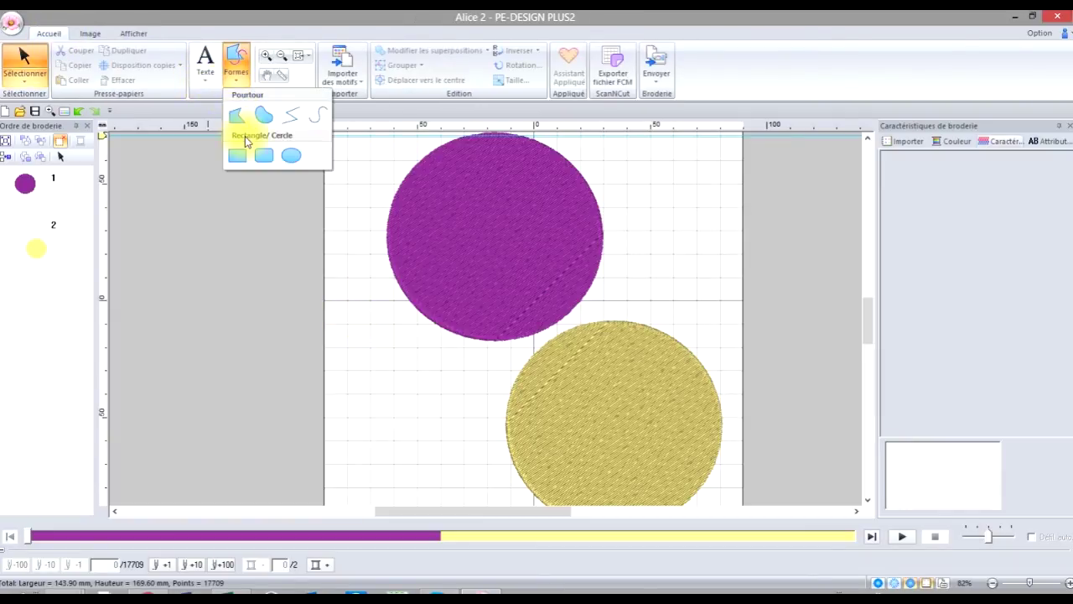
{"action": "left_click", "coordinate": [236, 117]}
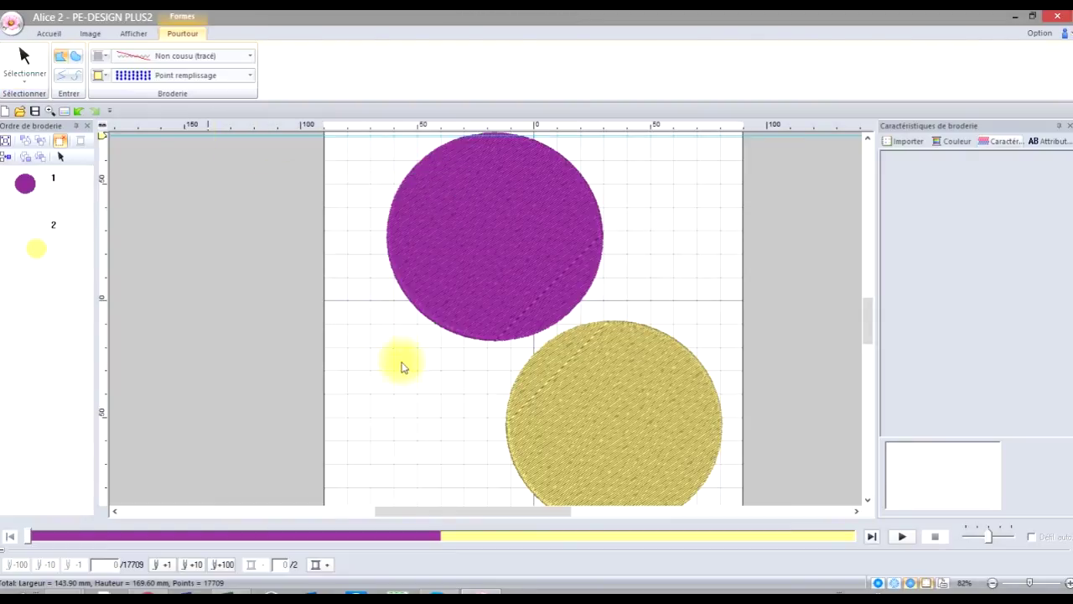
{"action": "left_click", "coordinate": [382, 383]}
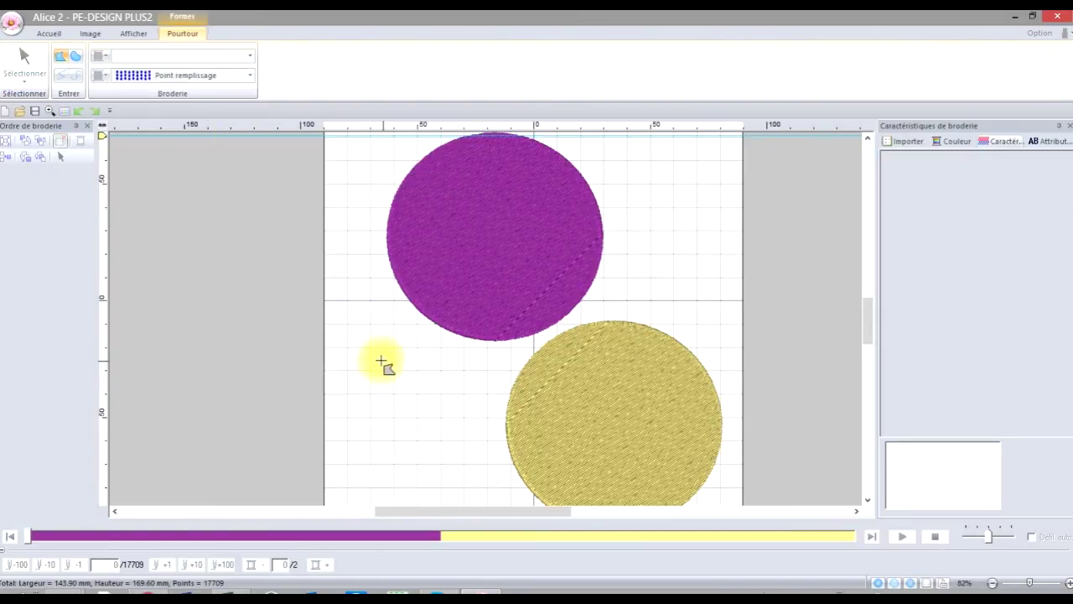
{"action": "left_click", "coordinate": [382, 360]}
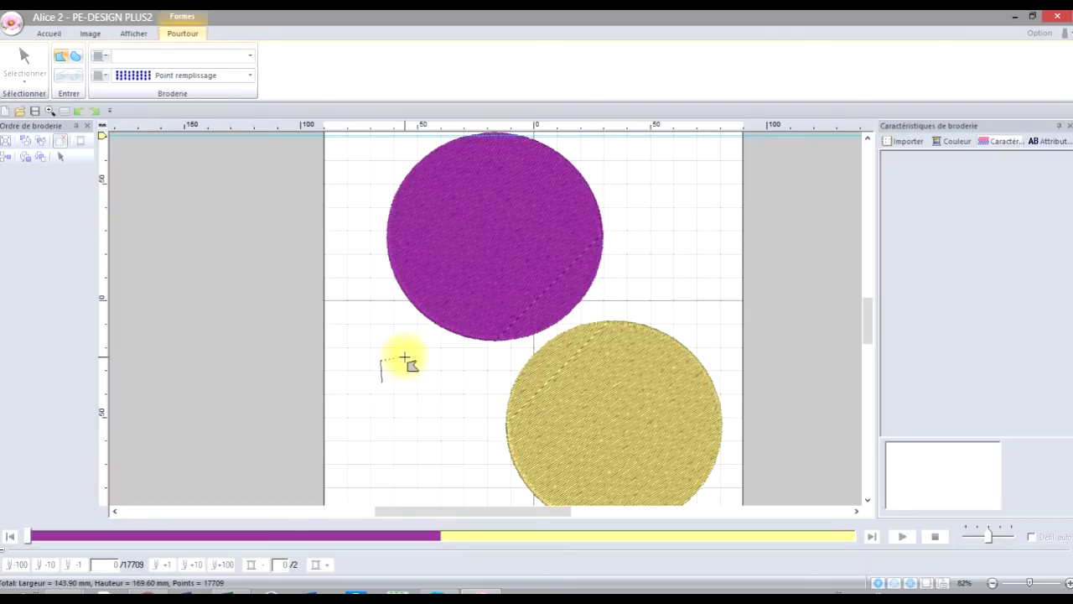
{"action": "left_click", "coordinate": [405, 360]}
{"action": "left_click", "coordinate": [408, 381]}
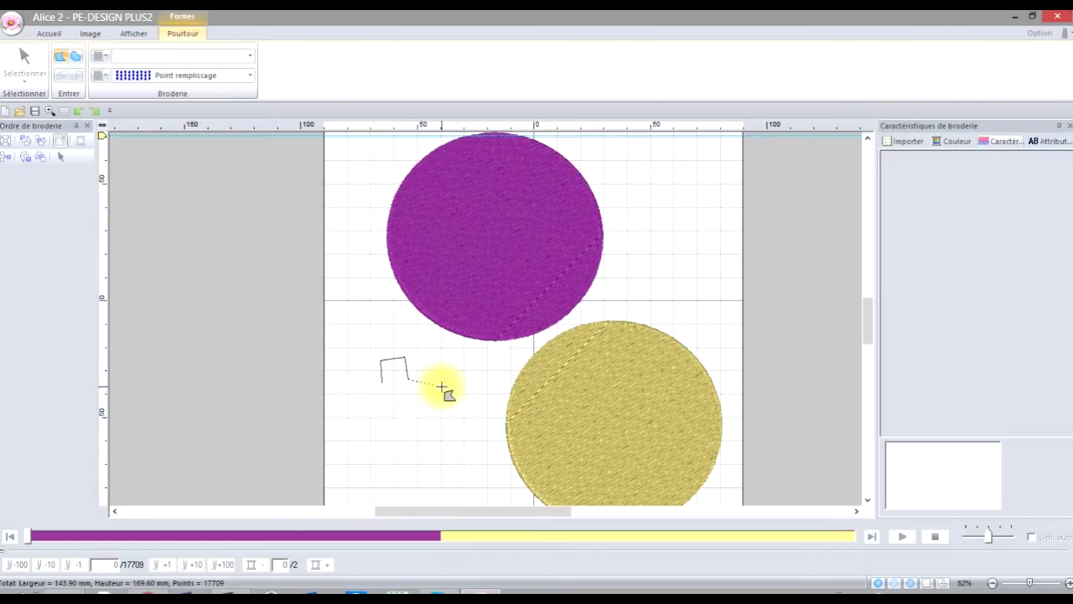
{"action": "left_click", "coordinate": [441, 388]}
{"action": "left_click", "coordinate": [420, 410]}
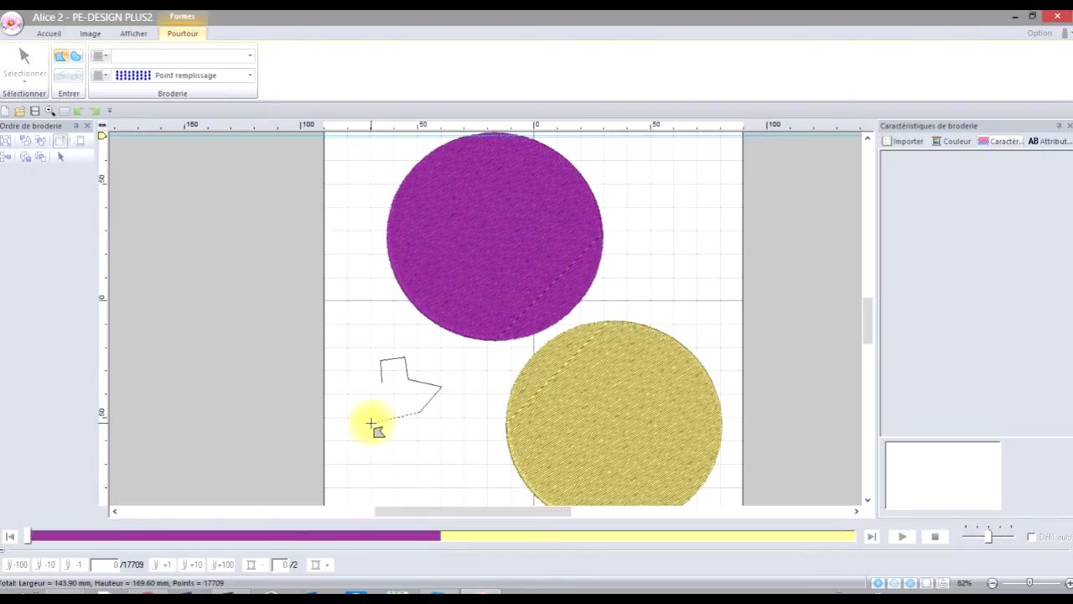
{"action": "left_click", "coordinate": [370, 422]}
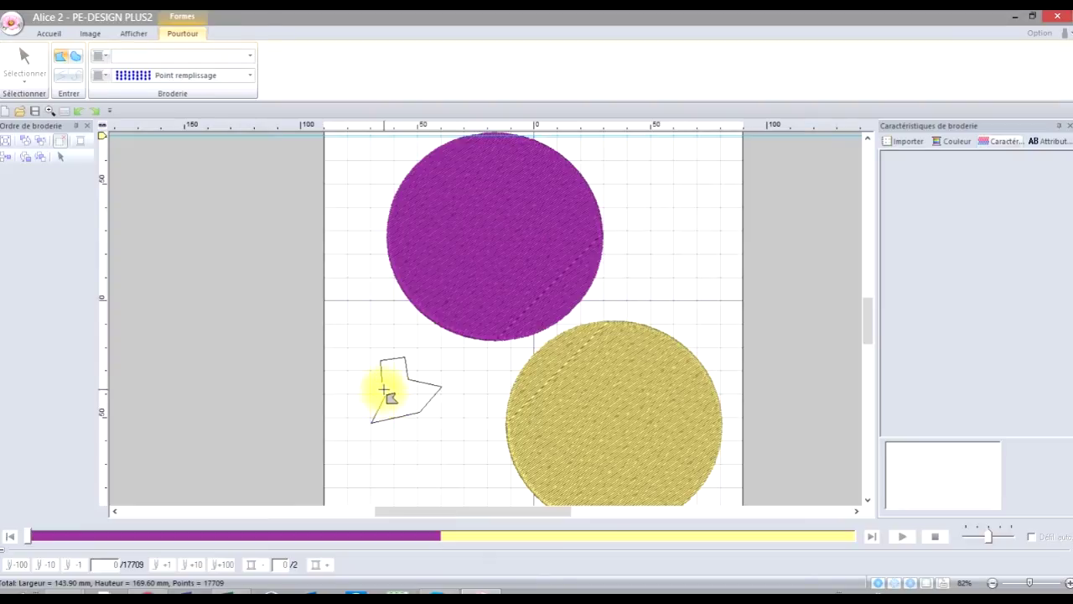
{"action": "double_click", "coordinate": [384, 389]}
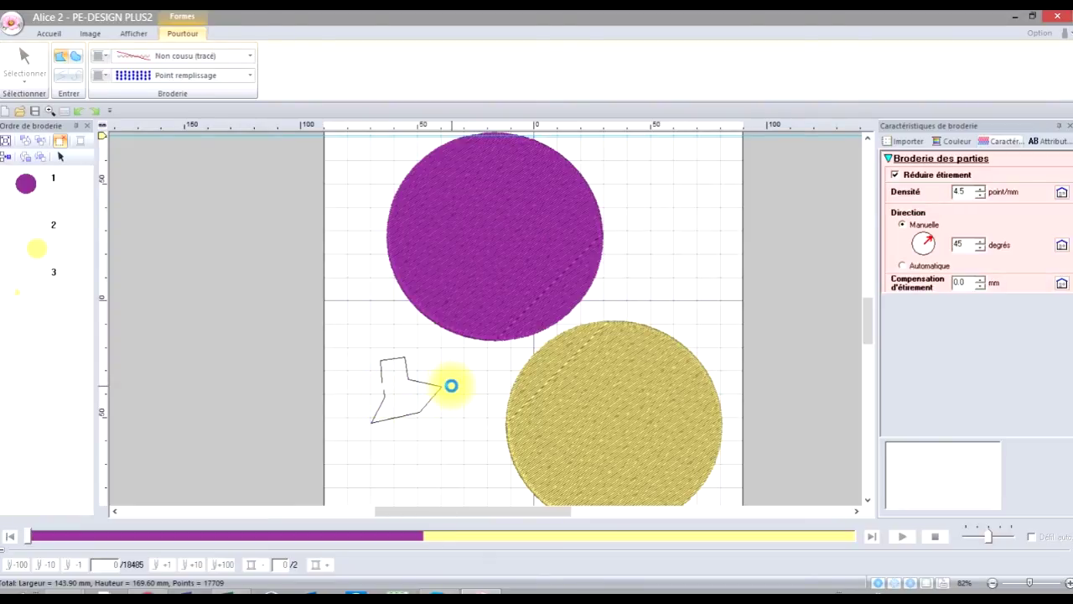
Select and delete the small yellow straight-sided shape below the purple circle.
{"action": "left_click", "coordinate": [25, 61]}
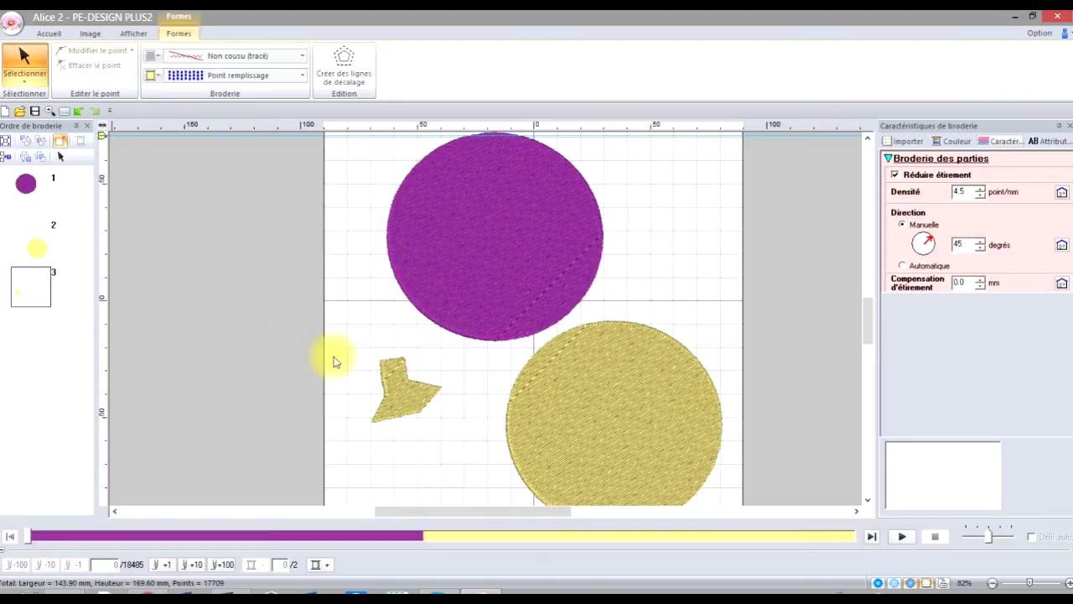
{"action": "left_click", "coordinate": [424, 391]}
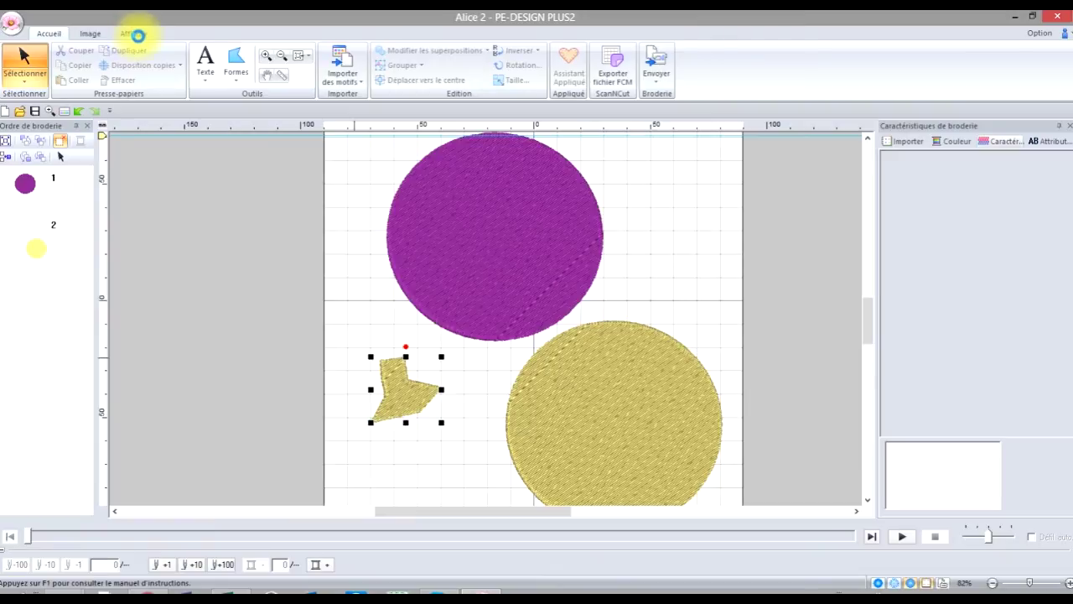
Move the horizontal guideline onto the grid's horizontal center axis at 0.
{"action": "left_click", "coordinate": [137, 36]}
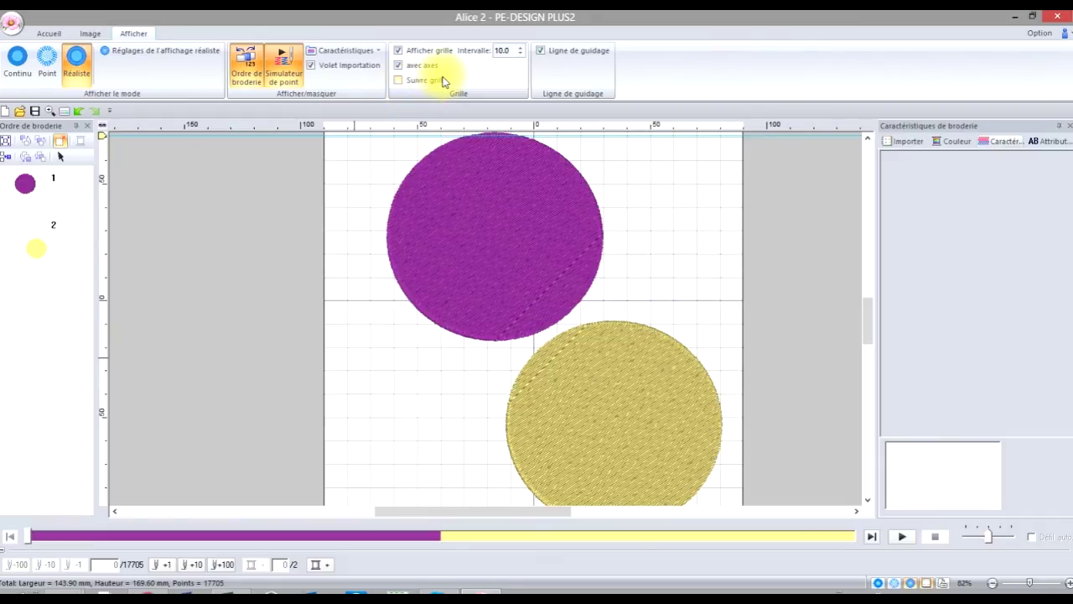
{"action": "left_click", "coordinate": [541, 51]}
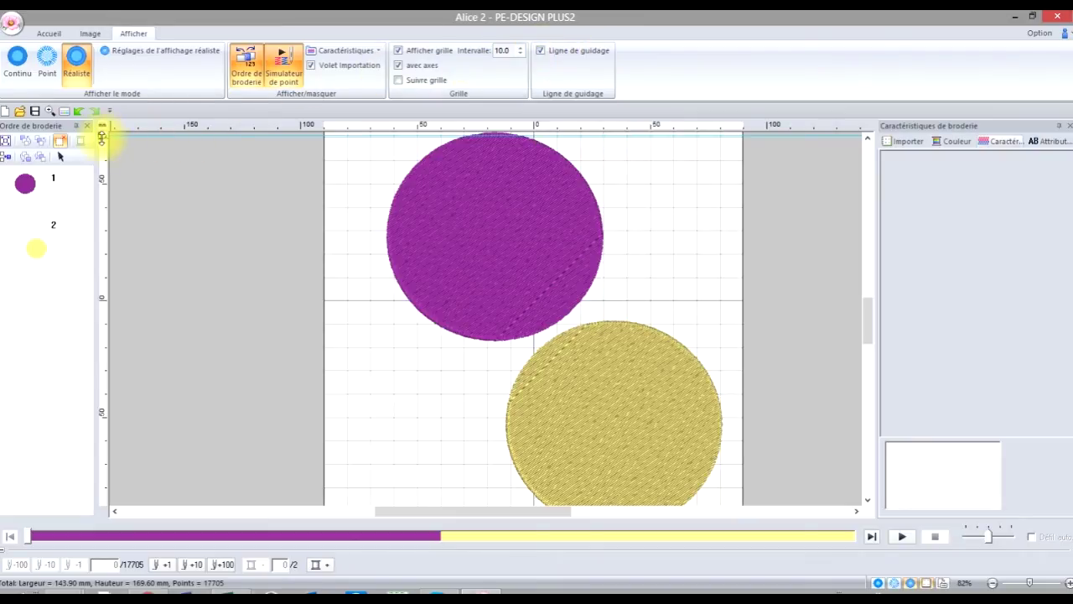
{"action": "left_click_drag", "start_coordinate": [101, 137], "coordinate": [68, 302]}
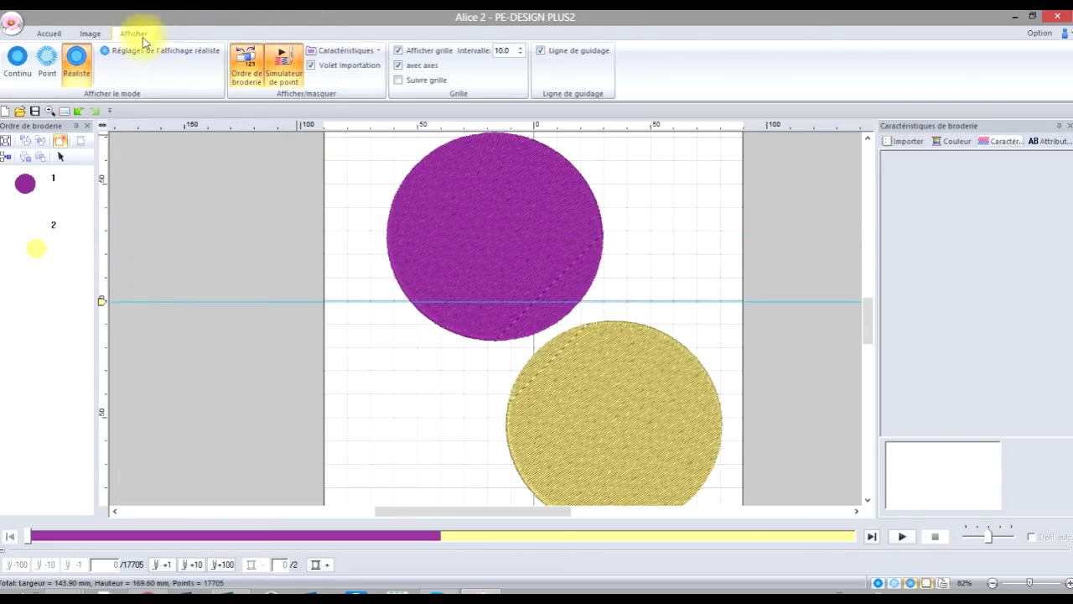
{"action": "left_click", "coordinate": [376, 54]}
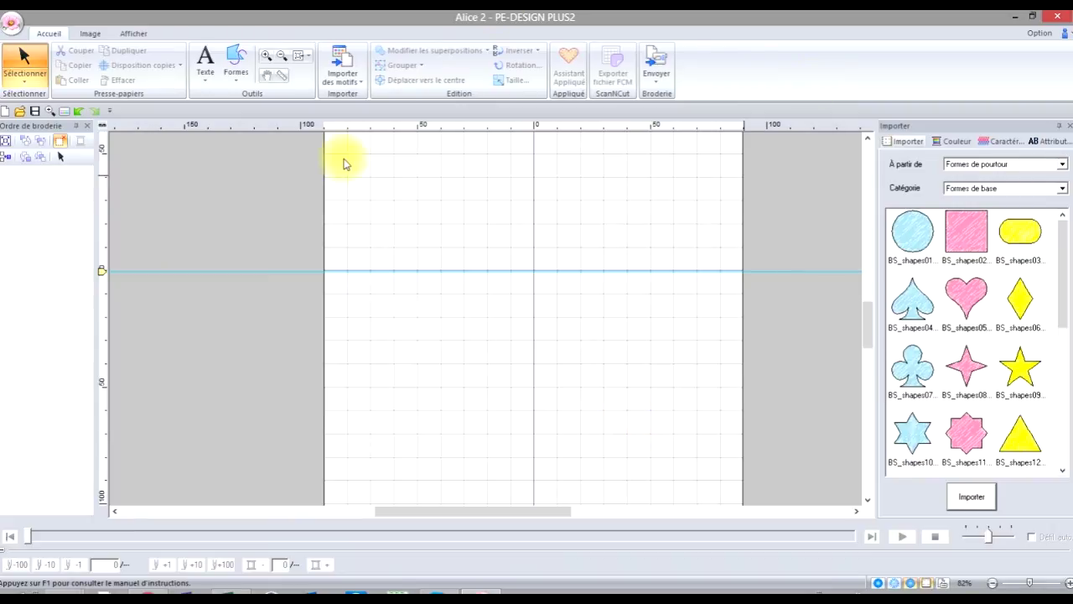
Draw a closed nine-point straight-sided shape about 55 mm wide and 49 mm high across the guideline.
{"action": "left_click", "coordinate": [235, 76]}
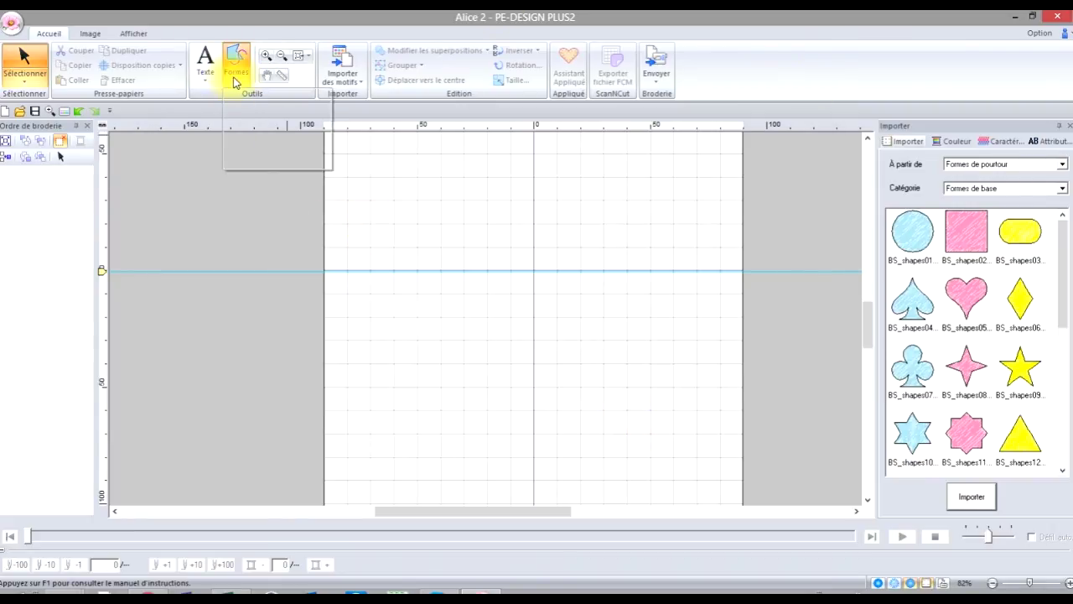
{"action": "left_click", "coordinate": [236, 120]}
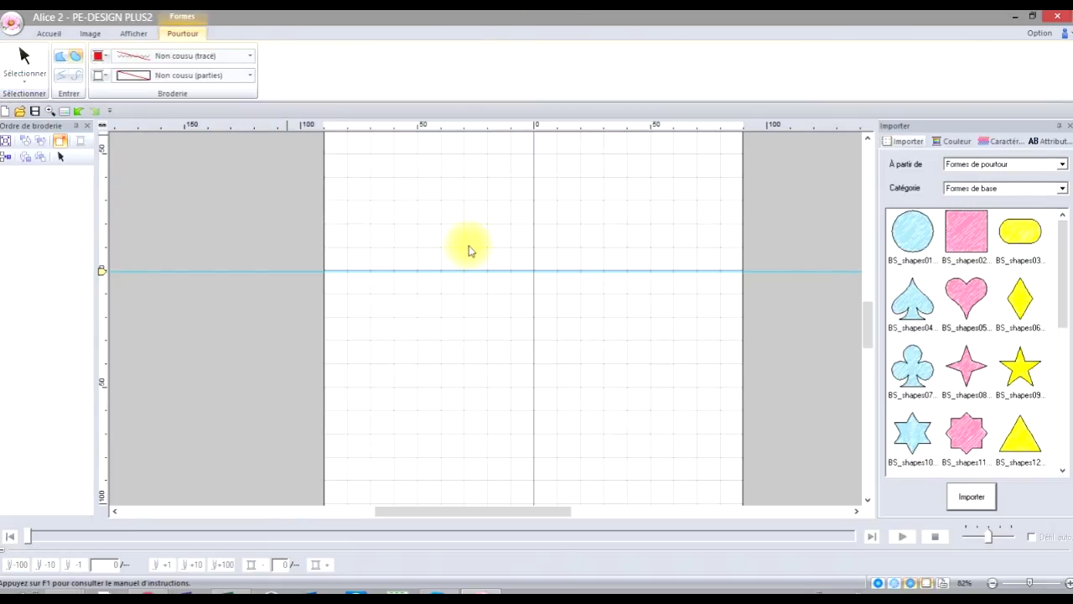
{"action": "left_click", "coordinate": [467, 239]}
{"action": "left_click", "coordinate": [437, 286]}
{"action": "left_click", "coordinate": [475, 330]}
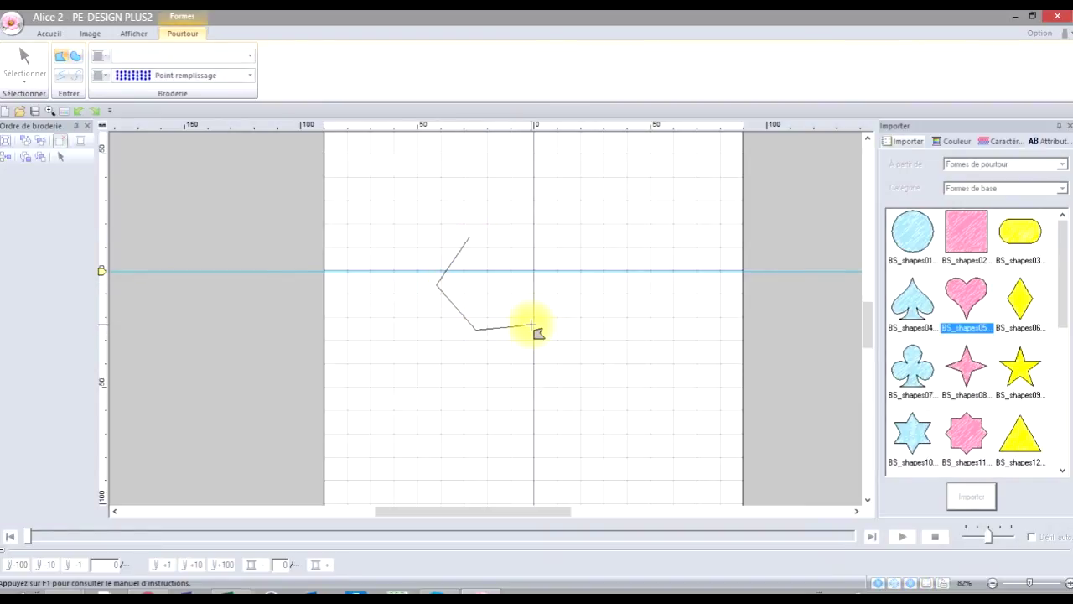
{"action": "left_click", "coordinate": [532, 324]}
{"action": "left_click", "coordinate": [565, 292]}
{"action": "left_click", "coordinate": [560, 262]}
{"action": "left_click", "coordinate": [543, 232]}
{"action": "left_click", "coordinate": [513, 216]}
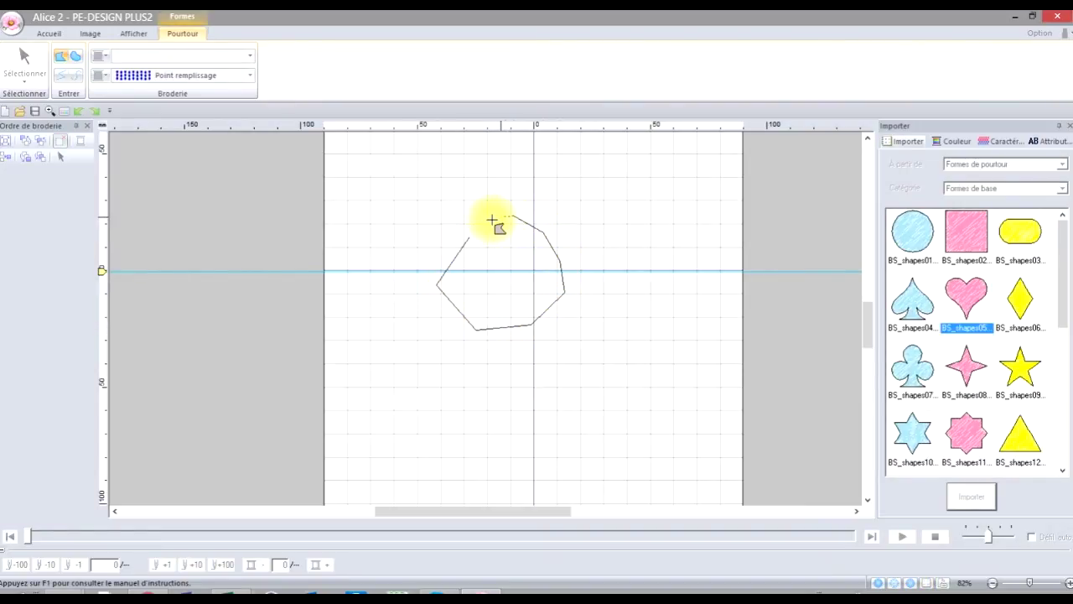
{"action": "double_click", "coordinate": [490, 221]}
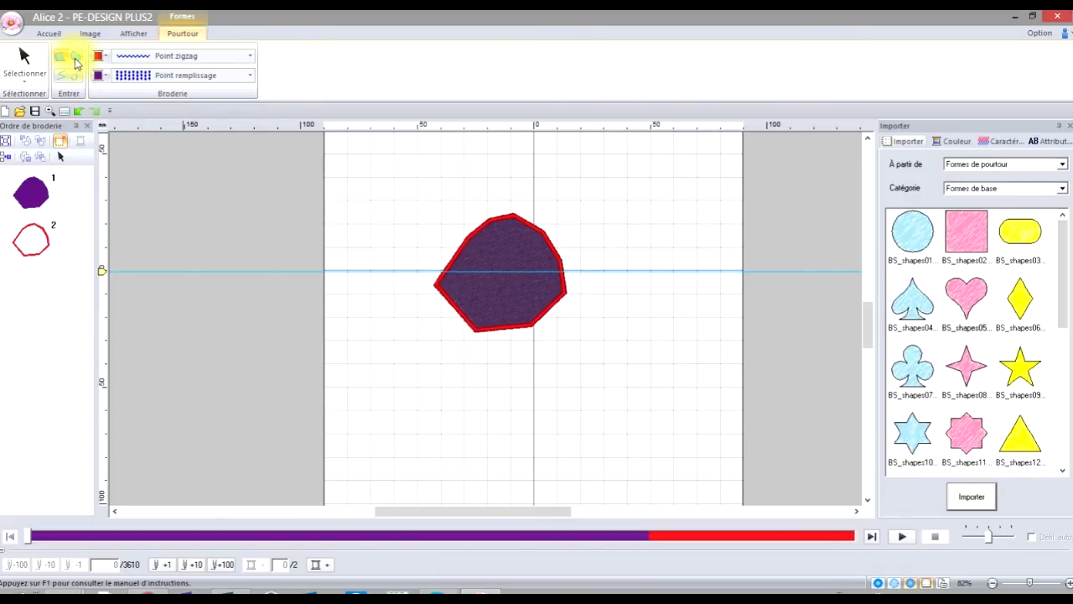
Set the outline to Non cousu (tracé), the fill to Motif remplis. programmé and the fill color to red for new curved shapes.
{"action": "left_click", "coordinate": [251, 56]}
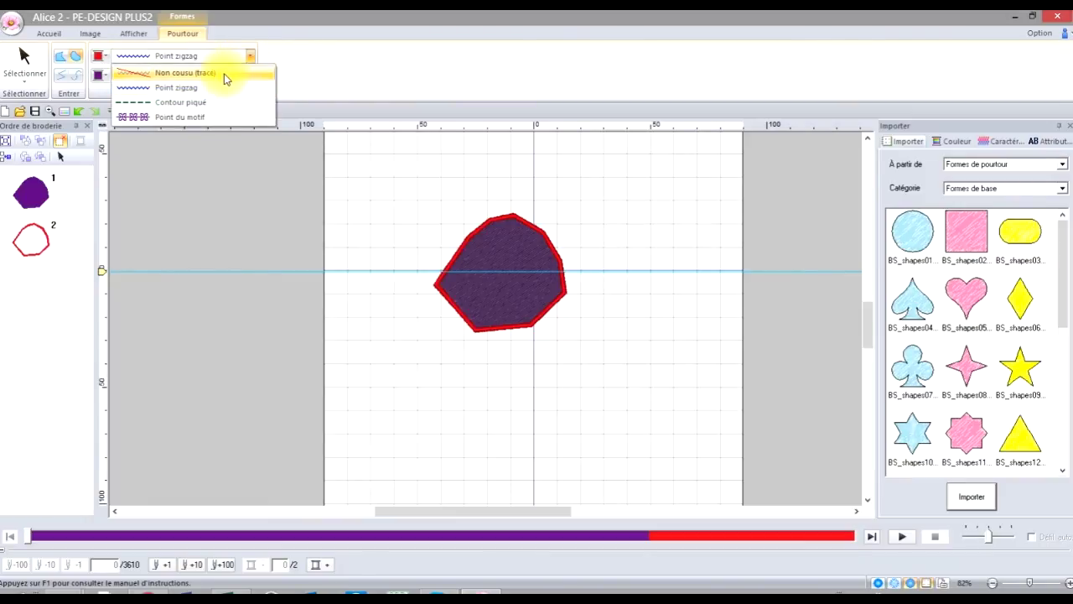
{"action": "left_click", "coordinate": [225, 76]}
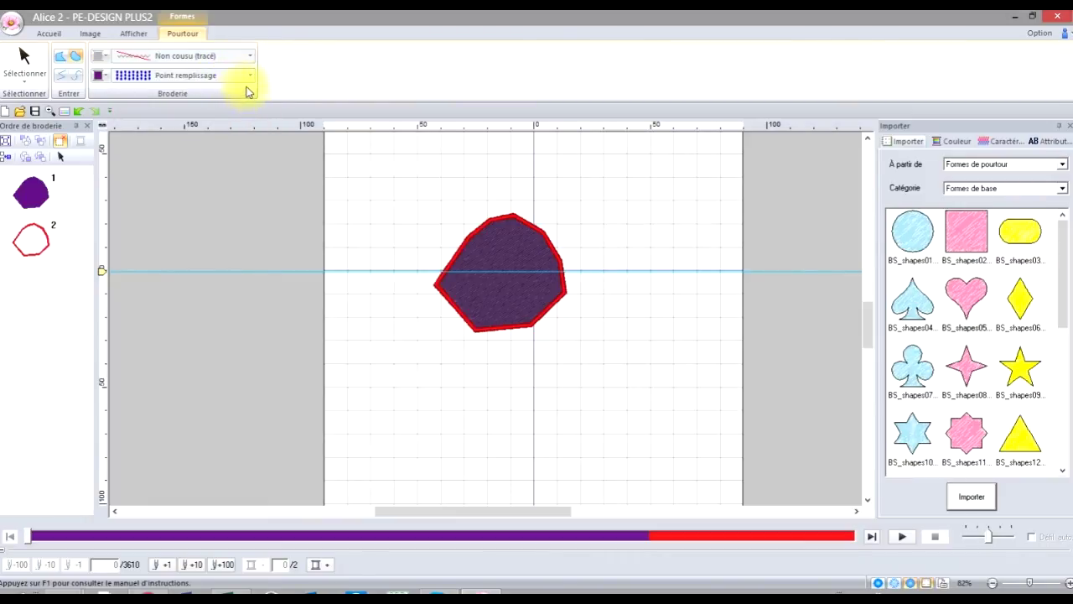
{"action": "left_click", "coordinate": [251, 77]}
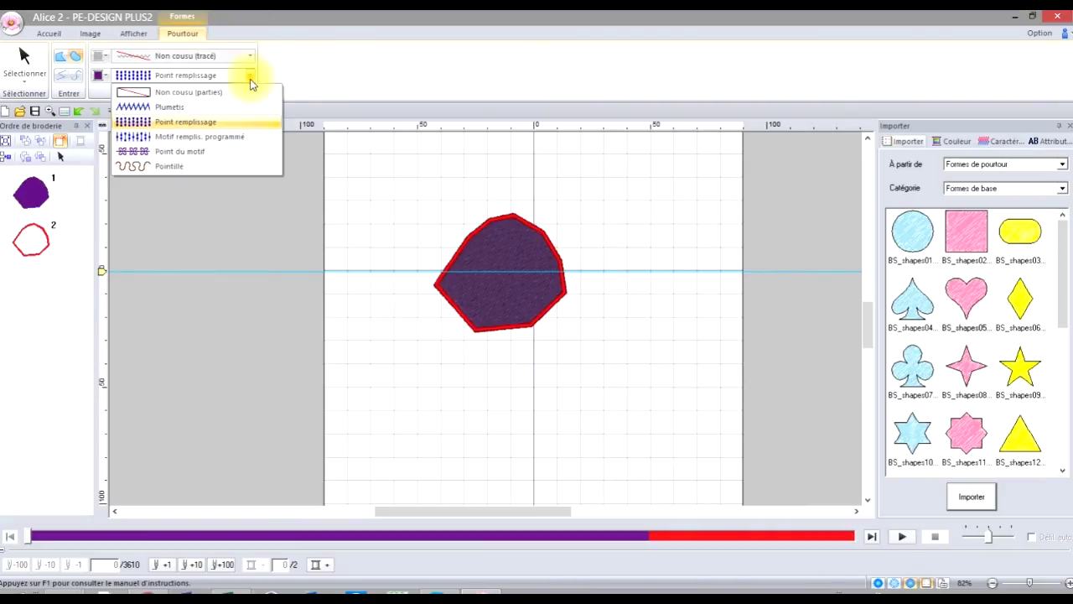
{"action": "left_click", "coordinate": [224, 138]}
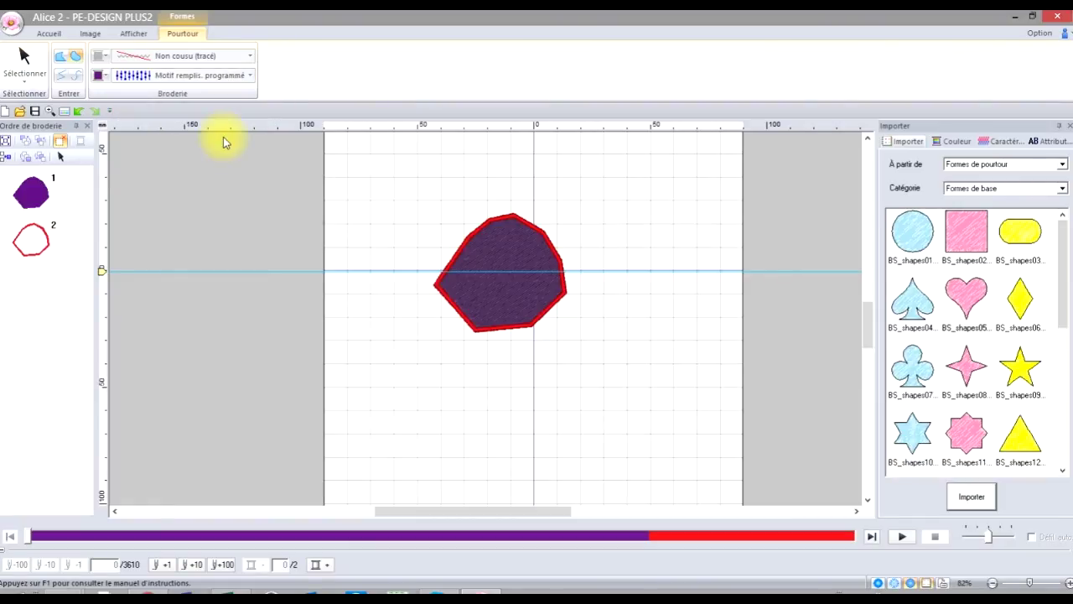
{"action": "left_click", "coordinate": [105, 78]}
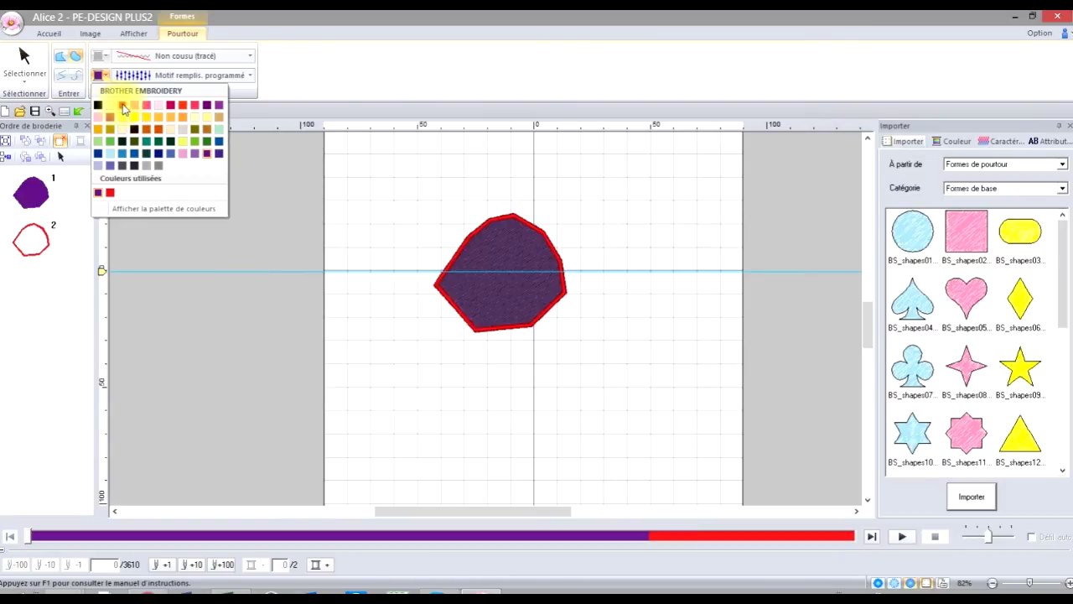
{"action": "left_click", "coordinate": [123, 106]}
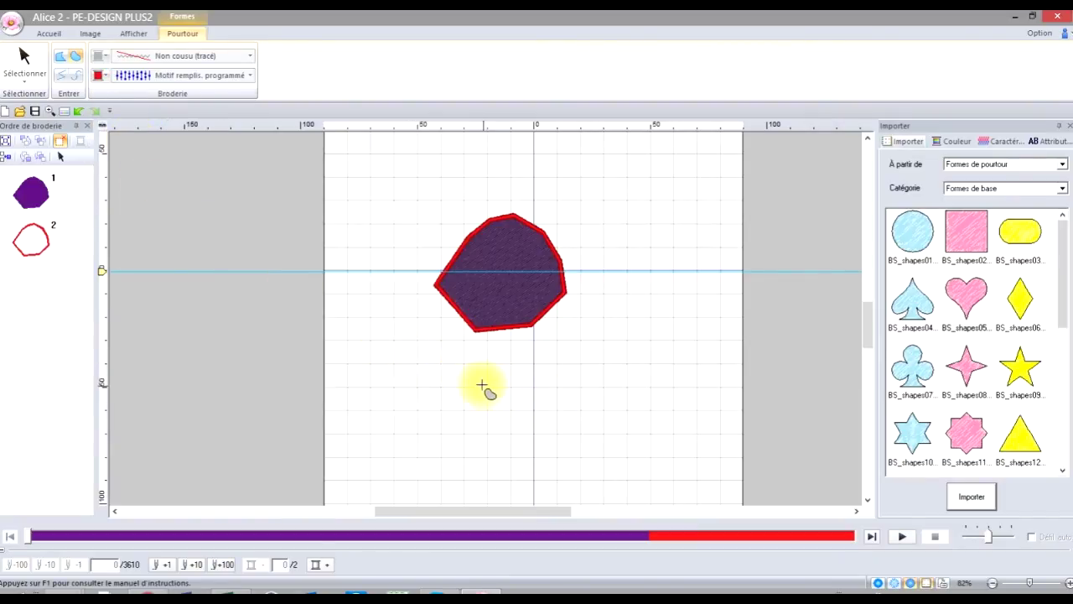
Draw a closed curved shape about 45 mm wide and 44 mm high below the purple polygon and select it.
{"action": "mouse_move", "coordinate": [482, 385]}
{"action": "left_mouse_down"}
{"action": "mouse_move", "coordinate": [475, 410]}
{"action": "mouse_move", "coordinate": [493, 441]}
{"action": "mouse_move", "coordinate": [536, 459]}
{"action": "mouse_move", "coordinate": [558, 447]}
{"action": "mouse_move", "coordinate": [575, 394]}
{"action": "mouse_move", "coordinate": [565, 375]}
{"action": "mouse_move", "coordinate": [525, 360]}
{"action": "mouse_move", "coordinate": [495, 364]}
{"action": "left_mouse_up"}
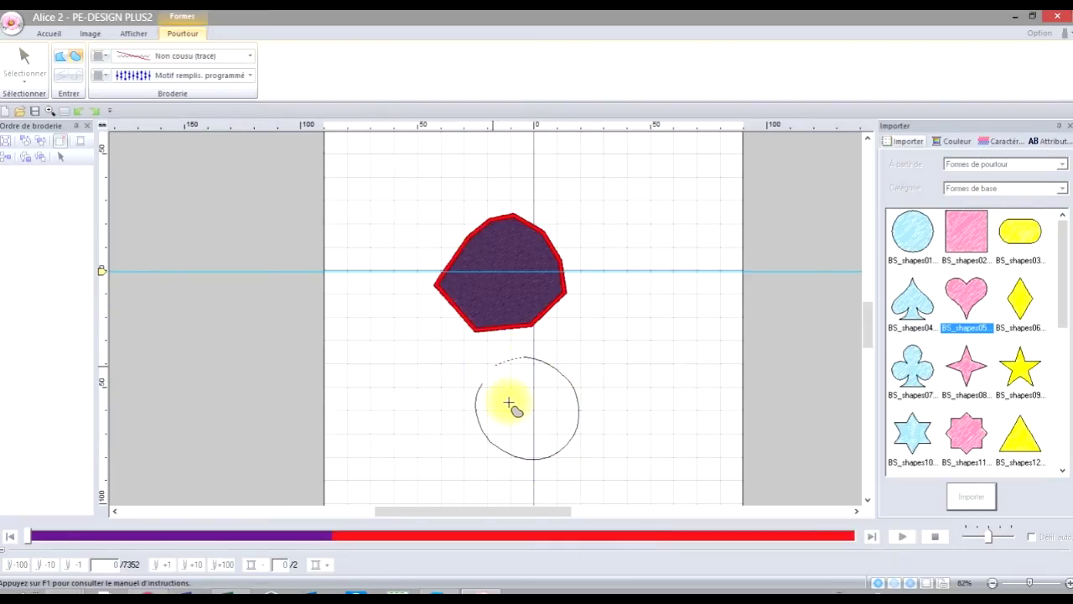
{"action": "left_click", "coordinate": [508, 402]}
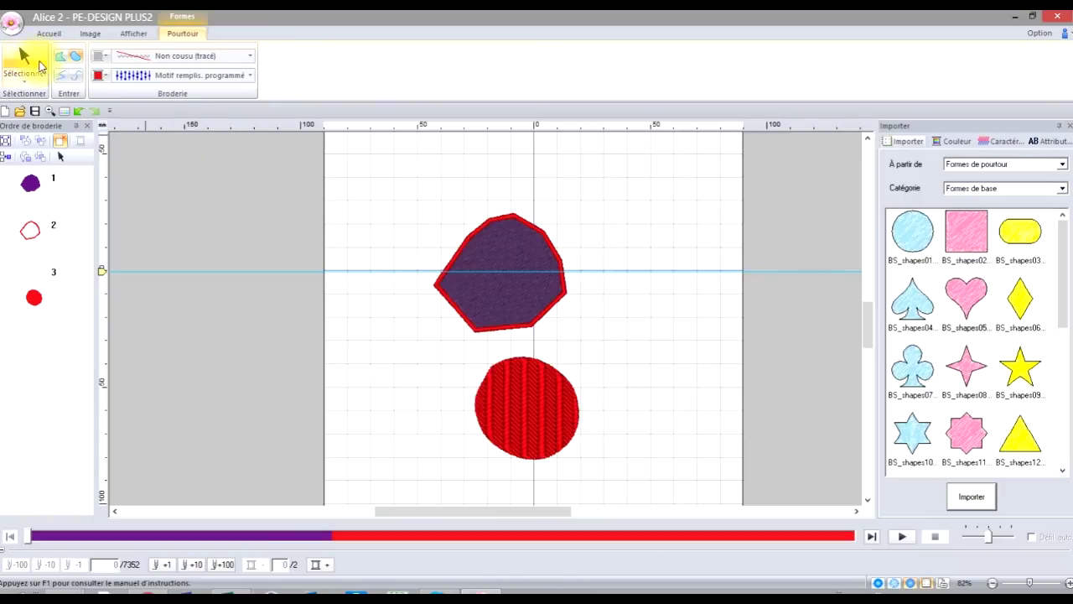
{"action": "left_click", "coordinate": [27, 58]}
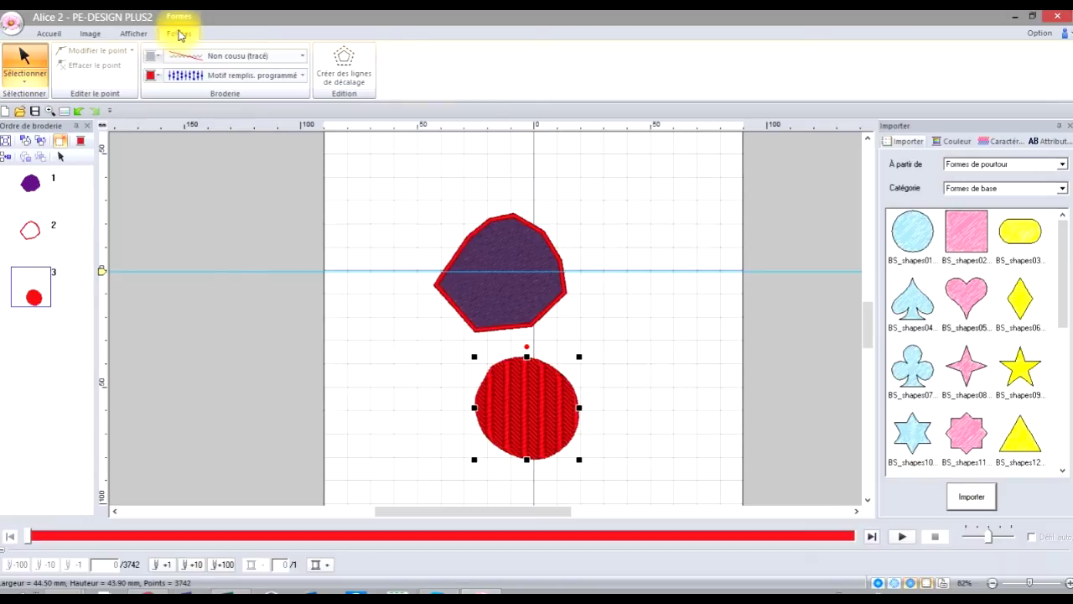
Reshape the red curved shape by moving three of its left-side points outward and adjusting the lowest one's curve handle.
{"action": "left_click", "coordinate": [26, 84]}
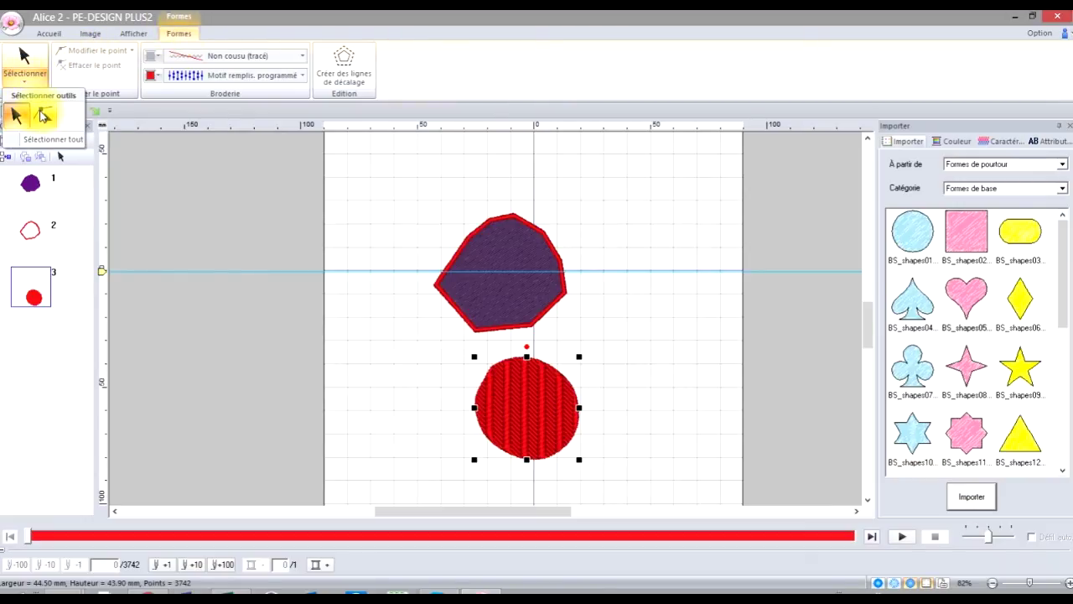
{"action": "left_click", "coordinate": [43, 116]}
{"action": "left_click", "coordinate": [503, 391]}
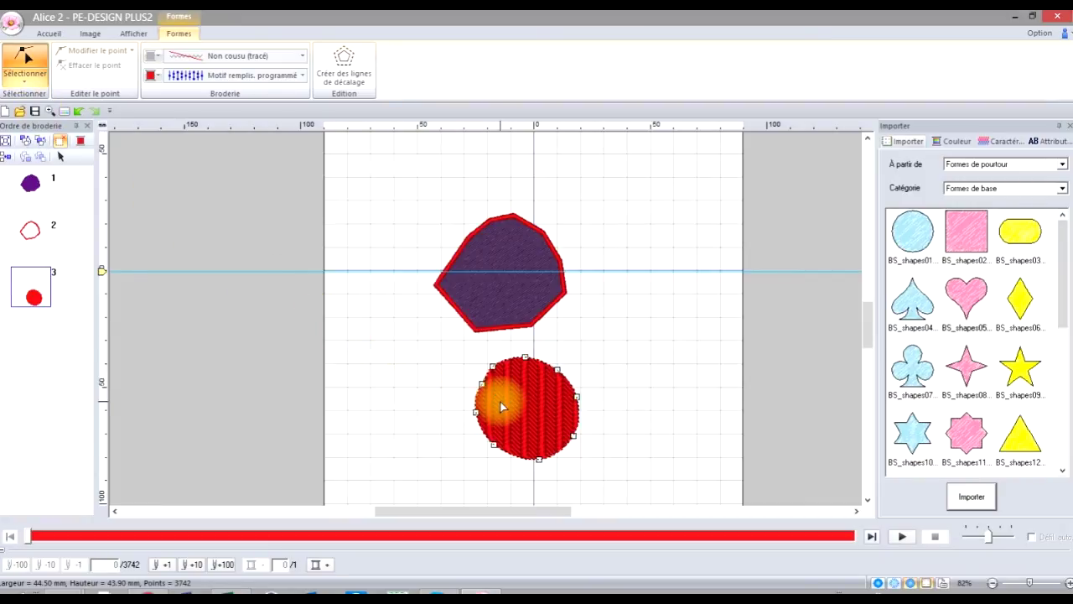
{"action": "mouse_move", "coordinate": [494, 370]}
{"action": "left_mouse_down"}
{"action": "mouse_move", "coordinate": [479, 359]}
{"action": "mouse_move", "coordinate": [481, 382]}
{"action": "left_mouse_up"}
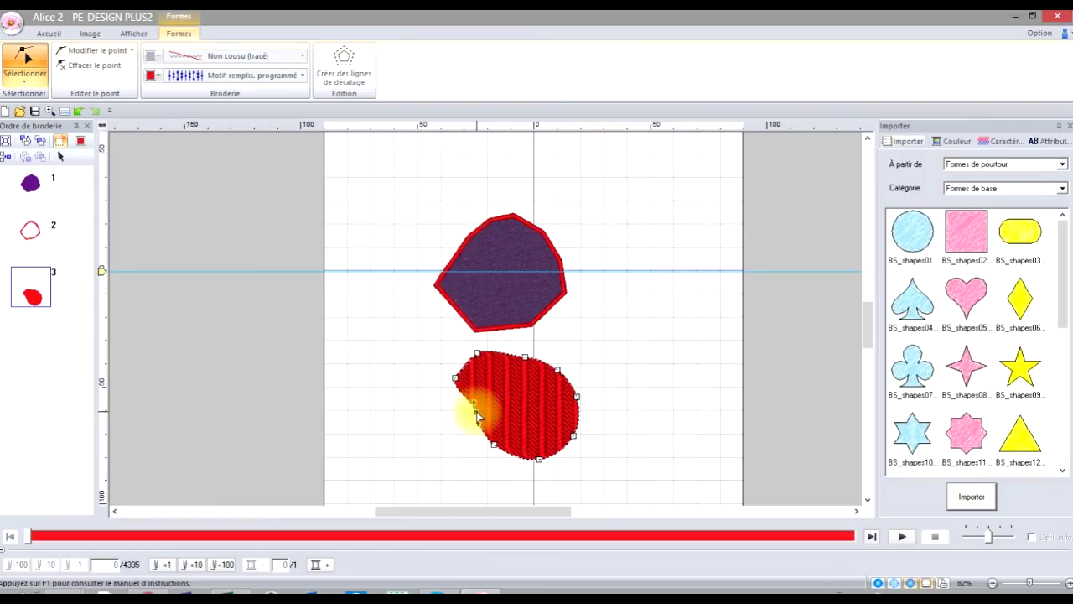
{"action": "left_click_drag", "start_coordinate": [476, 412], "coordinate": [456, 419]}
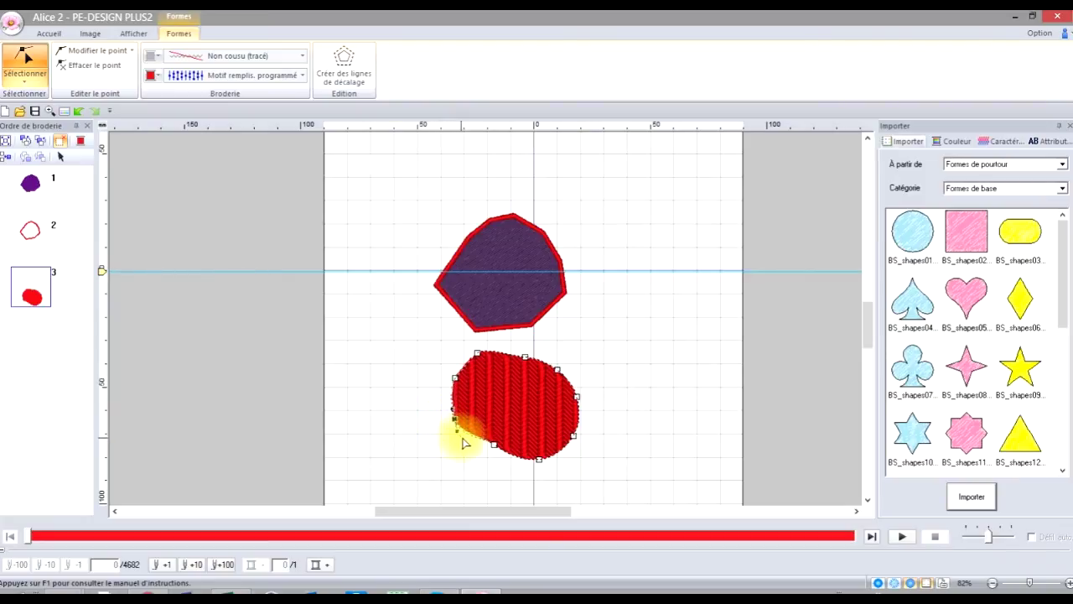
{"action": "left_click_drag", "start_coordinate": [458, 431], "coordinate": [468, 433]}
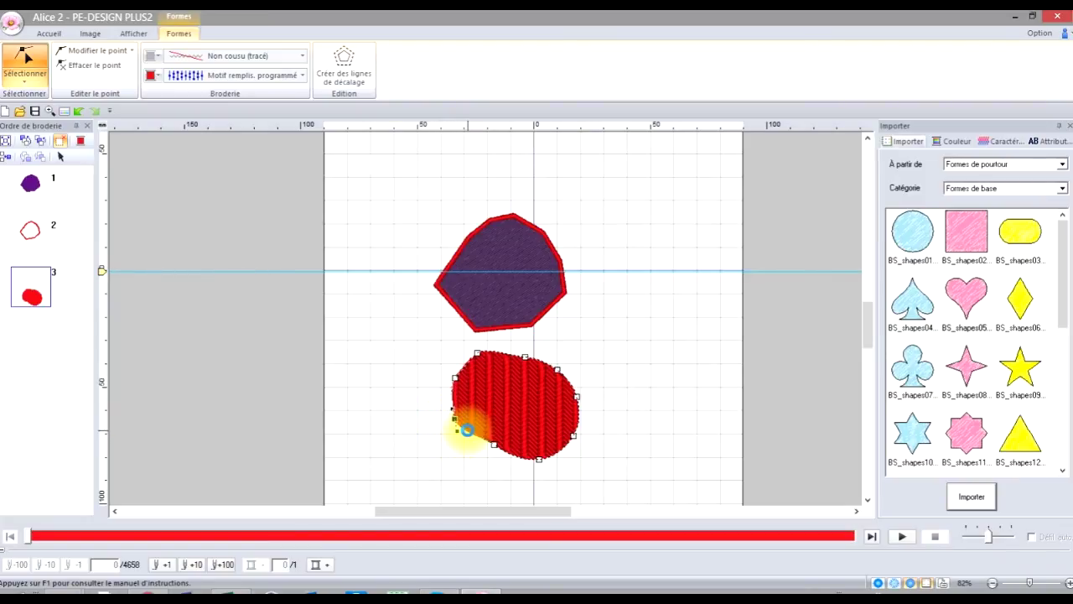
Make the segment at the red curved shape's lowest left-side point straight, and delete that point.
{"action": "left_click", "coordinate": [132, 53]}
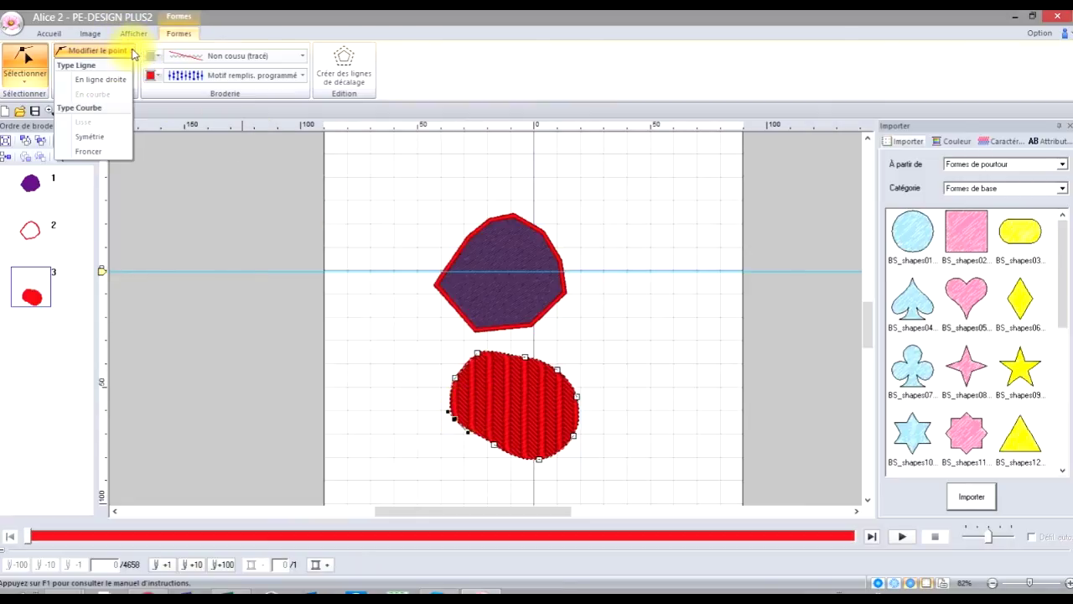
{"action": "left_click", "coordinate": [101, 80]}
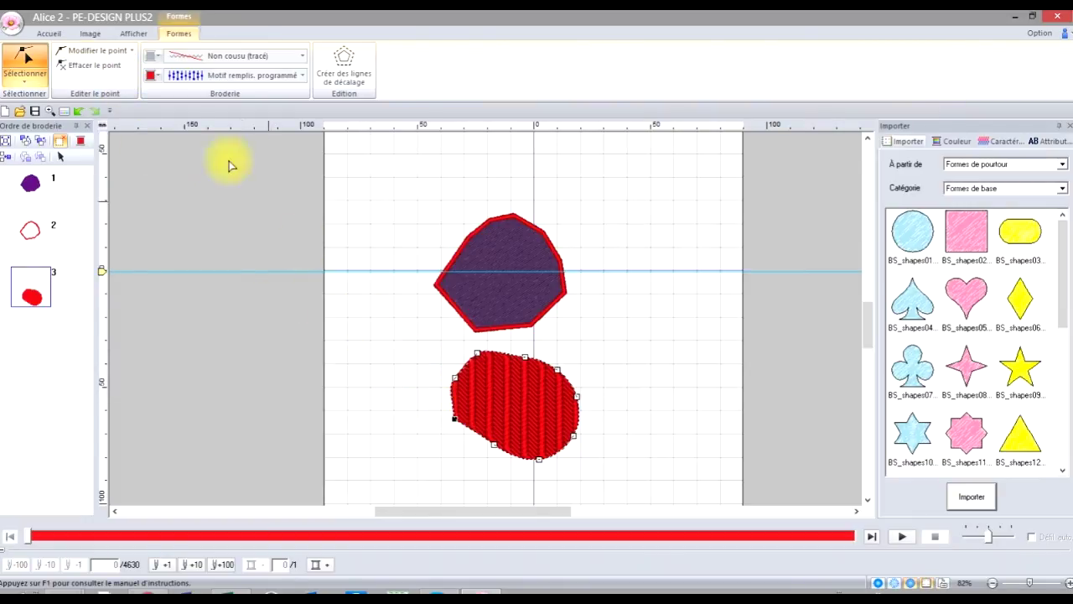
{"action": "left_click", "coordinate": [95, 65]}
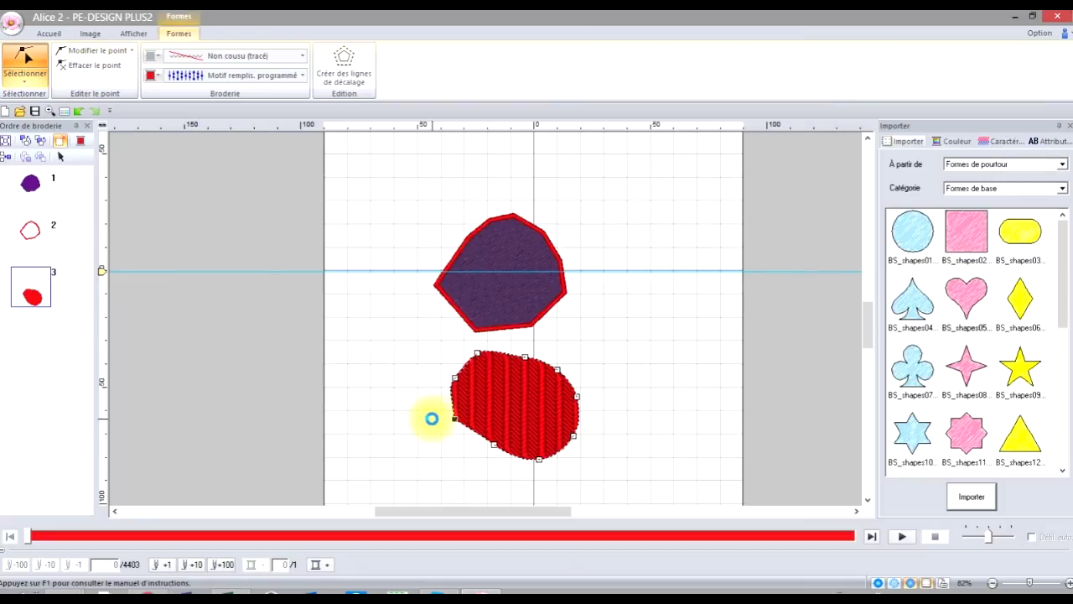
{"action": "left_click", "coordinate": [427, 410]}
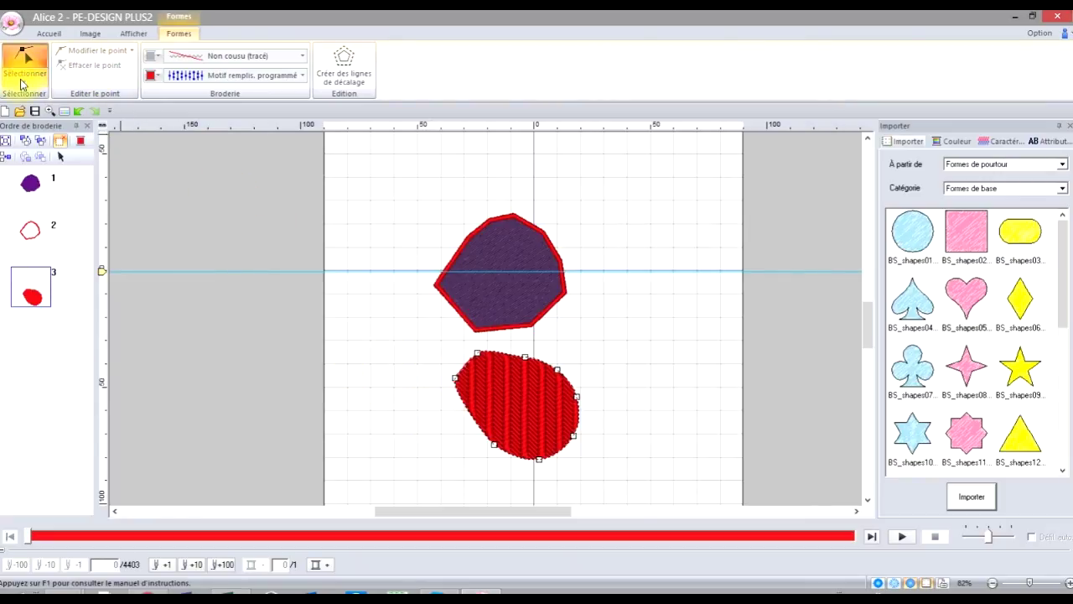
Create three outward offset lines around the red curved shape with 2.0 mm spacing and rounded corners.
{"action": "left_click", "coordinate": [23, 73]}
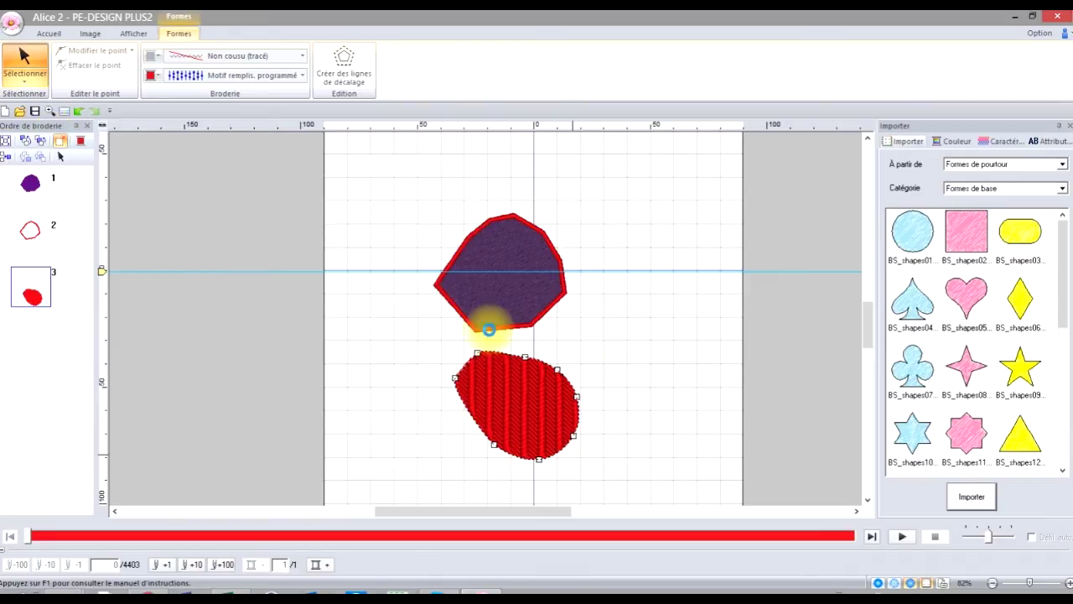
{"action": "left_click", "coordinate": [517, 383]}
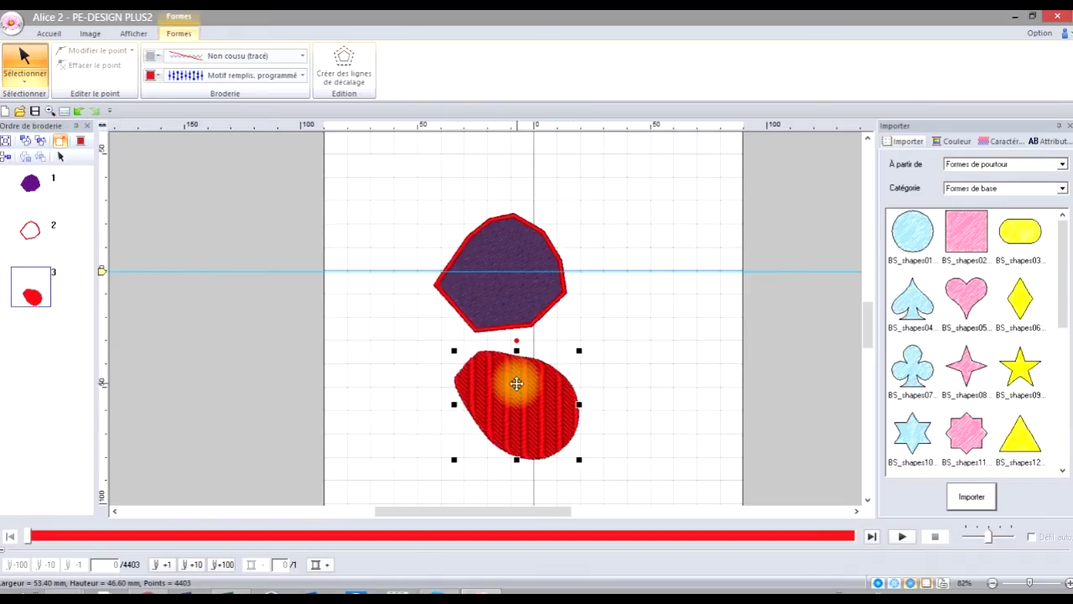
{"action": "left_click", "coordinate": [349, 74]}
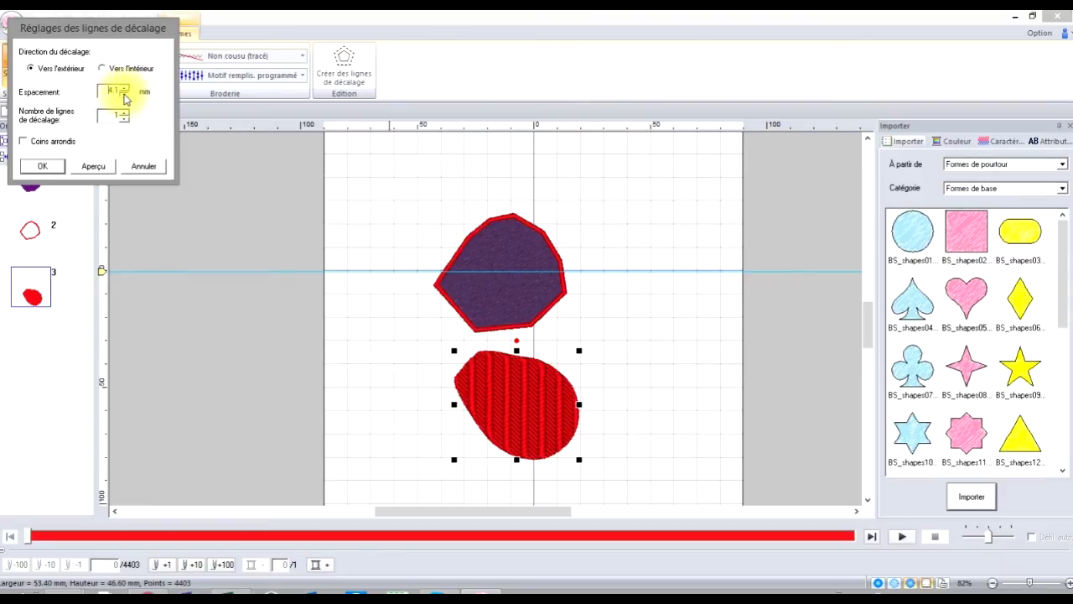
{"action": "double_click", "coordinate": [109, 90]}
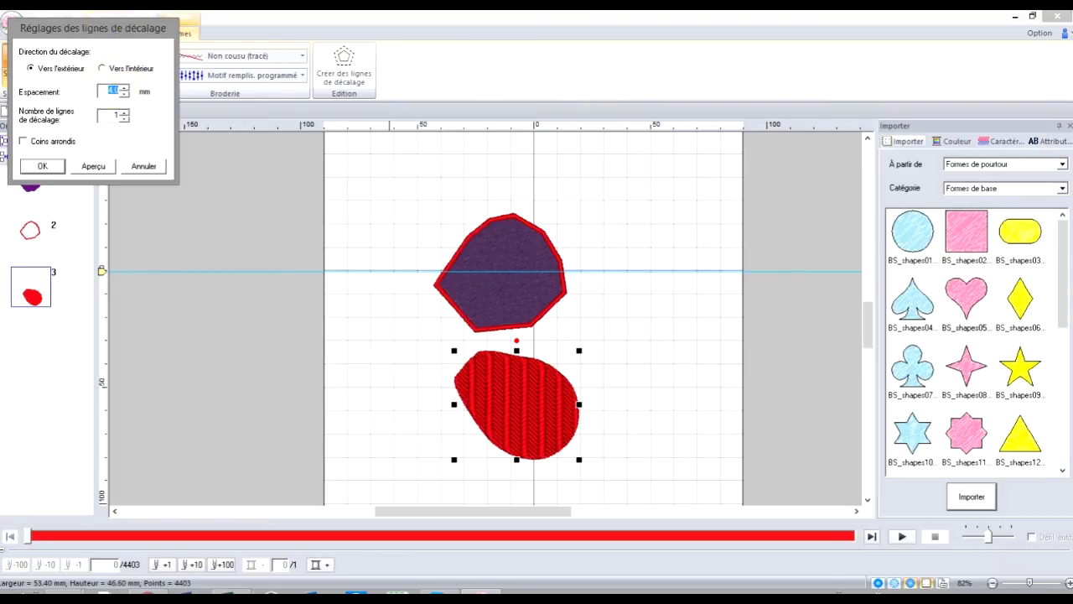
{"action": "type", "text": "2.0"}
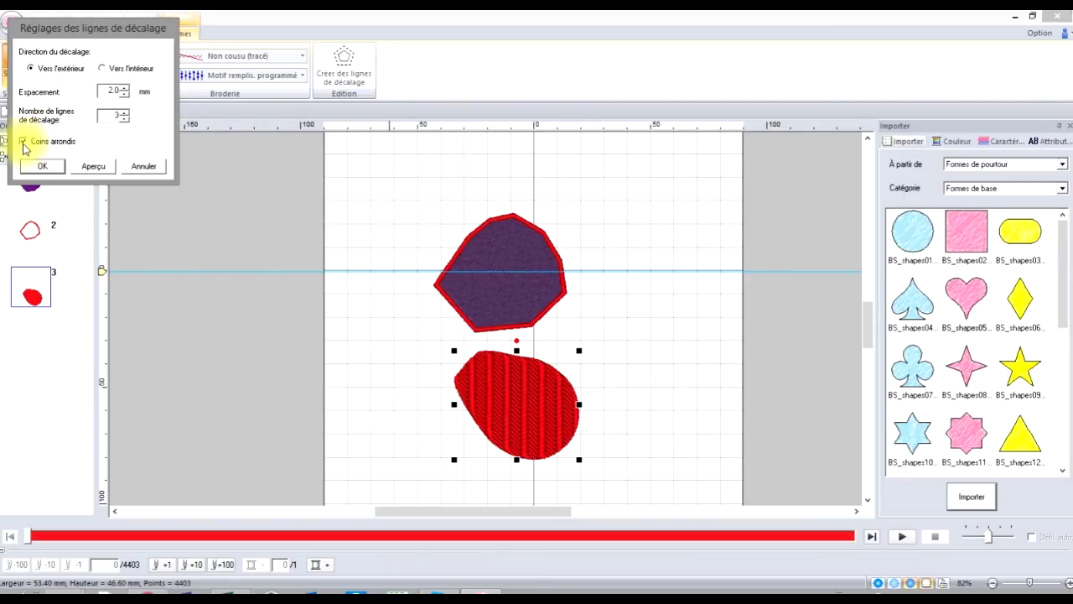
{"action": "left_click", "coordinate": [94, 166]}
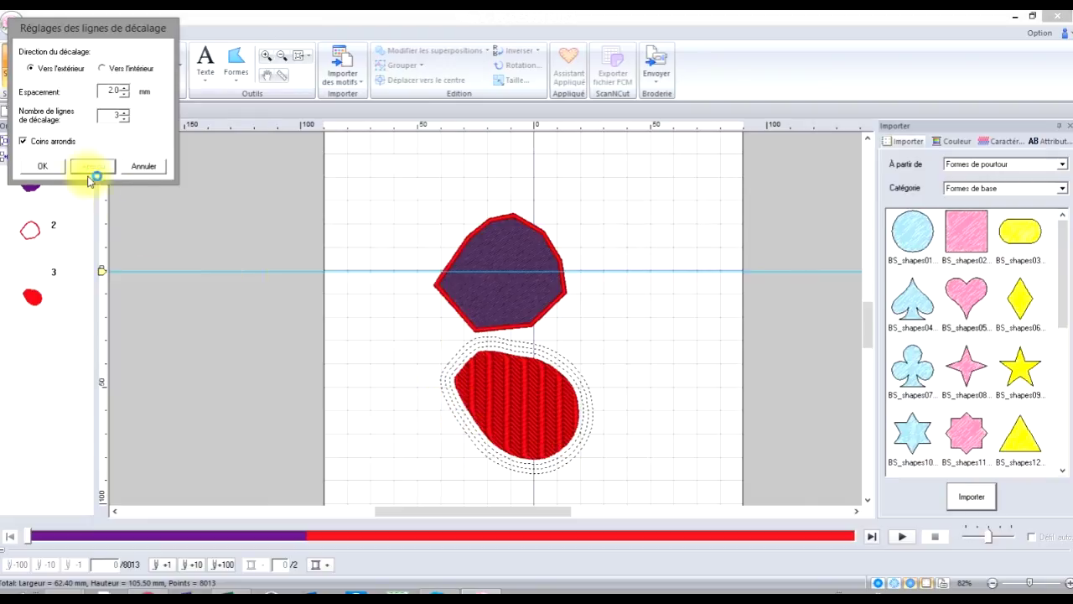
{"action": "left_click", "coordinate": [45, 167]}
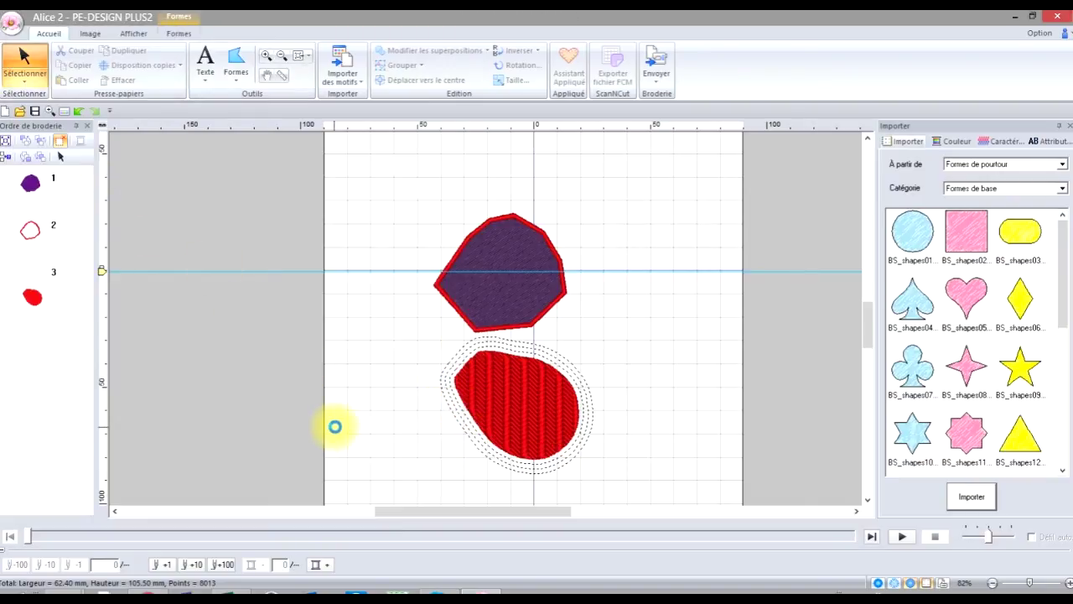
{"action": "left_click", "coordinate": [335, 427]}
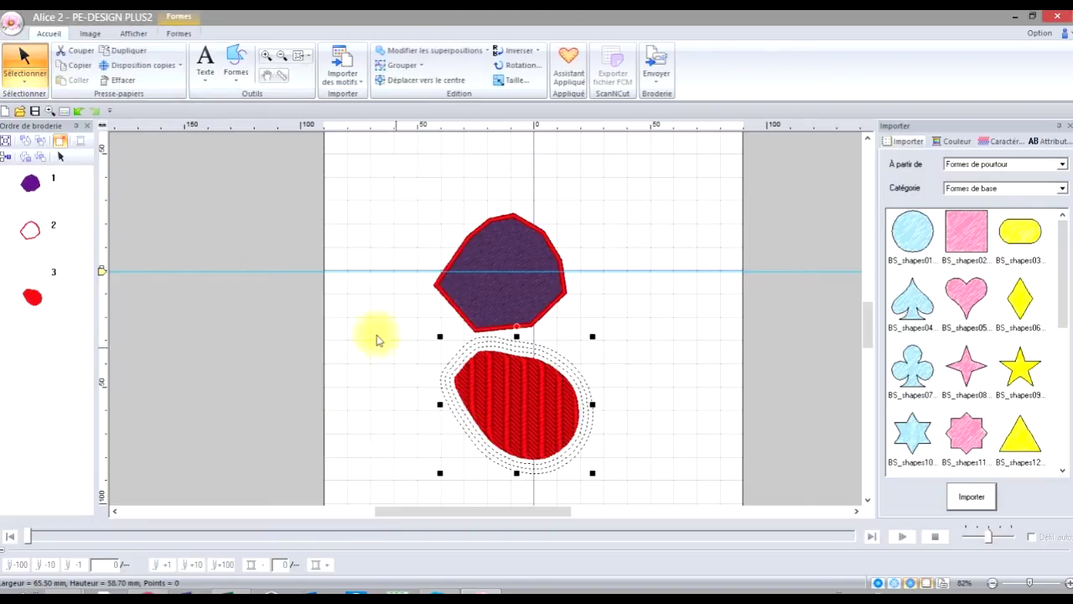
Delete the middle one of the three offset lines around the red curved shape.
{"action": "left_click", "coordinate": [652, 416]}
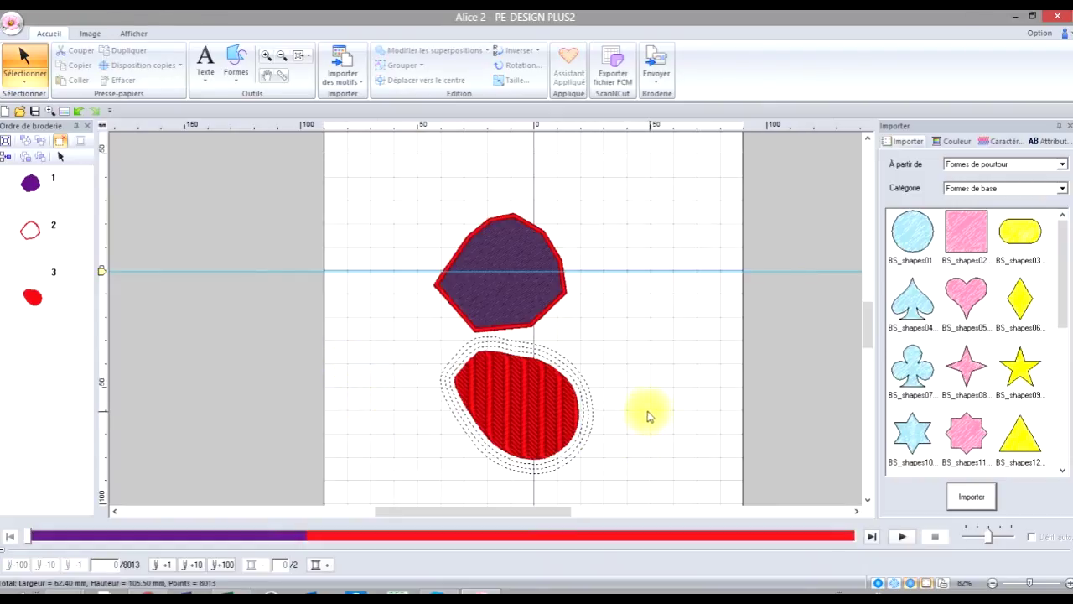
{"action": "left_click", "coordinate": [580, 384]}
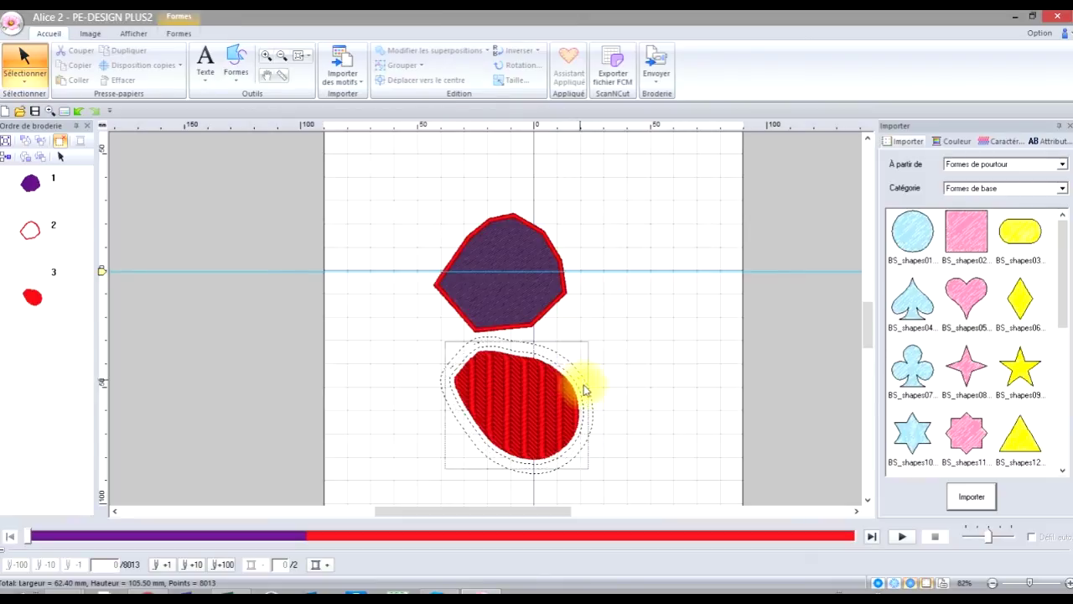
{"action": "left_click", "coordinate": [651, 376]}
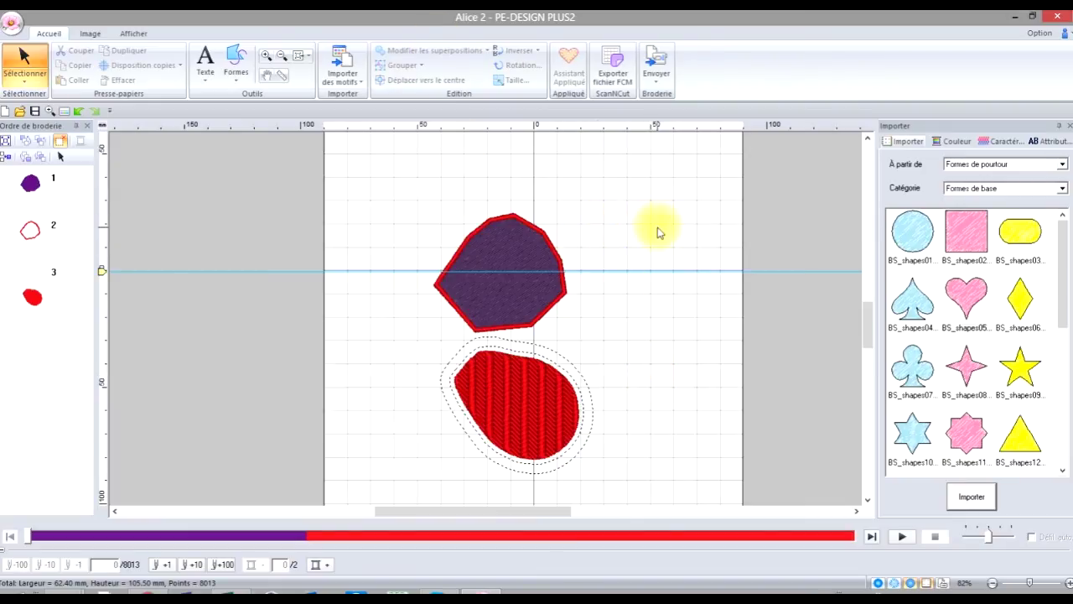
Import the heart BS_shapes05 from Formes de base and move it to the right, above the guideline.
{"action": "double_click", "coordinate": [963, 300]}
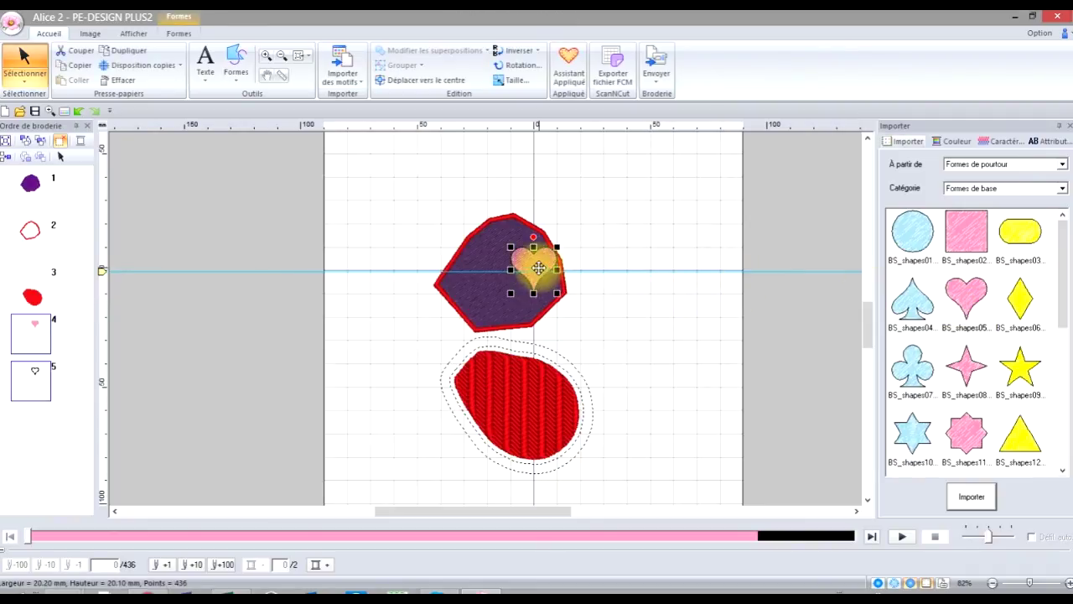
{"action": "left_click_drag", "start_coordinate": [569, 261], "coordinate": [657, 220]}
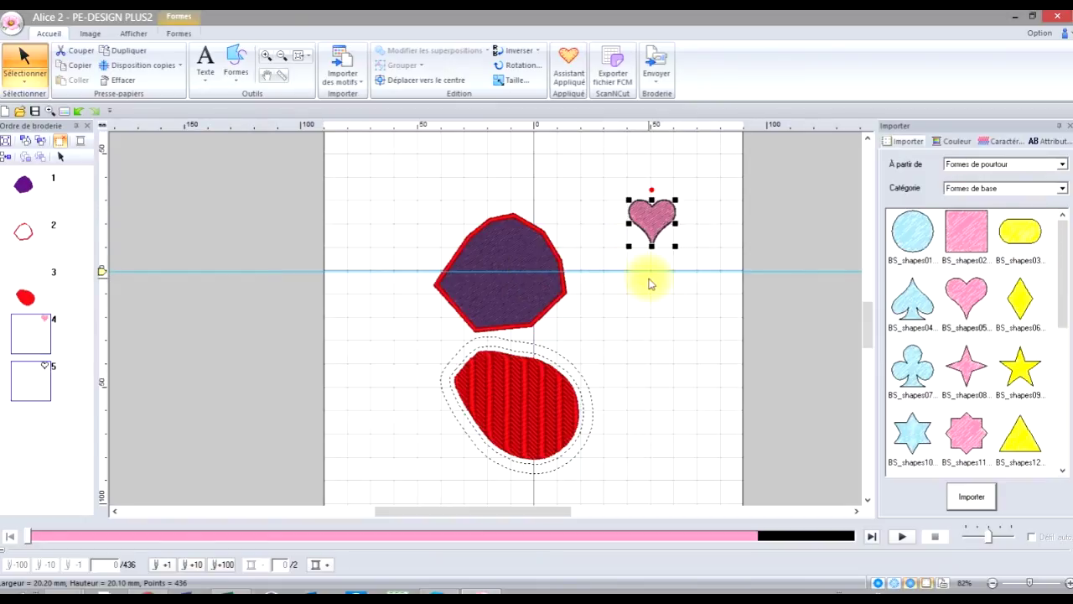
{"action": "left_click", "coordinate": [176, 33]}
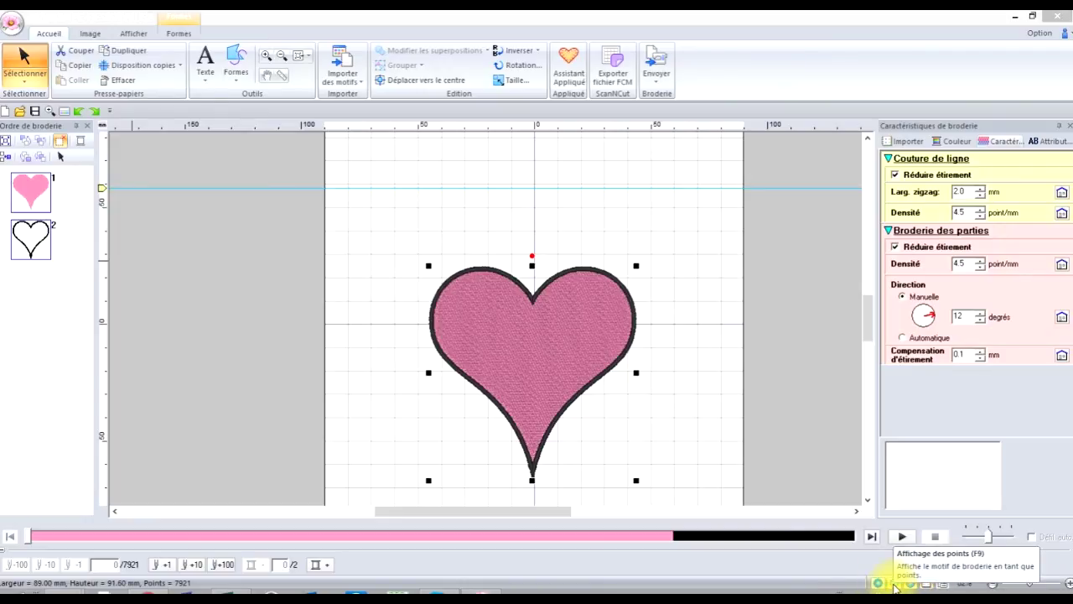
Examine the design properties of the selected heart, including its dimensions, stitch count and thread colors, and close them.
{"action": "left_click", "coordinate": [945, 582]}
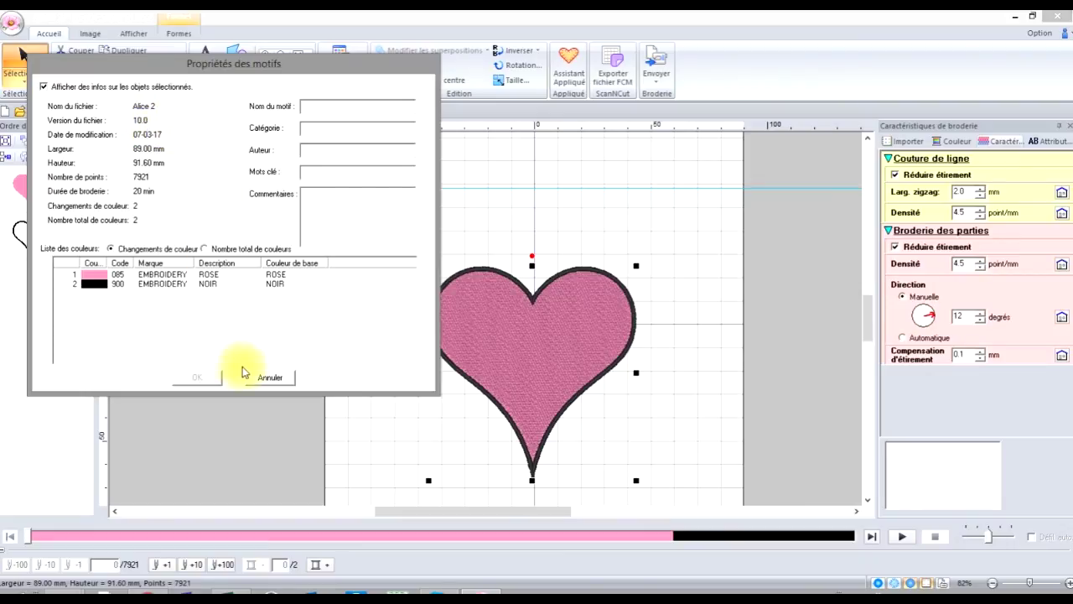
{"action": "left_click", "coordinate": [269, 379]}
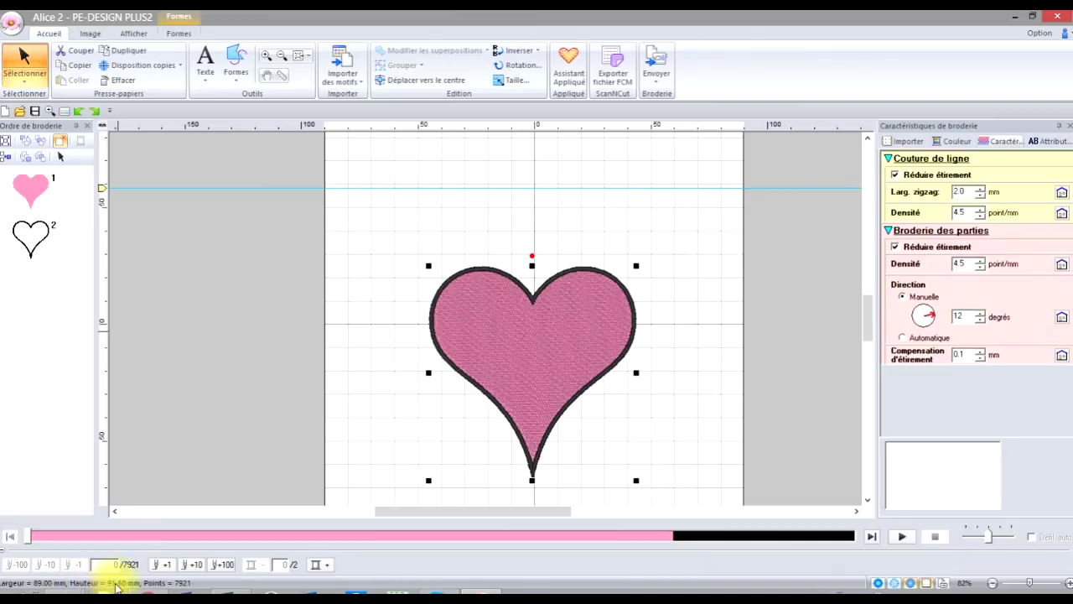
{"action": "left_click", "coordinate": [376, 447]}
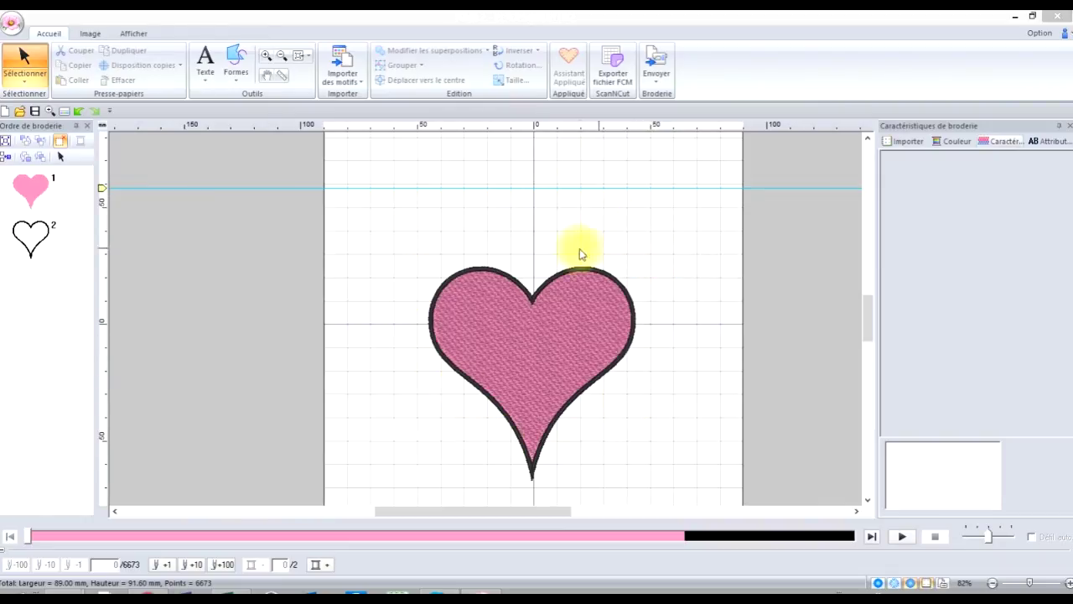
Compare the heart's outline stitching with and without Réduire étirement, and leave the option enabled under Couture de ligne.
{"action": "left_click", "coordinate": [533, 341]}
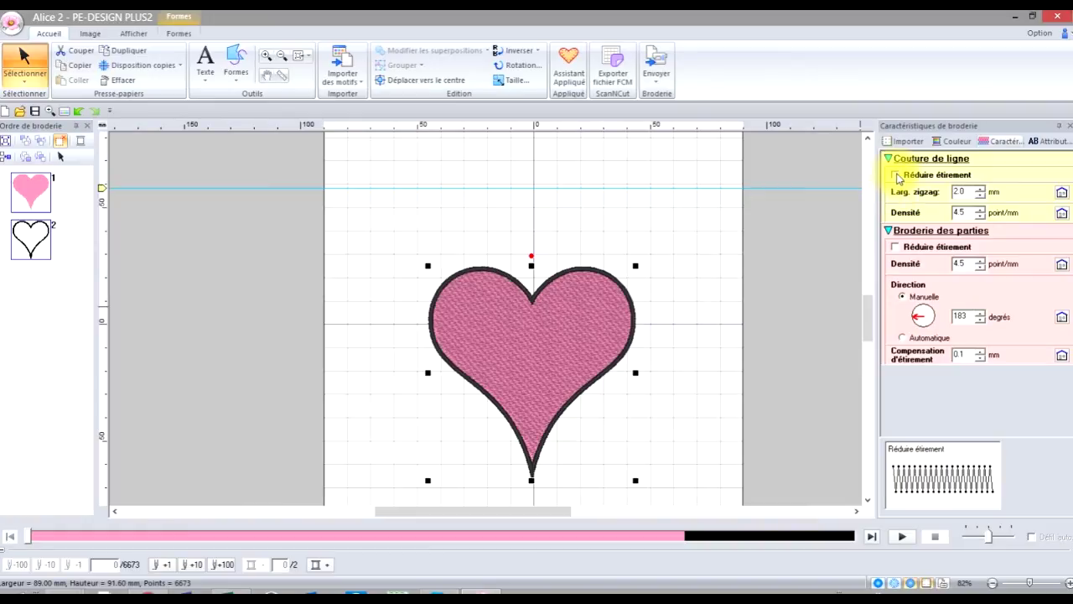
{"action": "left_click", "coordinate": [896, 175]}
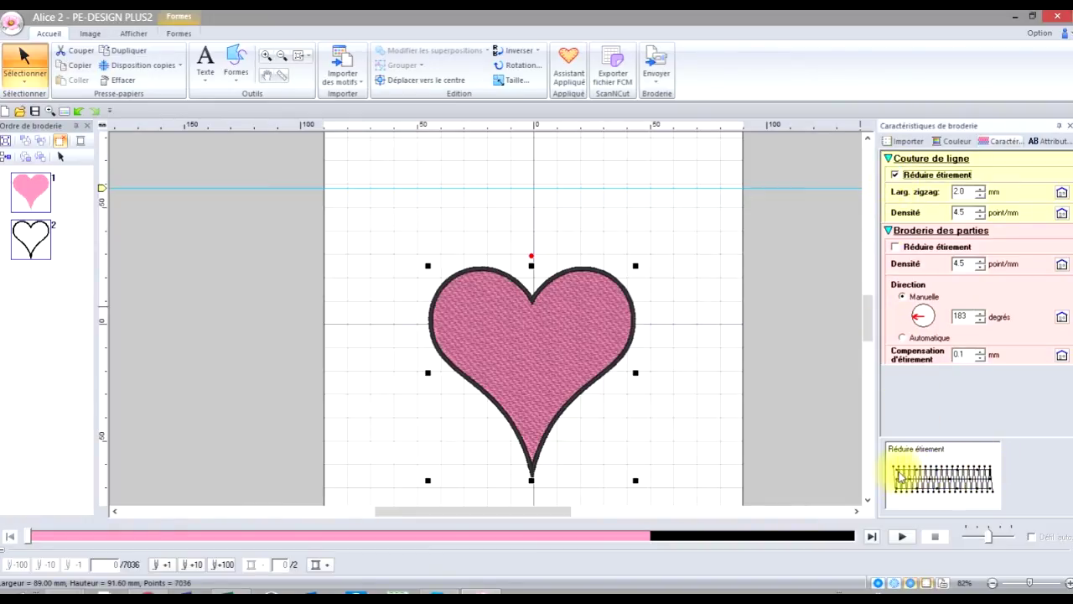
{"action": "left_click", "coordinate": [895, 175]}
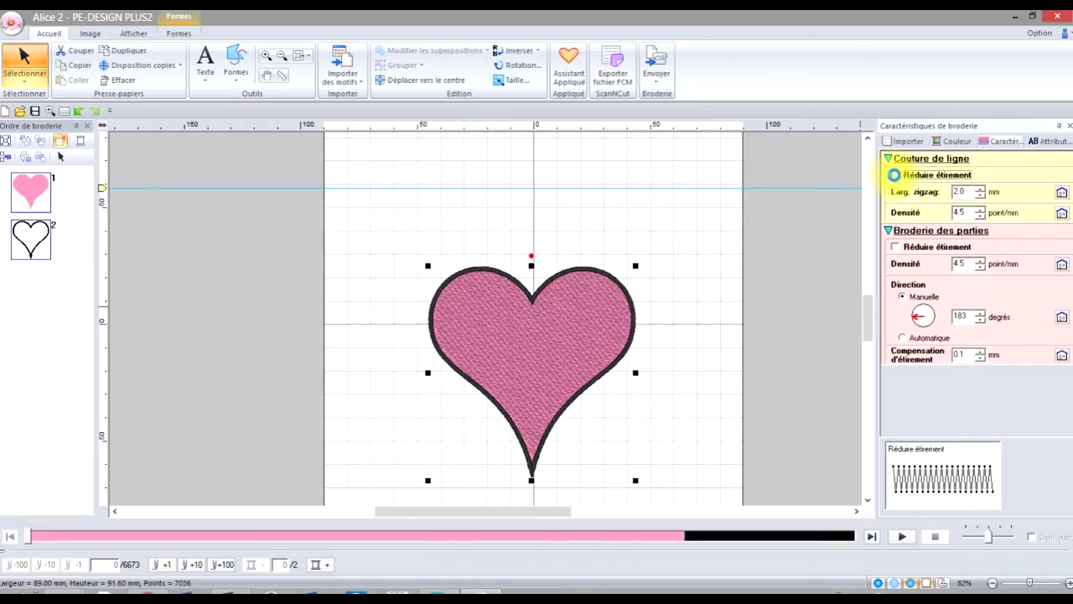
{"action": "left_click", "coordinate": [896, 175]}
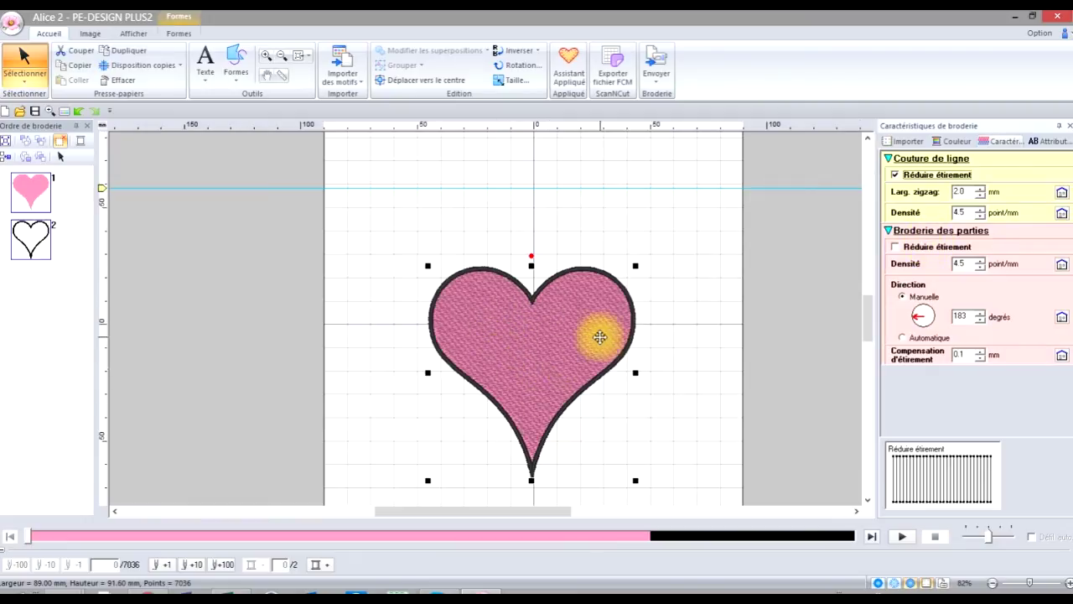
Compare the heart's fill with and without Réduire étirement, and leave the option enabled under Broderie des parties.
{"action": "left_click", "coordinate": [896, 247]}
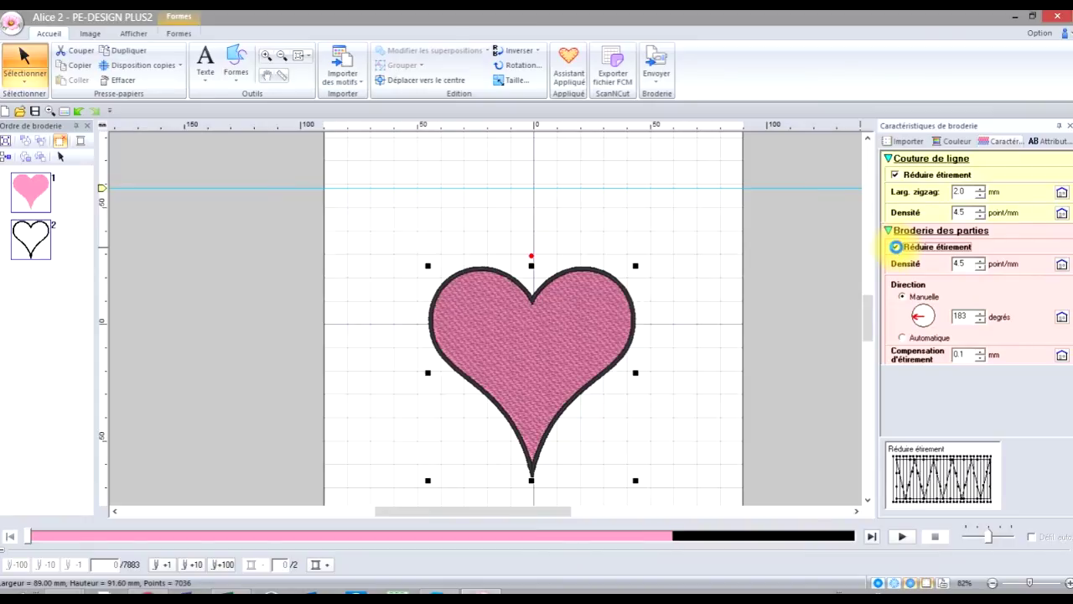
{"action": "left_click", "coordinate": [895, 246]}
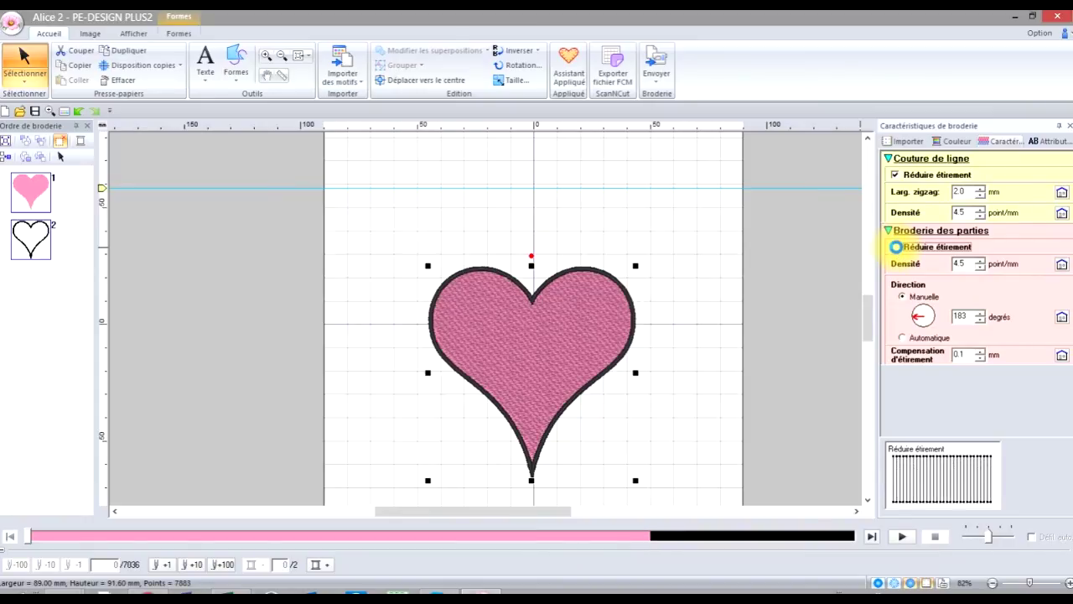
{"action": "left_click", "coordinate": [895, 247]}
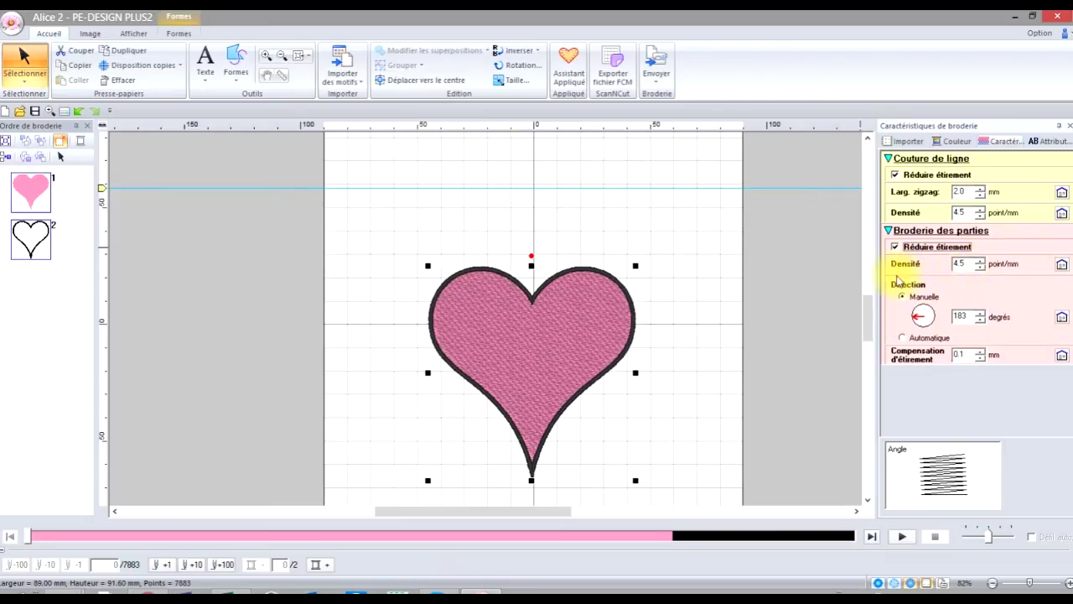
Set the heart's manual fill stitch direction to 12 degrees and deselect the heart.
{"action": "left_click", "coordinate": [916, 314]}
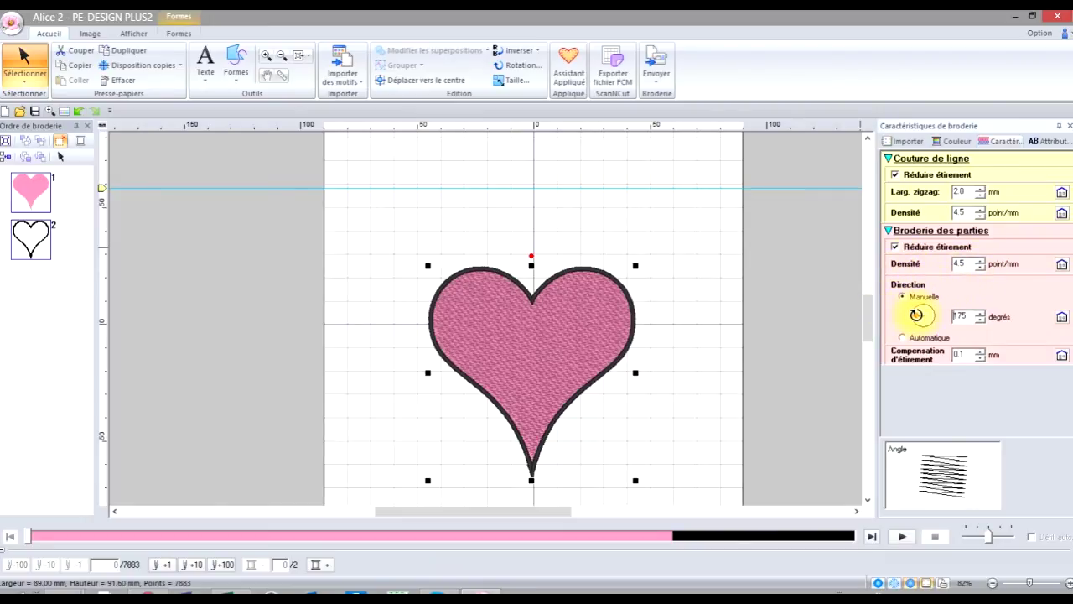
{"action": "left_click_drag", "start_coordinate": [916, 314], "coordinate": [932, 313]}
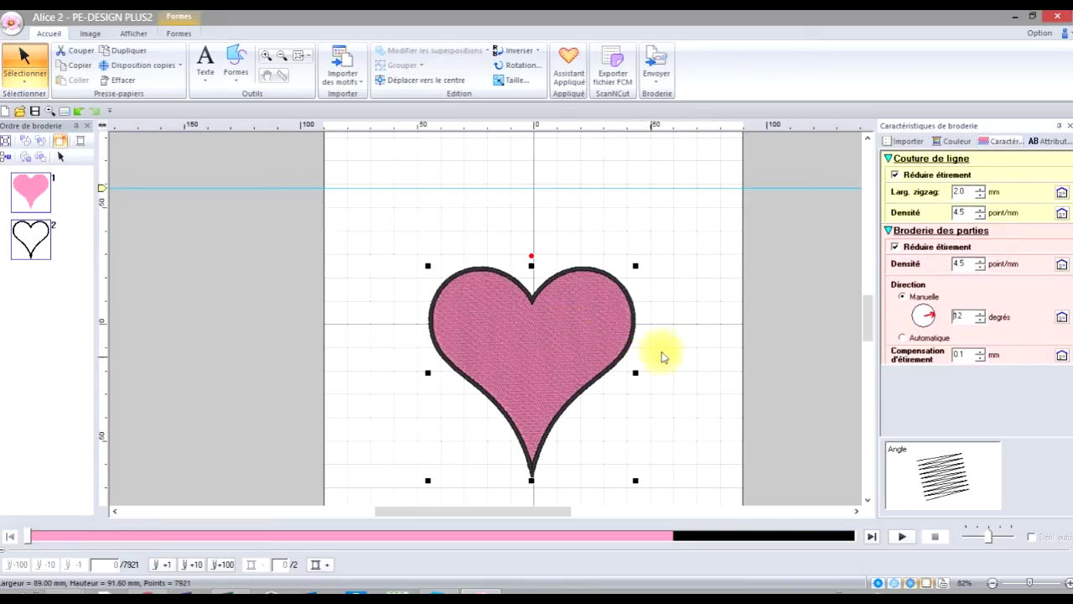
{"action": "left_click", "coordinate": [591, 225]}
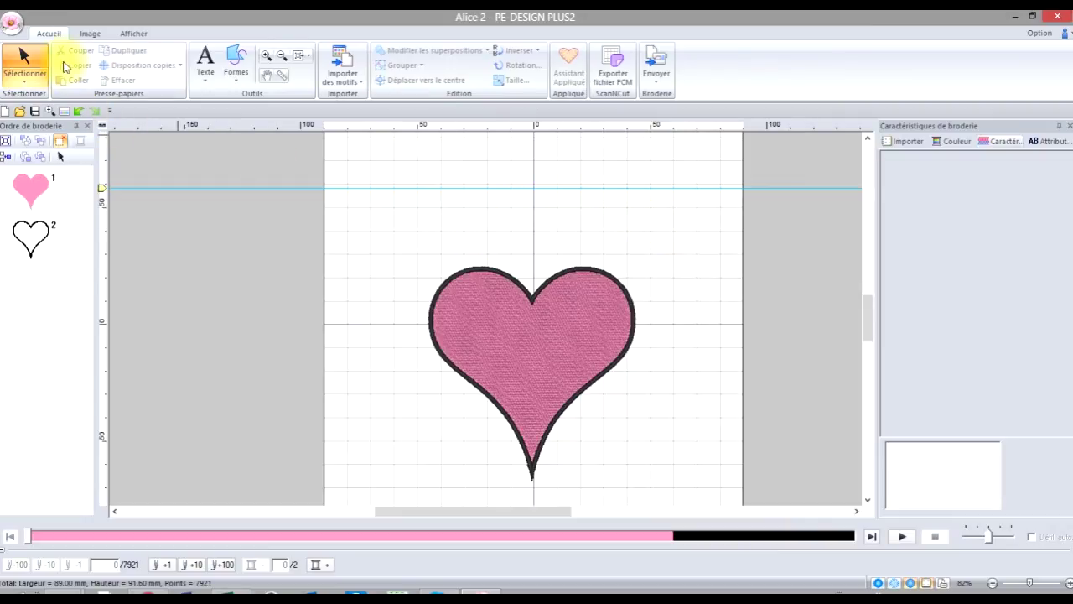
Save the heart design as the PES file Alice 2 in the COURS folder.
{"action": "left_click", "coordinate": [11, 26]}
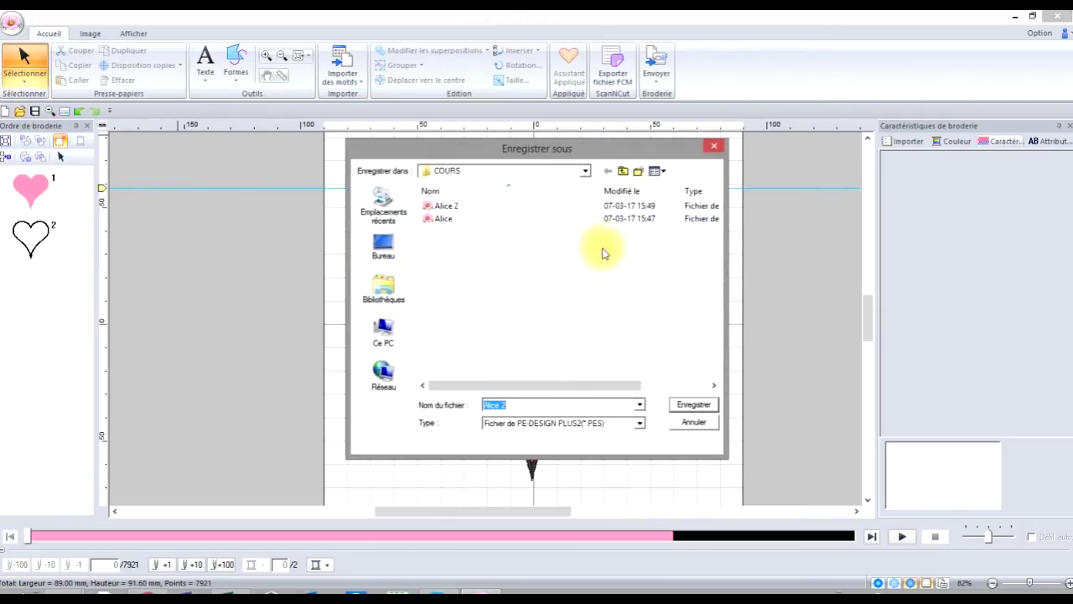
{"action": "left_click", "coordinate": [691, 406]}
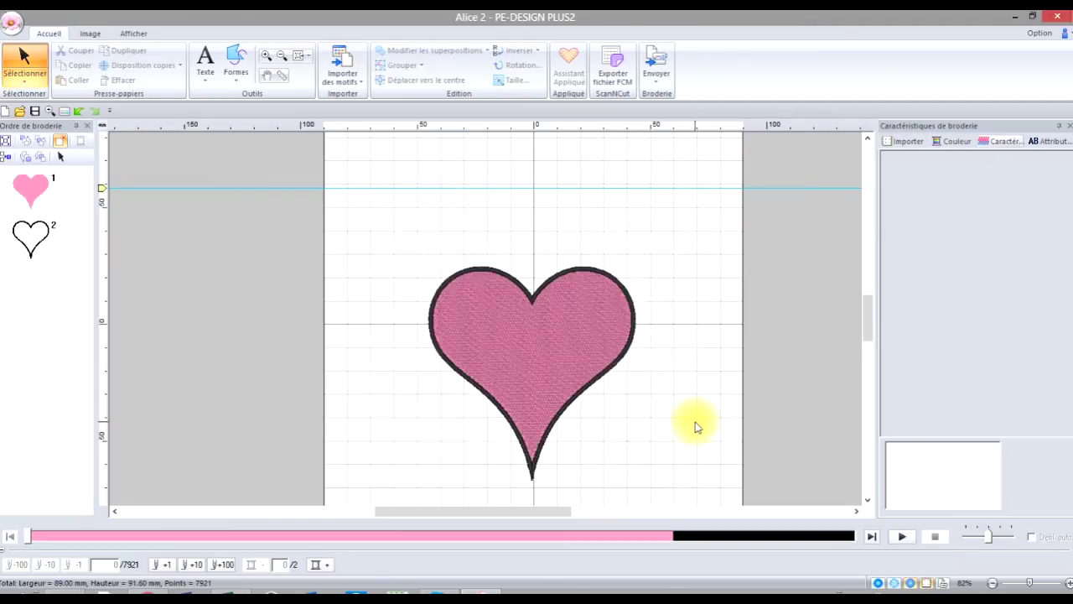
Configure the printer settings to print the design at Taille réduite with Changements de couleur enabled.
{"action": "left_click", "coordinate": [11, 28]}
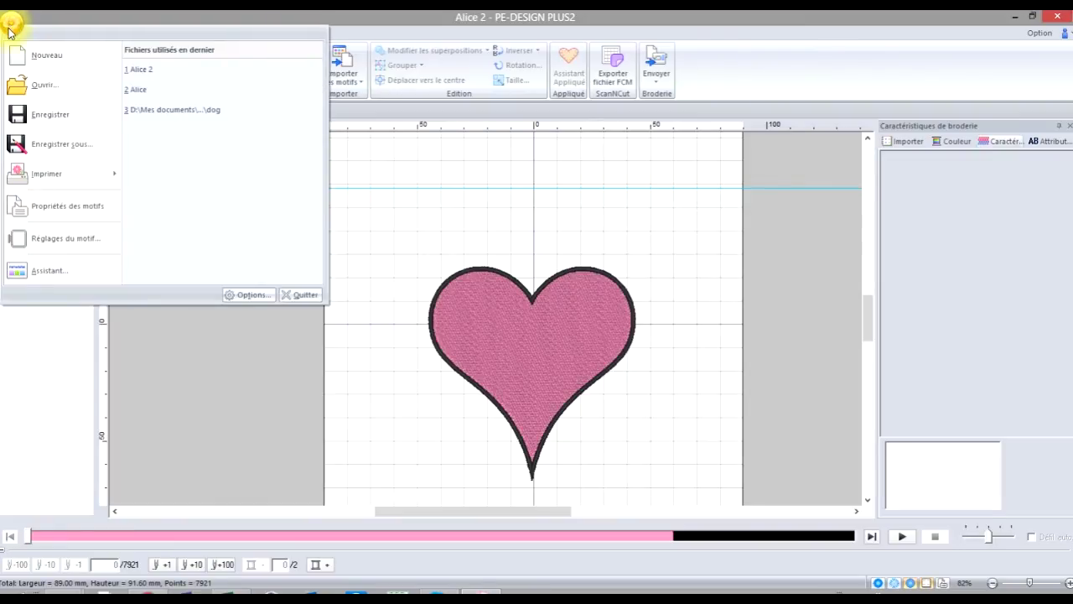
{"action": "mouse_move", "coordinate": [48, 178]}
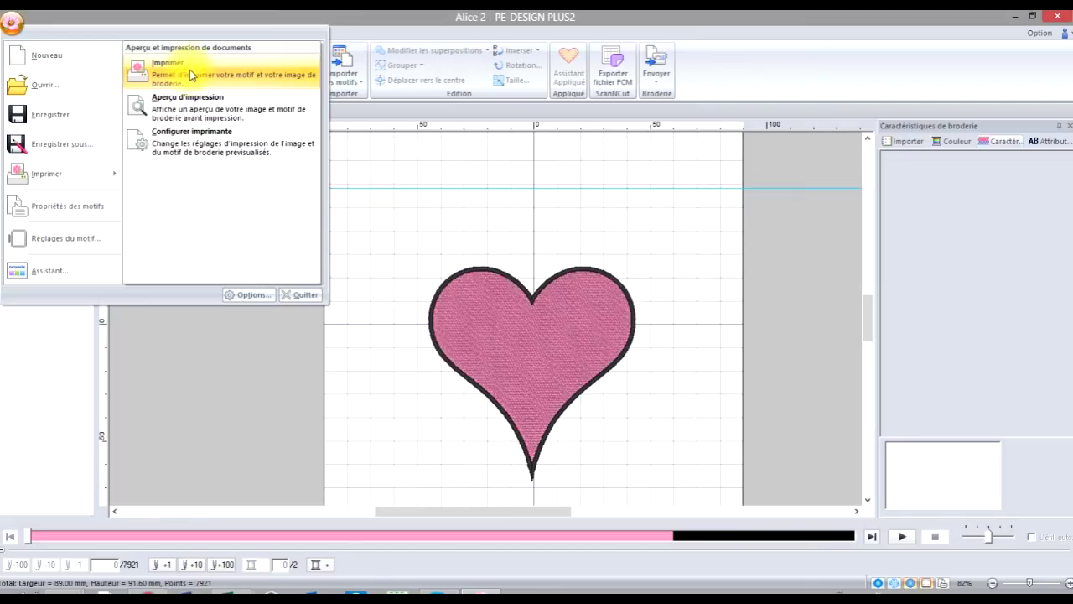
{"action": "left_click", "coordinate": [195, 111]}
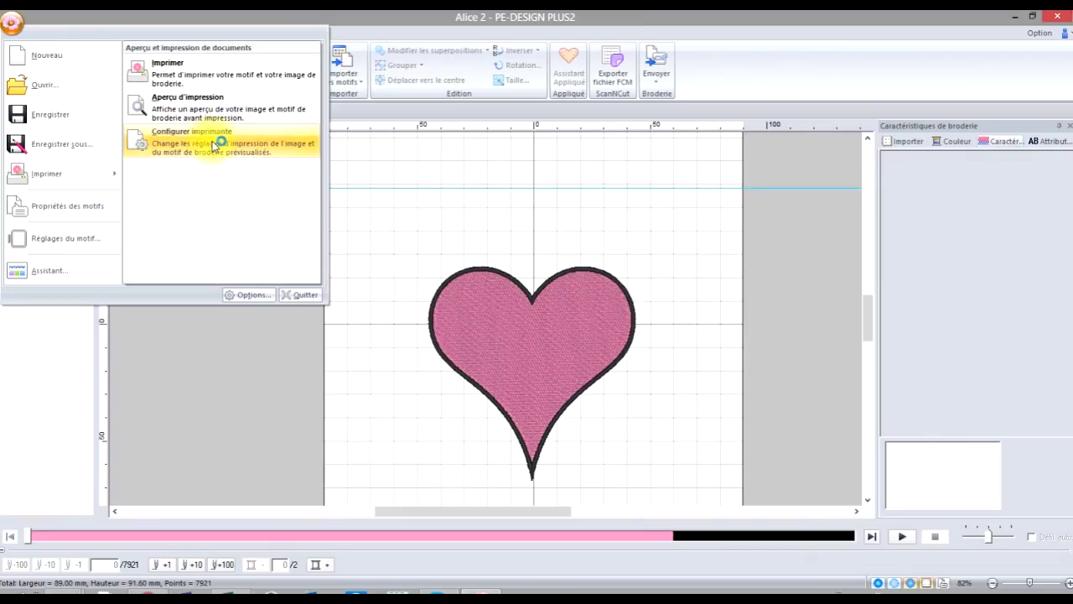
{"action": "left_click", "coordinate": [211, 140]}
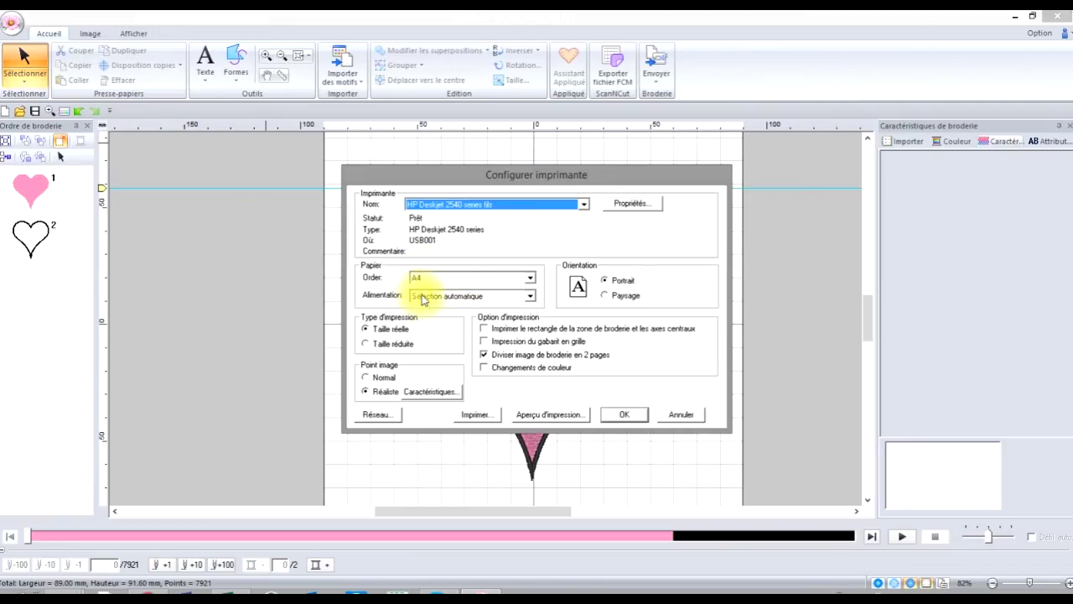
{"action": "left_click", "coordinate": [365, 344]}
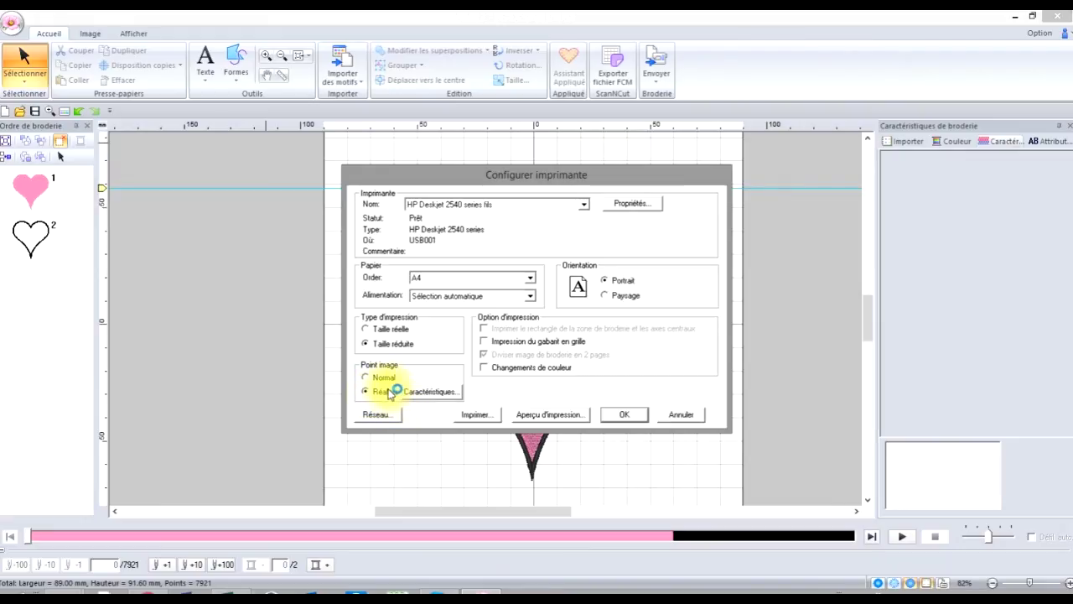
{"action": "left_click", "coordinate": [487, 367]}
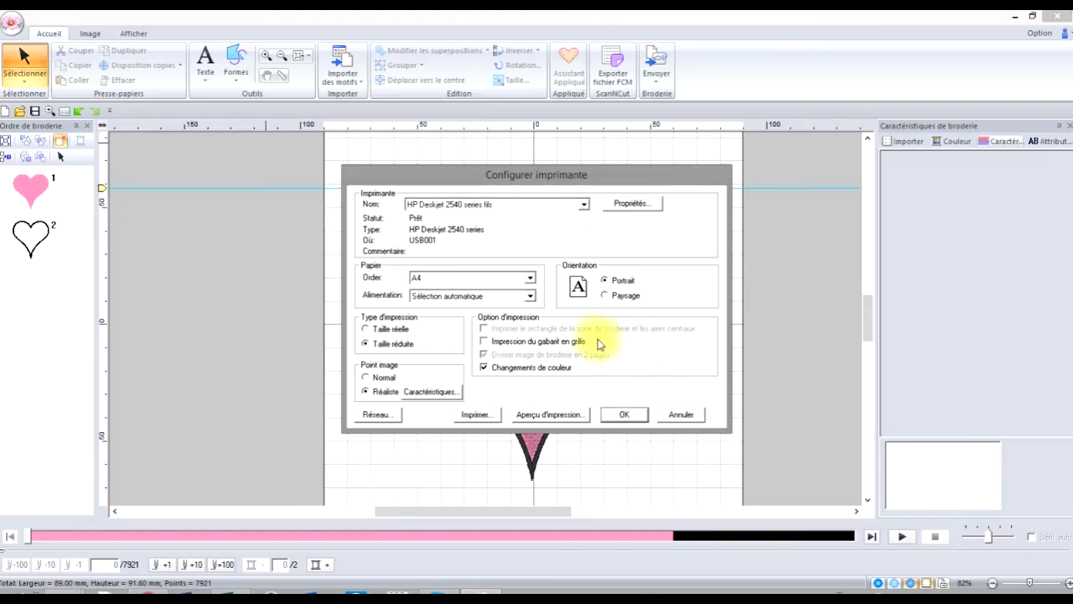
Preview the printed page of the heart design, close the preview and accept the printer settings.
{"action": "left_click", "coordinate": [549, 416]}
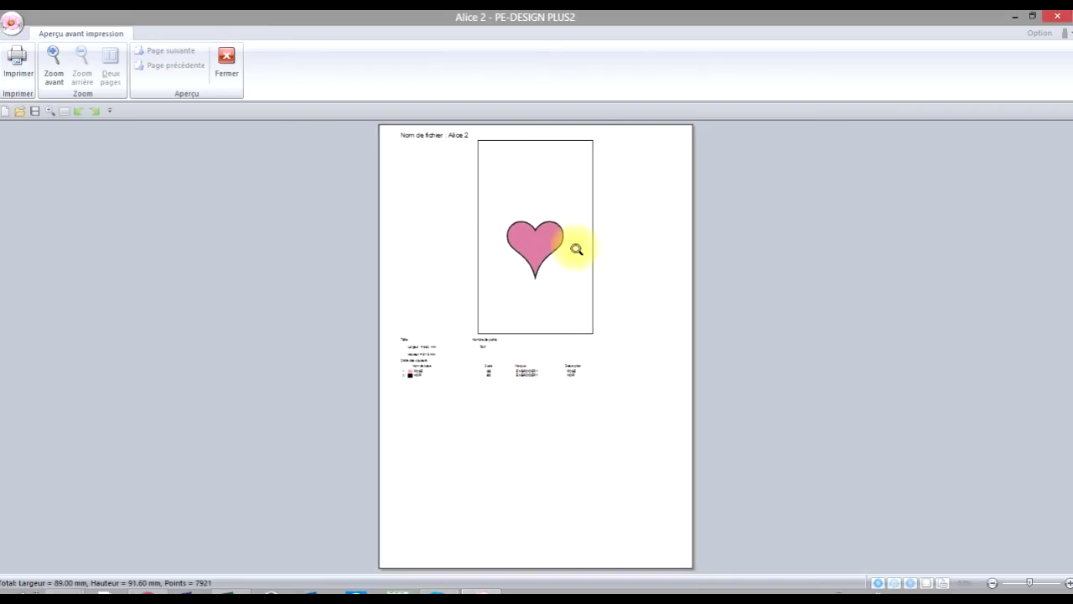
{"action": "left_click", "coordinate": [227, 67]}
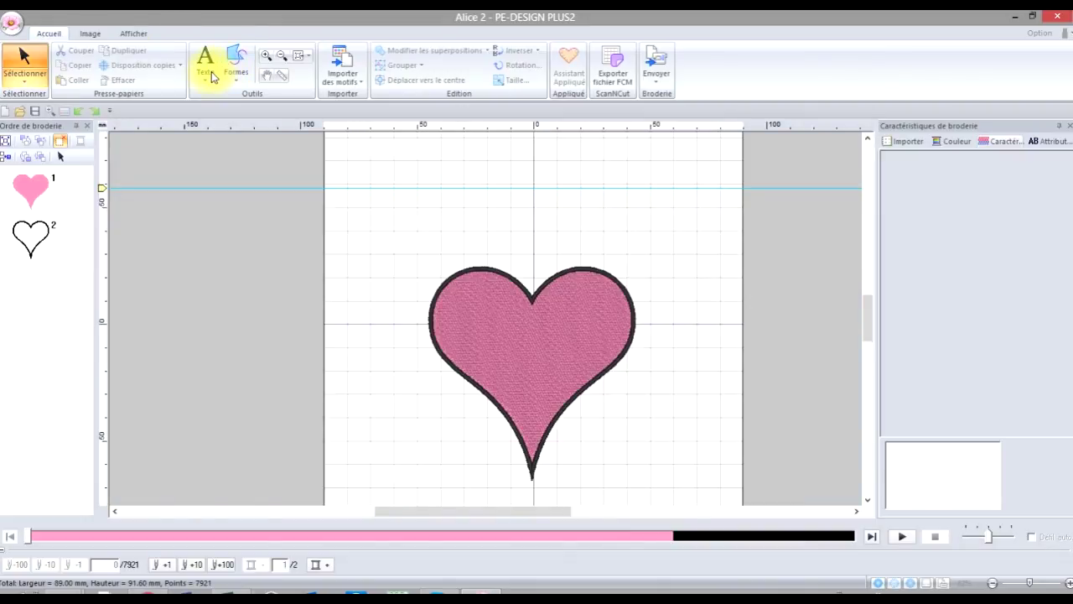
{"action": "key", "text": "ctrl+p"}
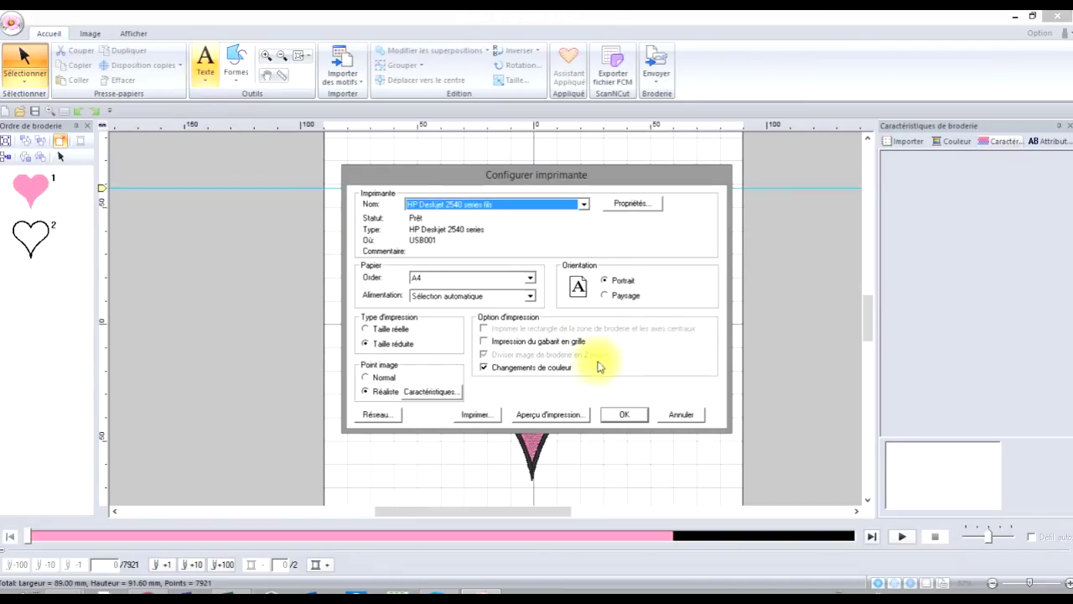
{"action": "left_click", "coordinate": [616, 417]}
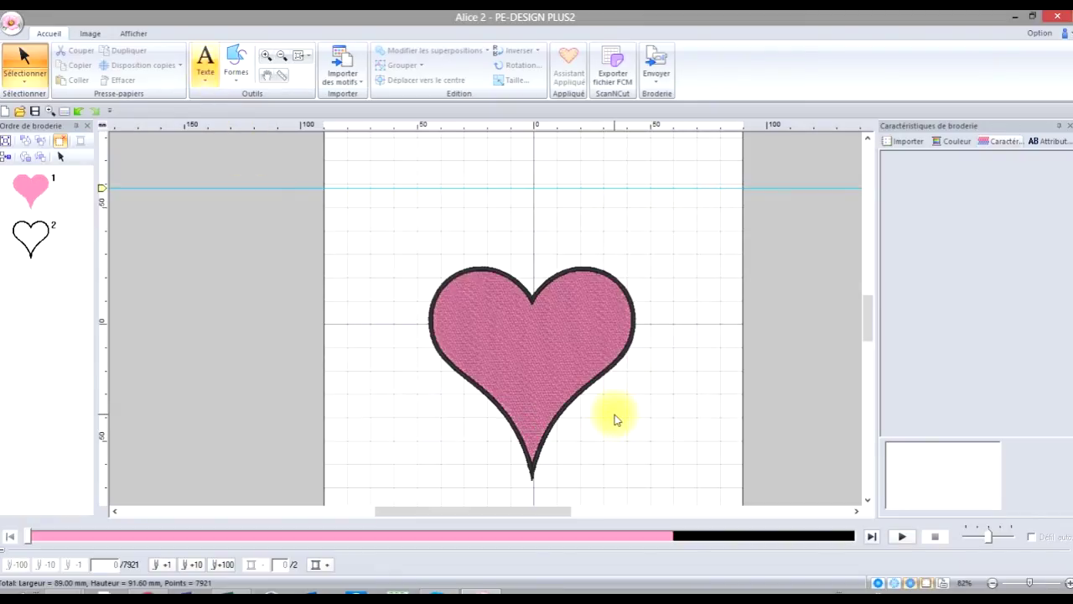